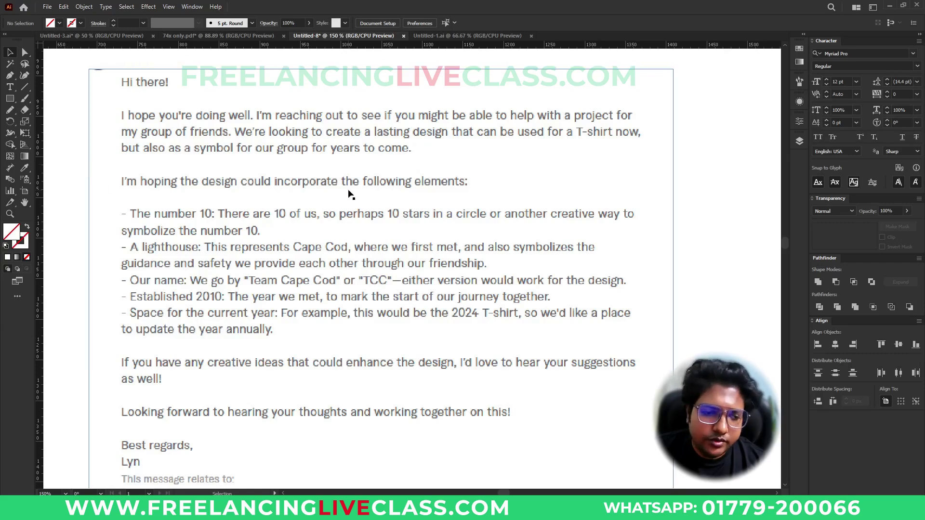
# Step: Review the client's T-shirt brief, the follow-up message and the enlarged lighthouse reference image
pyautogui.scroll(-1, 471, 192)
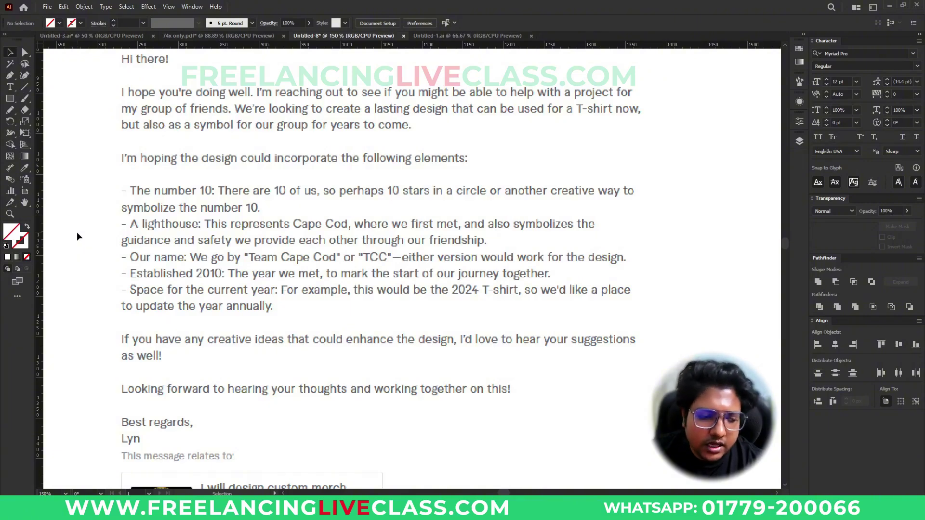
pyautogui.scroll(-1, 77, 232)
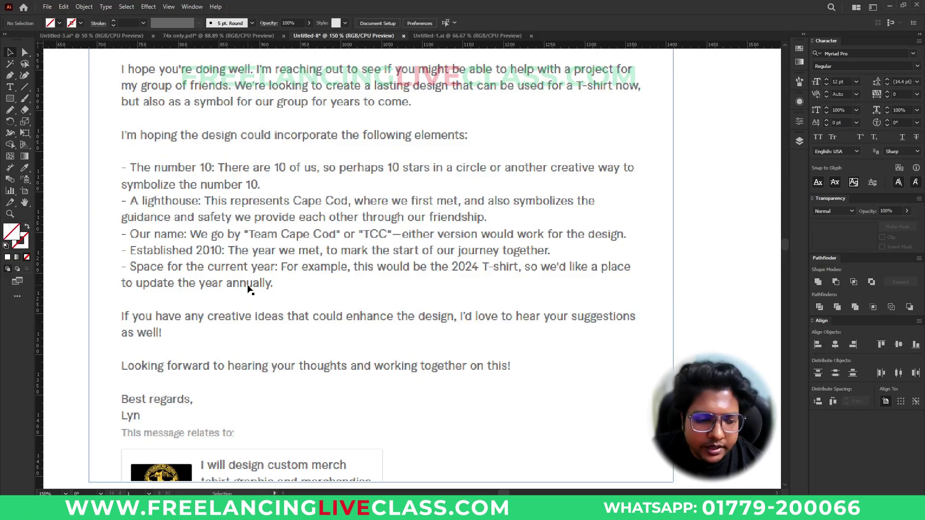
pyautogui.scroll(-1, 249, 290)
pyautogui.scroll(-1, 192, 278)
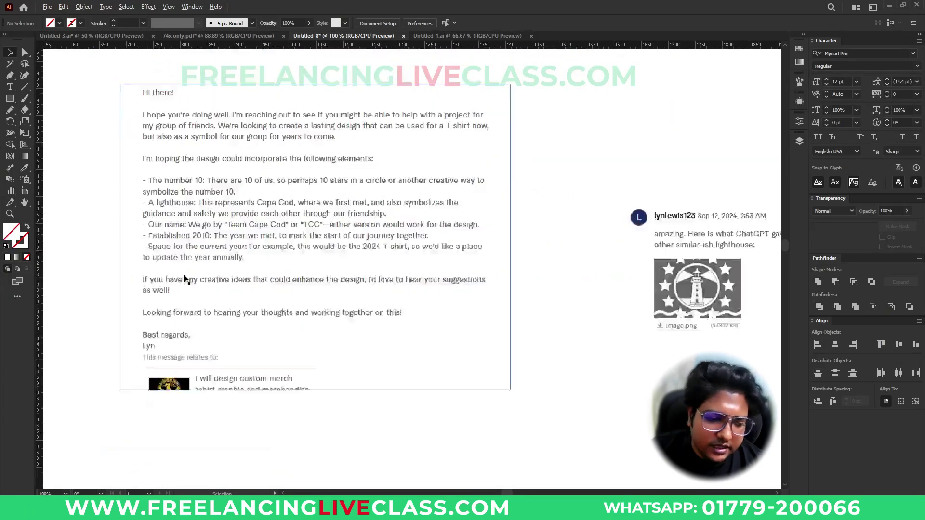
pyautogui.scroll(-2, 184, 277)
pyautogui.scroll(2, 634, 289)
pyautogui.moveTo(619, 294); pyautogui.dragTo(418, 273)
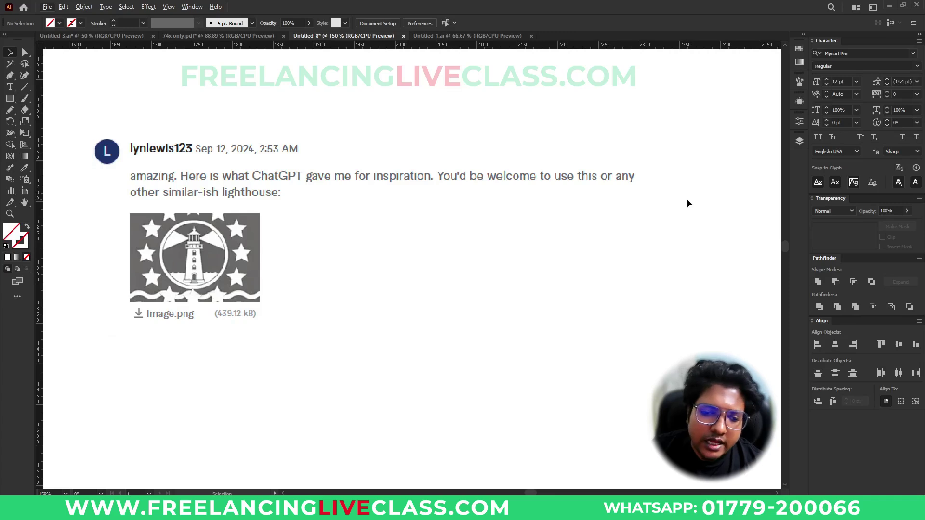
pyautogui.scroll(-2, 182, 212)
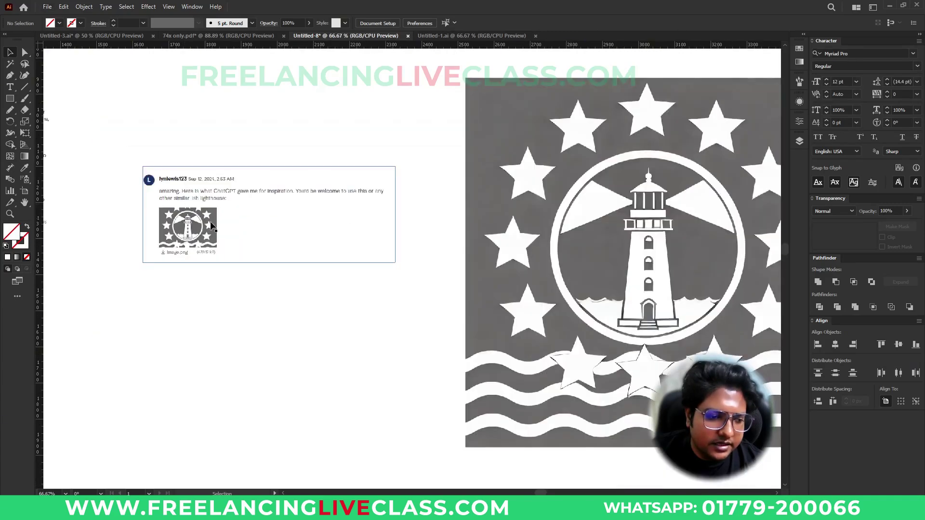
pyautogui.moveTo(582, 290); pyautogui.dragTo(328, 285)
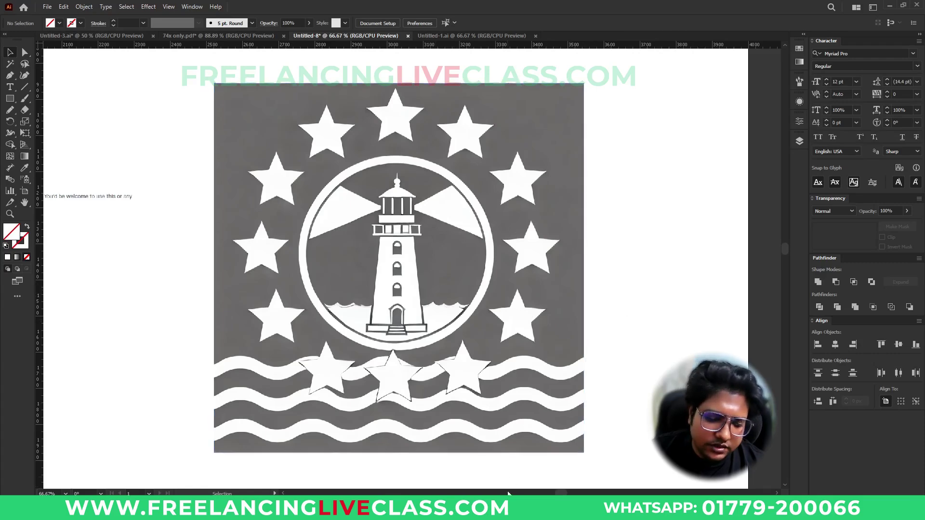
# Step: Switch to the Fiverr inbox in the browser, find the client's message about couches and search the web for "couches"
pyautogui.hotkey('alt', 'Tab')
pyautogui.scroll(-1, 362, 289)
pyautogui.scroll(6, 362, 288)
pyautogui.scroll(1, 362, 287)
pyautogui.scroll(-1, 359, 279)
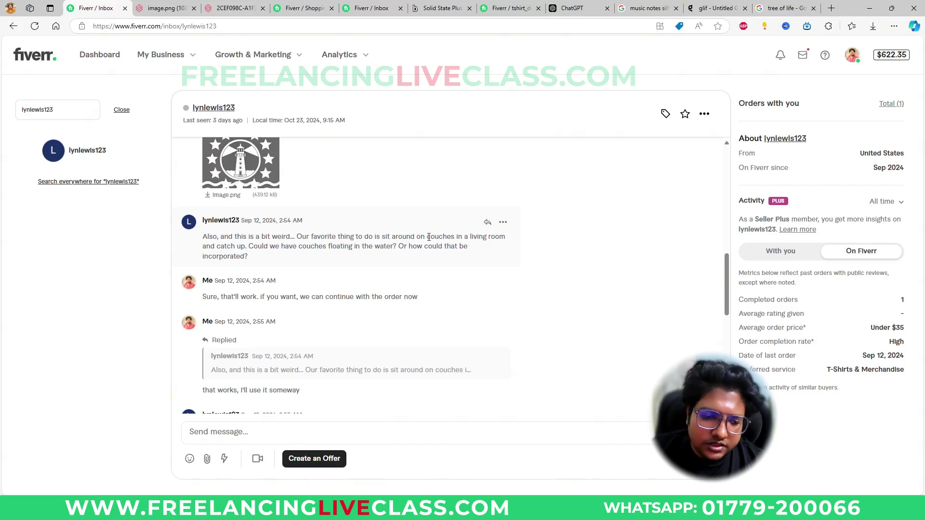
pyautogui.moveTo(427, 237); pyautogui.dragTo(460, 239)
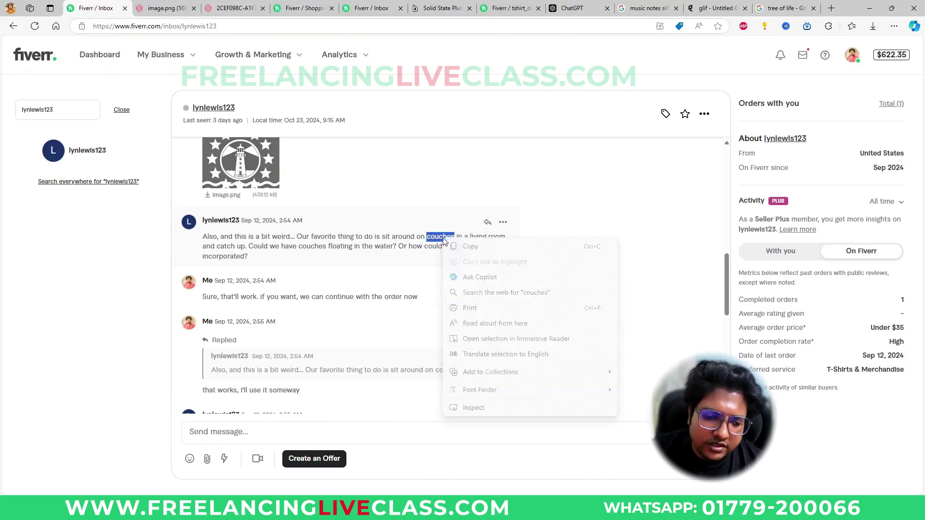
pyautogui.rightClick(439, 238)
pyautogui.click(487, 293)
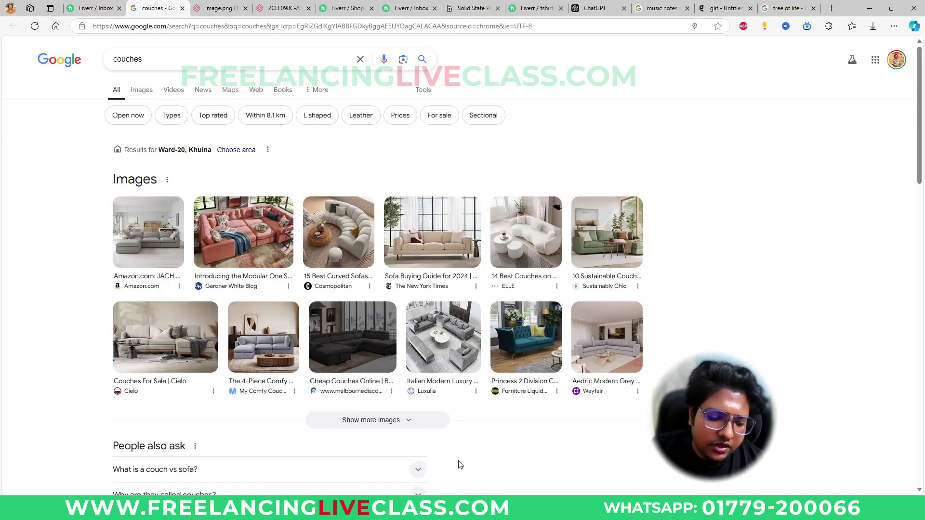
# Step: Switch back to Illustrator, set the lighthouse reference image's opacity to 60% and lock the image in place
pyautogui.hotkey('alt', 'Tab')
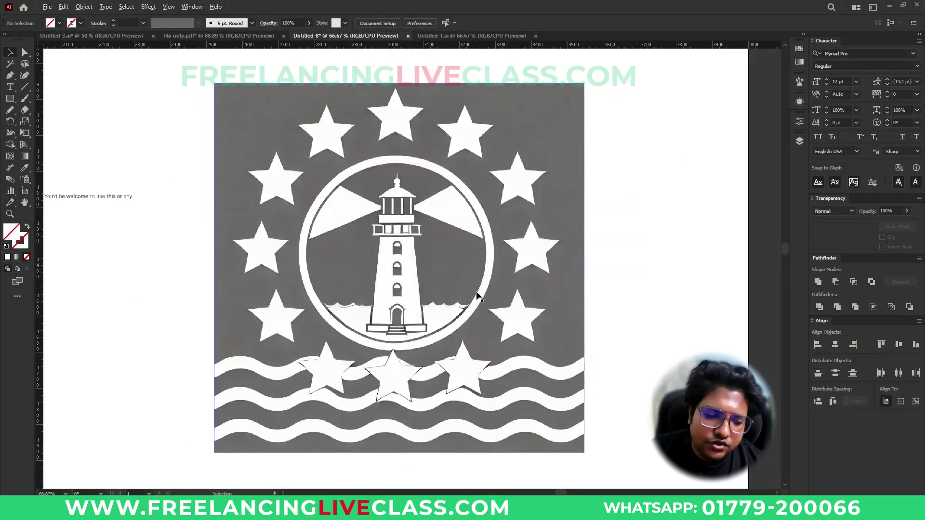
pyautogui.scroll(-2, 478, 298)
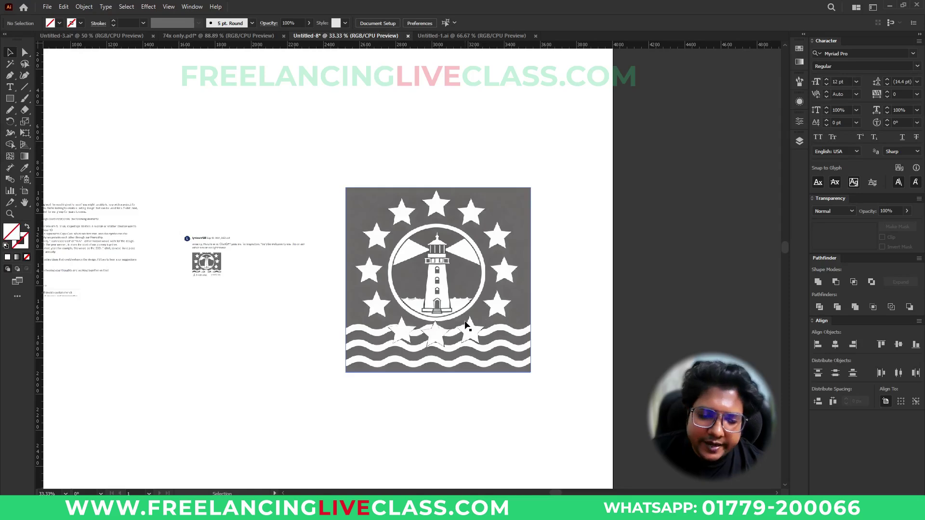
pyautogui.scroll(1, 465, 325)
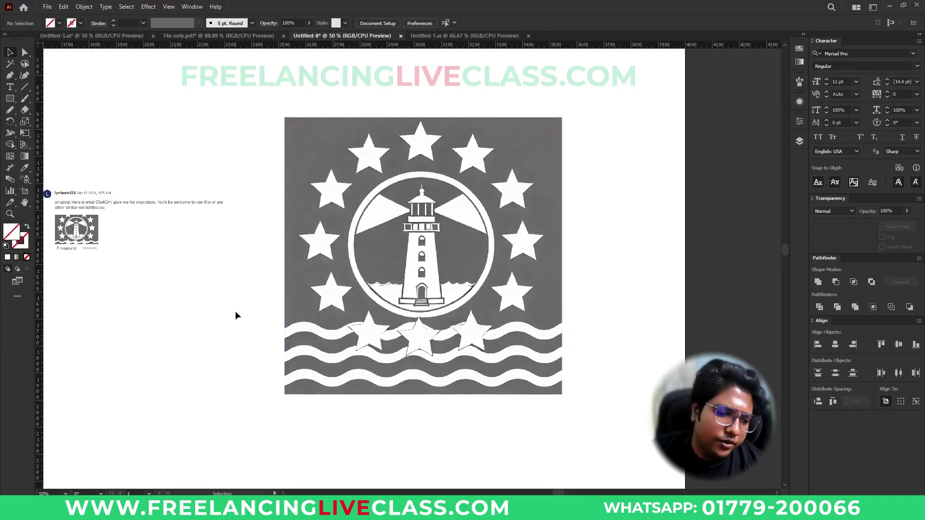
pyautogui.click(466, 226)
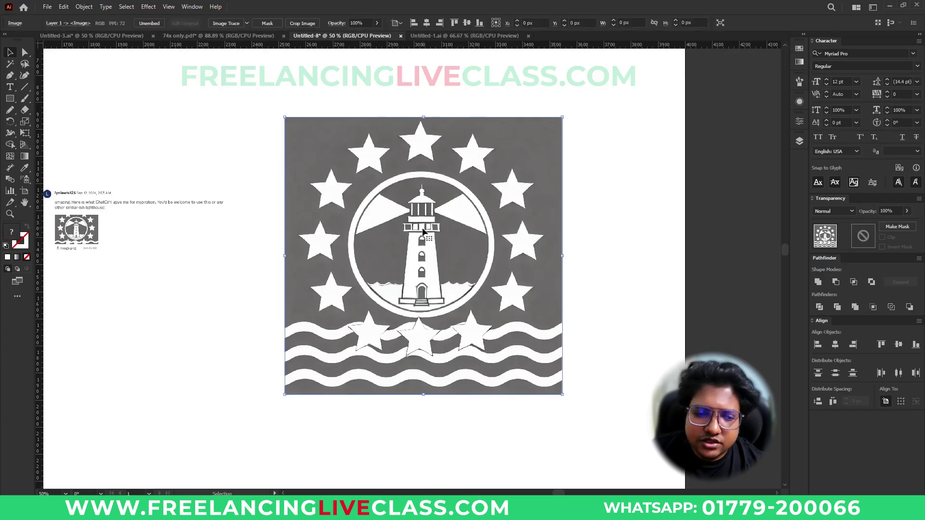
pyautogui.click(359, 23)
pyautogui.write('90')
pyautogui.press('Return')
pyautogui.write('60')
pyautogui.press('Return')
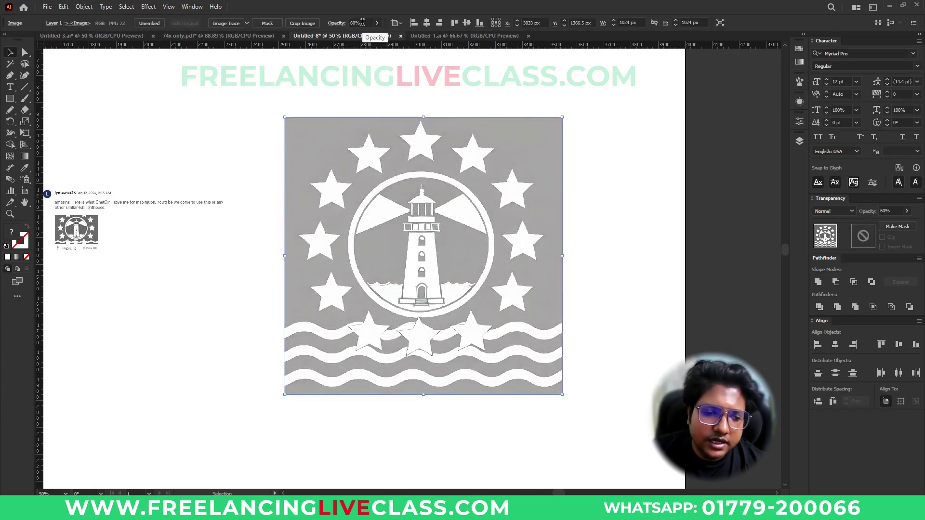
pyautogui.hotkey('ctrl', '2')
# Step: Place a vertical guide through the centre axis of the lighthouse in the reference image
pyautogui.scroll(3, 436, 222)
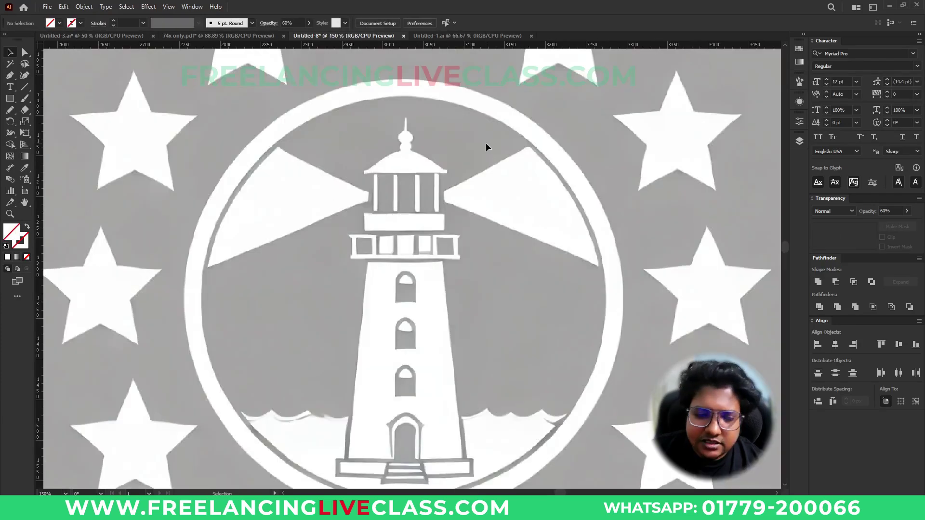
pyautogui.scroll(-1, 483, 130)
pyautogui.scroll(-1, 484, 134)
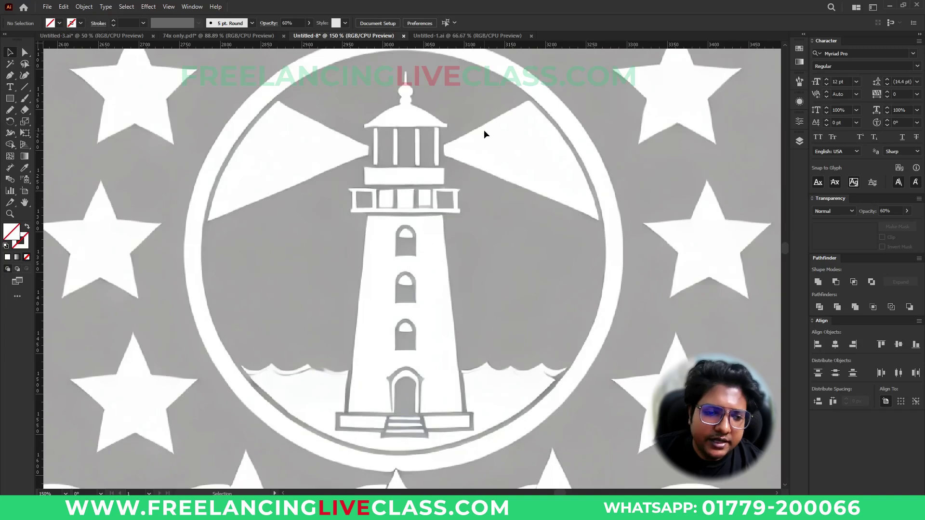
pyautogui.scroll(1, 485, 134)
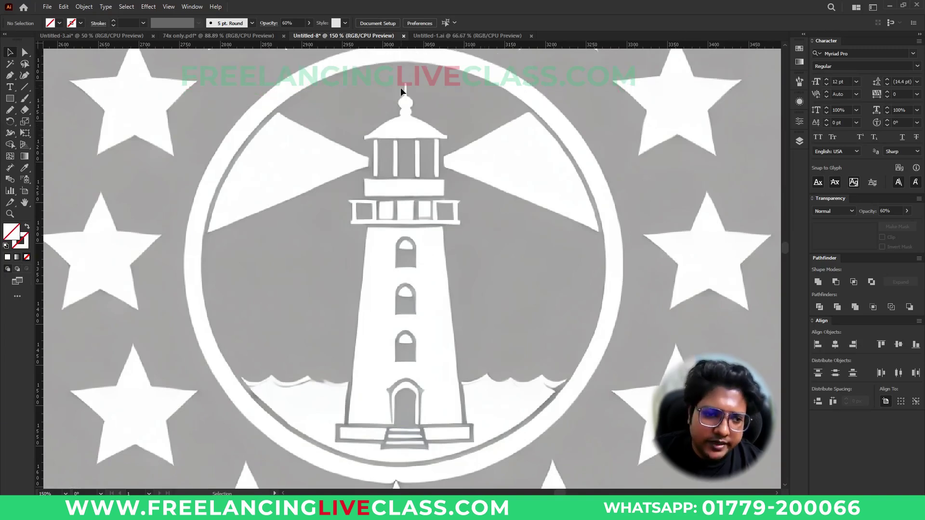
pyautogui.moveTo(466, 49); pyautogui.dragTo(434, 47)
pyautogui.scroll(10, 461, 122)
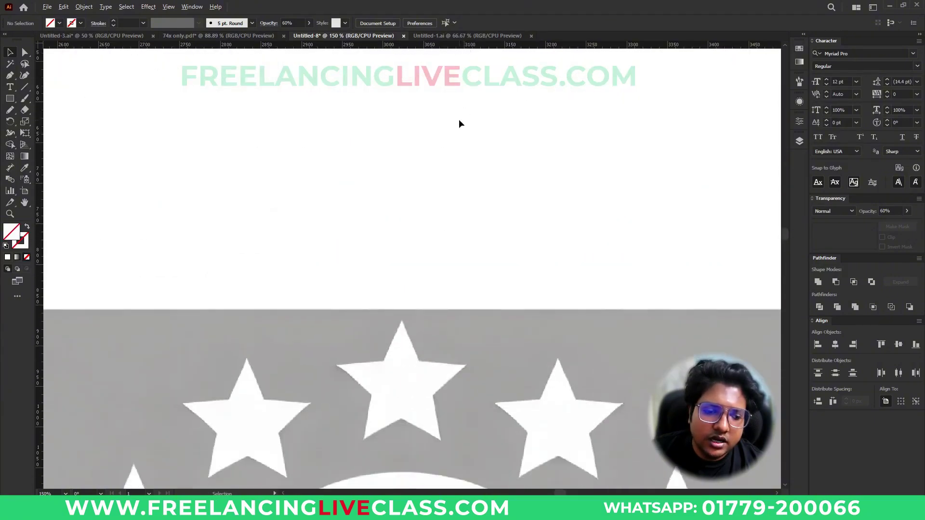
pyautogui.scroll(-2, 459, 123)
pyautogui.moveTo(457, 193); pyautogui.dragTo(435, 202)
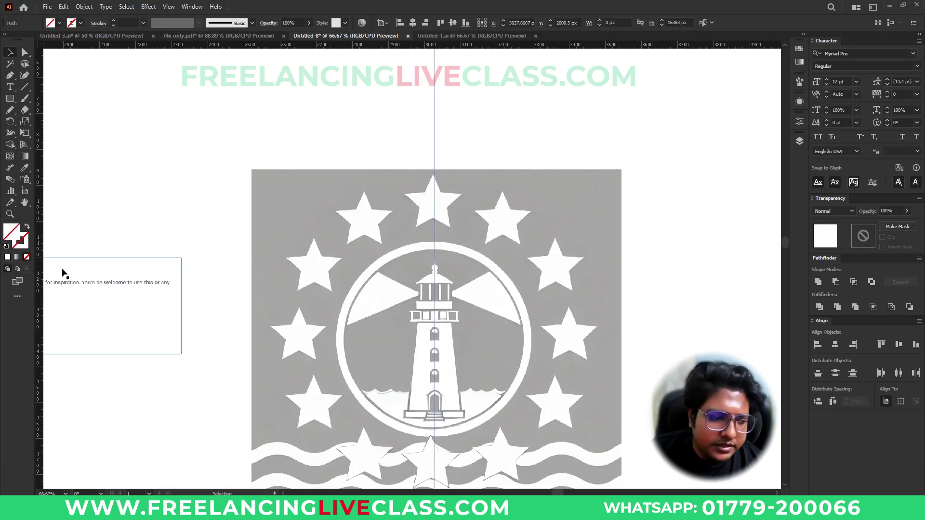
pyautogui.moveTo(39, 282); pyautogui.dragTo(397, 159)
pyautogui.press('alt')
pyautogui.hotkey('ctrl', 'shift', 'a')
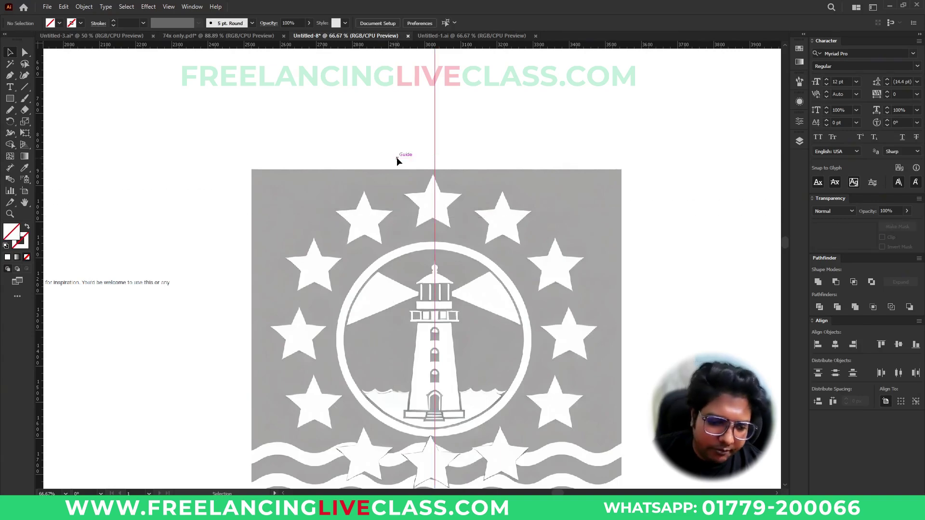
# Step: Draw a red circle about 16 px wide with no stroke, centred on the guide over the ball atop the lighthouse roof
pyautogui.scroll(2, 439, 338)
pyautogui.scroll(-2, 437, 208)
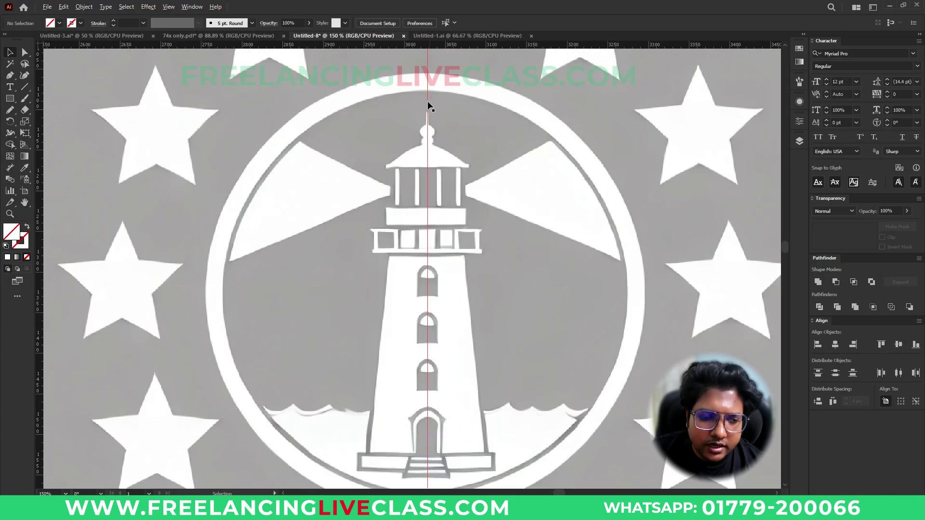
pyautogui.scroll(4, 428, 101)
pyautogui.scroll(-5, 428, 131)
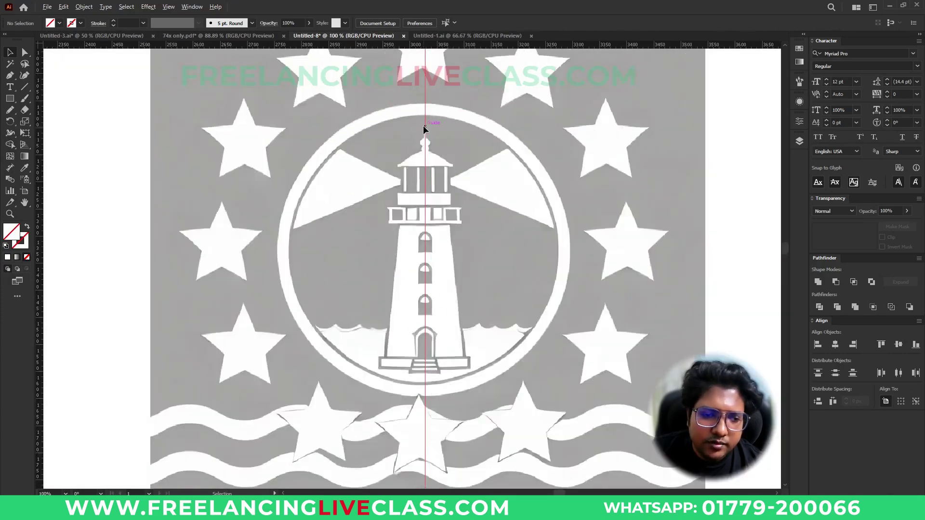
pyautogui.scroll(1, 446, 297)
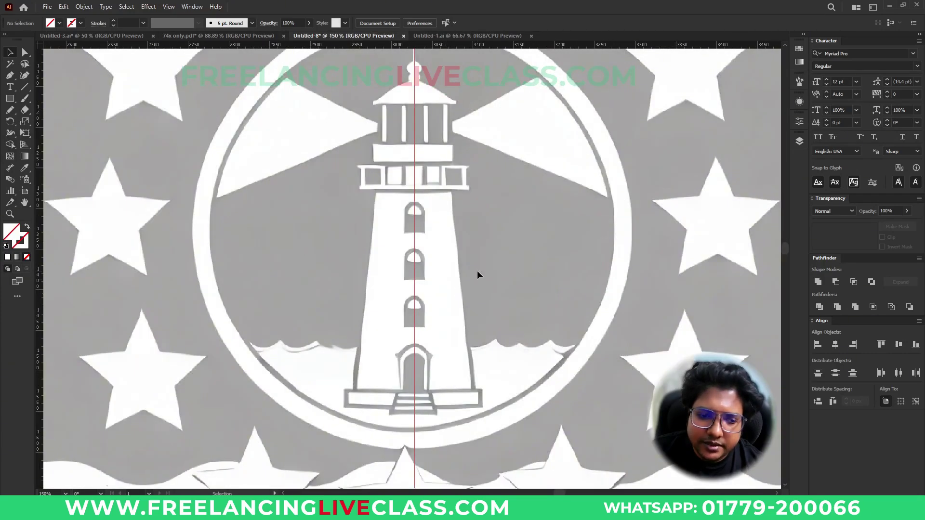
pyautogui.scroll(3, 477, 270)
pyautogui.scroll(2, 433, 144)
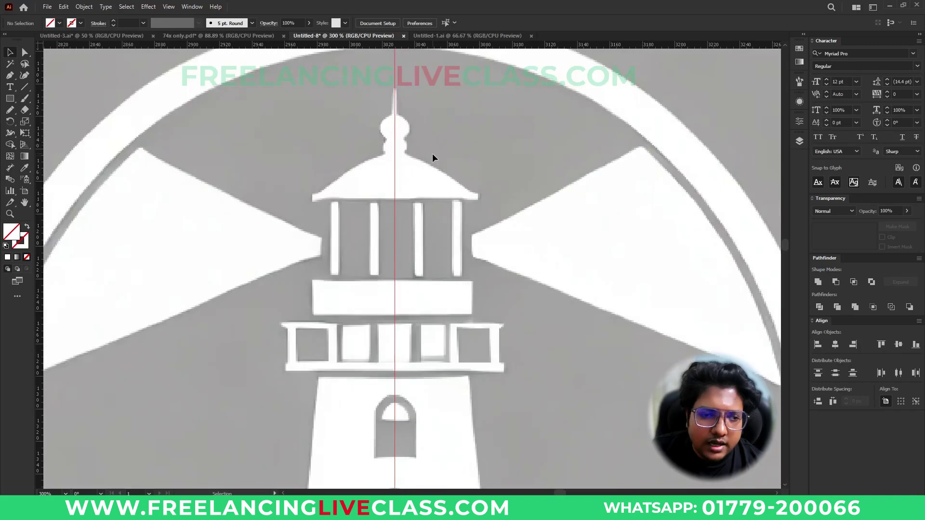
pyautogui.moveTo(9, 102); pyautogui.dragTo(53, 122)
pyautogui.click(59, 23)
pyautogui.click(67, 41)
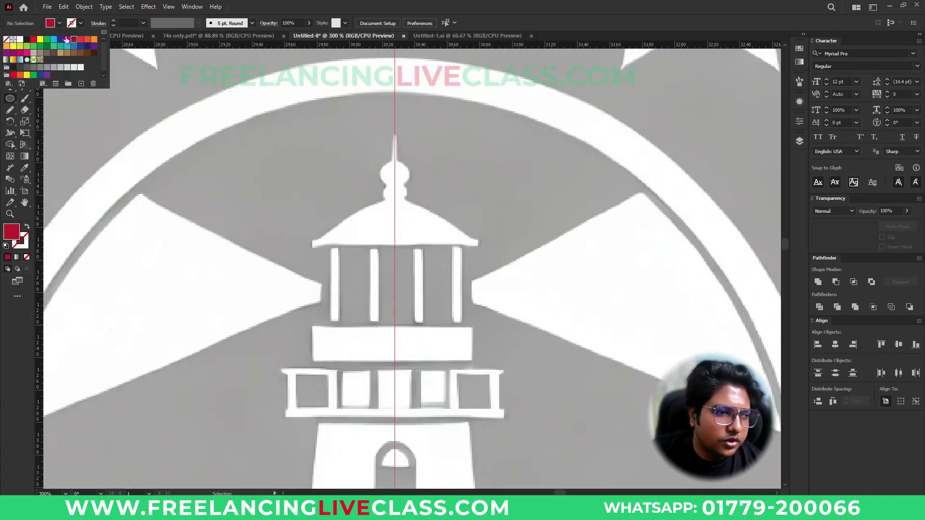
pyautogui.press('Return')
pyautogui.scroll(3, 400, 172)
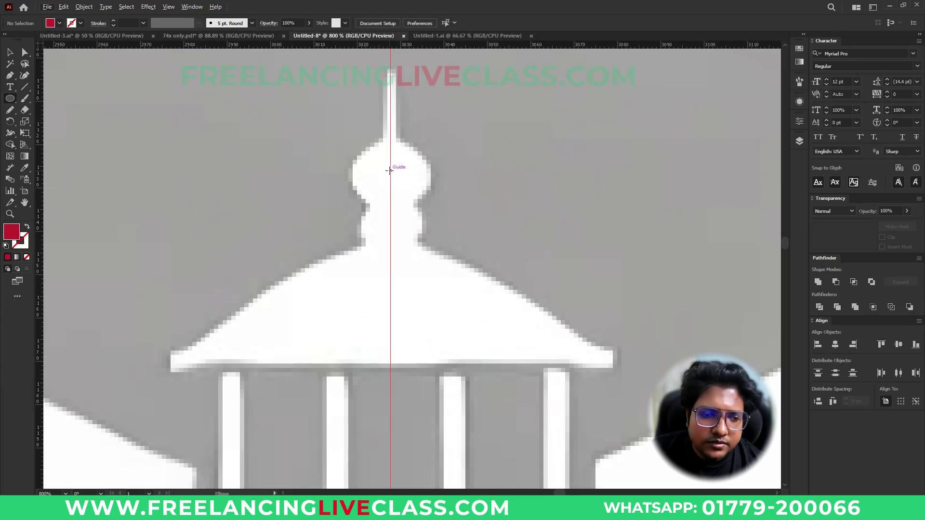
pyautogui.moveTo(391, 173); pyautogui.dragTo(391, 211)
pyautogui.press('v')
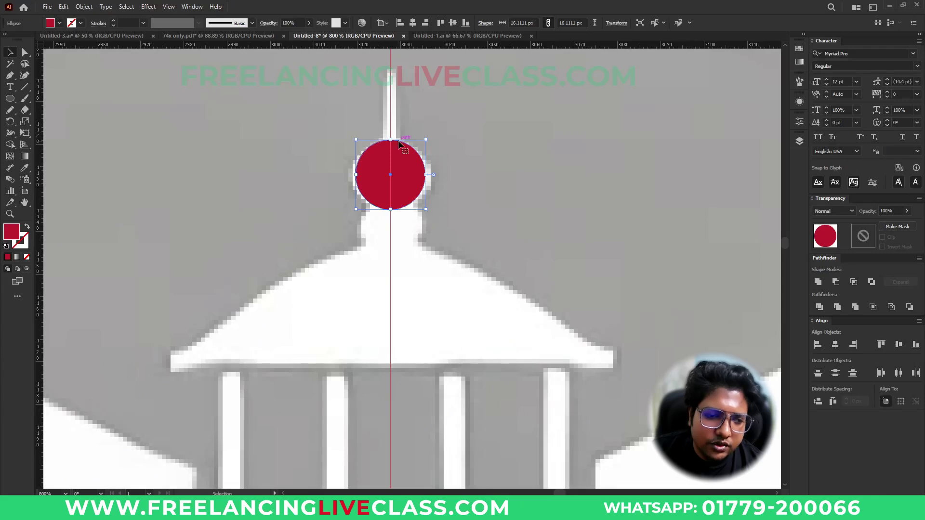
# Step: Raise the red circle's top anchor point by 1 px to stretch the shape slightly upward
pyautogui.press('a')
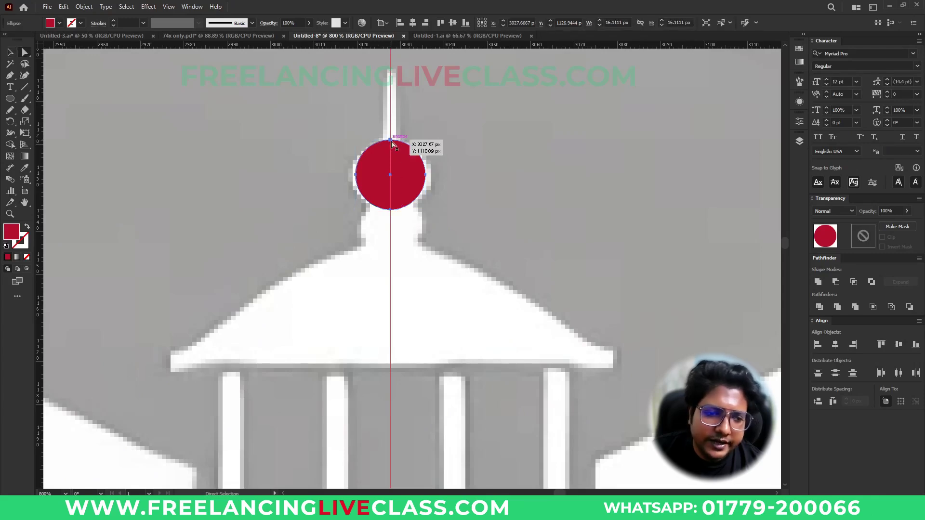
pyautogui.click(392, 142)
pyautogui.click(391, 144)
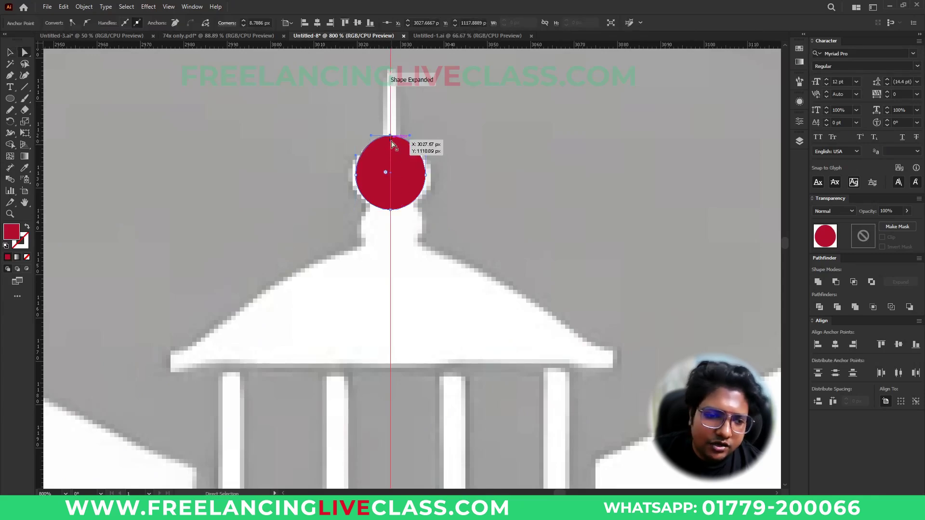
pyautogui.press('v')
pyautogui.click(472, 196)
# Step: Draw a flattened red ellipse directly beneath the red ball, covering the neck above the lighthouse roof
pyautogui.press('l')
pyautogui.moveTo(362, 207)
pyautogui.mouseDown()
pyautogui.moveTo(422, 244)
pyautogui.moveTo(426, 225)
pyautogui.mouseUp()
pyautogui.press('v')
pyautogui.click(482, 225)
# Step: Draw a straight vertical path with the Pen tool along the guide, from inside the red ball to the spire's tip
pyautogui.scroll(-2, 446, 186)
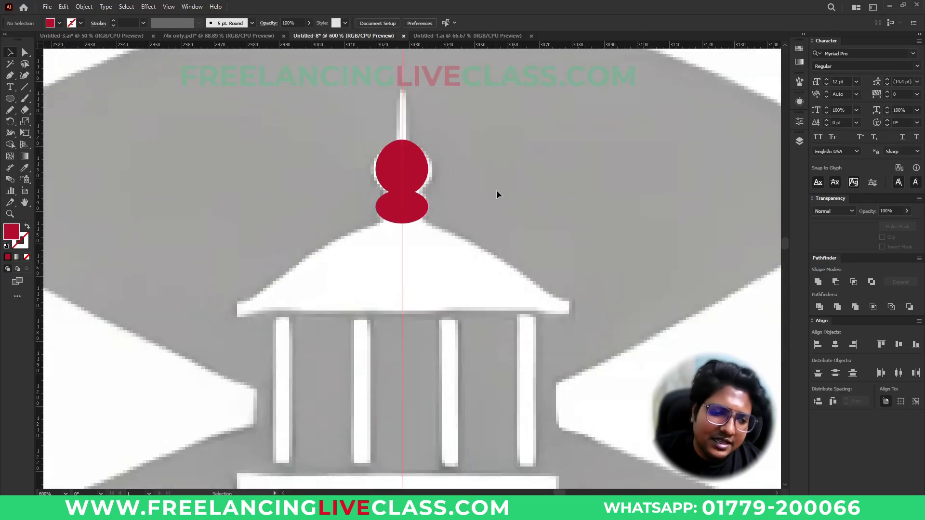
pyautogui.scroll(1, 496, 190)
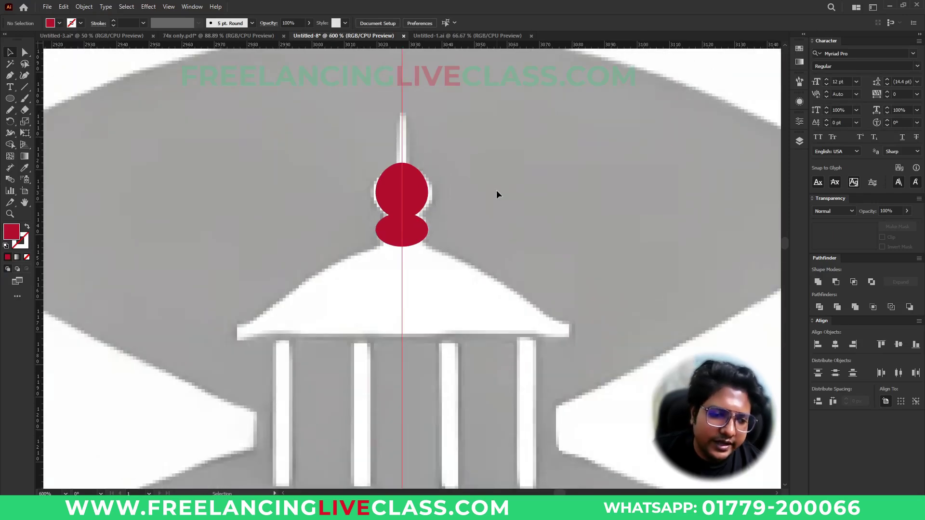
pyautogui.click(10, 76)
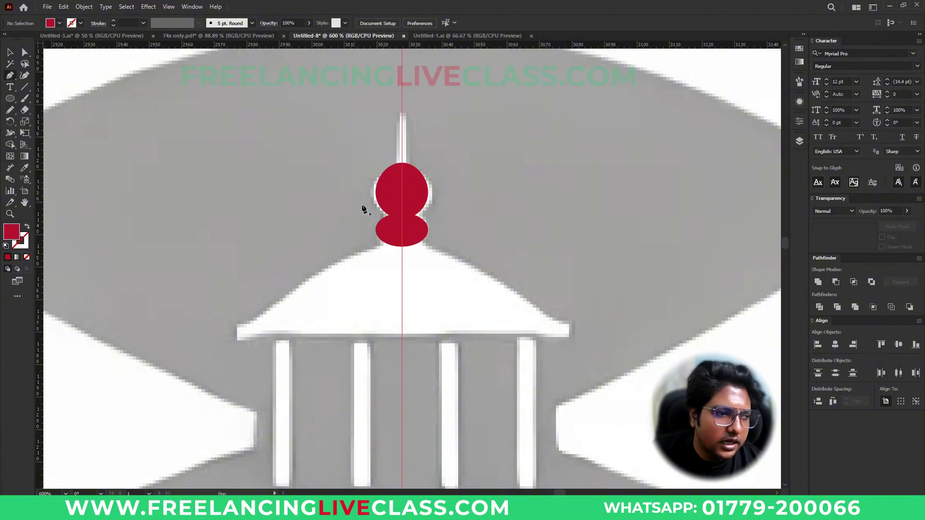
pyautogui.click(402, 181)
pyautogui.click(402, 115)
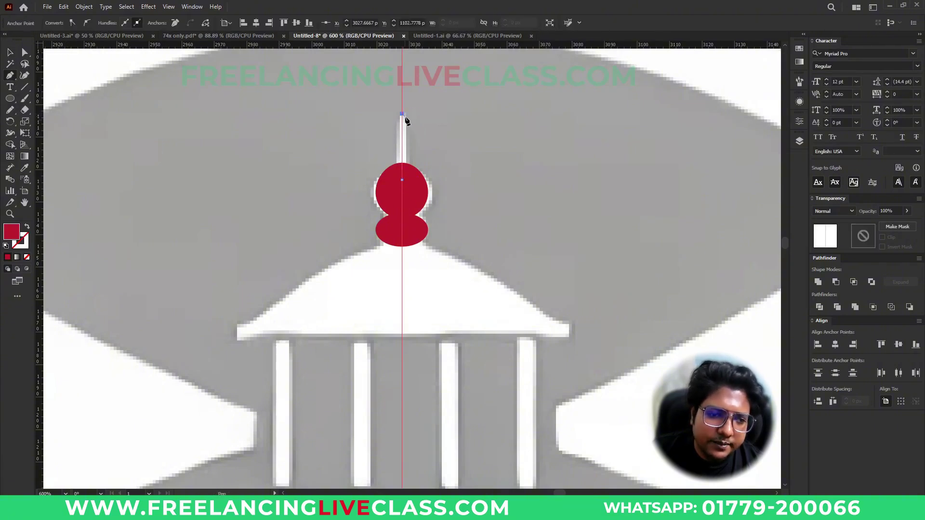
pyautogui.press('v')
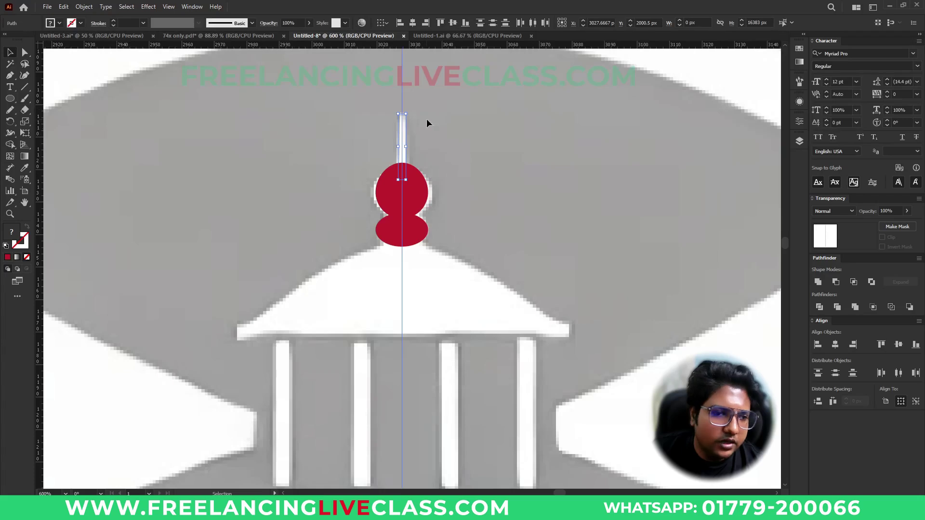
# Step: Lock the guides so the vertical centre guide stays in place
pyautogui.click(404, 93)
pyautogui.rightClick(404, 93)
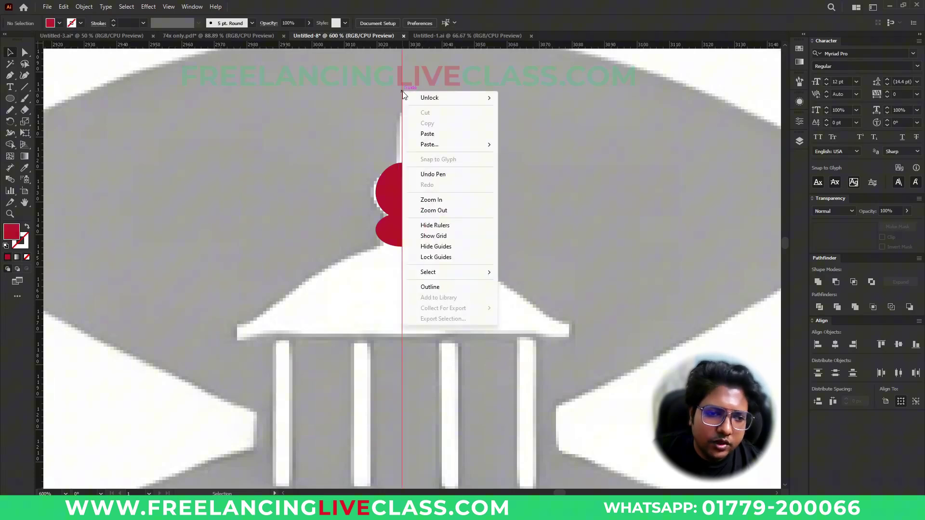
pyautogui.click(441, 257)
# Step: Give the vertical spire path a 3 pt stroke with the triangular width profile that tapers to a point at the tip
pyautogui.moveTo(385, 124); pyautogui.dragTo(441, 144)
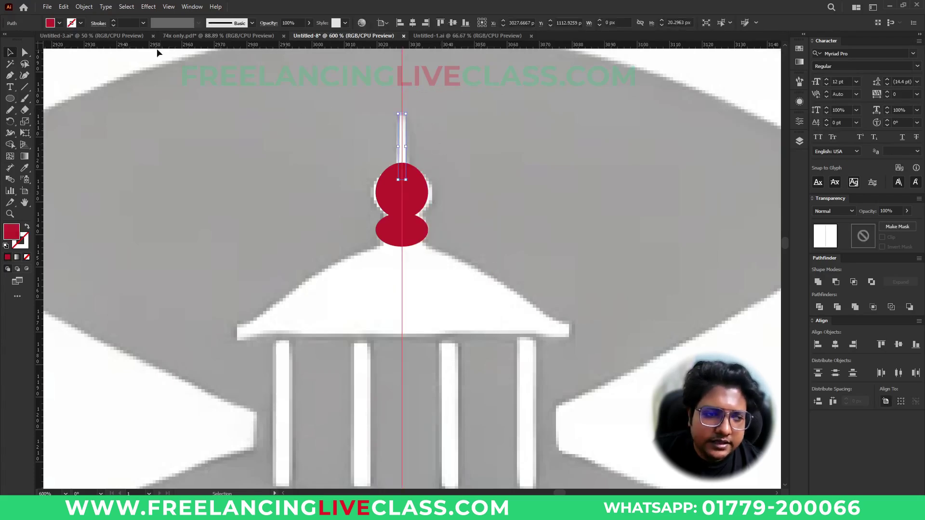
pyautogui.click(124, 22)
pyautogui.write('3')
pyautogui.press('Return')
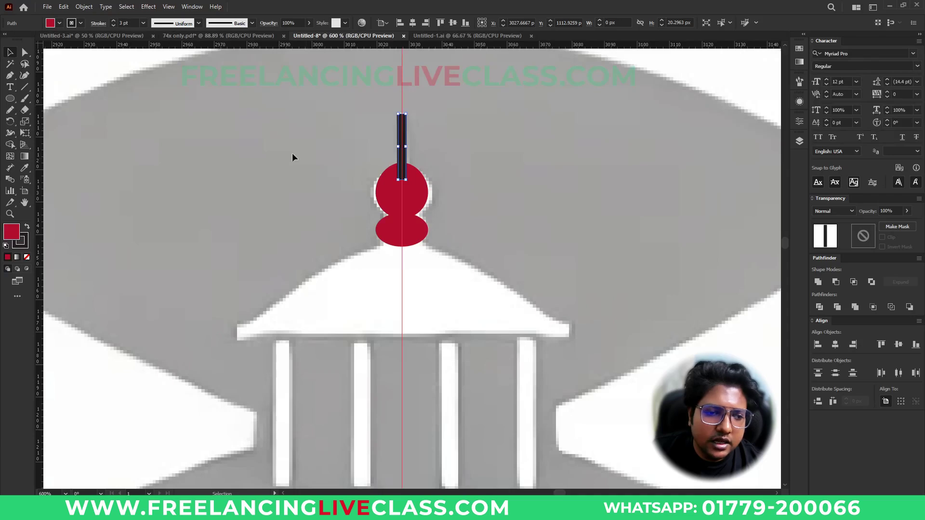
pyautogui.click(173, 25)
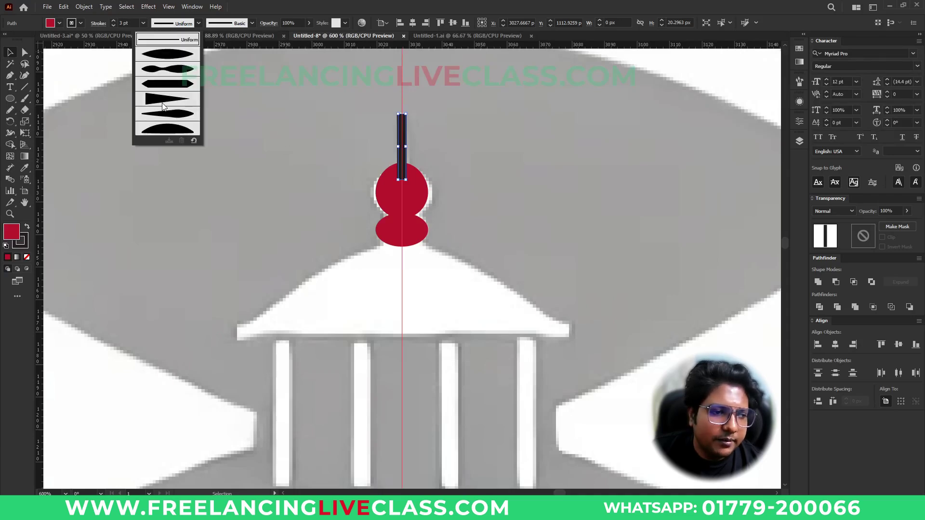
pyautogui.click(163, 100)
pyautogui.click(495, 195)
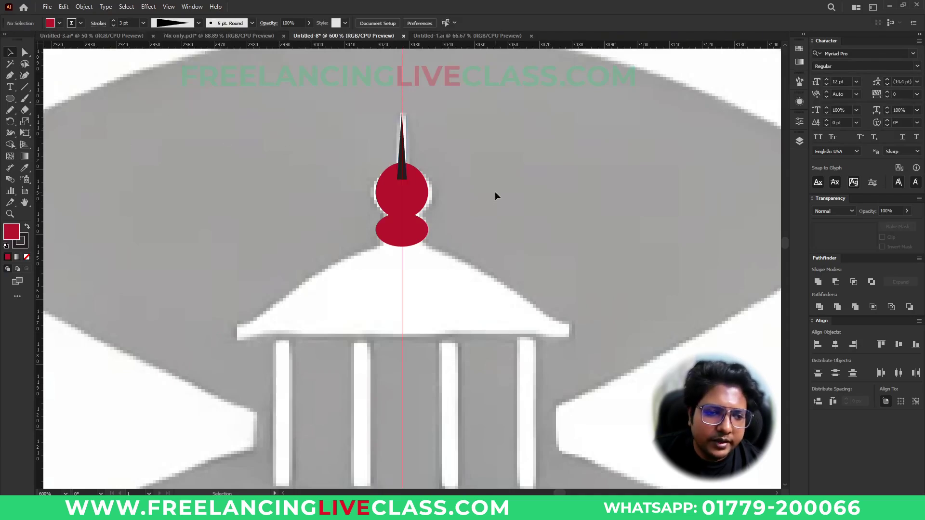
# Step: Trace the right half of the lighthouse roof with the Pen tool as a closed straight-edged shape ending on the centre guide
pyautogui.scroll(-1, 477, 216)
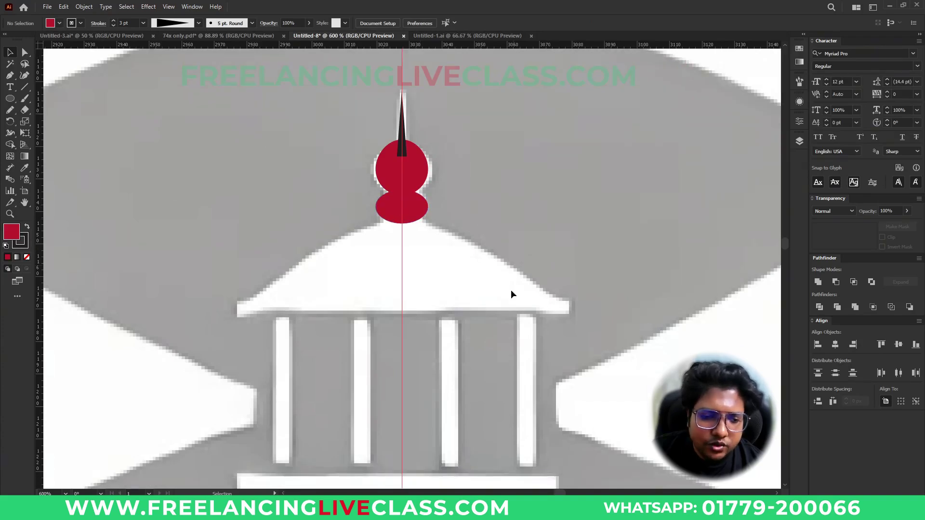
pyautogui.click(9, 78)
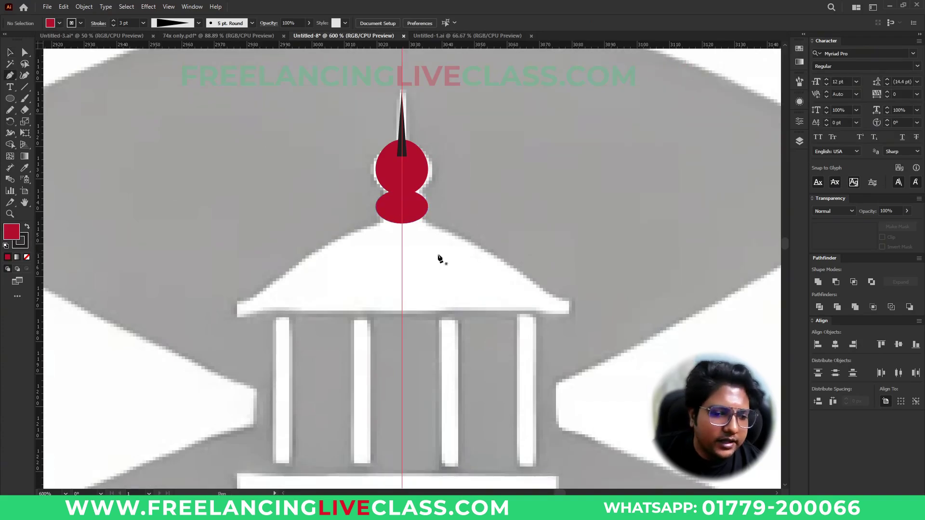
pyautogui.click(421, 222)
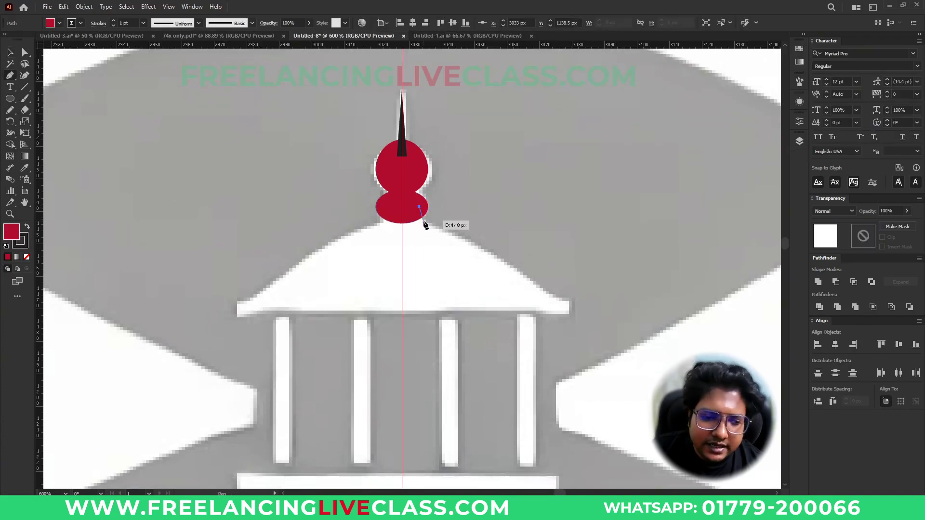
pyautogui.click(567, 303)
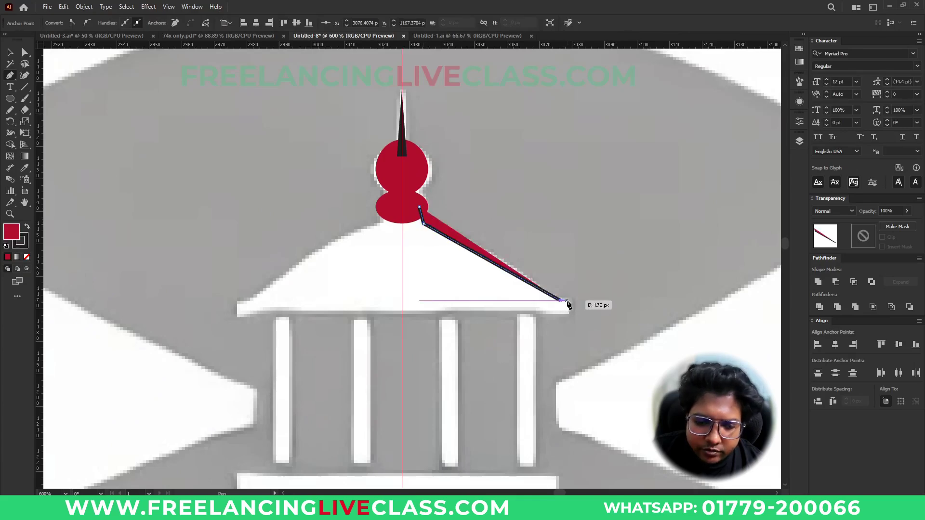
pyautogui.click(568, 313)
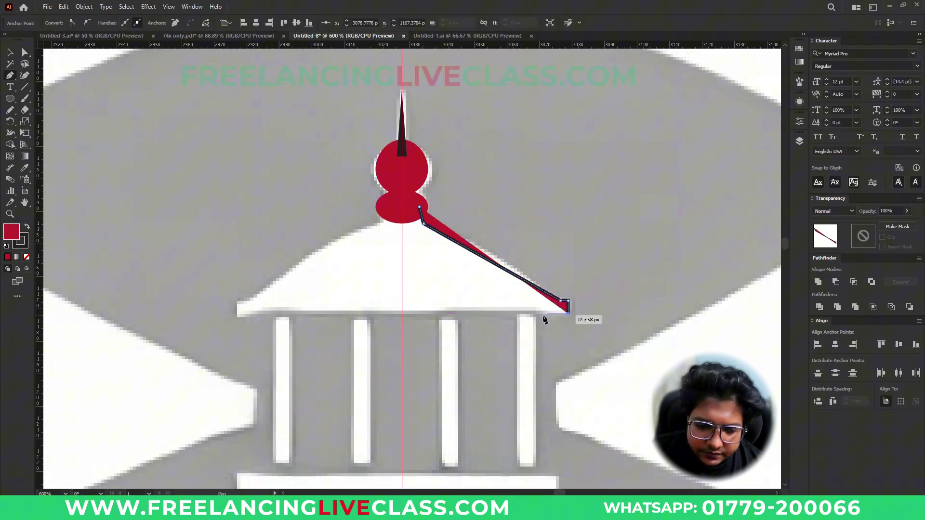
pyautogui.click(402, 313)
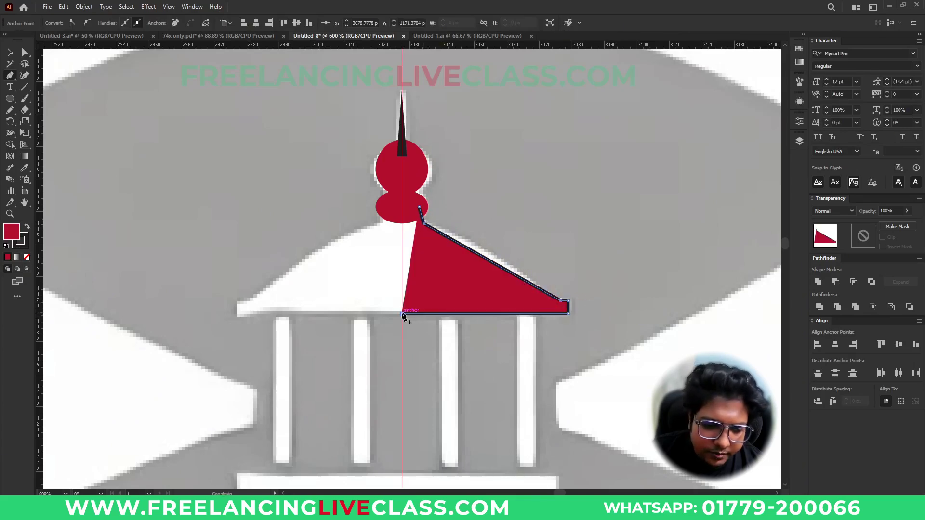
pyautogui.click(403, 208)
pyautogui.click(420, 208)
pyautogui.press('v')
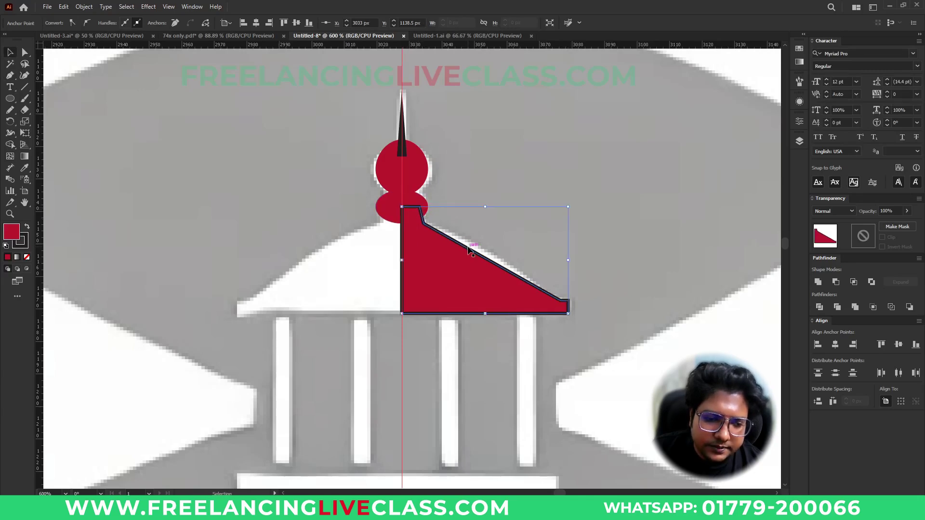
# Step: Bend the roof half's sloping edge outward with the Curvature tool to match the reference roof's curve
pyautogui.click(471, 252)
pyautogui.click(26, 76)
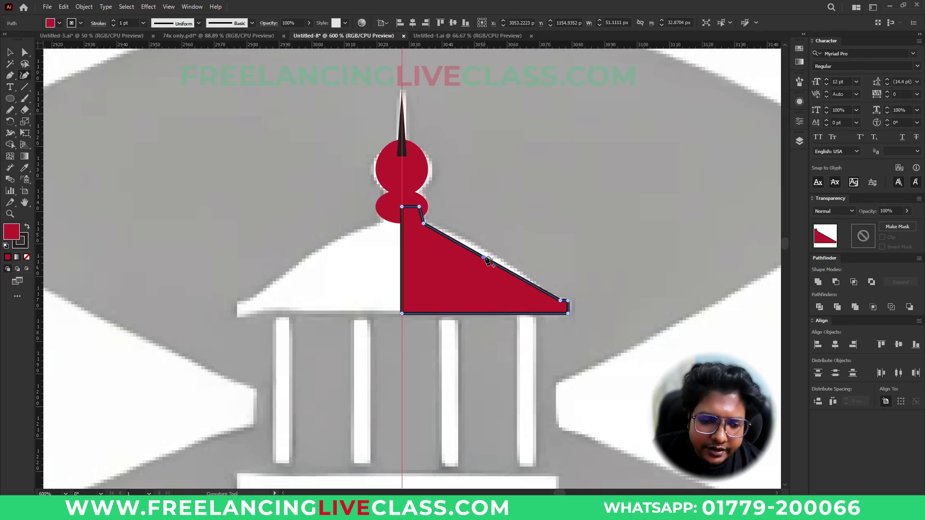
pyautogui.moveTo(487, 260); pyautogui.dragTo(494, 254)
pyautogui.press('v')
pyautogui.click(530, 259)
# Step: Set the roof half's fill to None, keeping only its stroke
pyautogui.click(504, 268)
pyautogui.click(50, 24)
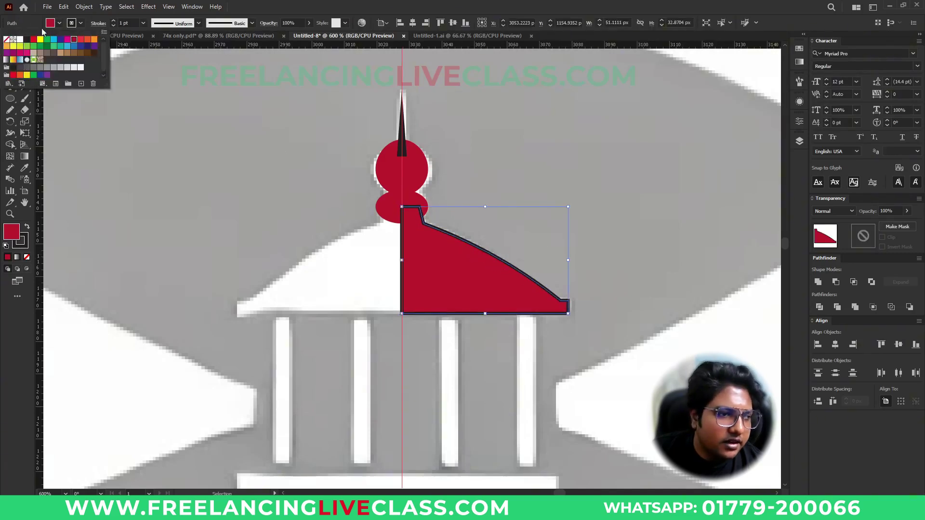
pyautogui.click(7, 40)
pyautogui.click(247, 162)
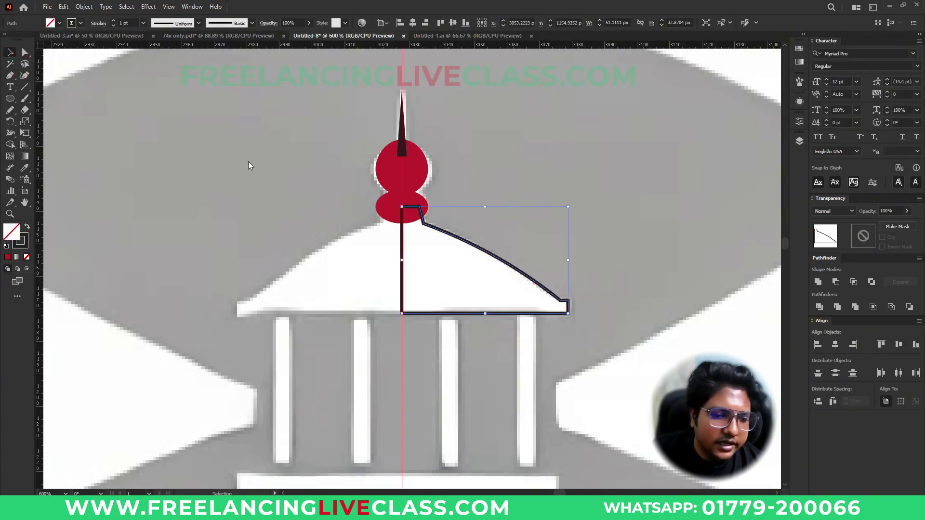
pyautogui.click(533, 184)
# Step: Draw a rectangle about 5.5 by 44.3 px over the inner right lantern pillar and duplicate it onto the outer right pillar
pyautogui.scroll(-3, 533, 183)
pyautogui.moveTo(11, 99); pyautogui.dragTo(53, 98)
pyautogui.scroll(-2, 440, 185)
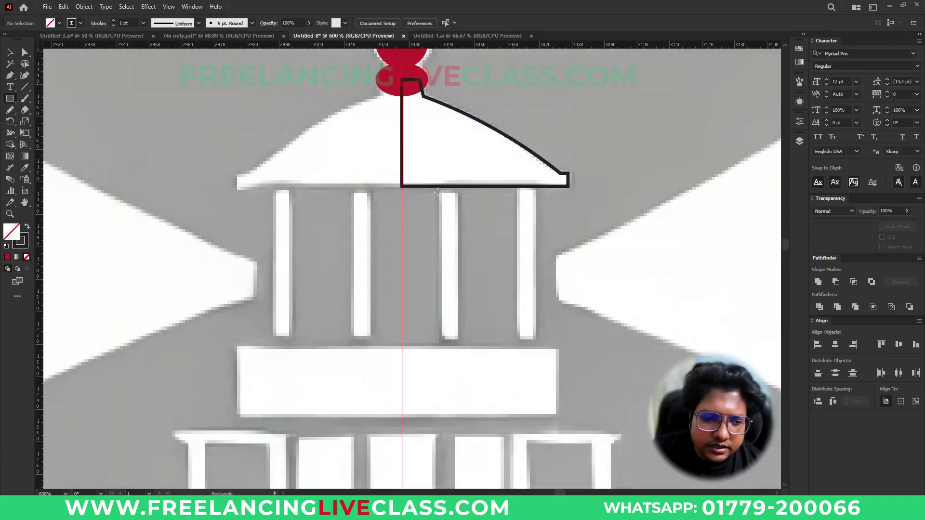
pyautogui.moveTo(439, 194); pyautogui.dragTo(460, 339)
pyautogui.press('v')
pyautogui.moveTo(447, 265); pyautogui.dragTo(527, 266)
# Step: Draw a rectangle about 47.6 by 21 px over the right half of the band below the pillars, starting at the guide
pyautogui.scroll(-2, 612, 289)
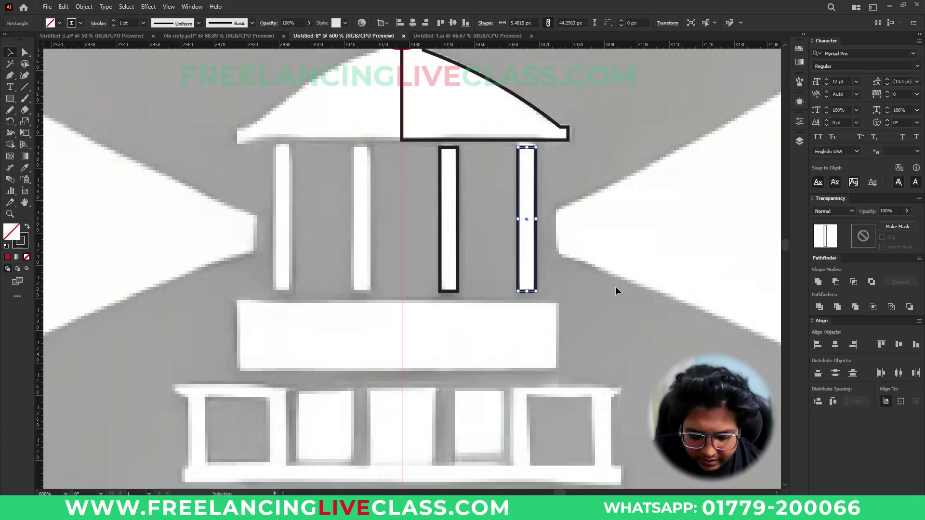
pyautogui.press('m')
pyautogui.moveTo(401, 301); pyautogui.dragTo(557, 369)
# Step: Draw rectangles over the balcony's right half: centre block about 9.9 by 27.4 px, long base rail, and neighbouring block about 15.1 by 26.3 px
pyautogui.scroll(-4, 554, 318)
pyautogui.scroll(-1, 554, 317)
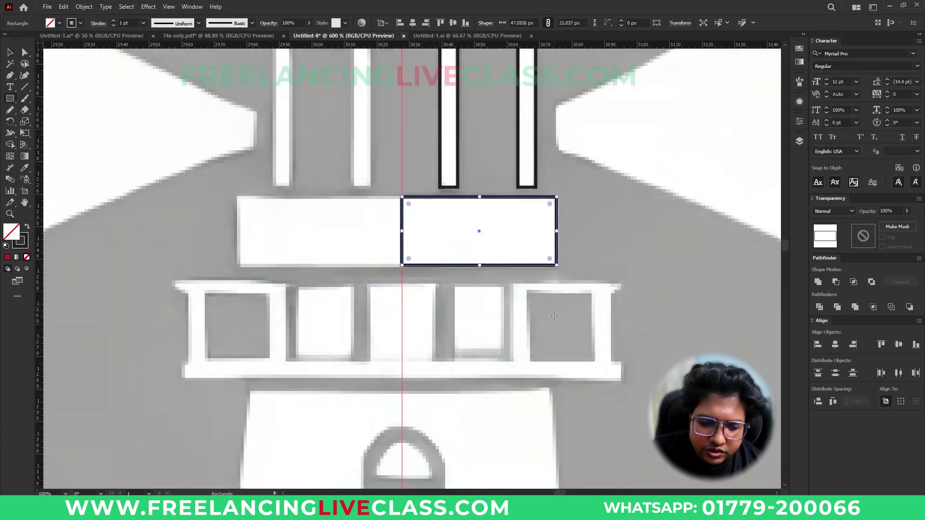
pyautogui.moveTo(402, 285); pyautogui.dragTo(434, 373)
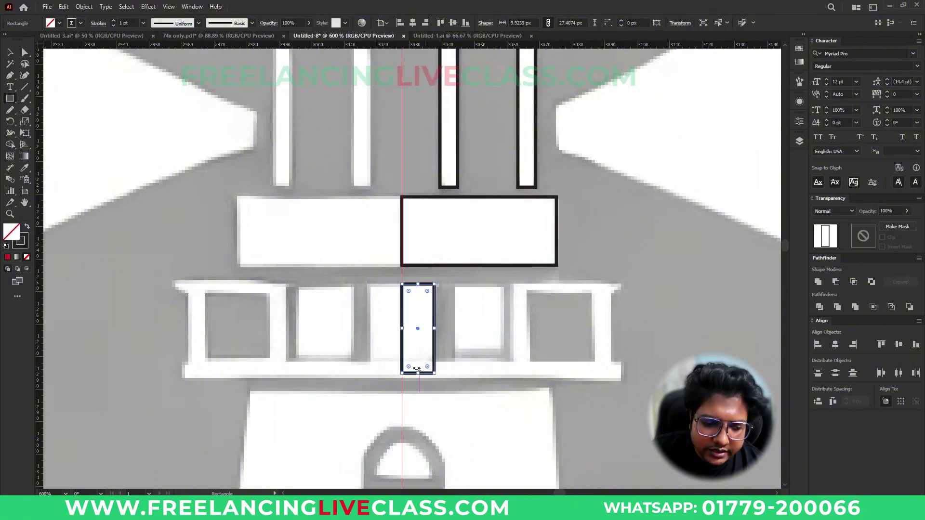
pyautogui.moveTo(621, 381); pyautogui.dragTo(402, 359)
pyautogui.moveTo(453, 284); pyautogui.dragTo(504, 370)
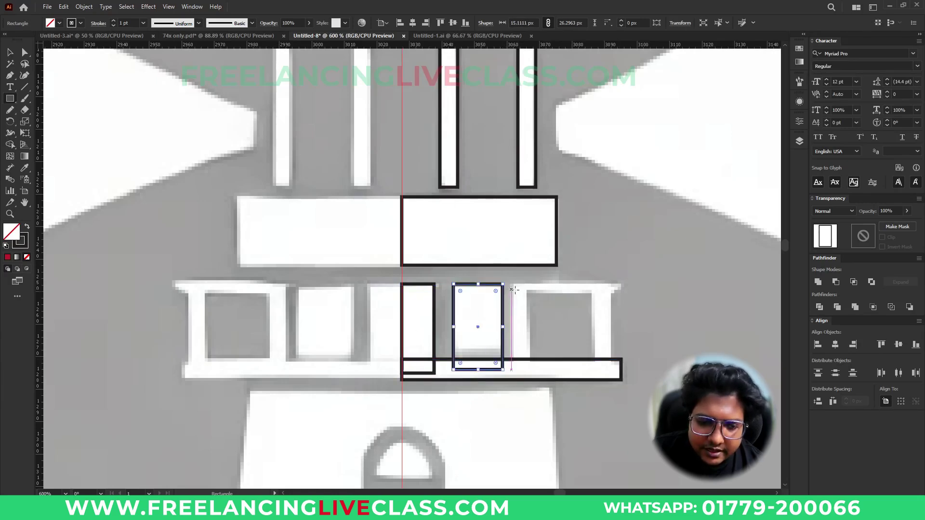
# Step: Trace the balcony's outer right railing frame with the Pen tool as a closed shape with two legs and a pointed overhang
pyautogui.click(10, 77)
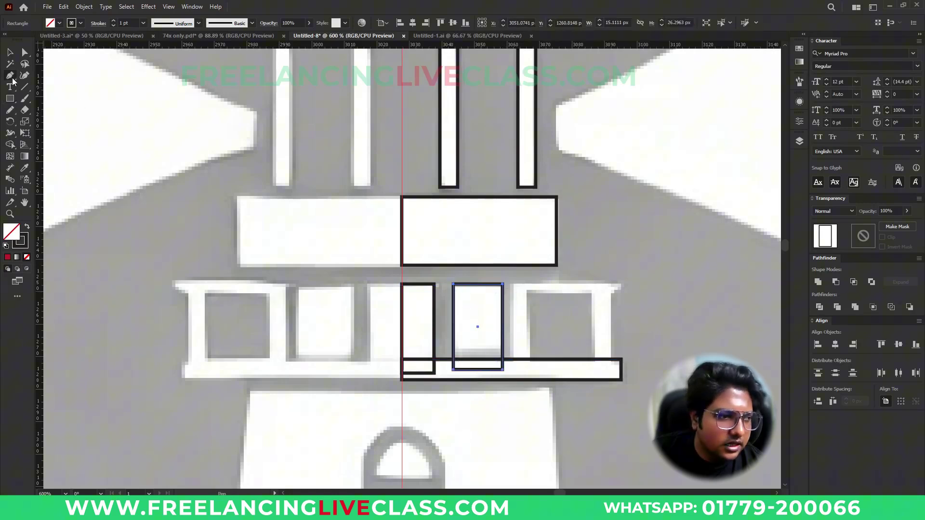
pyautogui.click(511, 365)
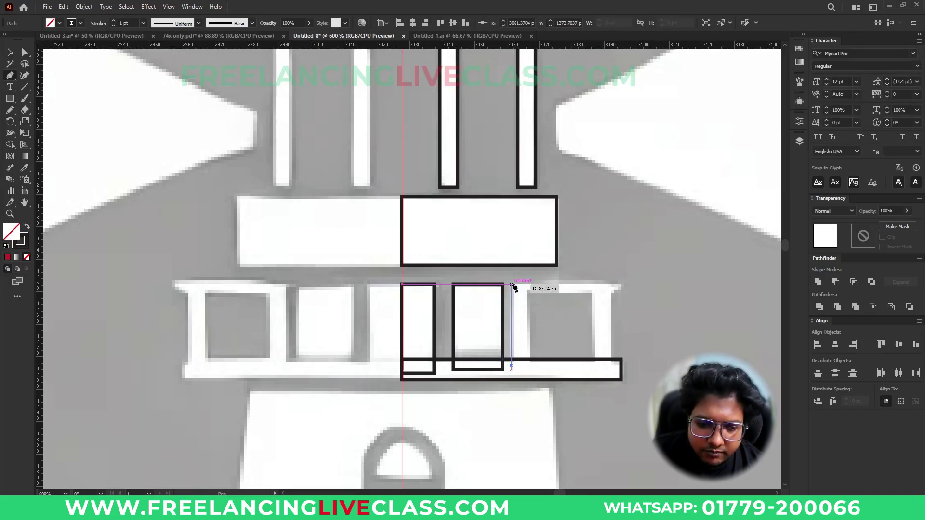
pyautogui.click(511, 285)
pyautogui.click(625, 284)
pyautogui.click(611, 294)
pyautogui.click(611, 365)
pyautogui.click(593, 365)
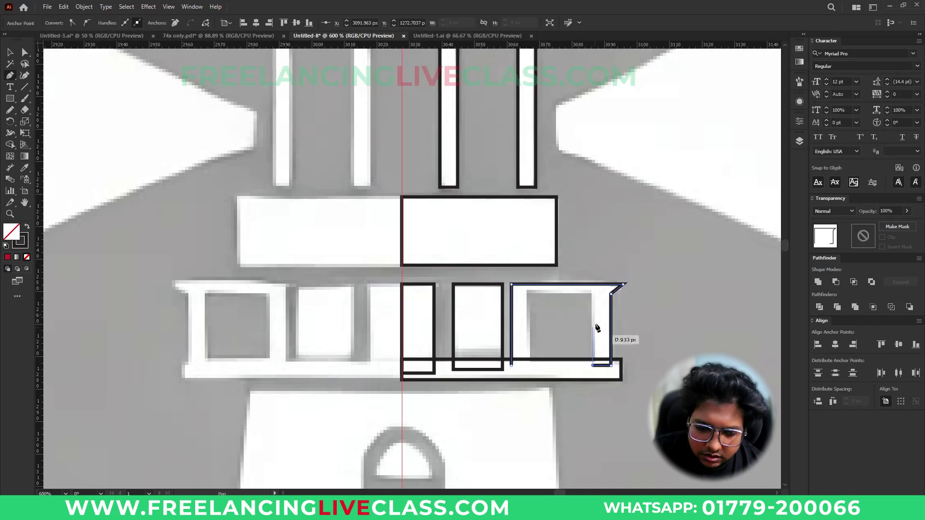
pyautogui.click(593, 295)
pyautogui.click(529, 295)
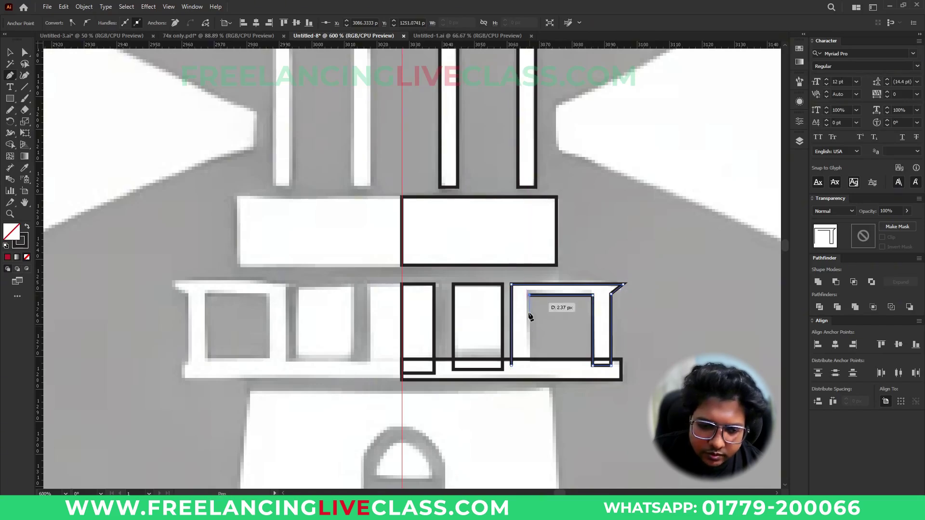
pyautogui.click(529, 365)
pyautogui.click(511, 365)
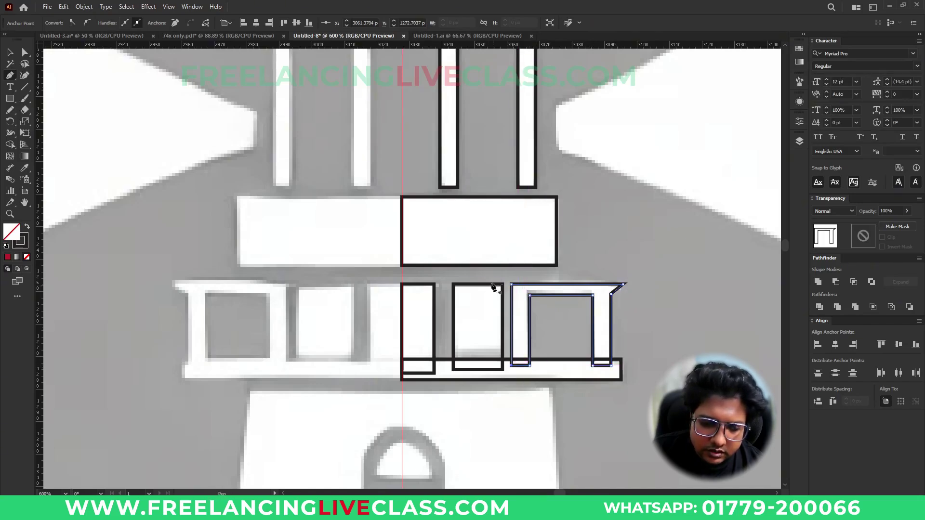
# Step: Trace the right half of the tapered tower body with the Pen tool, from below the balcony to the base, closing it along the guide
pyautogui.scroll(-3, 477, 272)
pyautogui.scroll(-2, 456, 210)
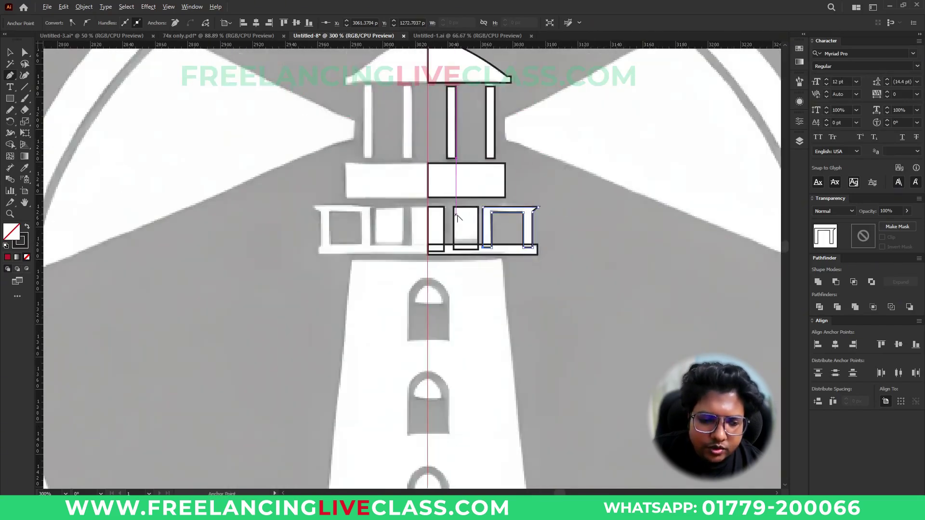
pyautogui.click(428, 262)
pyautogui.click(502, 261)
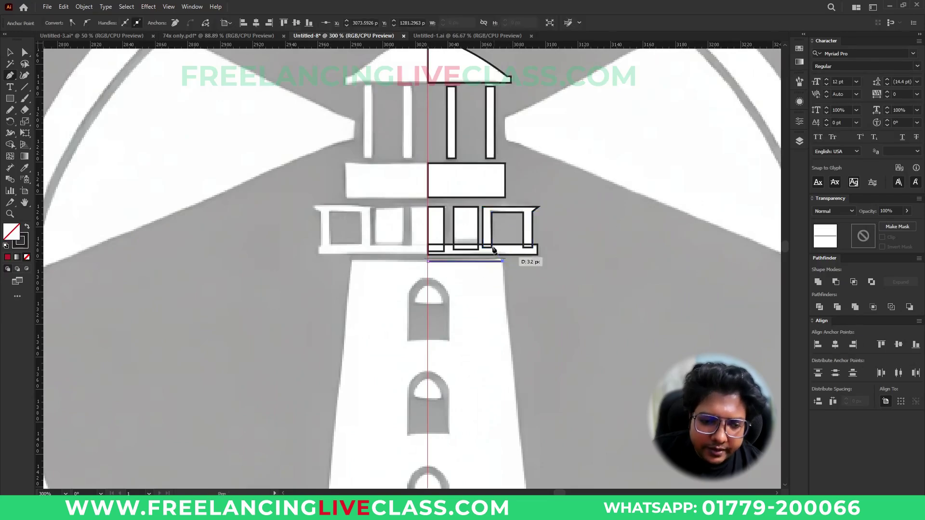
pyautogui.scroll(-1, 432, 168)
pyautogui.scroll(-3, 433, 166)
pyautogui.scroll(3, 477, 320)
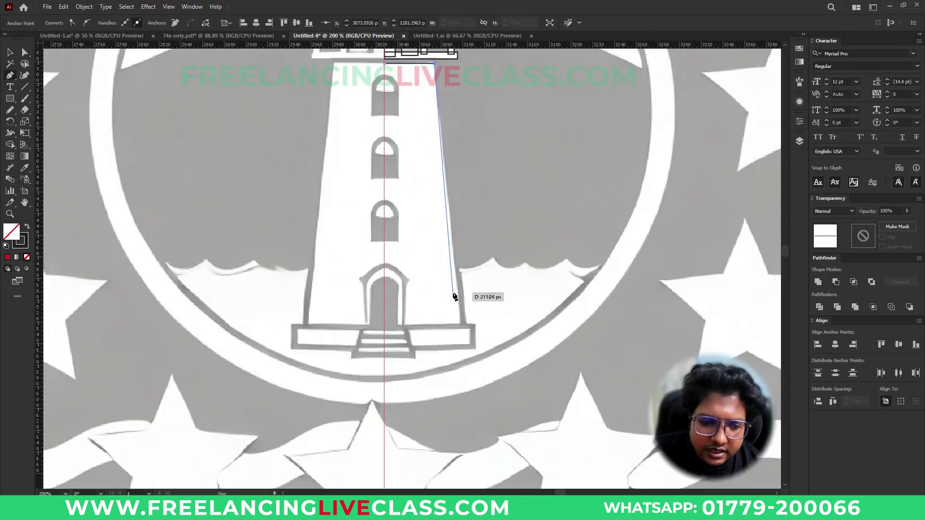
pyautogui.click(460, 326)
pyautogui.click(385, 325)
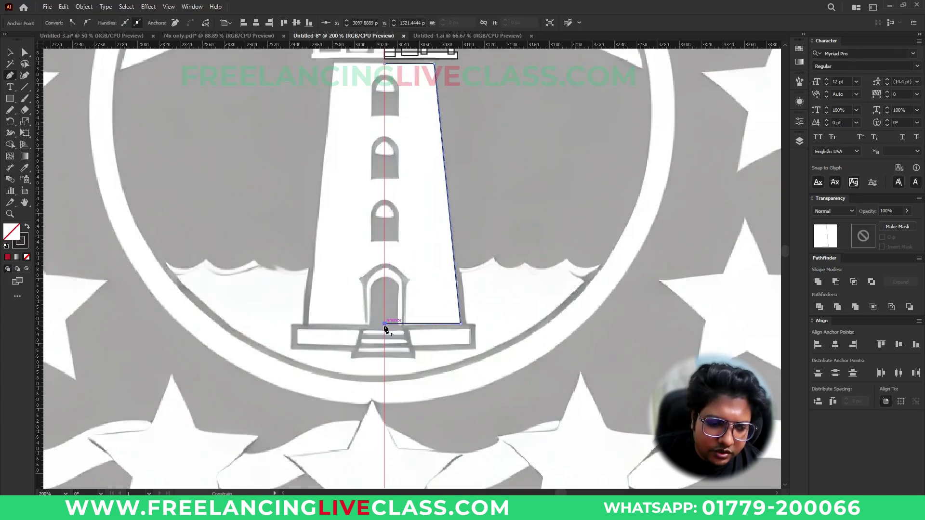
pyautogui.scroll(2, 385, 328)
pyautogui.click(385, 133)
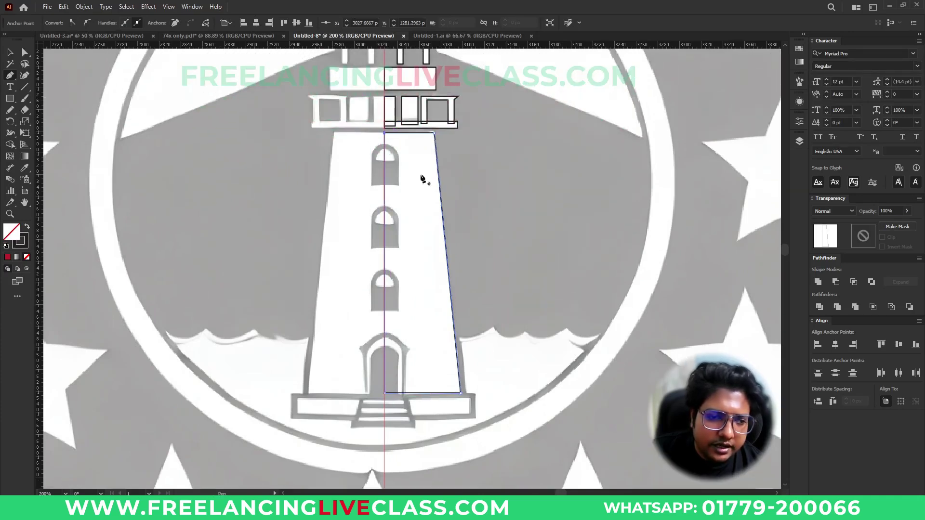
pyautogui.press('v')
pyautogui.click(487, 233)
# Step: Draw three thin rectangles from the guide over the right halves of the entrance steps, the top about 18 px and the lowest about 23.6 px wide
pyautogui.scroll(-1, 513, 339)
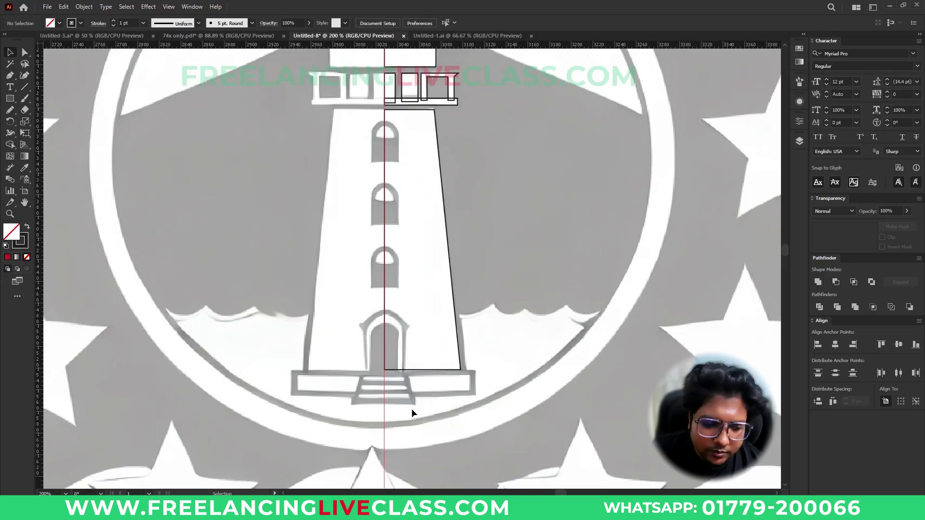
pyautogui.scroll(1, 414, 408)
pyautogui.scroll(2, 418, 397)
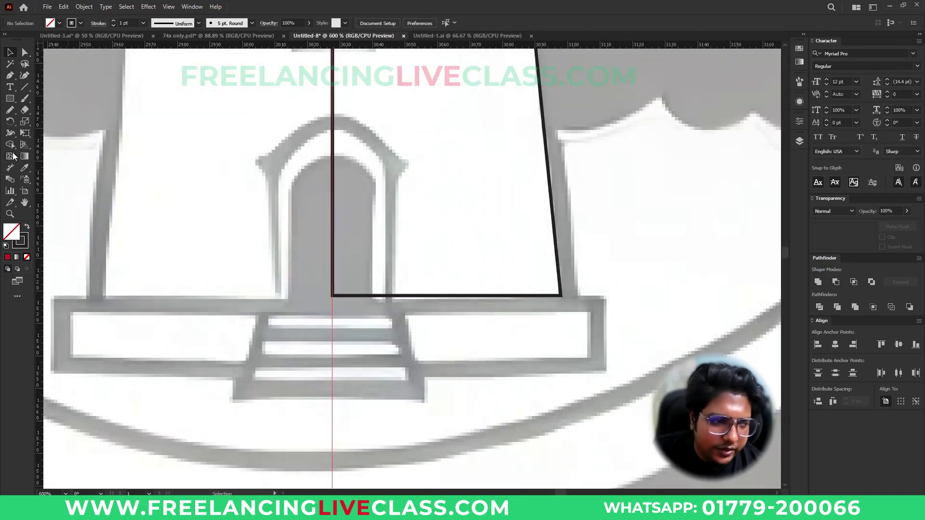
pyautogui.click(10, 100)
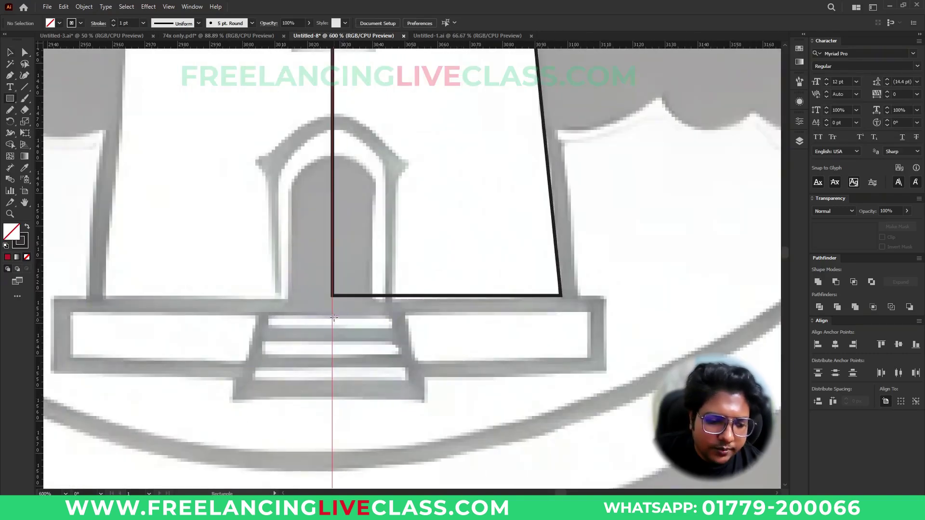
pyautogui.moveTo(332, 317); pyautogui.dragTo(391, 329)
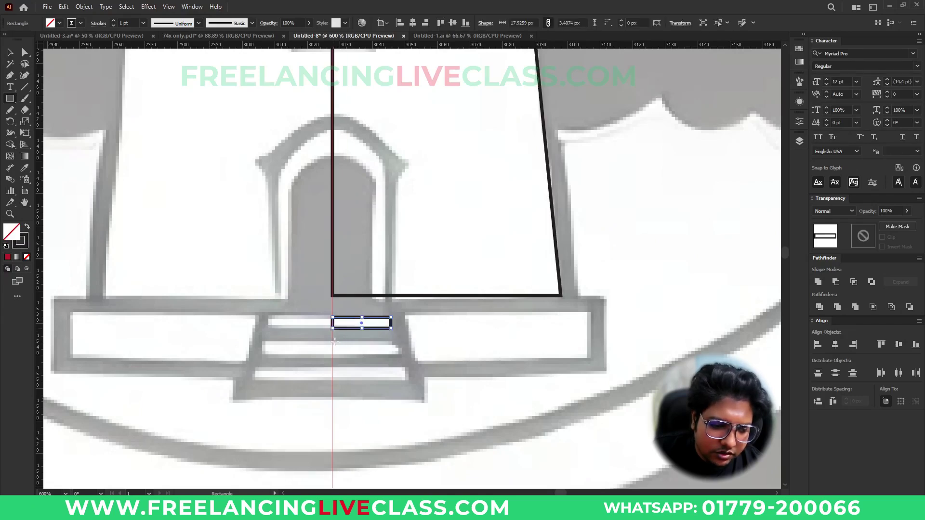
pyautogui.moveTo(332, 342); pyautogui.dragTo(400, 354)
pyautogui.moveTo(332, 368); pyautogui.dragTo(408, 381)
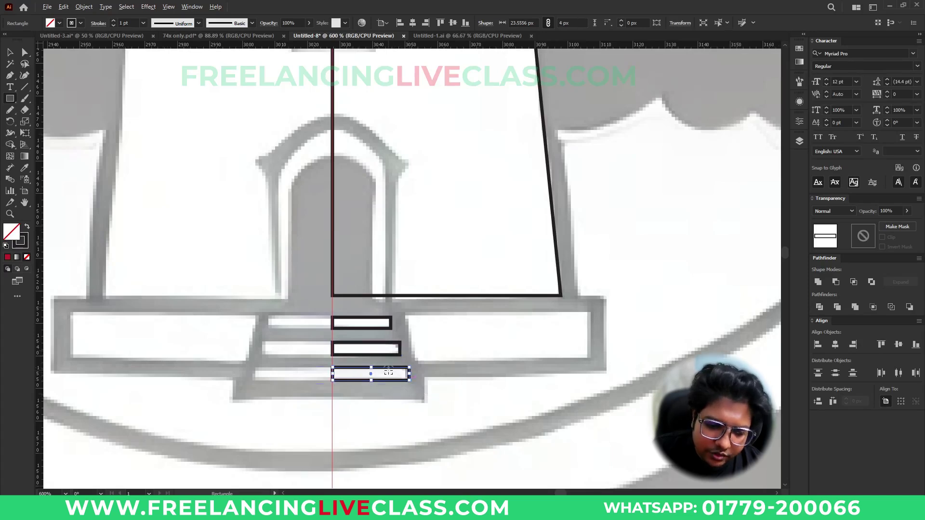
# Step: Slant the outer ends of the three entrance step shapes by moving each upper-right corner slightly inward
pyautogui.scroll(1, 388, 372)
pyautogui.press('a')
pyautogui.click(404, 335)
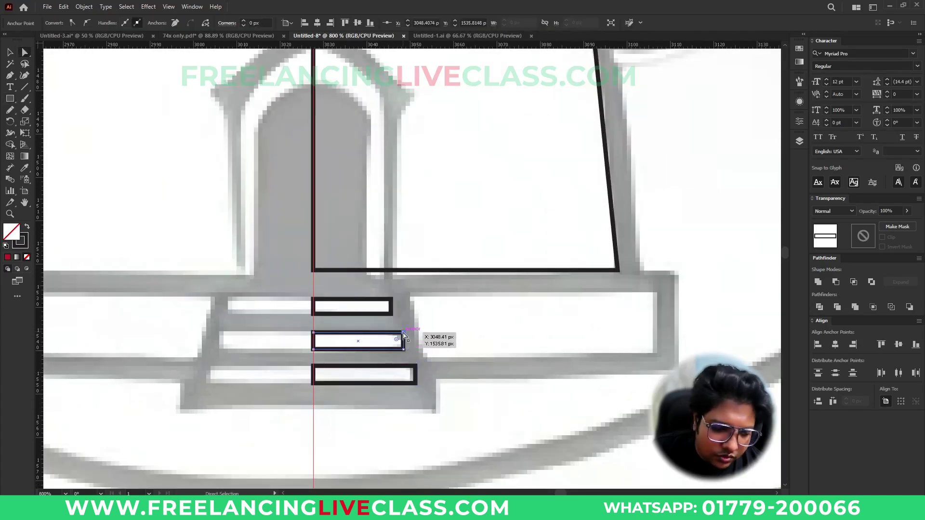
pyautogui.click(391, 300)
pyautogui.press('Left')
pyautogui.press('Left')
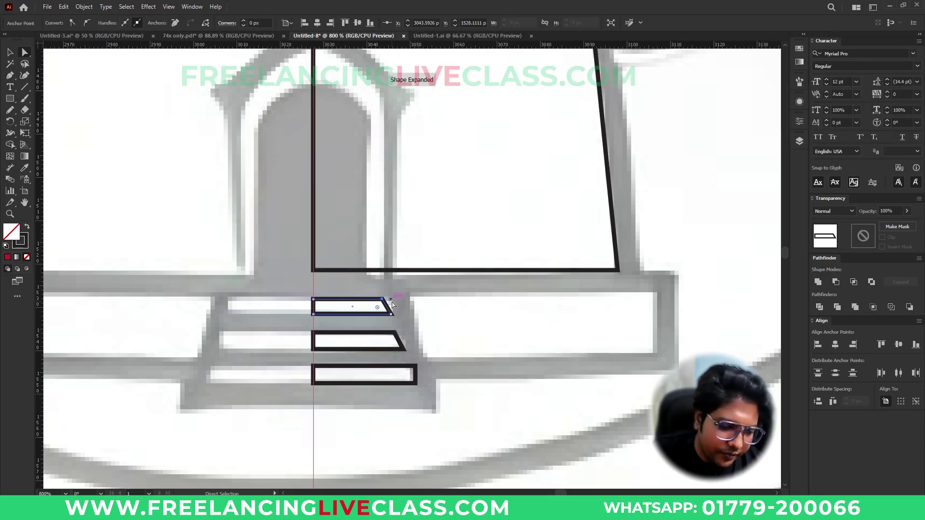
pyautogui.click(416, 366)
pyautogui.press('Left')
pyautogui.press('Left')
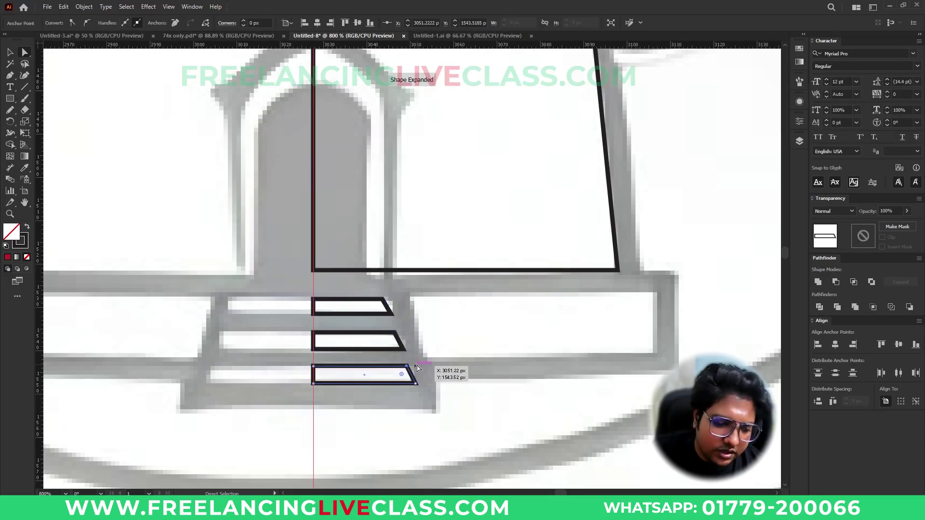
# Step: Draw a rectangle about 56.9 by 13.8 px over the base block beside the steps and shift its lower-left corner inward to follow the staircase
pyautogui.click(8, 99)
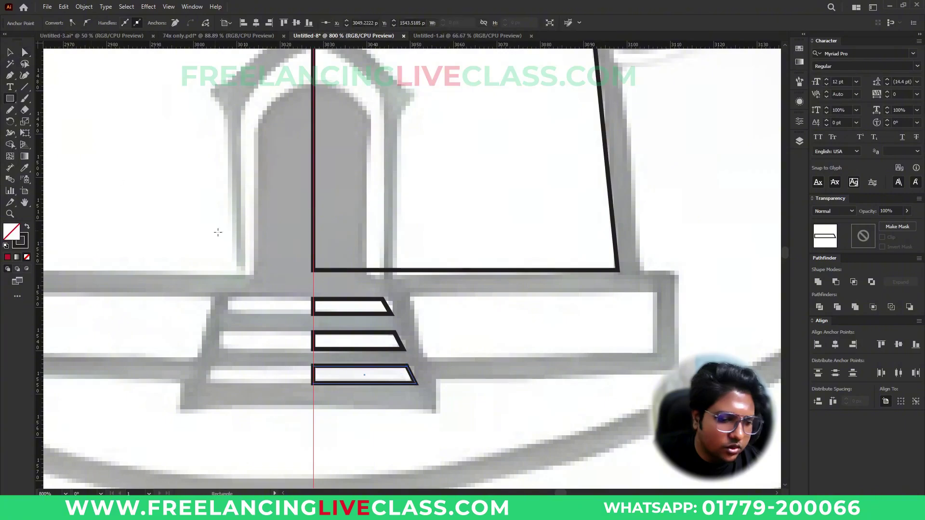
pyautogui.moveTo(409, 295); pyautogui.dragTo(656, 354)
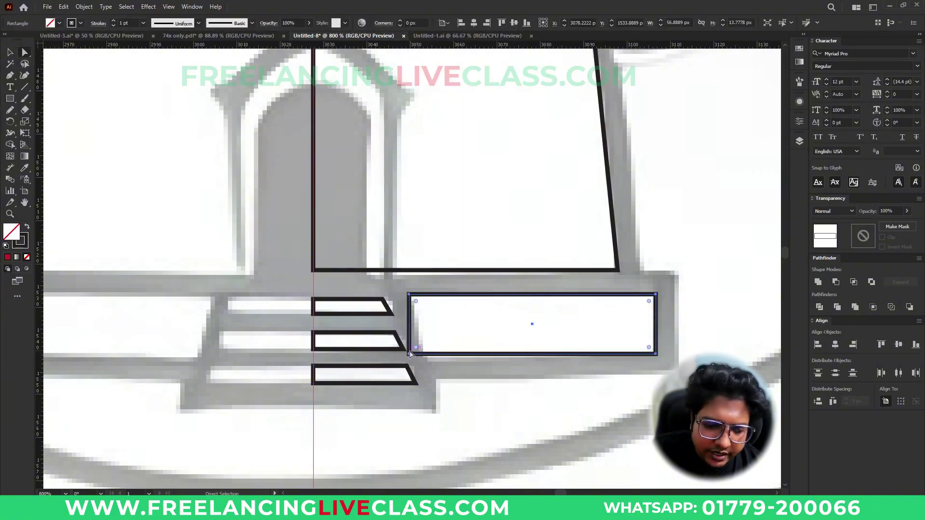
pyautogui.press('a')
pyautogui.press('Right')
pyautogui.press('Right')
pyautogui.press('Right')
pyautogui.press('Right')
pyautogui.press('Right')
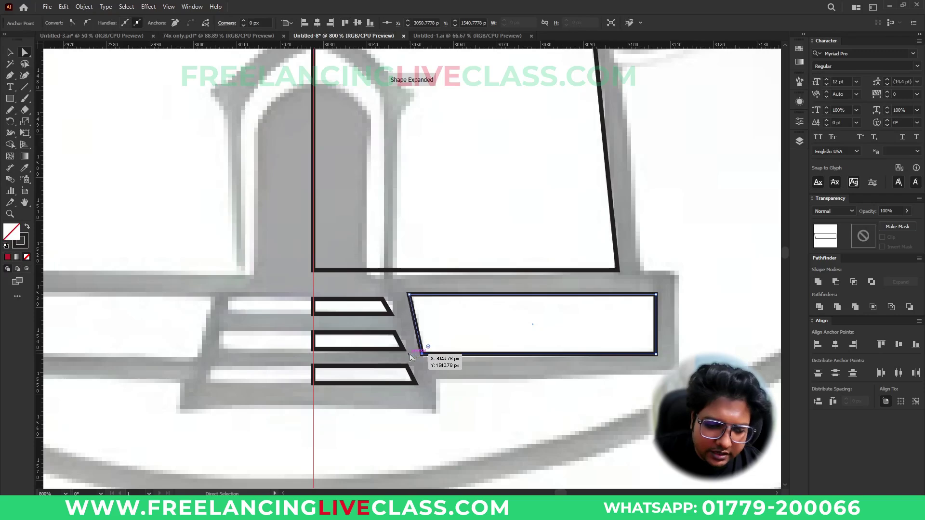
pyautogui.press('v')
pyautogui.click(463, 325)
# Step: Give the two red finial ellipses above the roof the same unfilled dark outline as the roof, using the Eyedropper
pyautogui.scroll(-4, 482, 357)
pyautogui.scroll(2, 506, 287)
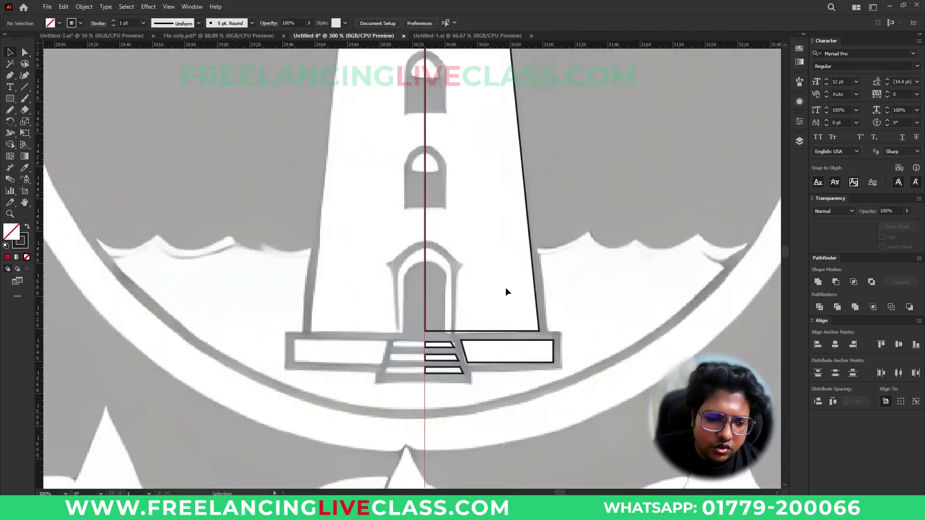
pyautogui.scroll(1, 505, 287)
pyautogui.scroll(2, 506, 292)
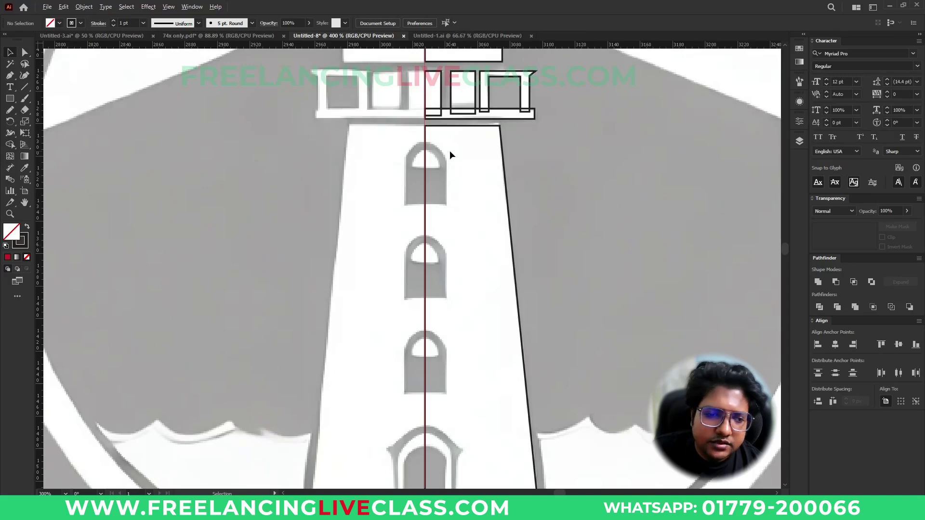
pyautogui.scroll(1, 450, 154)
pyautogui.scroll(-3, 447, 159)
pyautogui.scroll(2, 527, 227)
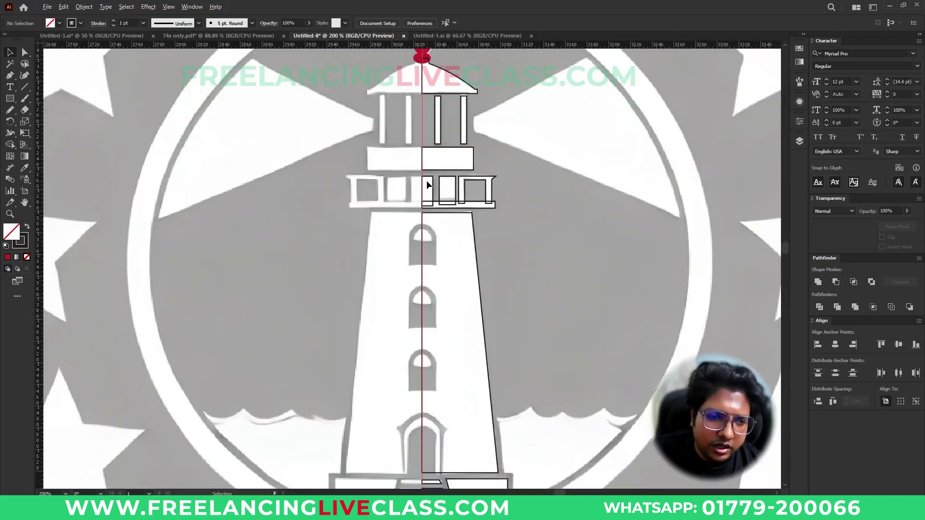
pyautogui.scroll(-1, 431, 169)
pyautogui.scroll(5, 430, 70)
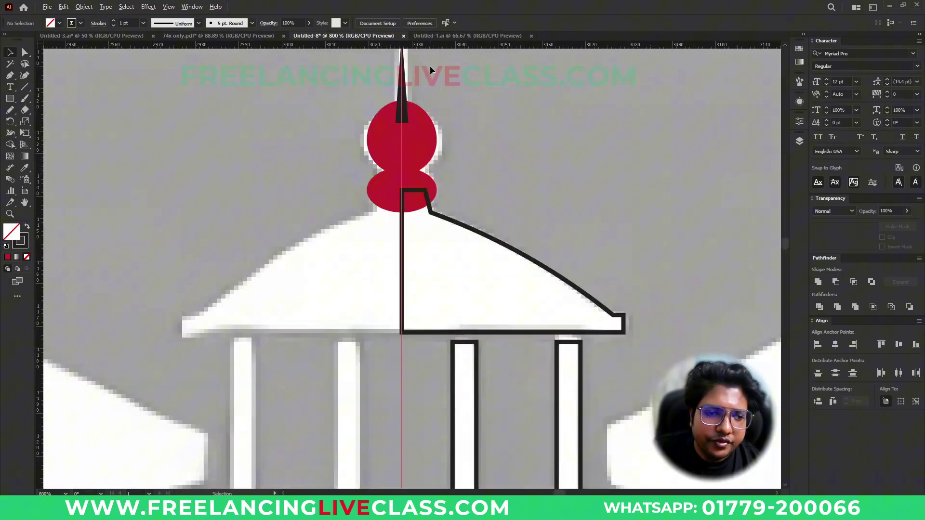
pyautogui.click(404, 114)
pyautogui.click(466, 155)
pyautogui.click(426, 165)
pyautogui.keyDown('shift'); pyautogui.click(428, 185); pyautogui.keyUp('shift')
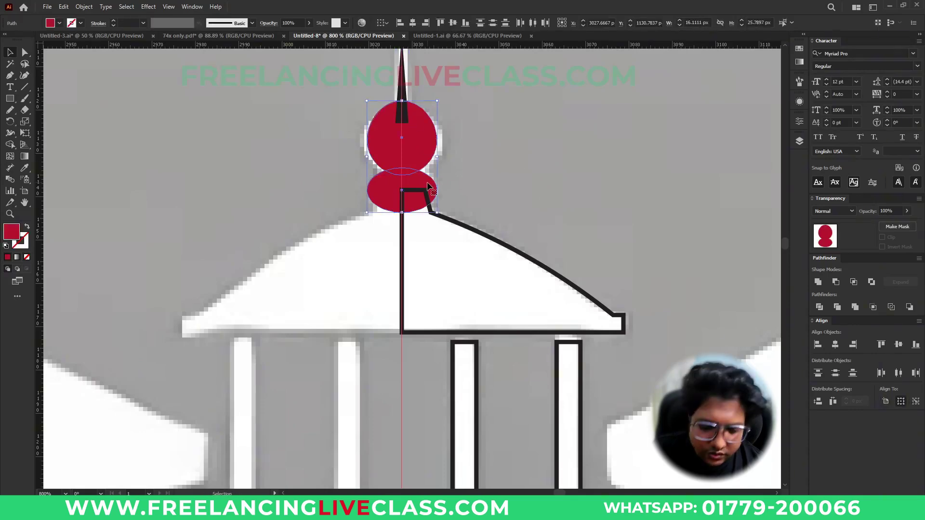
pyautogui.press('i')
pyautogui.click(455, 222)
pyautogui.press('v')
pyautogui.click(481, 196)
pyautogui.scroll(-4, 438, 181)
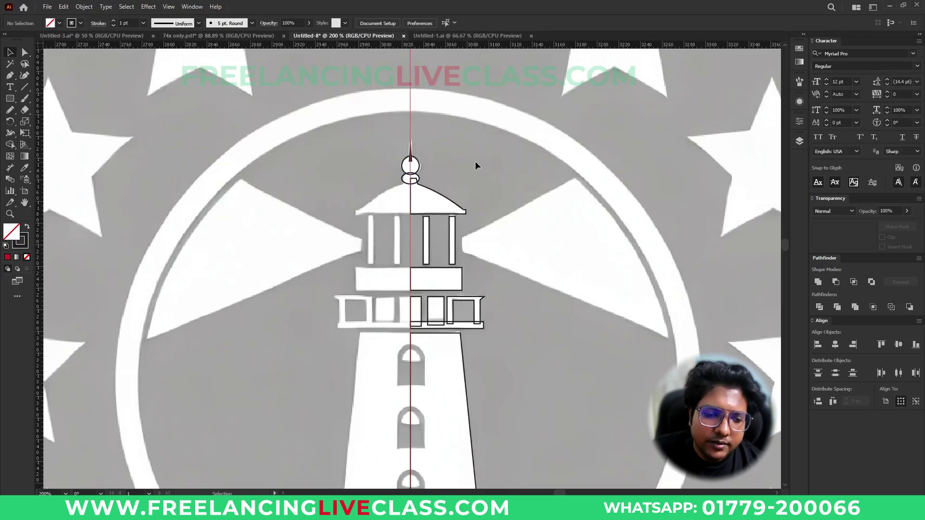
# Step: Select all traced lighthouse parts except the spire and swap their fill and stroke to make them solid dark shapes
pyautogui.scroll(-2, 461, 170)
pyautogui.scroll(1, 462, 271)
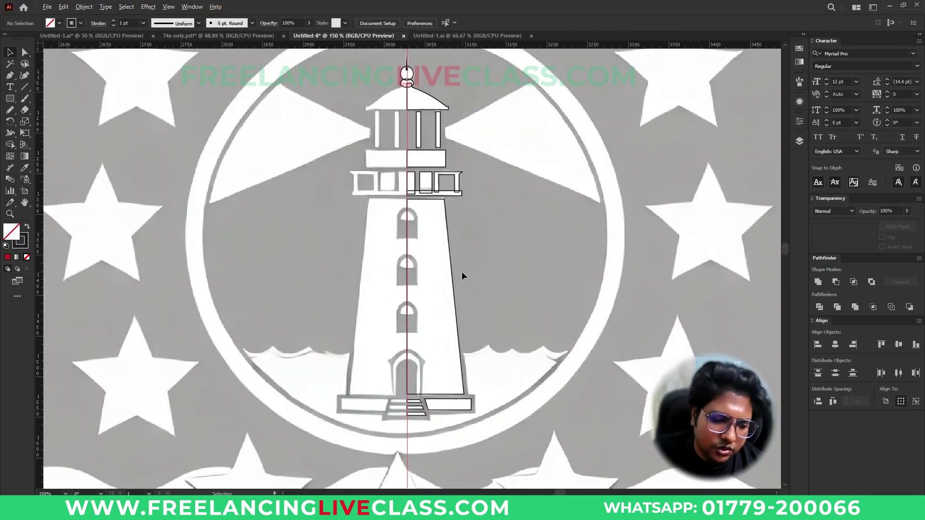
pyautogui.scroll(1, 530, 155)
pyautogui.moveTo(565, 77); pyautogui.dragTo(391, 433)
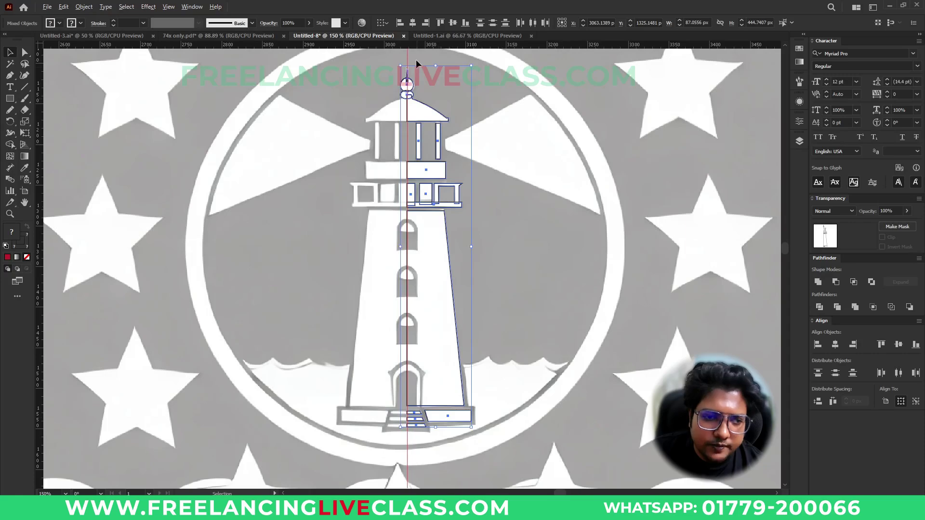
pyautogui.scroll(5, 416, 59)
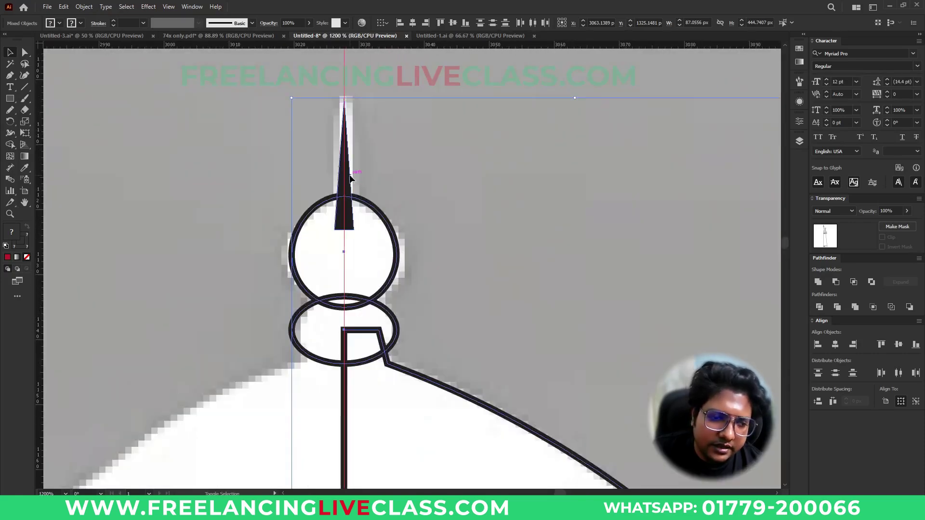
pyautogui.keyDown('shift'); pyautogui.click(351, 175); pyautogui.keyUp('shift')
pyautogui.scroll(-3, 404, 131)
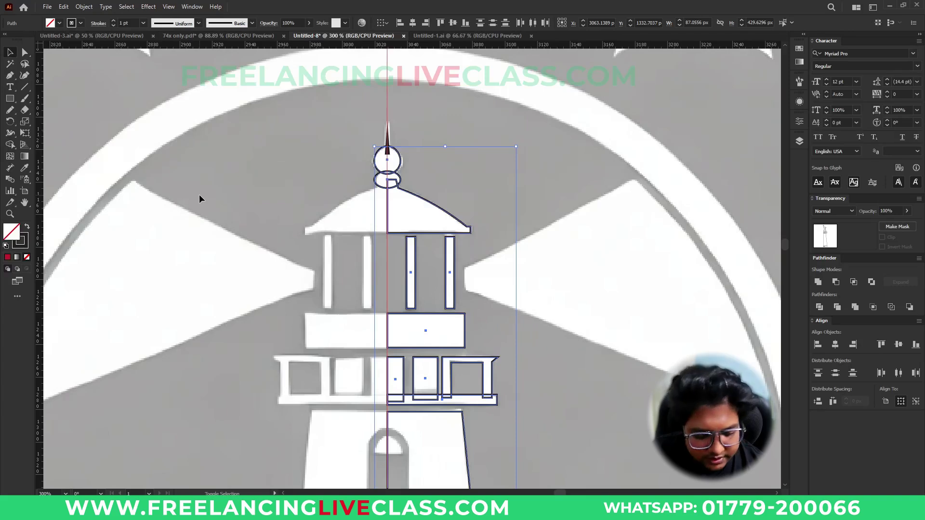
pyautogui.hotkey('shift', 'x')
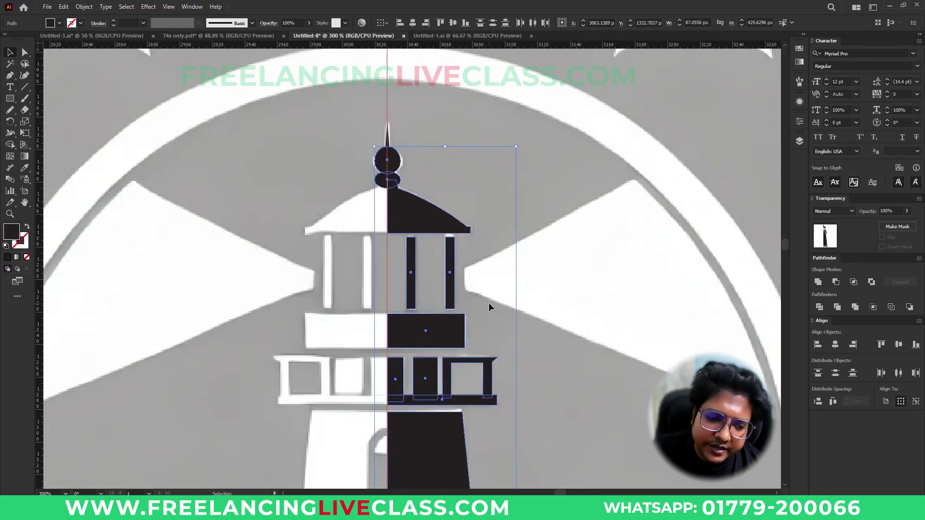
# Step: Erase the parts of the two finial ellipses that lie left of the centre guide
pyautogui.scroll(-8, 490, 305)
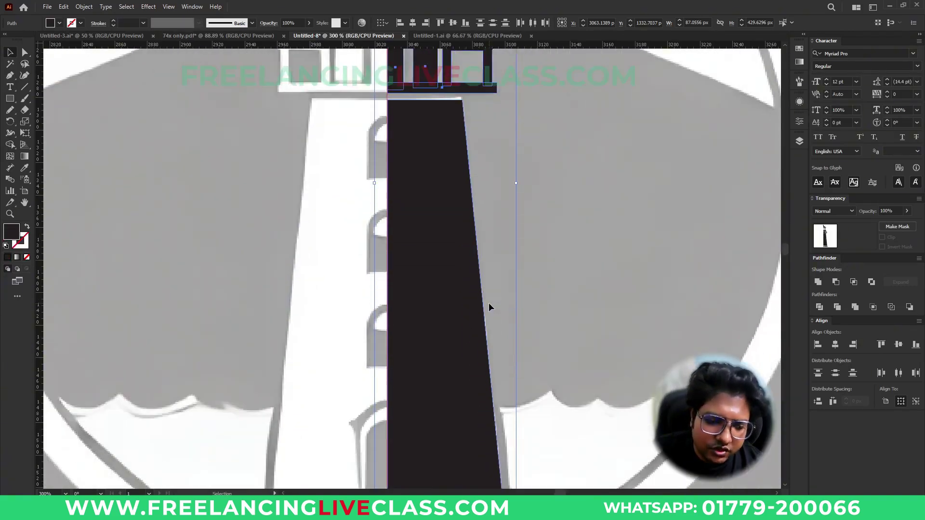
pyautogui.scroll(-3, 488, 304)
pyautogui.scroll(12, 488, 305)
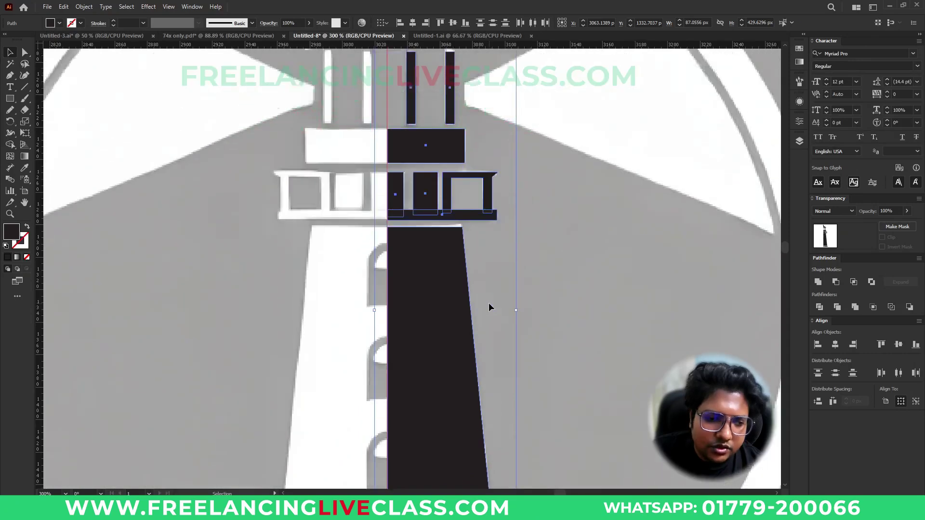
pyautogui.scroll(4, 388, 102)
pyautogui.hotkey('shift', 'e')
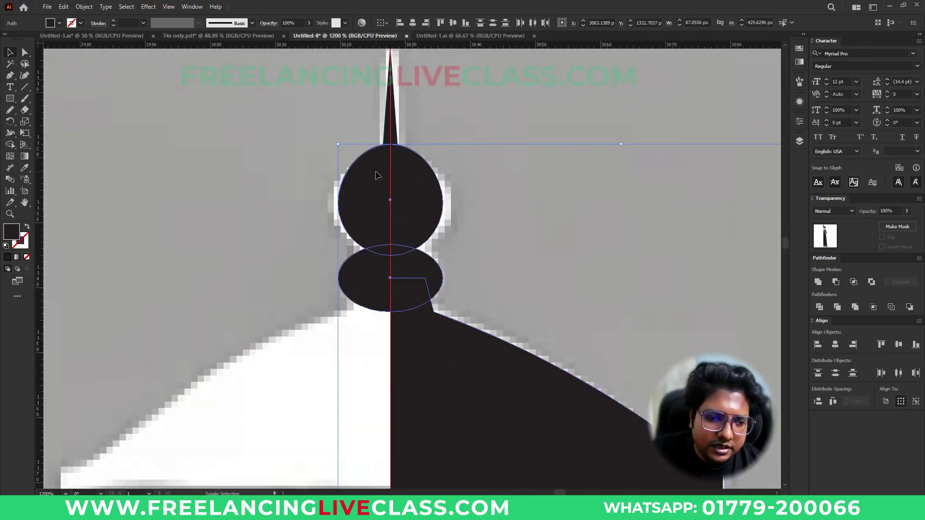
pyautogui.moveTo(291, 106)
pyautogui.mouseDown()
pyautogui.moveTo(341, 254)
pyautogui.moveTo(289, 202)
pyautogui.moveTo(392, 373)
pyautogui.mouseUp()
pyautogui.press('v')
pyautogui.hotkey('ctrl', 'shift', 'a')
# Step: Select all right-half lighthouse parts without the spire and group them
pyautogui.scroll(-6, 426, 116)
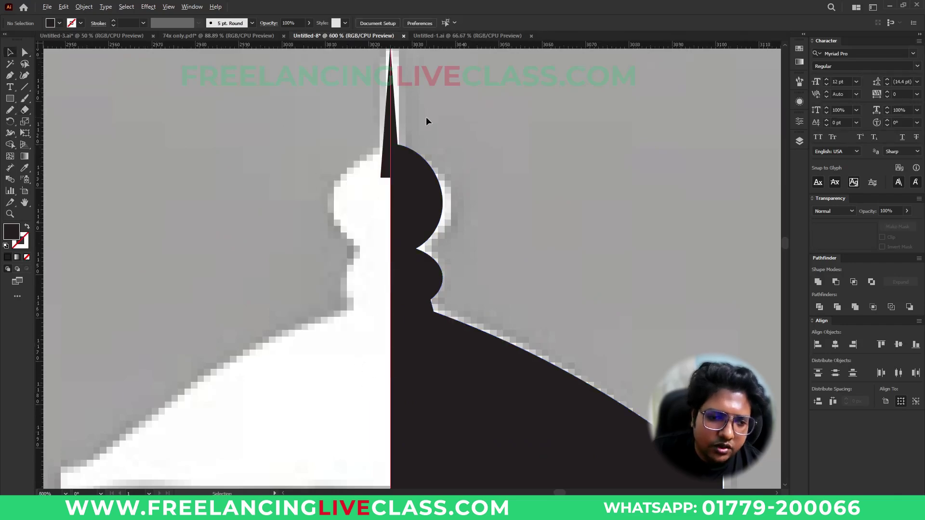
pyautogui.moveTo(495, 345); pyautogui.dragTo(522, 486)
pyautogui.rightClick(447, 188)
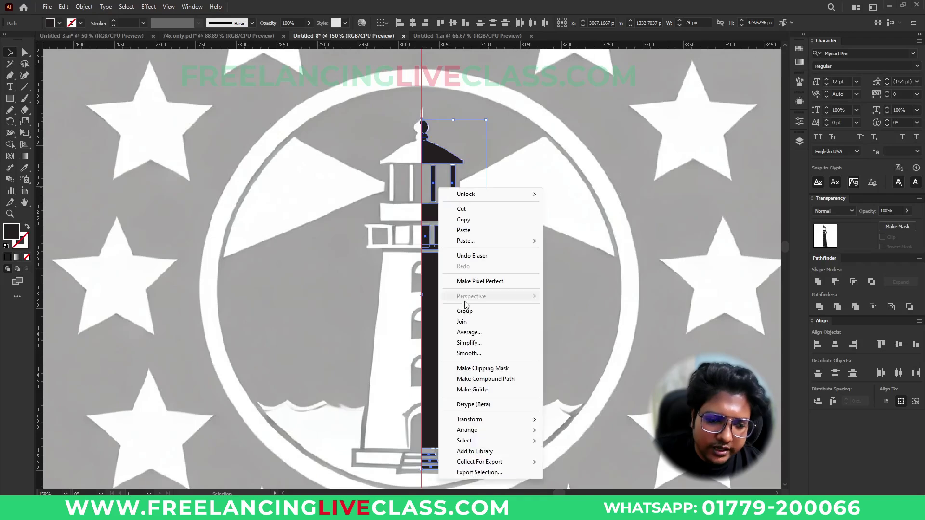
pyautogui.click(477, 312)
pyautogui.click(520, 319)
# Step: Copy the right-half group over to the left side and reflect it across the vertical axis
pyautogui.moveTo(457, 305); pyautogui.dragTo(385, 305)
pyautogui.rightClick(371, 274)
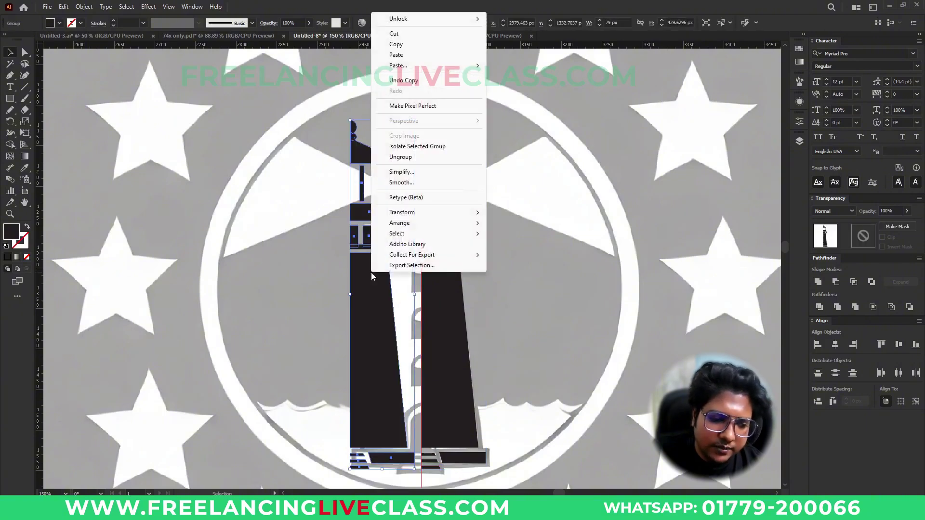
pyautogui.moveTo(463, 212)
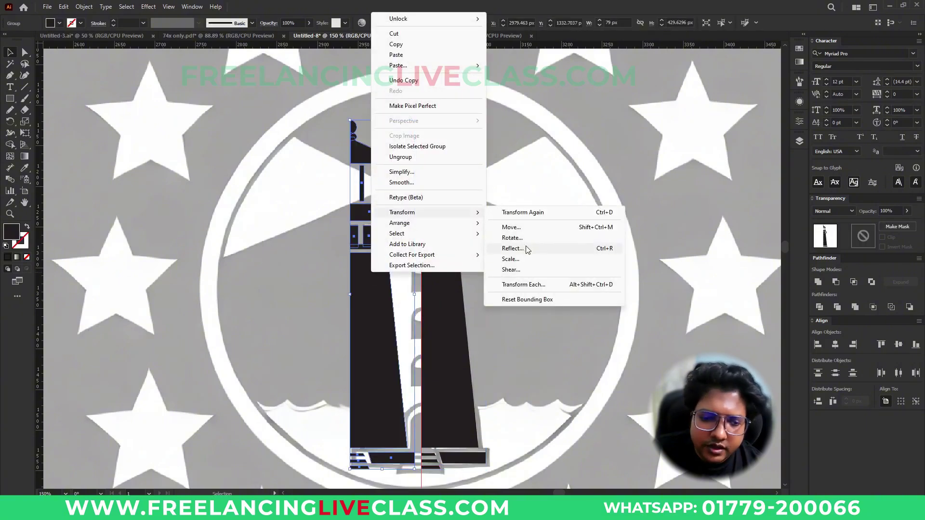
pyautogui.click(512, 249)
pyautogui.click(468, 311)
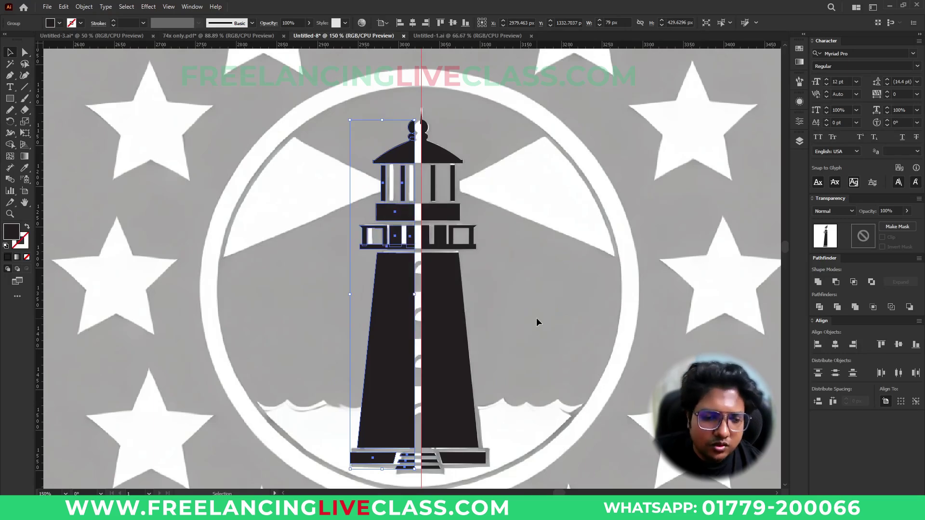
# Step: Nudge the mirrored half to the right until its straight edge meets the right half at the centre guide
pyautogui.press('Right')
pyautogui.press('Right')
pyautogui.press('Right')
pyautogui.press('Right')
pyautogui.press('Right')
pyautogui.press('Right')
pyautogui.press('Right')
pyautogui.press('Right')
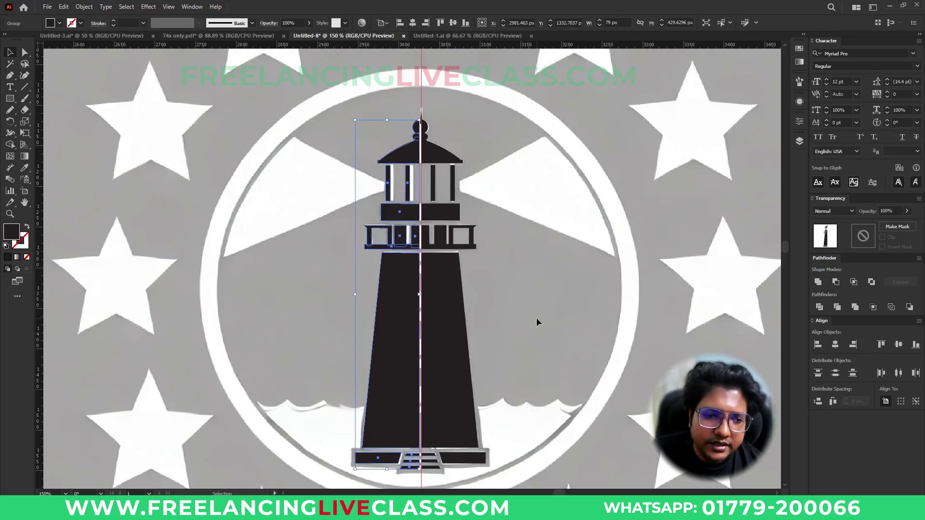
pyautogui.press('Right')
pyautogui.press('Right')
pyautogui.click(537, 318)
# Step: Select both lighthouse halves and make the right half the key object for alignment
pyautogui.click(407, 357)
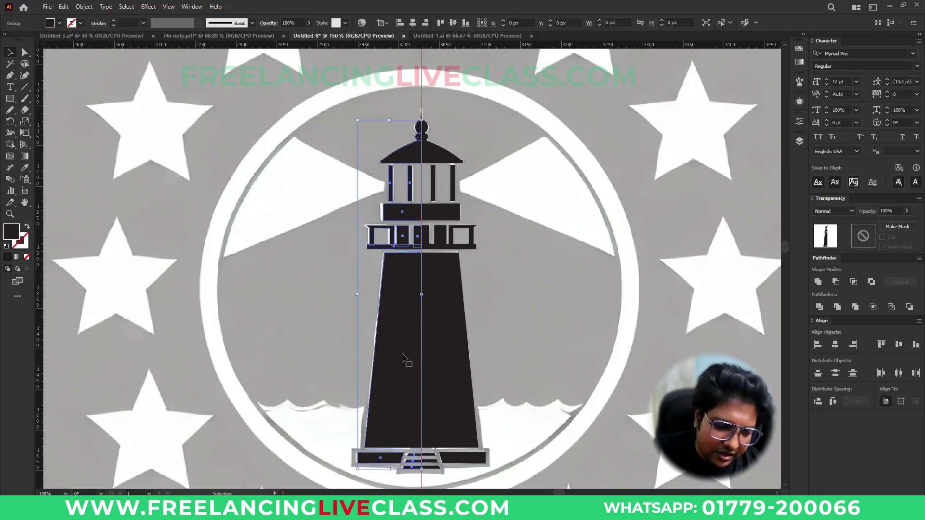
pyautogui.keyDown('shift'); pyautogui.click(439, 330); pyautogui.keyUp('shift')
pyautogui.click(440, 330)
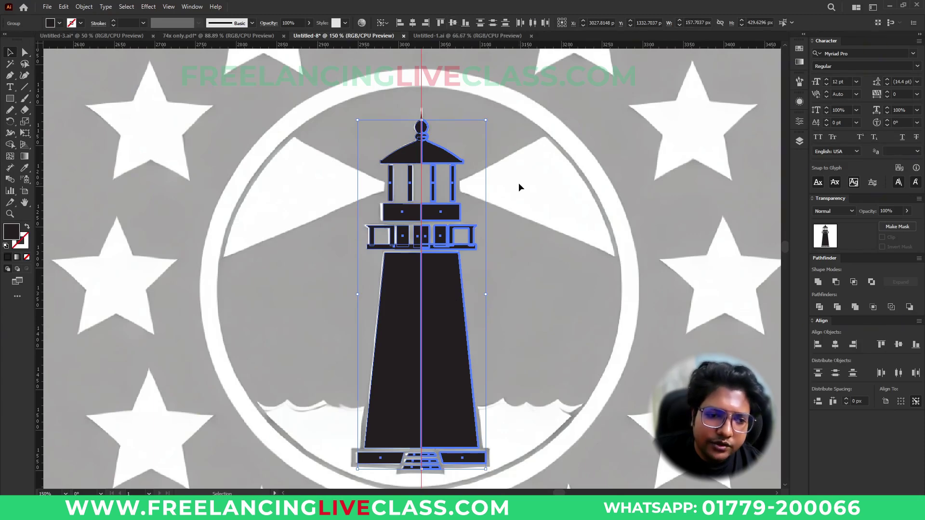
pyautogui.click(521, 207)
# Step: Check the joined halves, select the whole lighthouse including the spire, and group it
pyautogui.scroll(6, 424, 109)
pyautogui.scroll(-6, 376, 124)
pyautogui.scroll(-4, 477, 188)
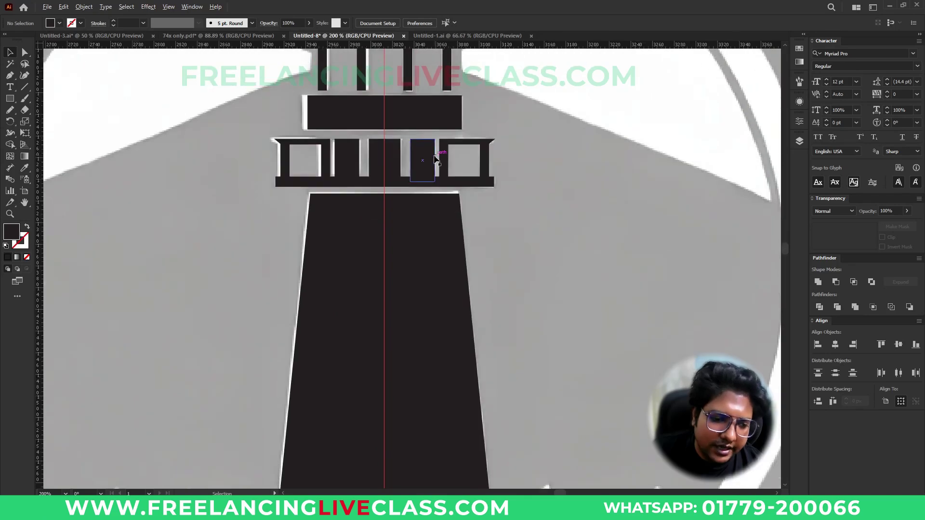
pyautogui.scroll(-3, 500, 243)
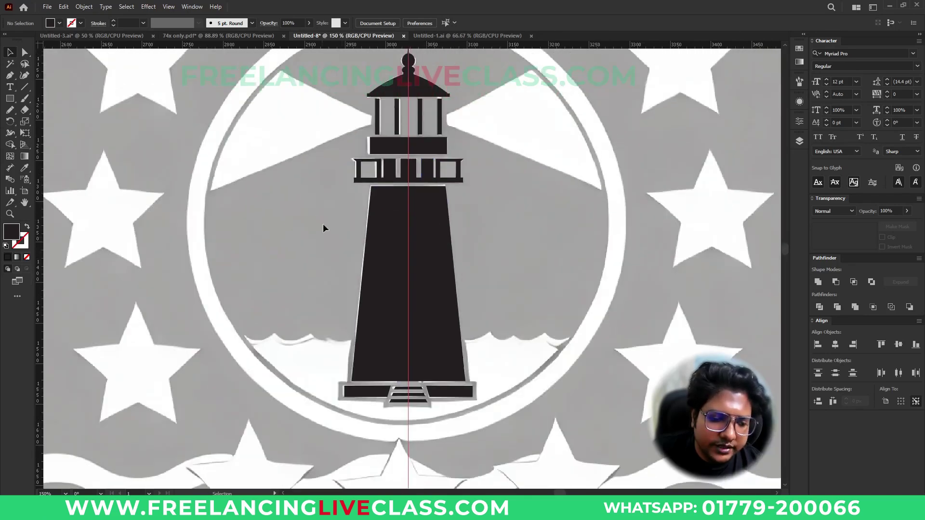
pyautogui.scroll(-2, 407, 284)
pyautogui.moveTo(331, 102); pyautogui.dragTo(503, 365)
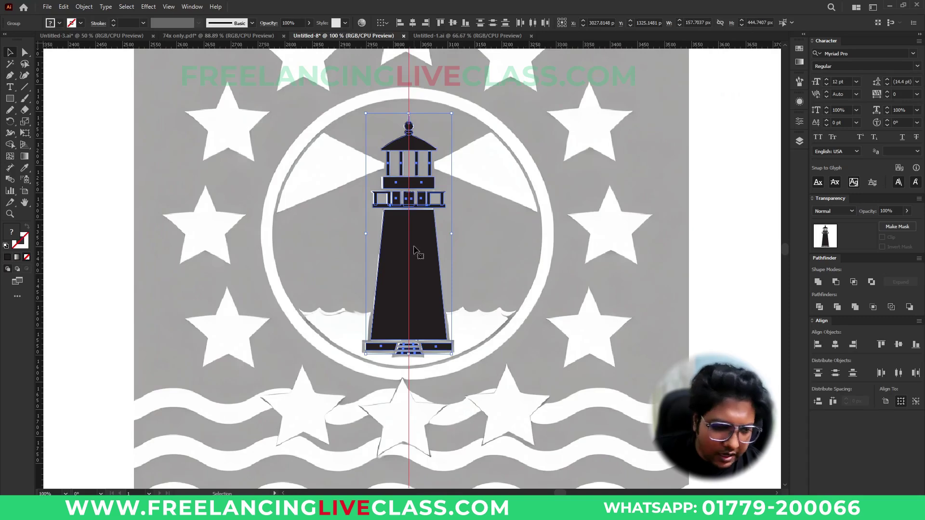
pyautogui.click(499, 204)
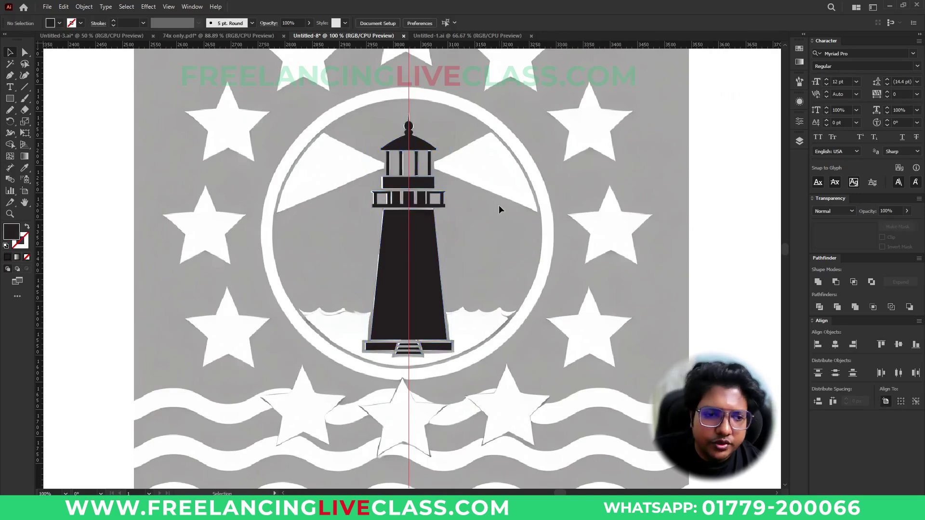
# Step: Lower the lighthouse group's opacity enough to see the reference windows and door through the tower
pyautogui.click(433, 260)
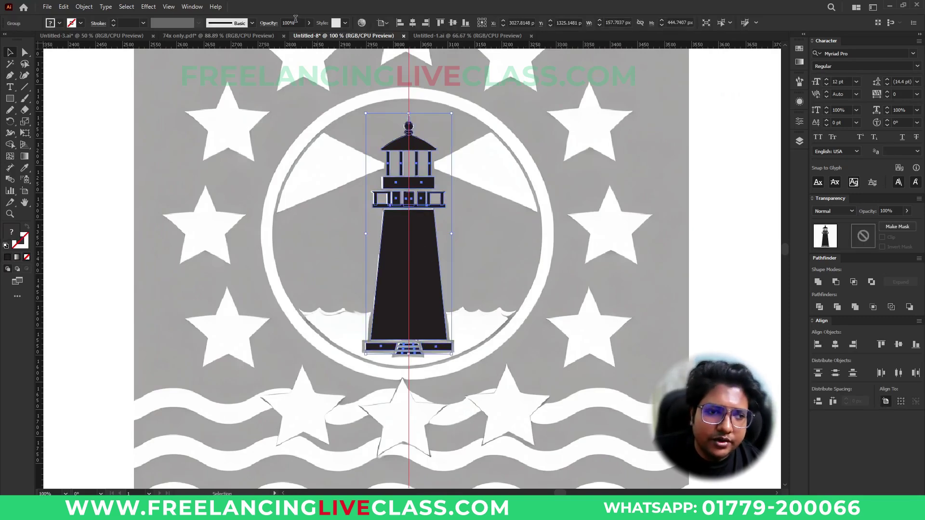
pyautogui.scroll(-5, 296, 20)
pyautogui.click(540, 261)
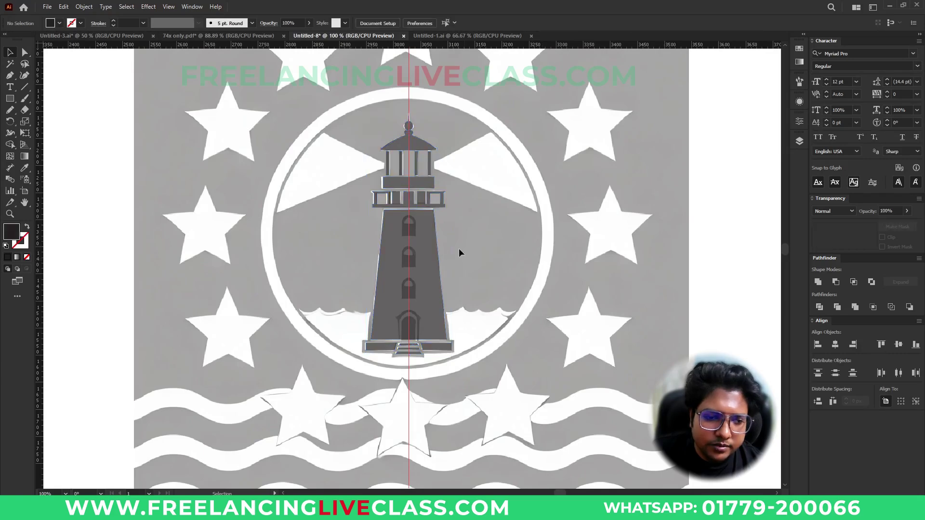
pyautogui.scroll(1, 420, 234)
pyautogui.scroll(3, 420, 233)
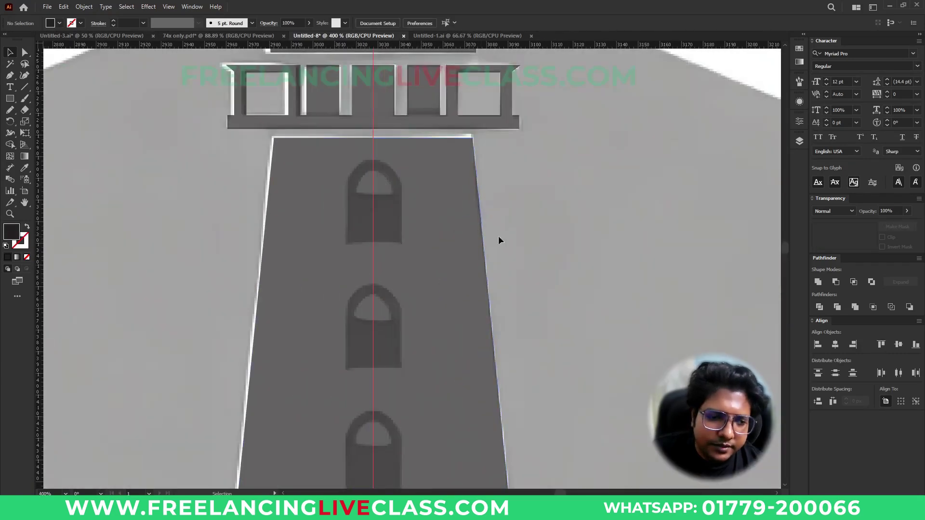
# Step: Add a non-clipping opacity mask to the lighthouse group and draw a rectangle about 24 by 39 px in it over the topmost window
pyautogui.click(437, 217)
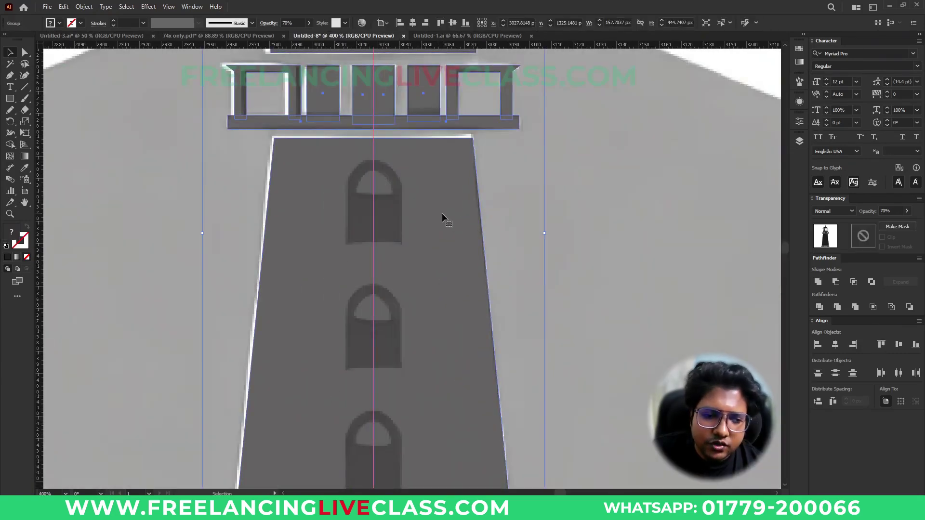
pyautogui.click(863, 236)
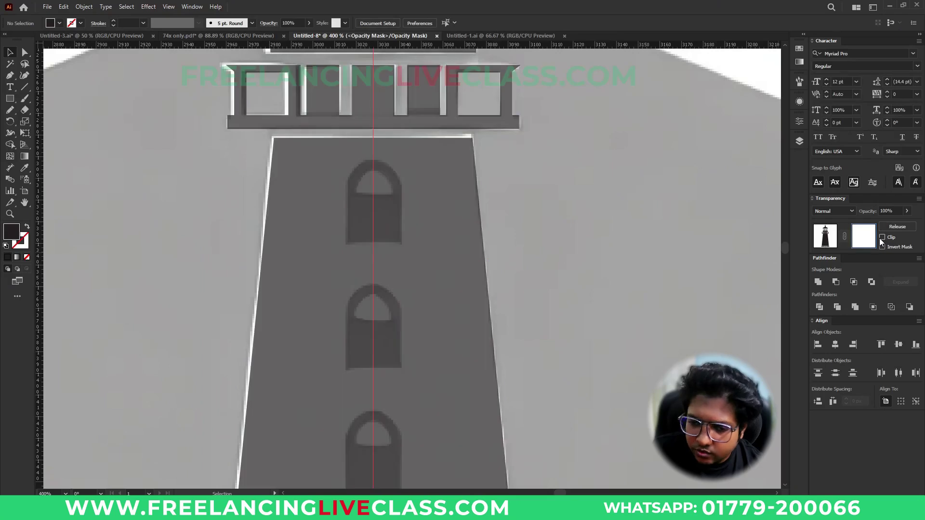
pyautogui.click(10, 100)
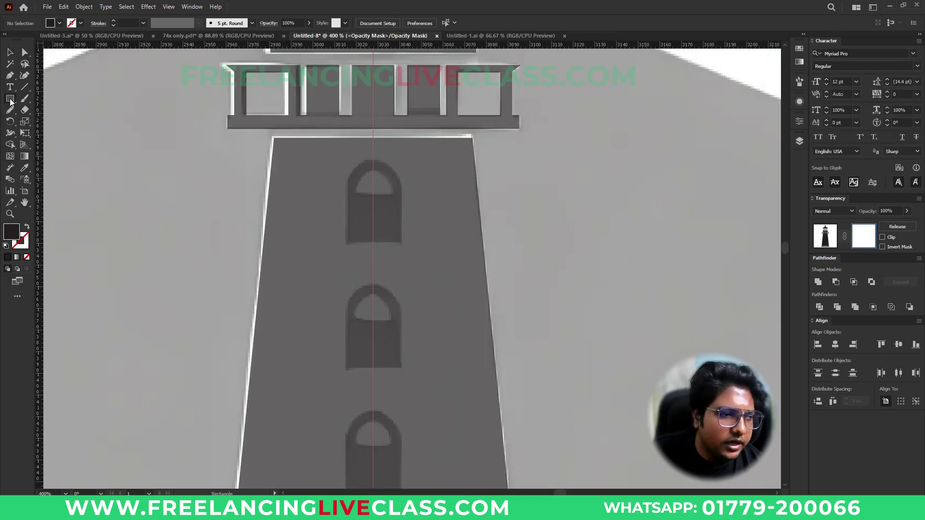
pyautogui.moveTo(347, 158); pyautogui.dragTo(399, 242)
# Step: Round the two upper corners of the window rectangle by about 12 px into a full arch
pyautogui.scroll(2, 367, 172)
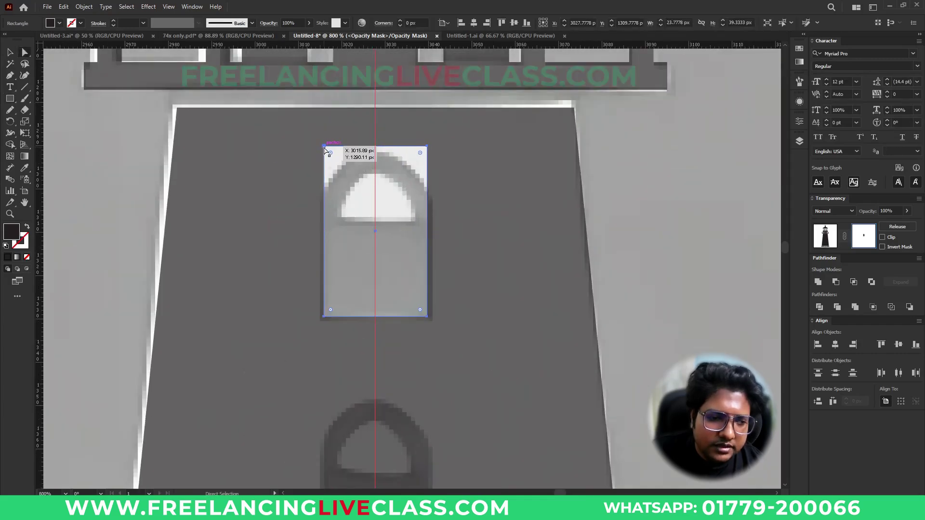
pyautogui.press('a')
pyautogui.click(427, 150)
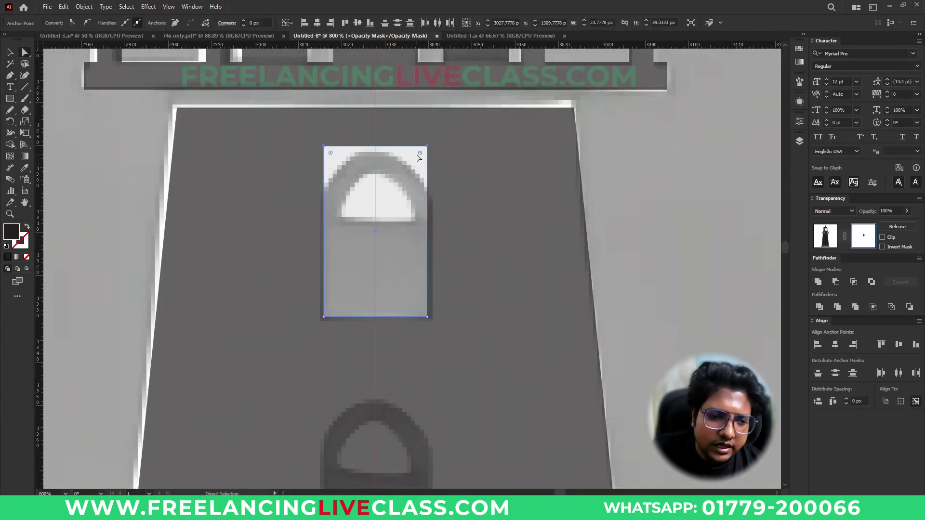
pyautogui.moveTo(420, 155); pyautogui.dragTo(375, 216)
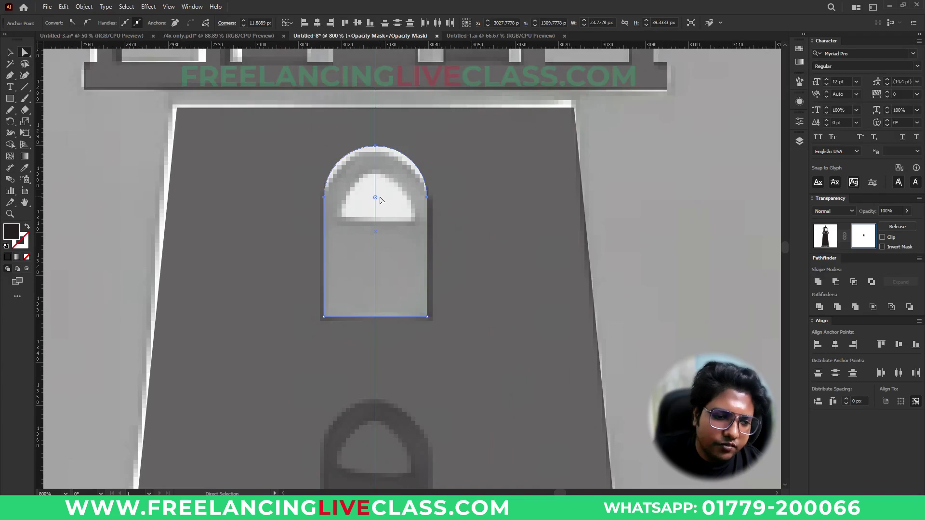
pyautogui.press('v')
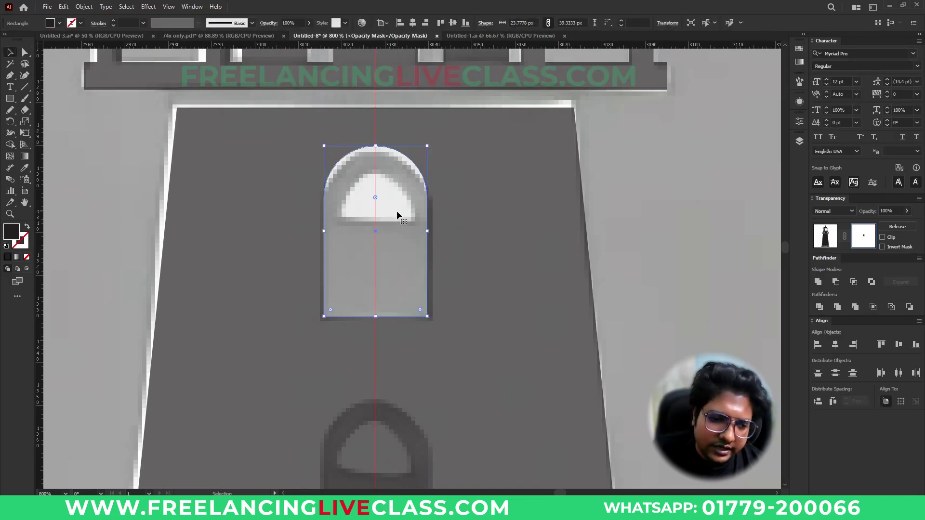
# Step: Offset the arched window path inward by -4 px with miter joins
pyautogui.hotkey('alt', 'o')
pyautogui.press('p')
pyautogui.press('o')
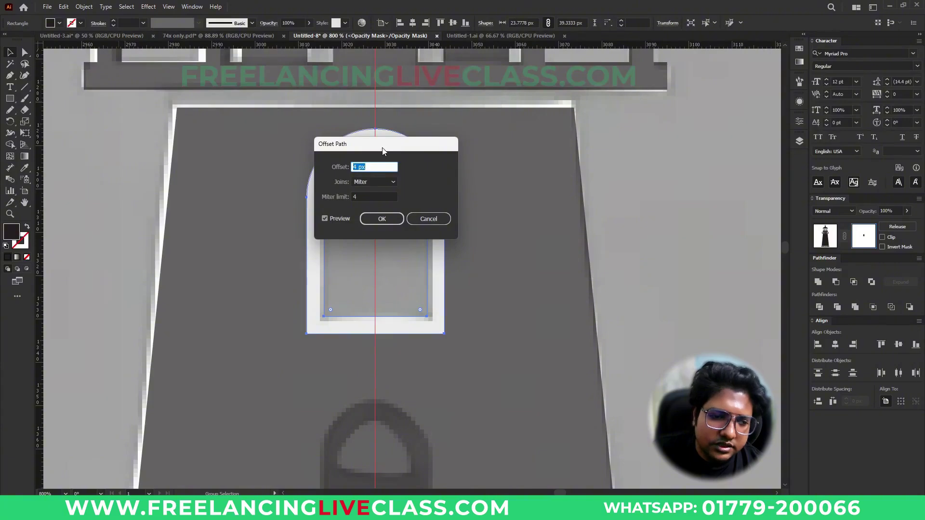
pyautogui.moveTo(380, 149); pyautogui.dragTo(545, 139)
pyautogui.write('-5')
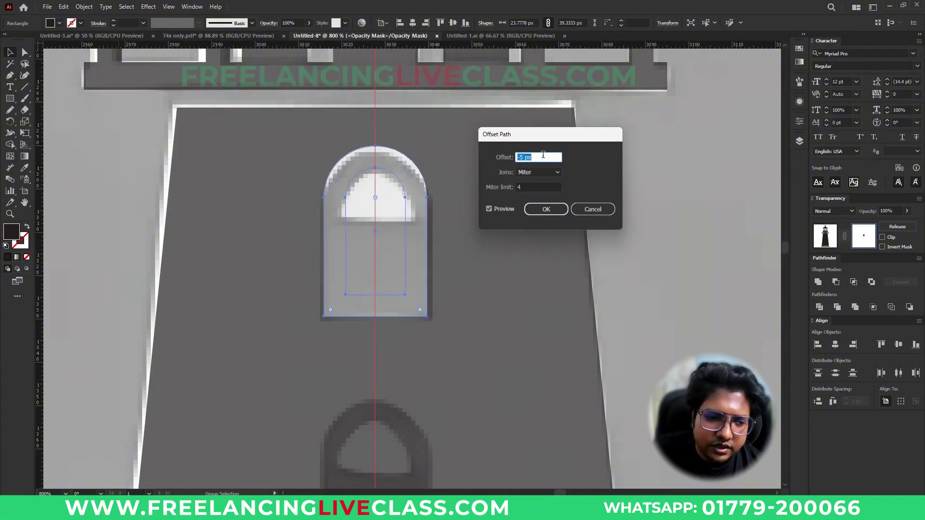
pyautogui.press('Up')
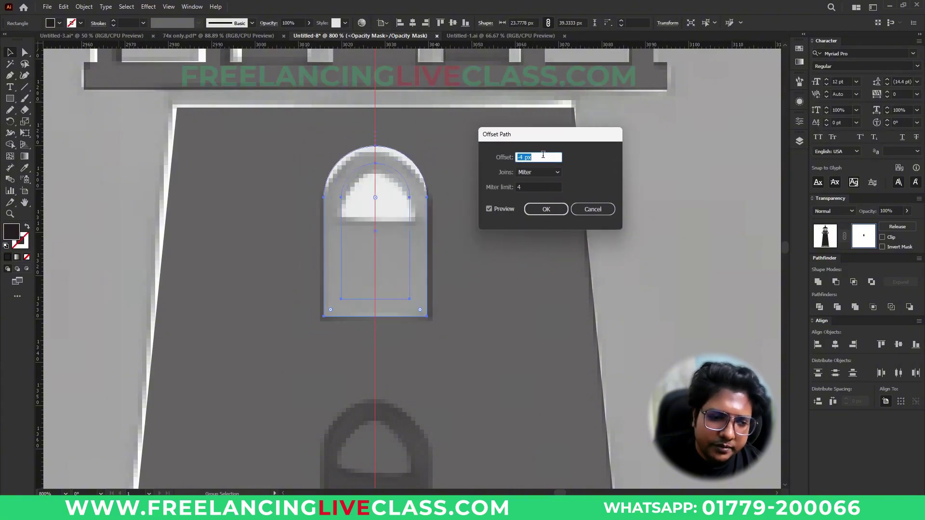
pyautogui.click(548, 206)
# Step: Erase the lower part of the inner arch, leaving a pane about 16 by 13 px that matches the reference window
pyautogui.hotkey('shift', 'e')
pyautogui.moveTo(477, 364)
pyautogui.mouseDown()
pyautogui.moveTo(268, 252)
pyautogui.moveTo(232, 217)
pyautogui.mouseUp()
pyautogui.press('v')
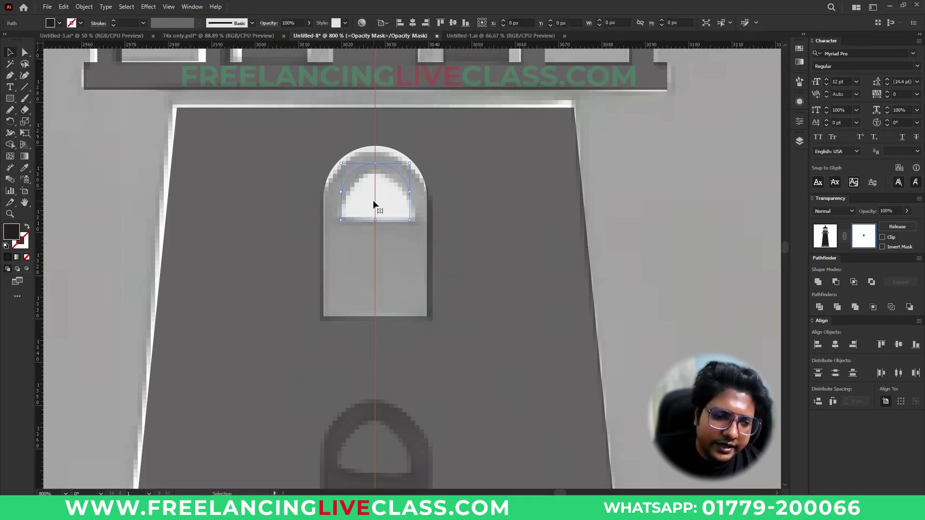
# Step: Fill the small inner arch pane with white and clear the selection
pyautogui.click(420, 246)
pyautogui.click(388, 188)
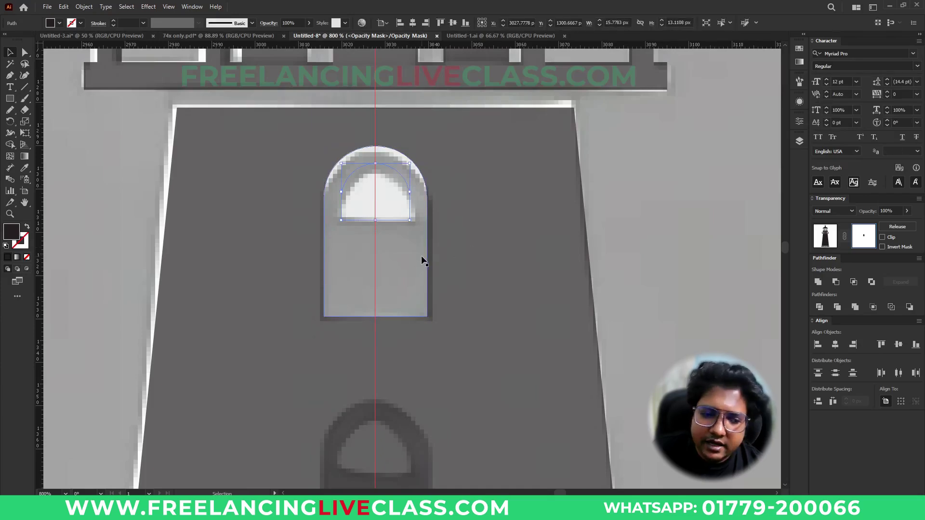
pyautogui.click(52, 23)
pyautogui.click(20, 38)
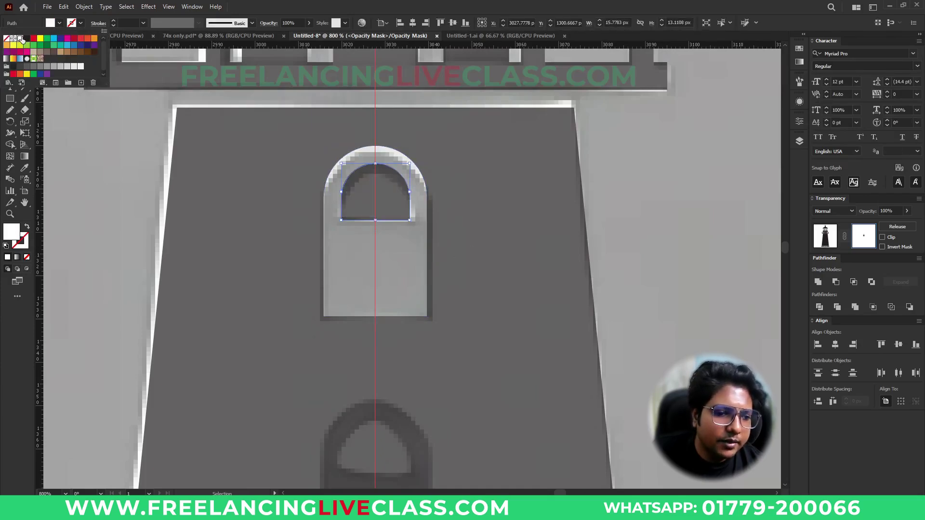
pyautogui.click(472, 253)
pyautogui.click(469, 227)
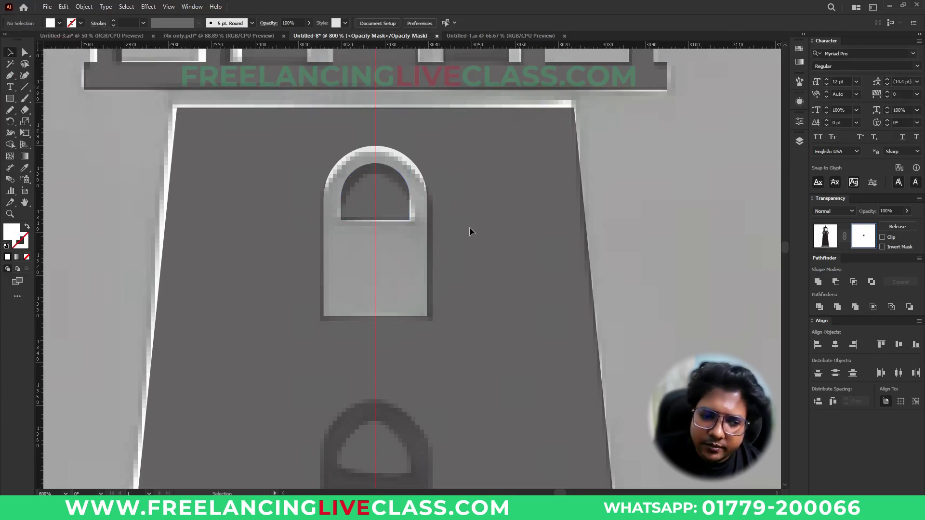
# Step: Duplicate the finished window straight down onto the second reference window
pyautogui.click(404, 235)
pyautogui.keyDown('alt'); pyautogui.scroll(-3, 386, 154); pyautogui.keyUp('alt')
pyautogui.scroll(-2, 380, 134)
pyautogui.moveTo(380, 134); pyautogui.dragTo(380, 230)
pyautogui.scroll(-2, 443, 227)
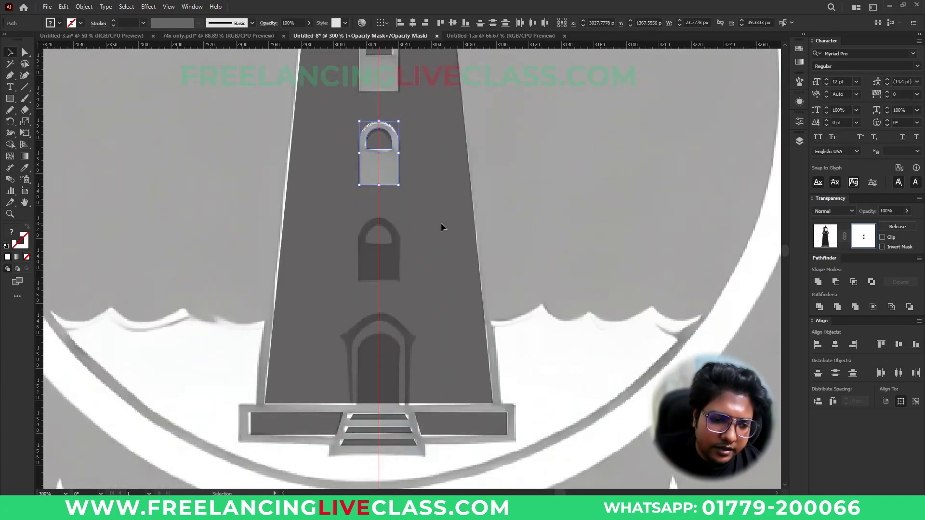
pyautogui.click(425, 272)
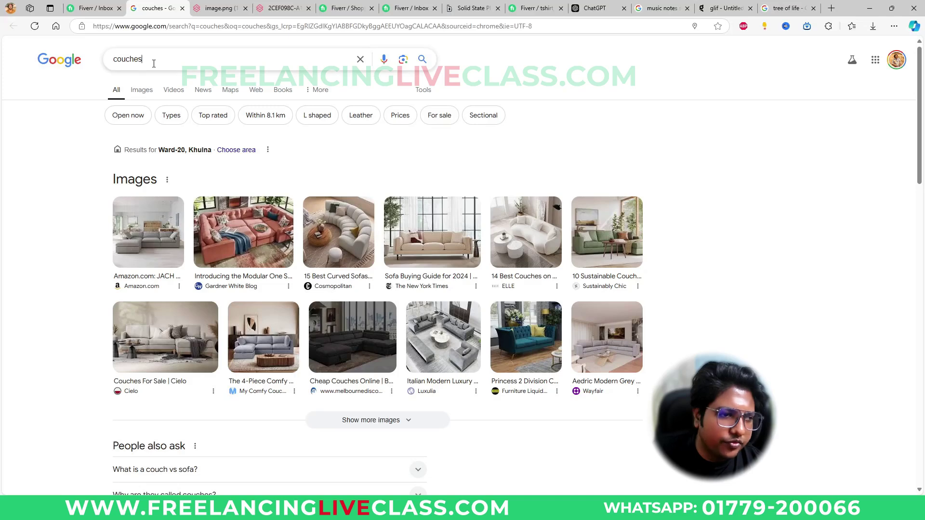
# Step: Switch to the browser and search Google for "couches icon"
pyautogui.click(154, 64)
pyautogui.write('icon')
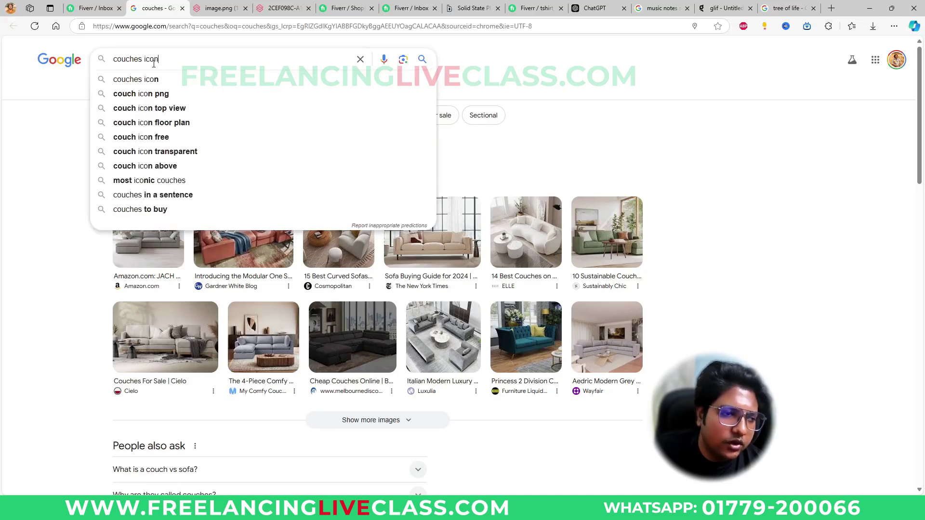
pyautogui.press('Return')
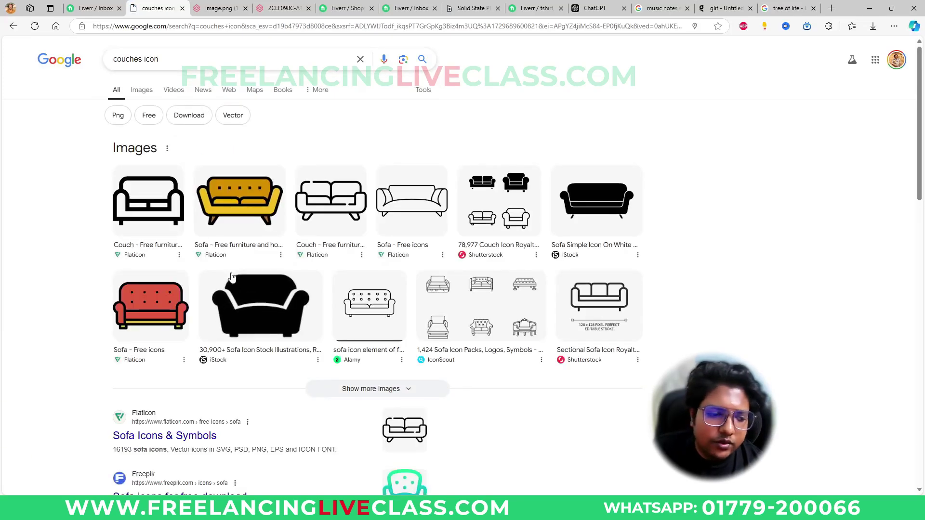
# Step: Copy the solid black armchair-style sofa image from iStock and paste it into the opacity mask in Illustrator
pyautogui.click(250, 295)
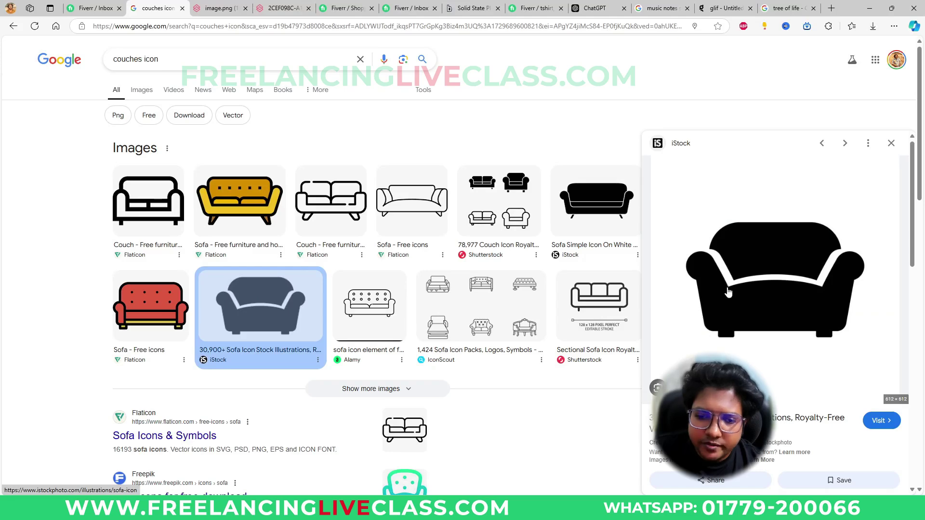
pyautogui.rightClick(774, 247)
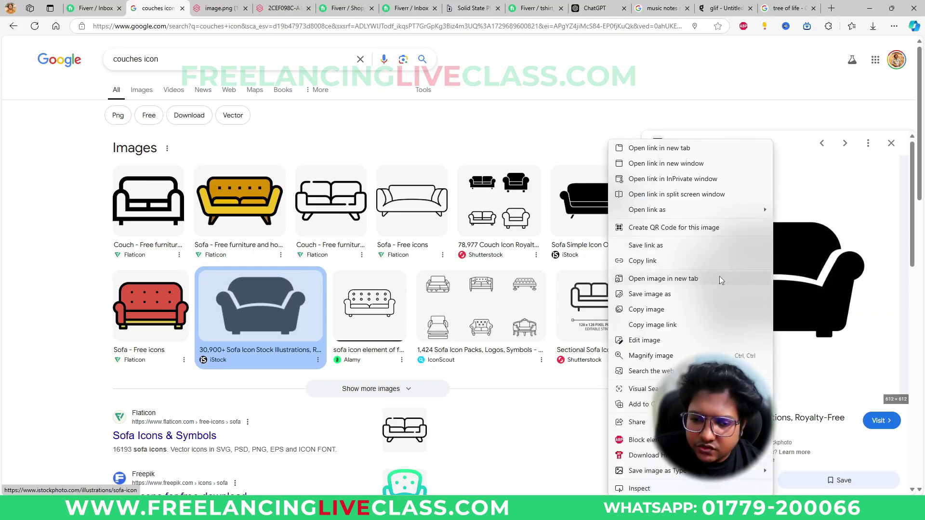
pyautogui.click(659, 310)
pyautogui.hotkey('alt', 'Tab')
pyautogui.hotkey('ctrl', 'v')
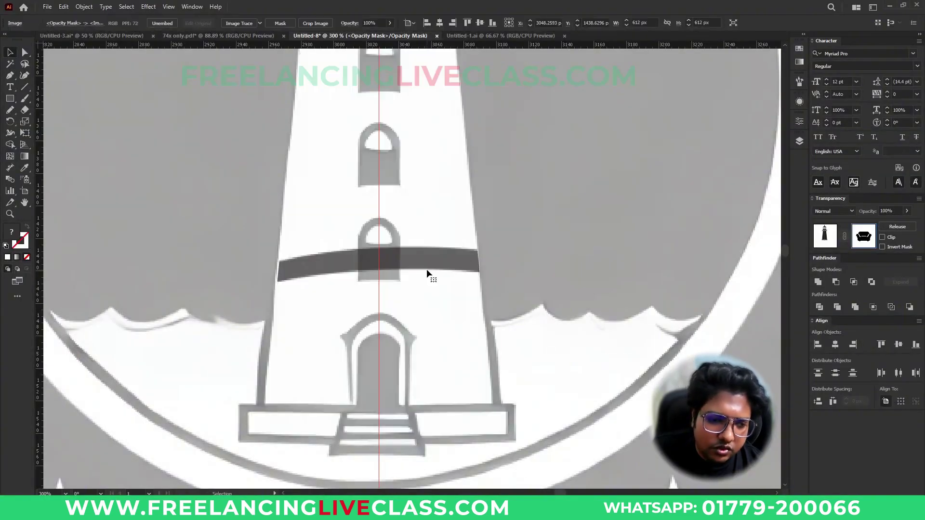
# Step: Scale the pasted couch image down to about 92 px square and place it on the tower below the second window
pyautogui.scroll(-4, 377, 227)
pyautogui.moveTo(495, 236); pyautogui.dragTo(402, 222)
pyautogui.scroll(3, 401, 231)
# Step: Trace the couch image with the Silhouettes preset and expand it to vector paths
pyautogui.click(262, 20)
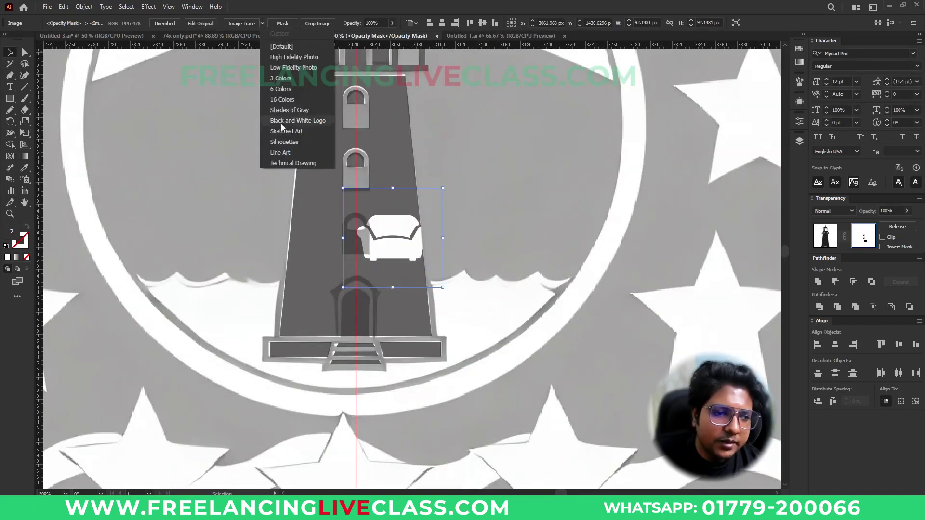
pyautogui.click(287, 142)
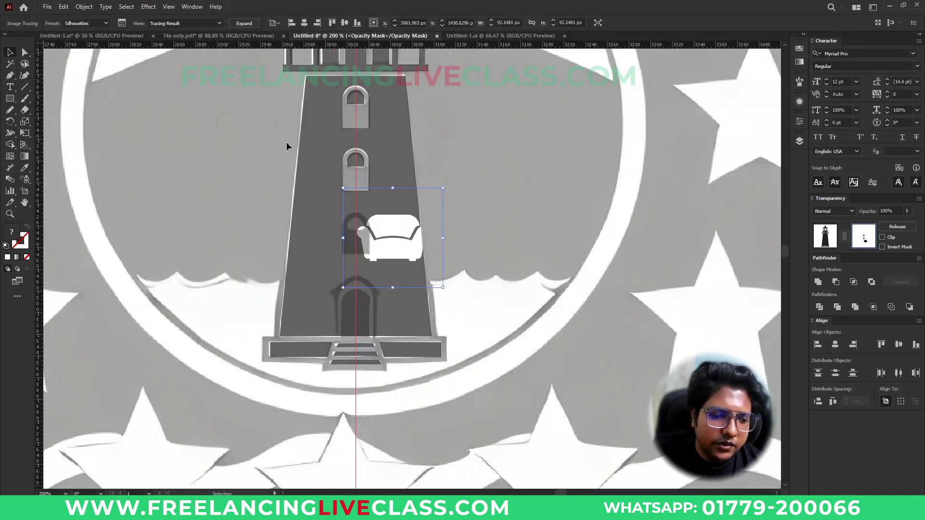
pyautogui.click(249, 24)
# Step: Move the couch over the third reference window and centre it horizontally on the second window as key object
pyautogui.moveTo(409, 242)
pyautogui.mouseDown()
pyautogui.moveTo(372, 235)
pyautogui.moveTo(363, 221)
pyautogui.mouseUp()
pyautogui.scroll(3, 363, 221)
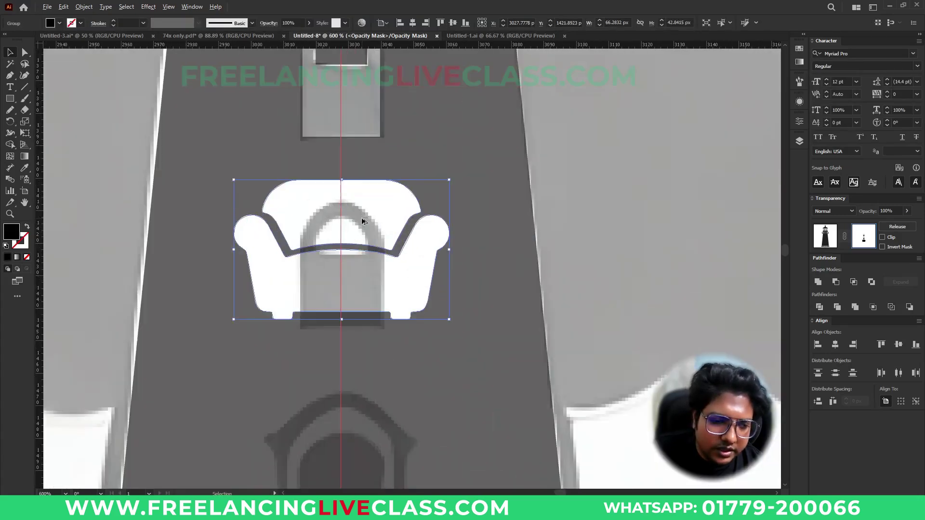
pyautogui.keyDown('shift'); pyautogui.click(353, 121); pyautogui.keyUp('shift')
pyautogui.click(354, 122)
pyautogui.click(413, 22)
pyautogui.click(430, 165)
# Step: Enlarge the couch proportionally to about 97 by 63 px and shift it slightly down the tower
pyautogui.click(362, 226)
pyautogui.moveTo(341, 319); pyautogui.dragTo(369, 389)
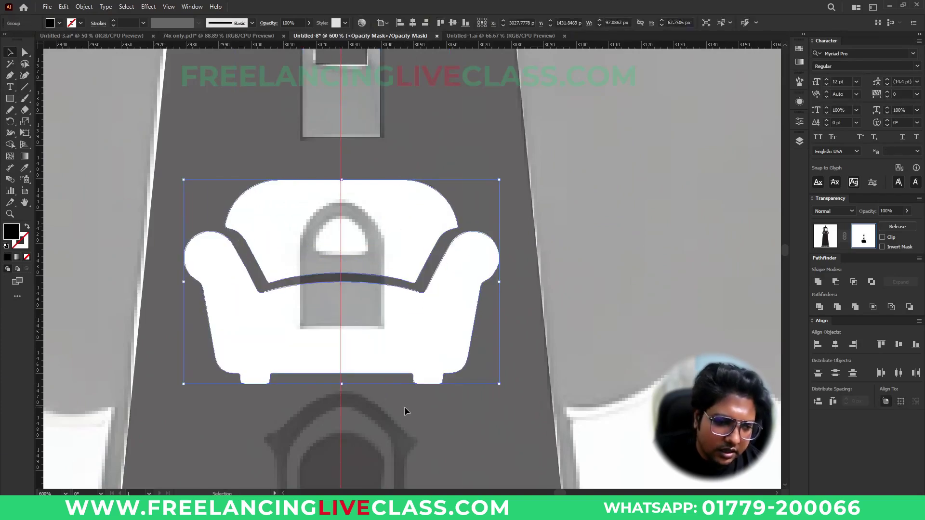
pyautogui.scroll(1, 346, 348)
pyautogui.moveTo(347, 349); pyautogui.dragTo(353, 355)
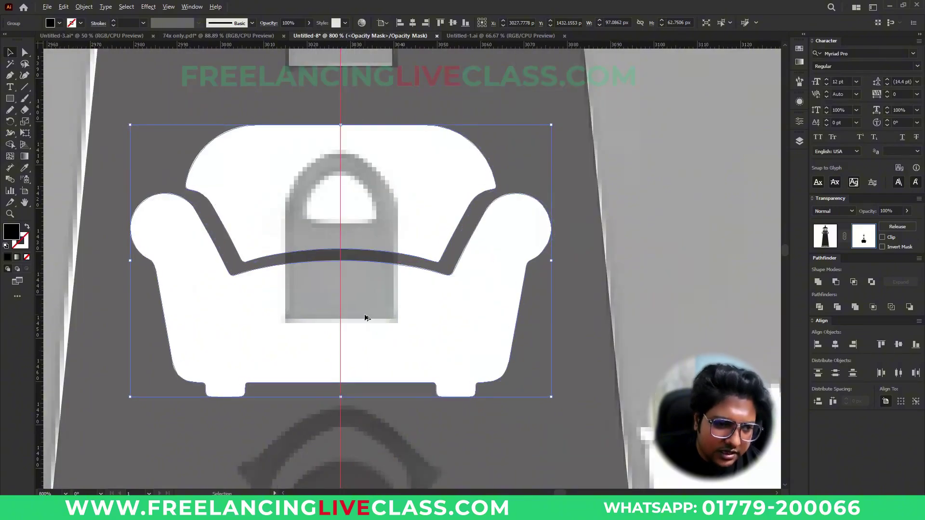
# Step: Move the couch up slightly between the second window and the door, then deselect it
pyautogui.scroll(-5, 366, 316)
pyautogui.click(474, 304)
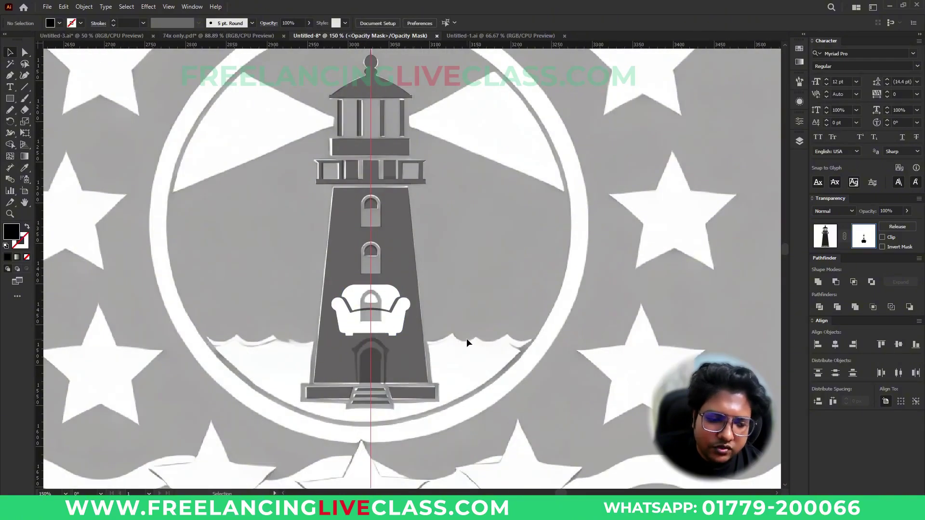
pyautogui.click(374, 329)
pyautogui.moveTo(372, 335); pyautogui.dragTo(372, 330)
pyautogui.click(442, 359)
# Step: Trace the left half of the reference door surround with the Pen tool, from the base around the eave tip to the centre guide and back
pyautogui.scroll(2, 363, 377)
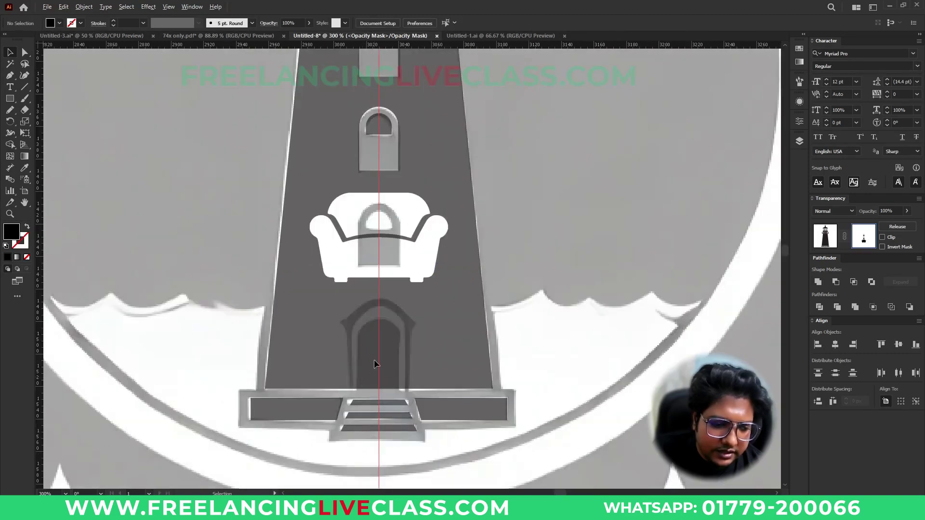
pyautogui.scroll(2, 371, 364)
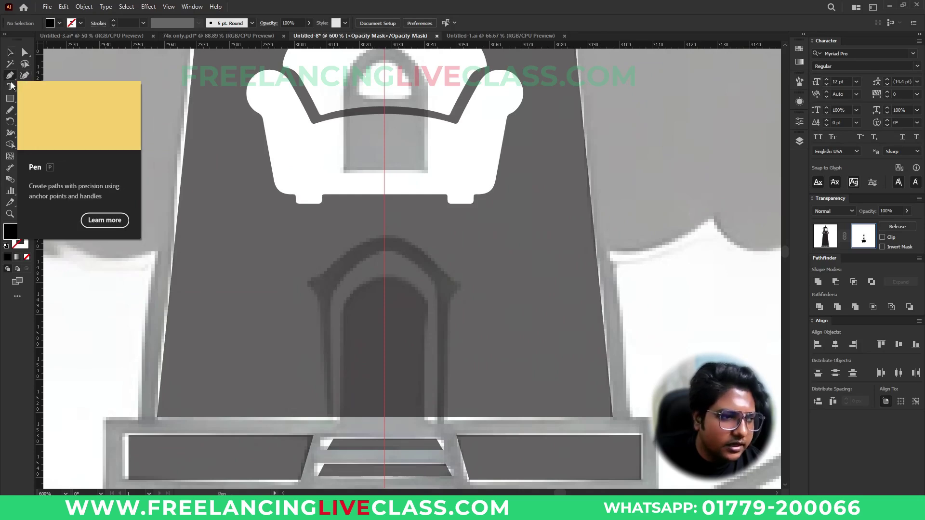
pyautogui.click(9, 75)
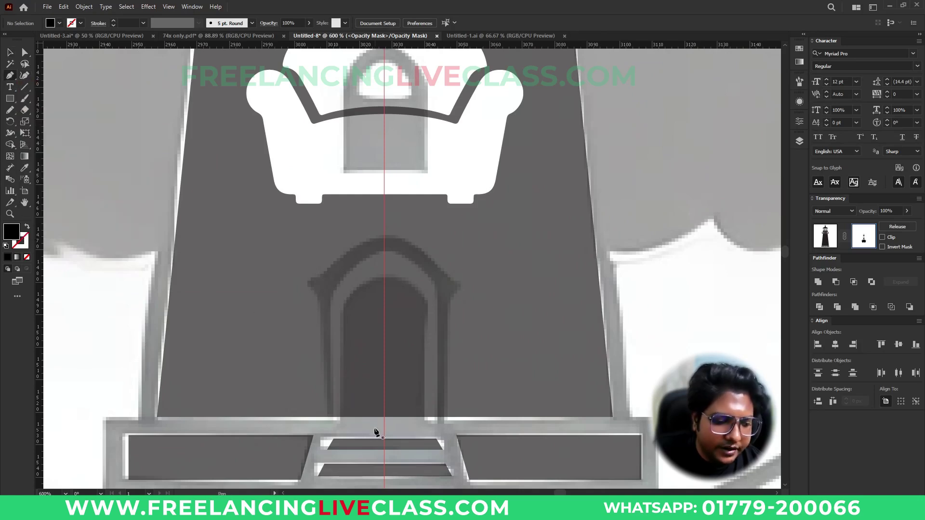
pyautogui.click(327, 425)
pyautogui.moveTo(321, 303); pyautogui.dragTo(307, 283)
pyautogui.click(307, 280)
pyautogui.click(319, 277)
pyautogui.moveTo(385, 238); pyautogui.dragTo(430, 233)
pyautogui.click(385, 238)
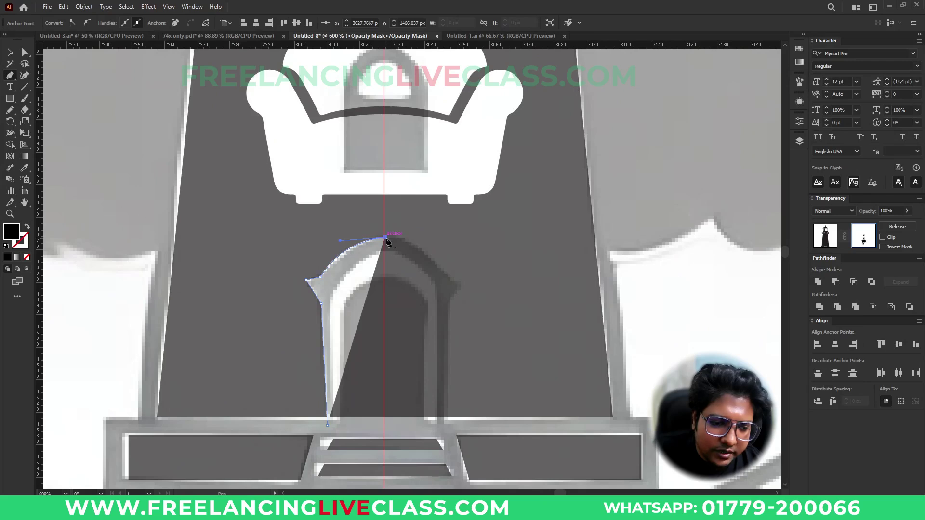
pyautogui.click(385, 251)
pyautogui.moveTo(331, 297); pyautogui.dragTo(327, 331)
pyautogui.moveTo(336, 414); pyautogui.dragTo(333, 420)
pyautogui.press('v')
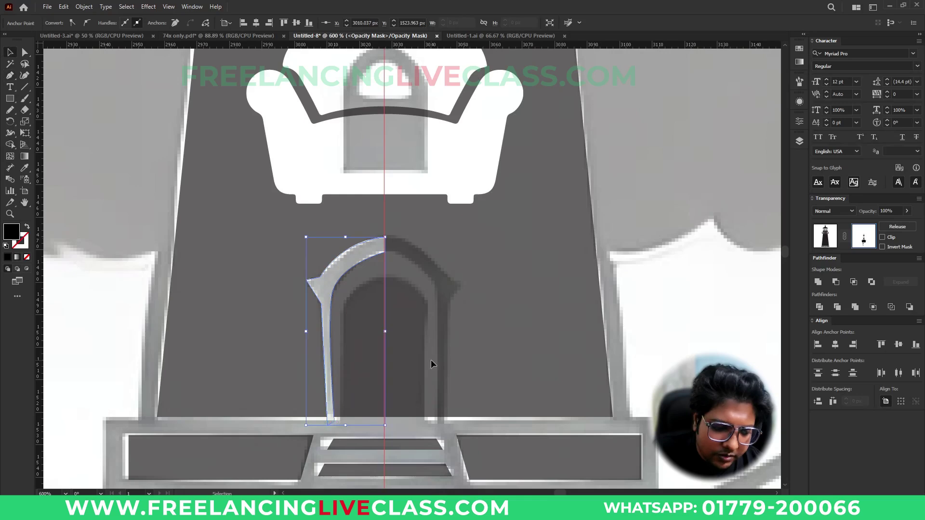
# Step: Duplicate the door surround's left half to the right and reflect the copy about the vertical axis to complete the arch
pyautogui.moveTo(325, 306); pyautogui.dragTo(405, 300)
pyautogui.press('o')
pyautogui.press('Return')
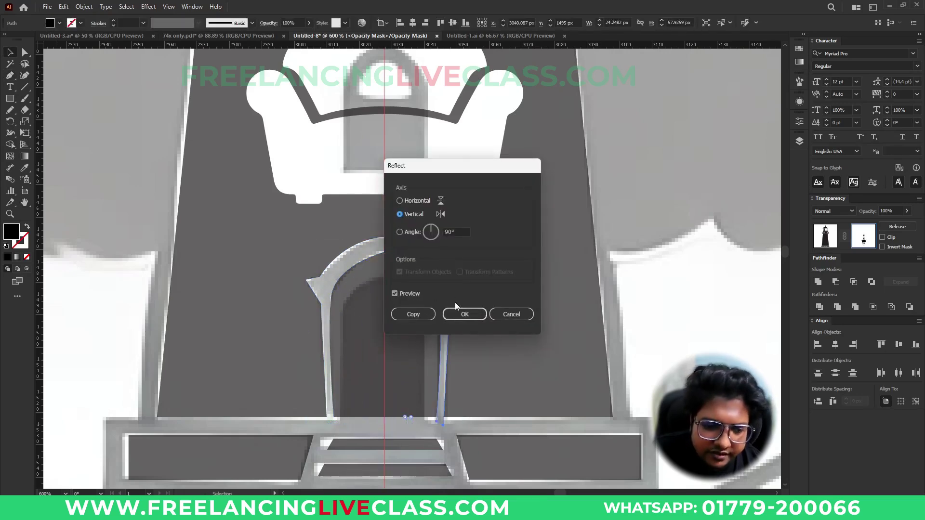
pyautogui.click(459, 315)
pyautogui.click(460, 312)
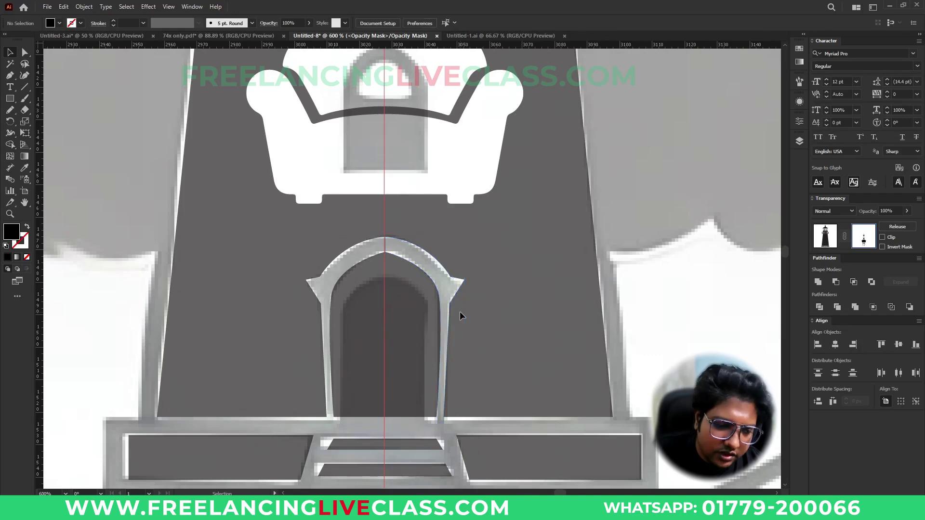
# Step: Align the two halves of the door surround to each other at the arch's apex, using the left half as key object
pyautogui.scroll(5, 386, 235)
pyautogui.moveTo(385, 239); pyautogui.dragTo(382, 236)
pyautogui.click(331, 236)
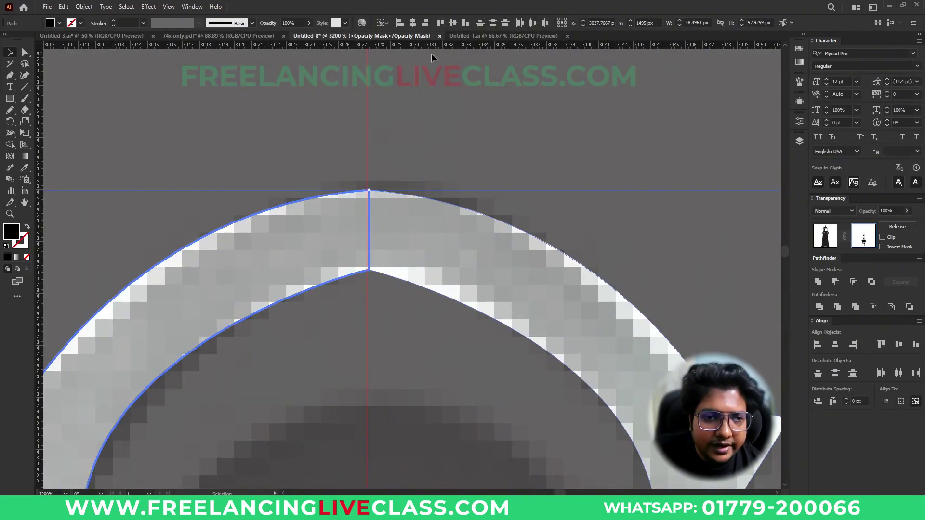
pyautogui.click(464, 129)
pyautogui.scroll(-4, 448, 123)
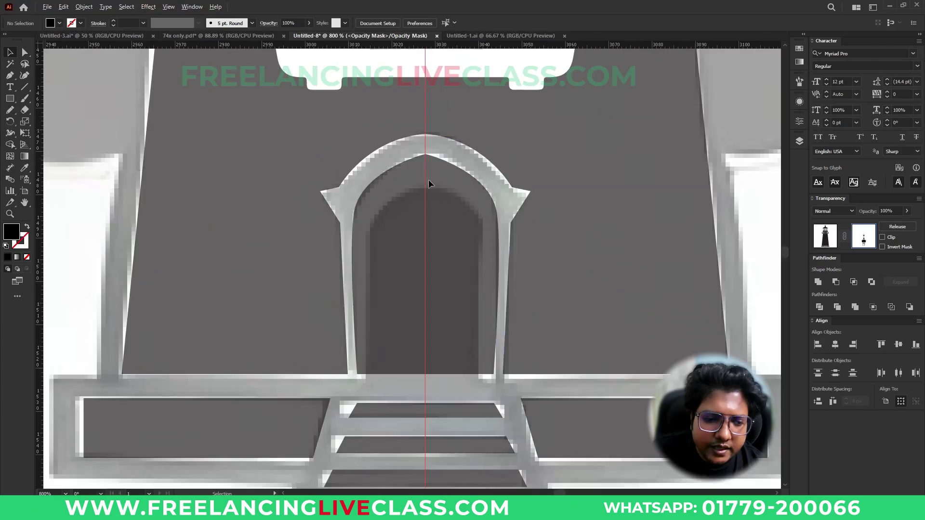
# Step: Draw a door rectangle about 24 by 47 px inside the surround and fully round its two upper corners
pyautogui.click(13, 100)
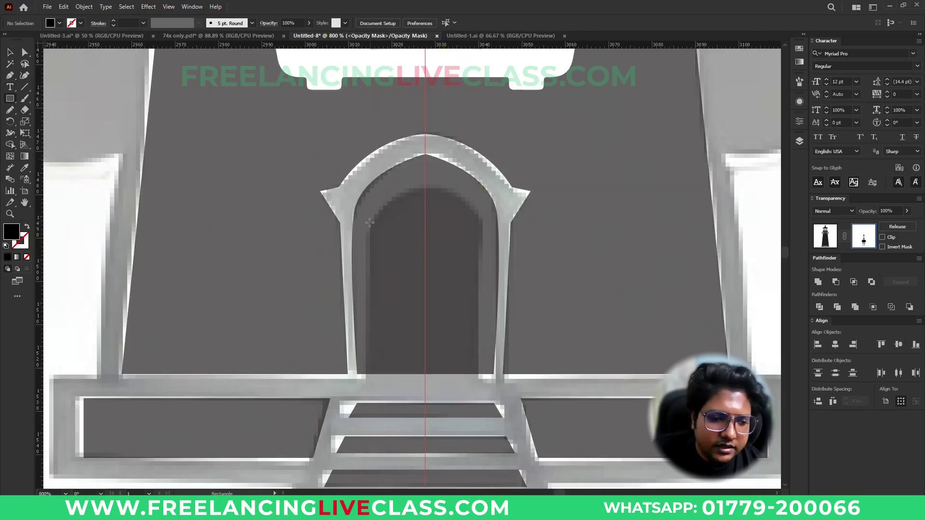
pyautogui.moveTo(374, 194); pyautogui.dragTo(476, 395)
pyautogui.keyDown('ctrl'); pyautogui.click(374, 194); pyautogui.keyUp('ctrl')
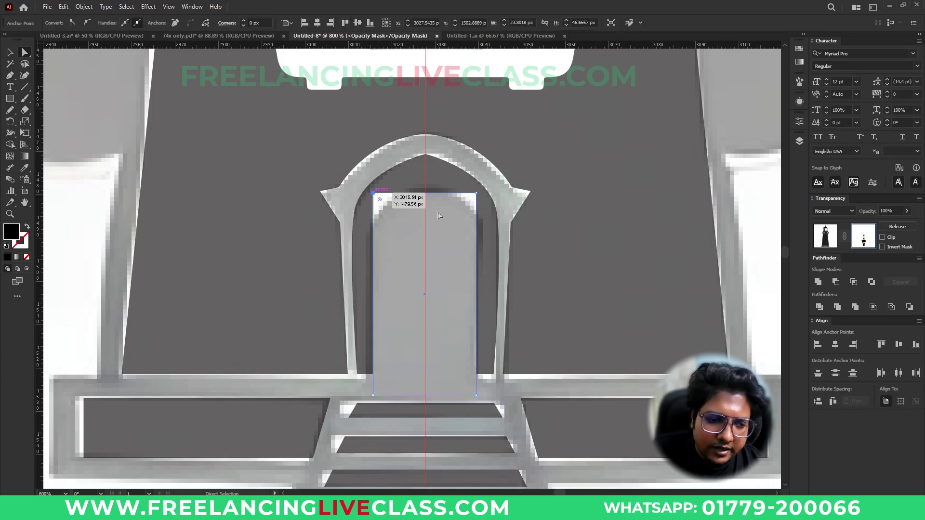
pyautogui.keyDown('shift'); pyautogui.click(476, 193); pyautogui.keyUp('shift')
pyautogui.moveTo(470, 200); pyautogui.dragTo(457, 270)
# Step: Taper the door by moving each bottom corner inward about 2 px, then deselect it
pyautogui.moveTo(477, 396); pyautogui.dragTo(476, 399)
pyautogui.press('Left')
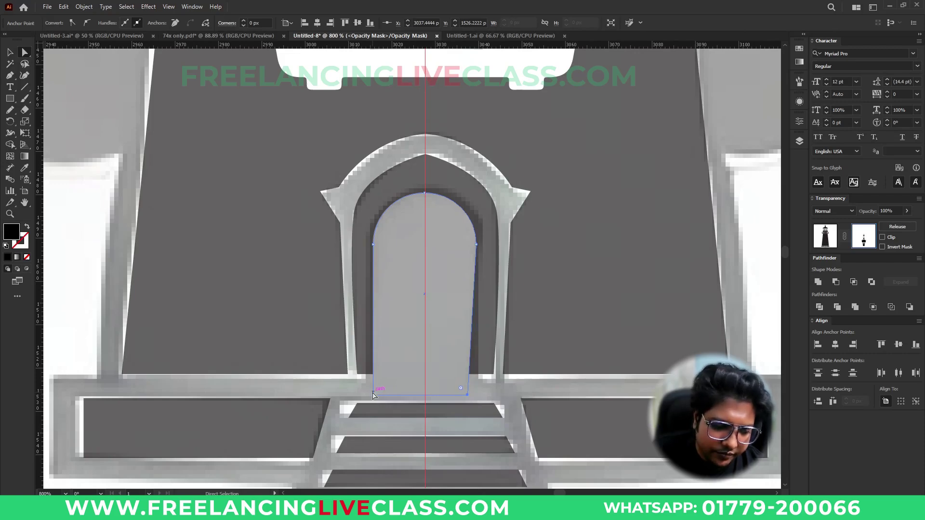
pyautogui.press('Right')
pyautogui.press('Right')
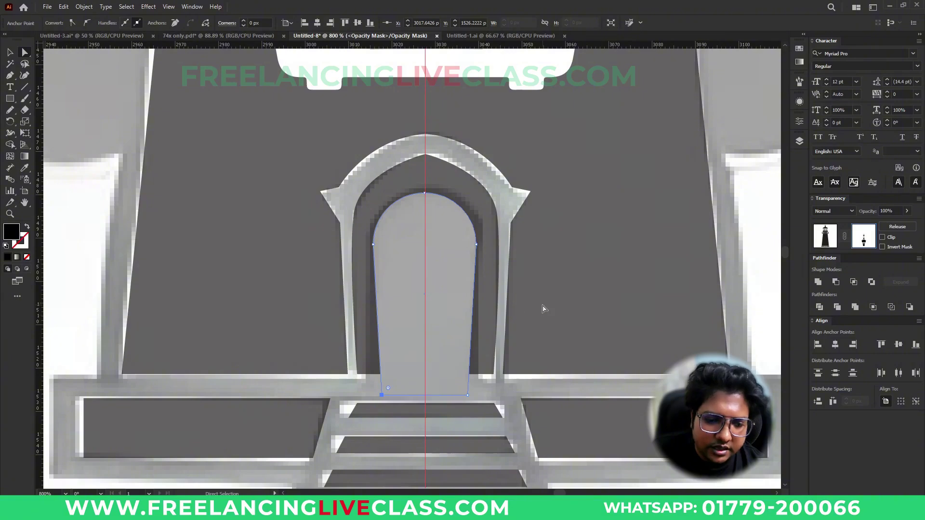
pyautogui.hotkey('ctrl', 'shift', 'a')
pyautogui.scroll(-6, 492, 310)
pyautogui.press('v')
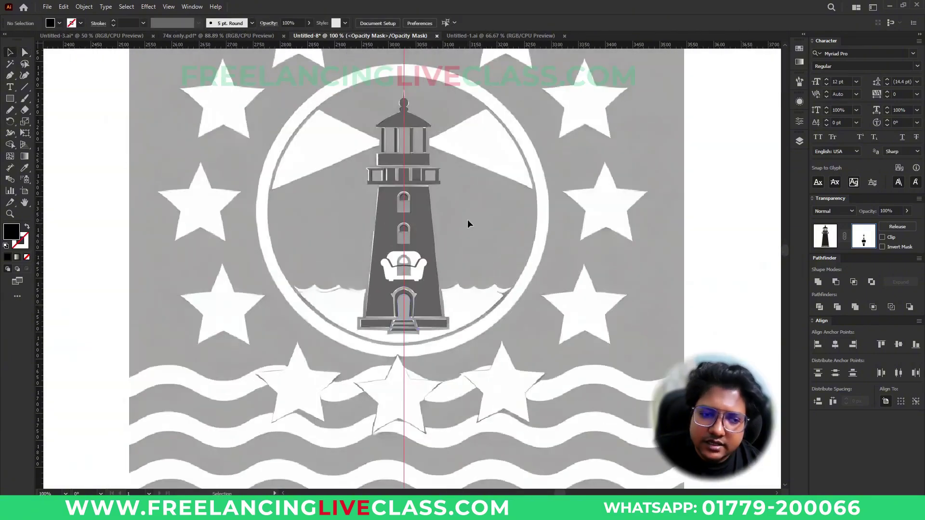
# Step: Leave opacity mask editing and set the lighthouse group's opacity to 100%
pyautogui.click(824, 239)
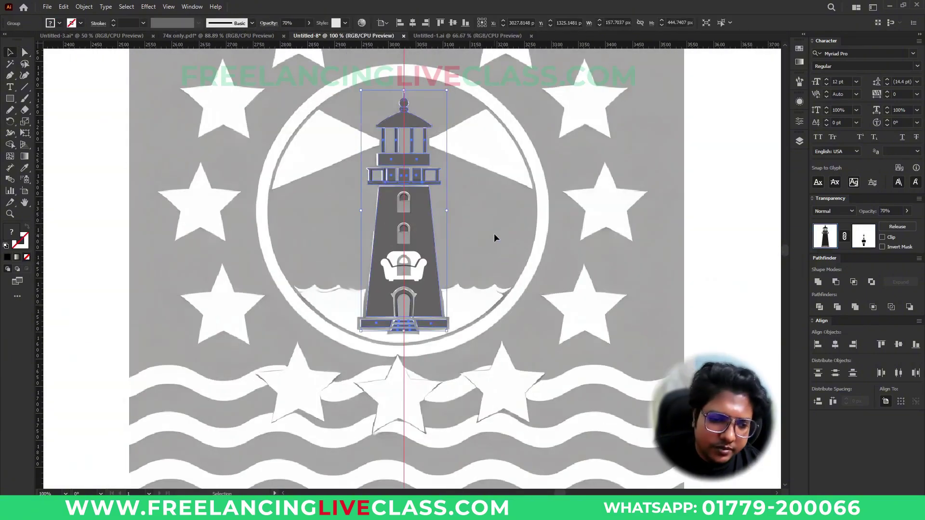
pyautogui.hotkey('ctrl', 'shift', 'a')
pyautogui.click(428, 235)
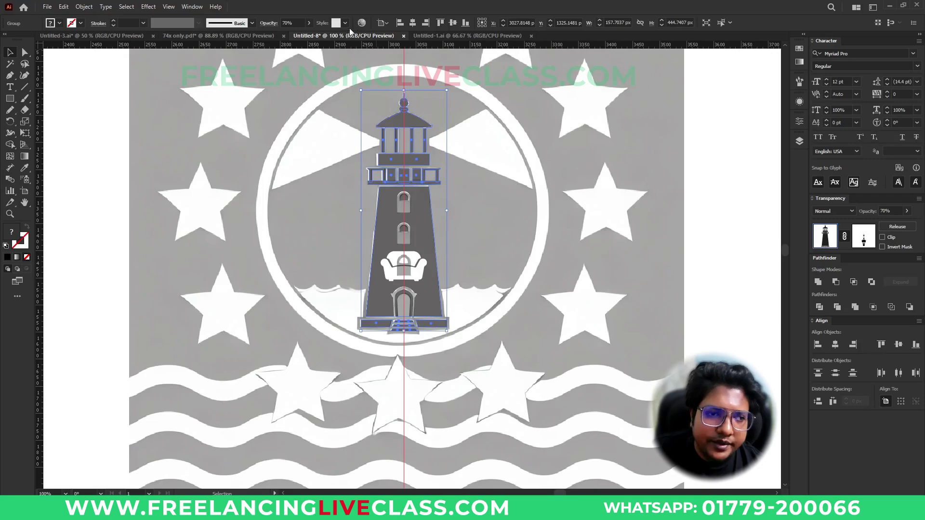
pyautogui.write('100')
pyautogui.press('Return')
pyautogui.hotkey('ctrl', 'shift', 'a')
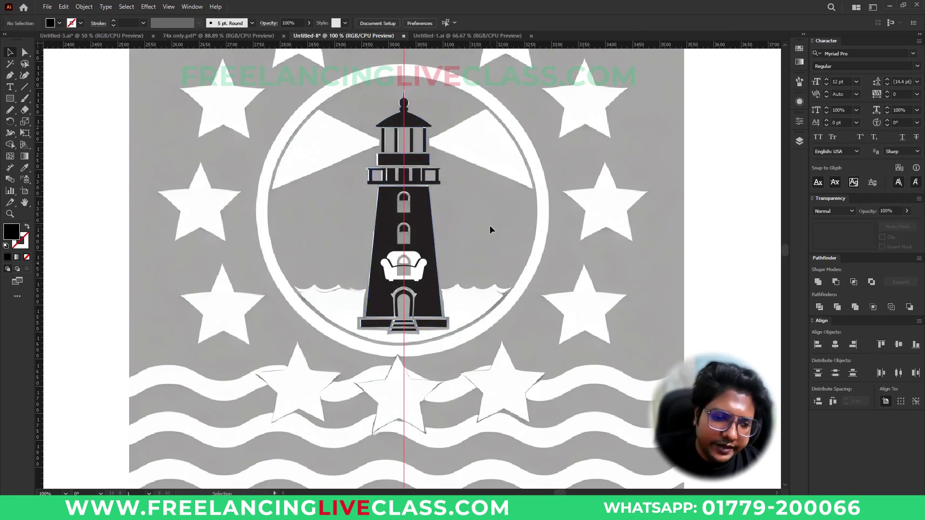
# Step: Move the masked lighthouse off the reference image onto the blank artboard area to its right
pyautogui.scroll(-1, 360, 241)
pyautogui.moveTo(386, 241); pyautogui.dragTo(617, 245)
pyautogui.click(692, 245)
pyautogui.scroll(1, 698, 227)
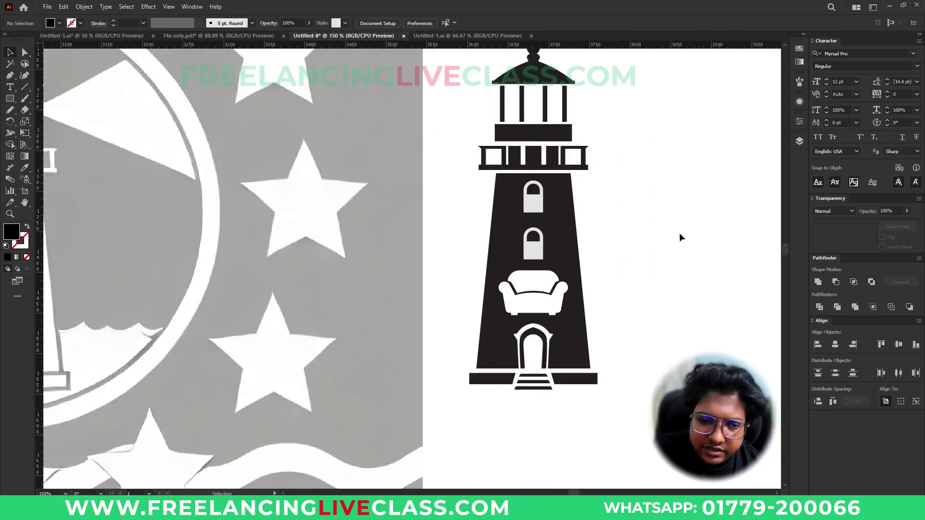
# Step: Open the lighthouse's opacity mask for editing and fill all shapes of the two windows with pure black
pyautogui.click(585, 265)
pyautogui.click(862, 241)
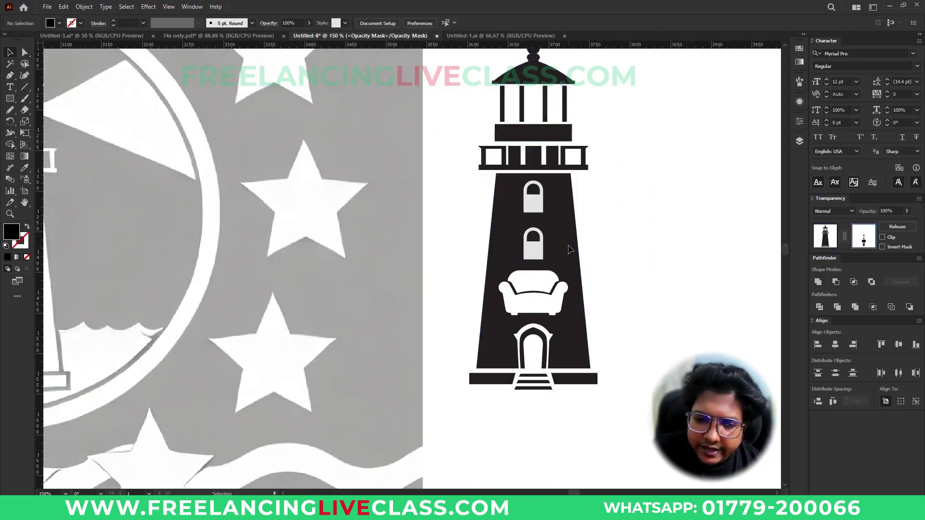
pyautogui.scroll(3, 549, 223)
pyautogui.moveTo(448, 119); pyautogui.dragTo(576, 319)
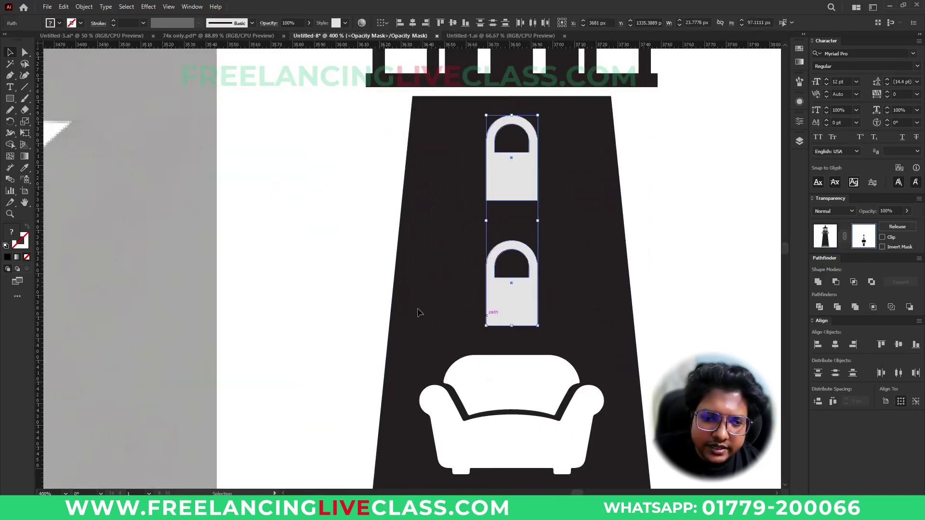
pyautogui.doubleClick(13, 235)
pyautogui.moveTo(418, 318); pyautogui.dragTo(361, 342)
pyautogui.click(609, 211)
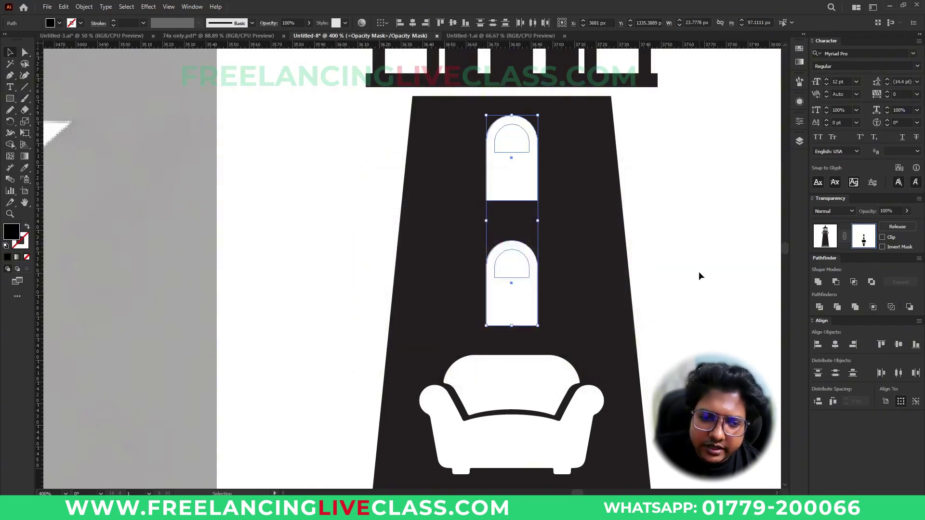
# Step: Fill the arched upper panes of the two windows with white in the mask
pyautogui.click(512, 269)
pyautogui.keyDown('shift'); pyautogui.click(513, 152); pyautogui.keyUp('shift')
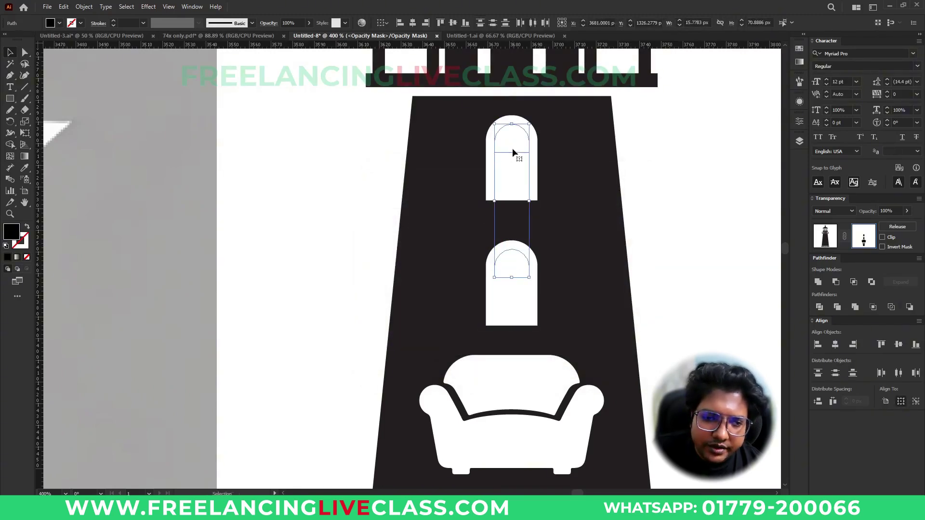
pyautogui.hotkey('ctrl', 'shift', ']')
pyautogui.click(670, 220)
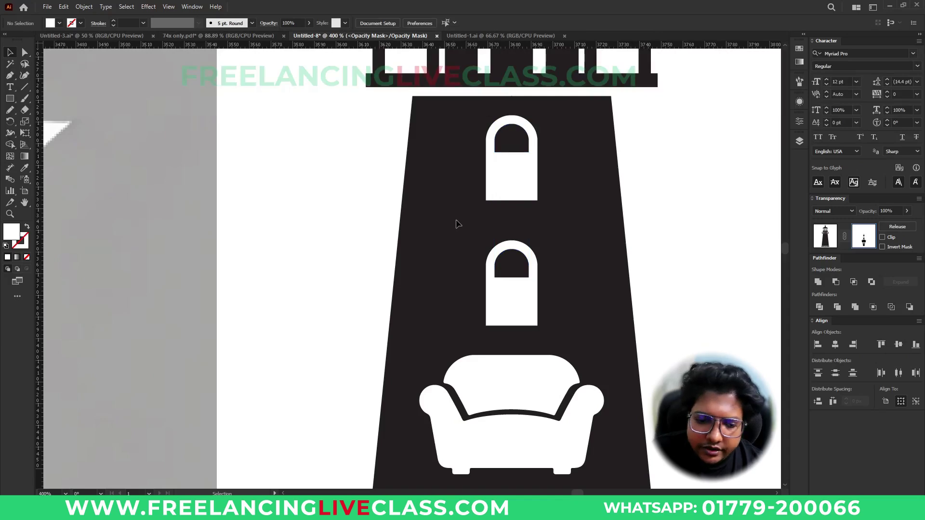
# Step: Select everything in the opacity mask and fill it with pure black, 000000
pyautogui.scroll(-1, 453, 223)
pyautogui.hotkey('ctrl', 'a')
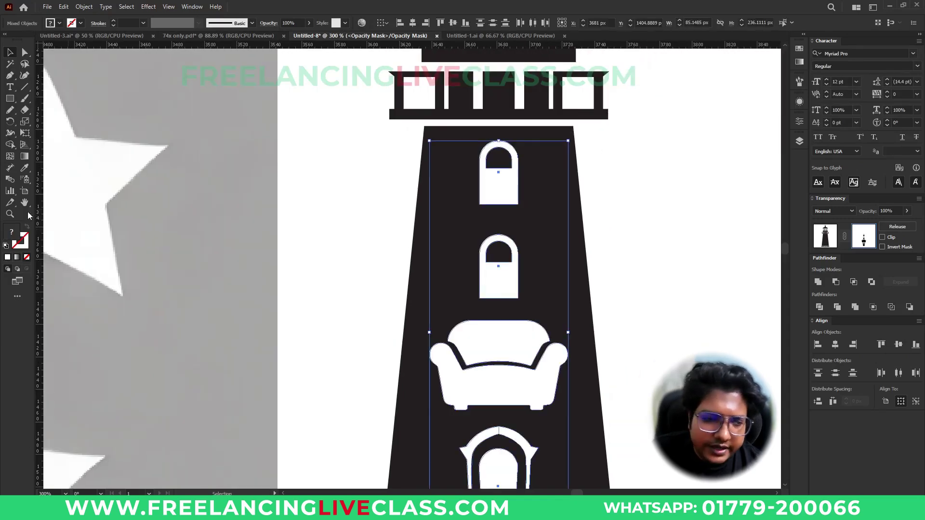
pyautogui.doubleClick(9, 231)
pyautogui.moveTo(424, 310); pyautogui.dragTo(359, 340)
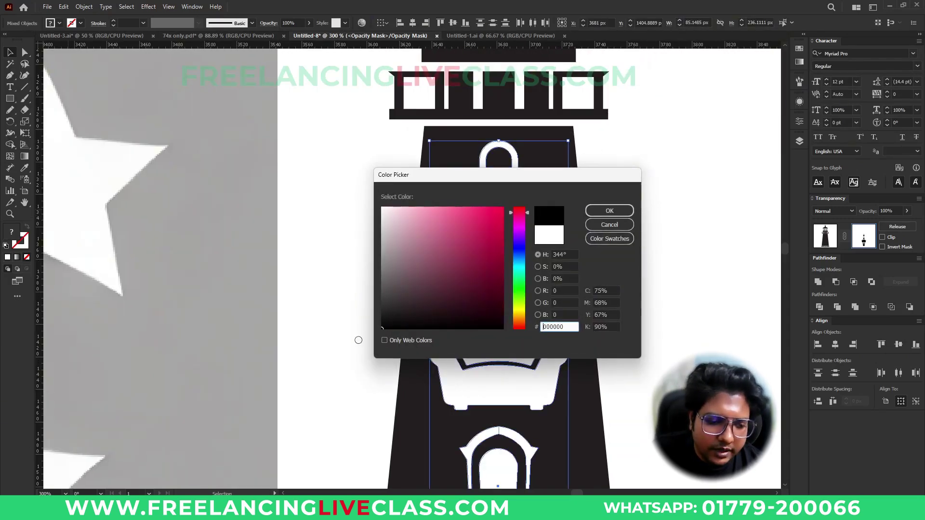
pyautogui.click(610, 210)
# Step: Turn the arched panes of both windows back to white so they mask as solid, then deselect them
pyautogui.click(498, 249)
pyautogui.keyDown('shift'); pyautogui.click(502, 159); pyautogui.keyUp('shift')
pyautogui.press('i')
pyautogui.click(632, 255)
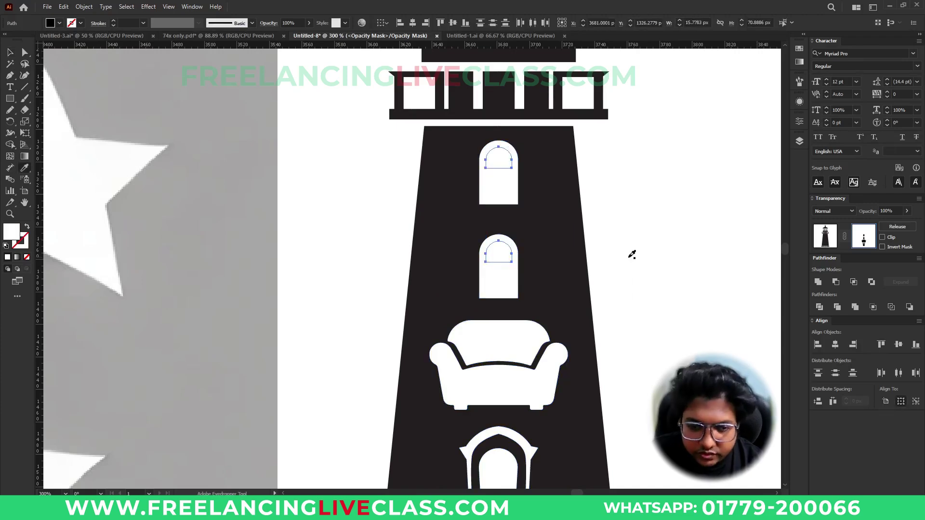
pyautogui.hotkey('ctrl', 'z')
pyautogui.press('v')
pyautogui.click(631, 257)
# Step: Leave the mask, apply the Black swatch to the lighthouse and redefine that swatch as 000000
pyautogui.click(818, 241)
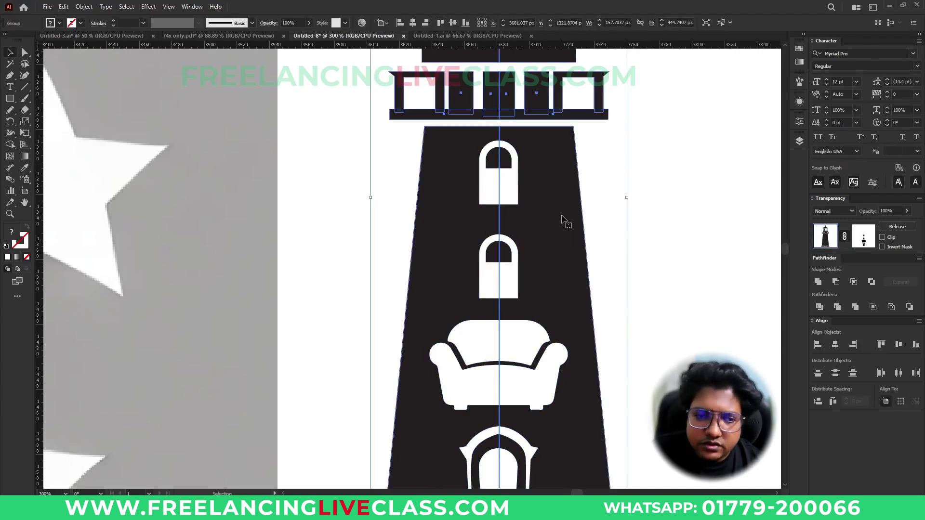
pyautogui.click(59, 23)
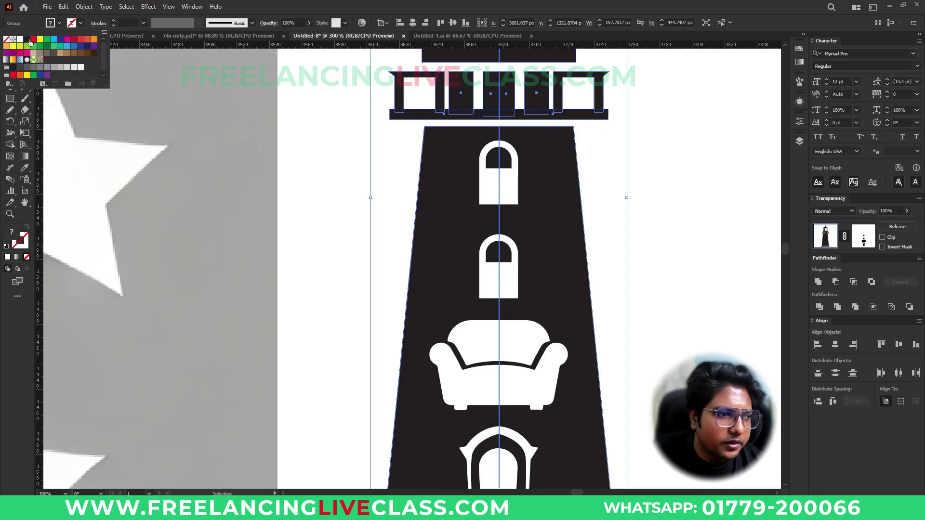
pyautogui.click(27, 40)
pyautogui.doubleClick(27, 40)
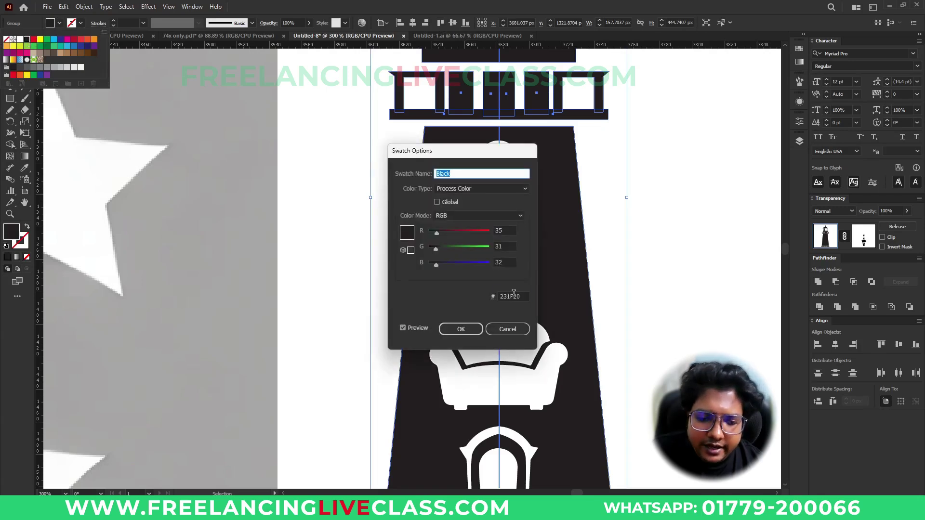
pyautogui.click(514, 295)
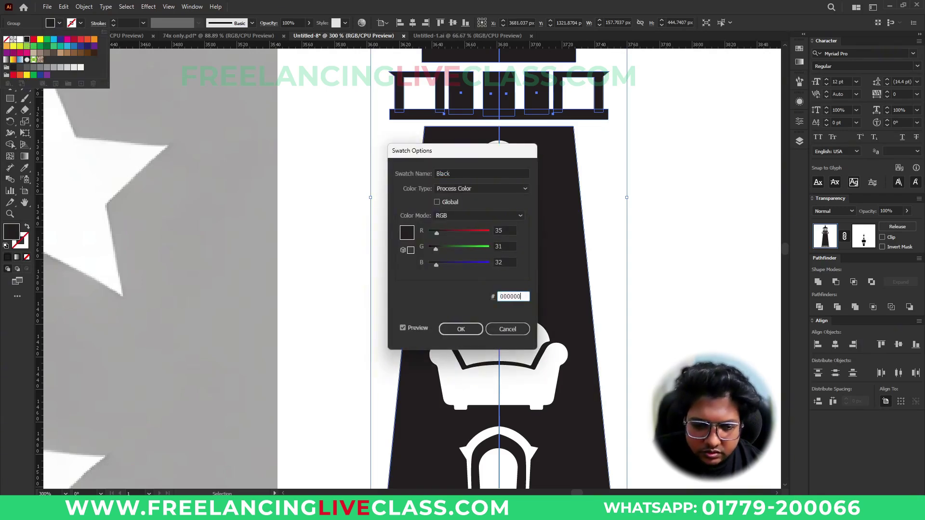
pyautogui.press('Return')
pyautogui.press('Escape')
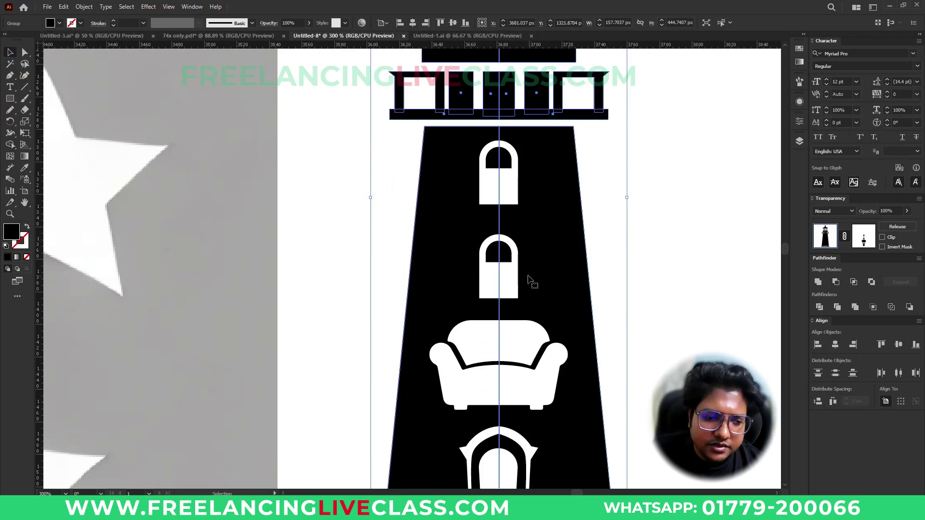
pyautogui.click(359, 250)
pyautogui.hotkey('ctrl', '1')
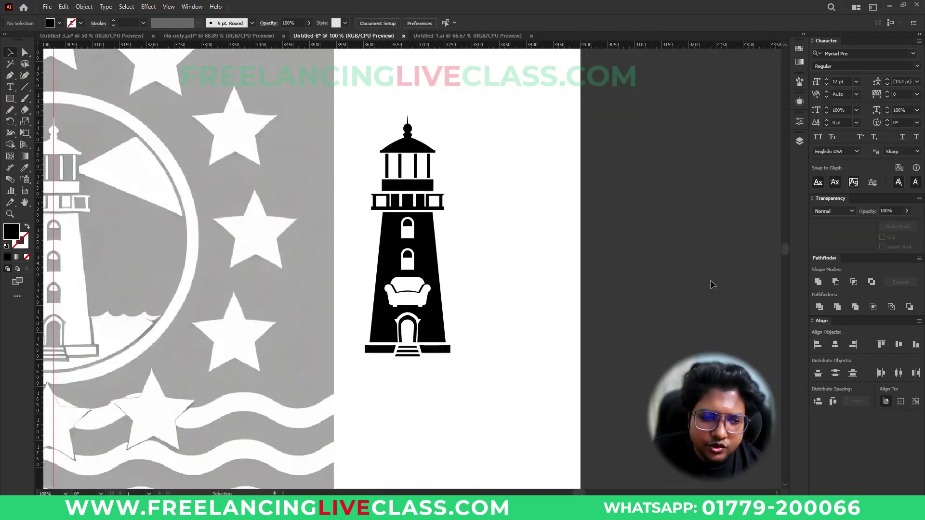
# Step: Move the finished lighthouse to the empty area beside the client's brief, below the inspiration message
pyautogui.click(437, 288)
pyautogui.scroll(-3, 527, 276)
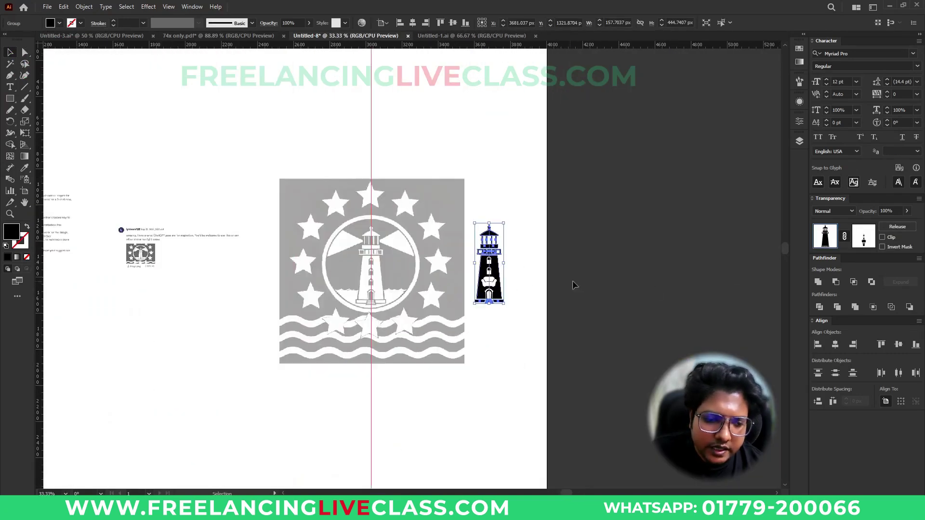
pyautogui.click(532, 294)
pyautogui.moveTo(514, 284); pyautogui.dragTo(179, 339)
pyautogui.scroll(2, 97, 343)
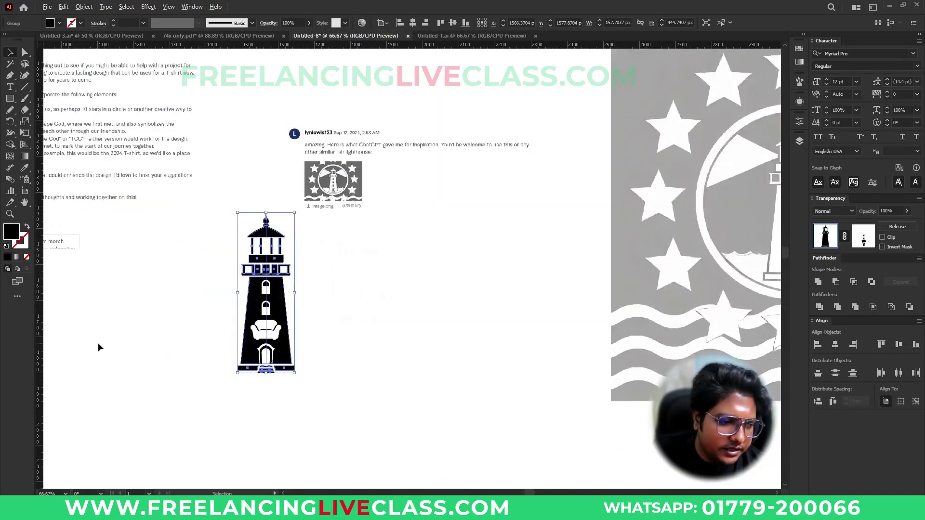
pyautogui.click(357, 335)
pyautogui.moveTo(339, 203); pyautogui.dragTo(415, 133)
pyautogui.click(378, 260)
pyautogui.hscroll(-3, 382, 308)
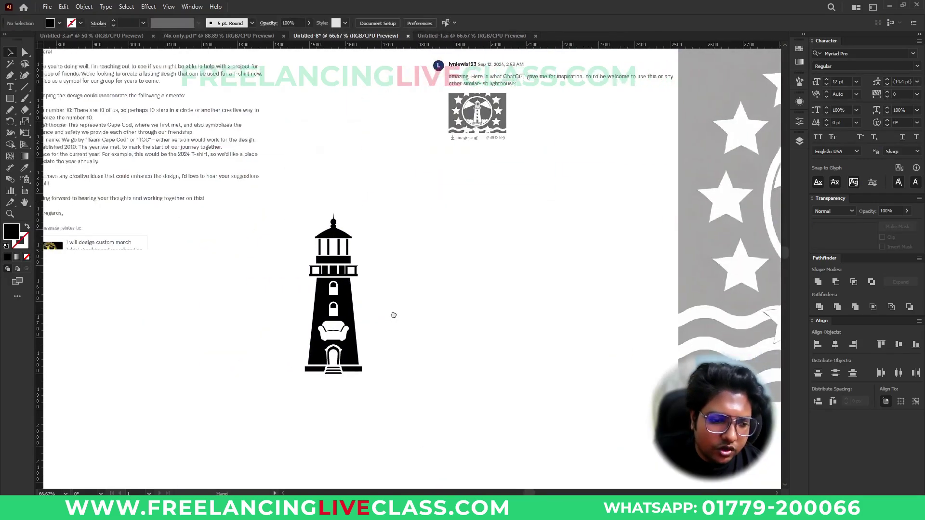
# Step: Draw a 544 px circle centred around the lighthouse and swap its black fill to the stroke
pyautogui.moveTo(10, 99); pyautogui.dragTo(48, 124)
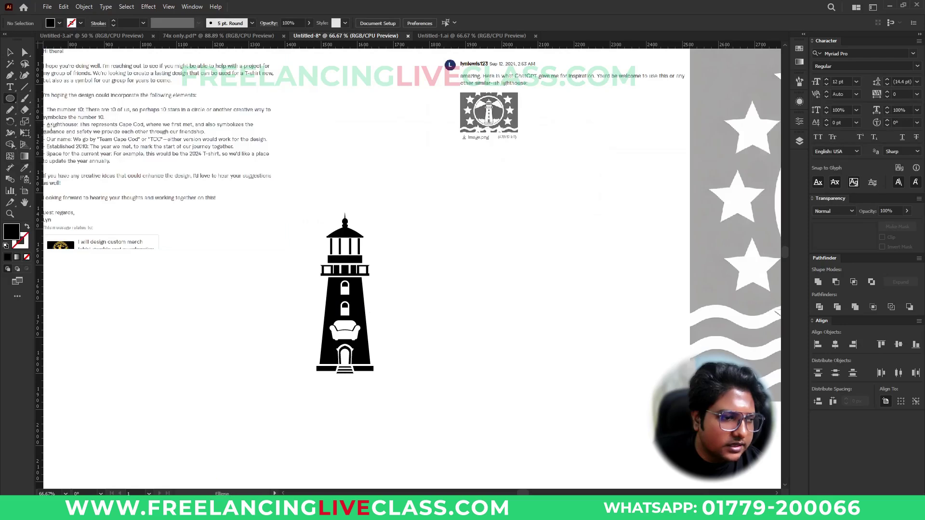
pyautogui.moveTo(345, 309); pyautogui.dragTo(417, 382)
pyautogui.press('v')
pyautogui.moveTo(346, 239); pyautogui.dragTo(350, 188)
pyautogui.hotkey('shift', 'x')
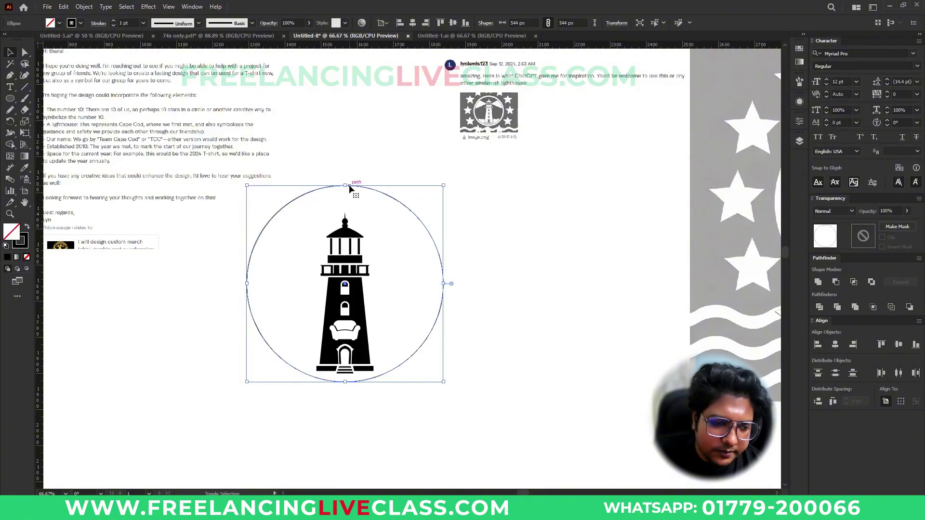
# Step: Try a 20 pt stroke on the circle, settle on a 10 pt weight and deselect it
pyautogui.click(126, 23)
pyautogui.write('20')
pyautogui.press('Return')
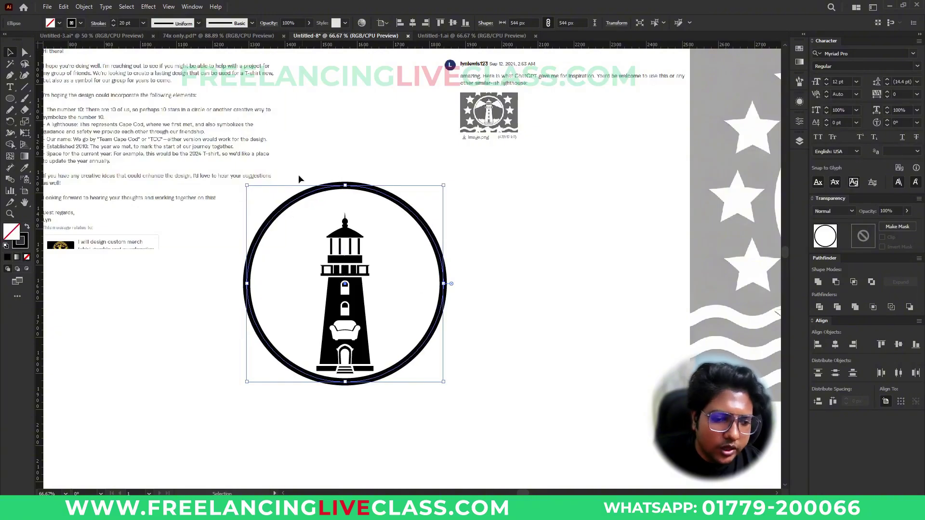
pyautogui.write('10')
pyautogui.press('Return')
pyautogui.click(543, 347)
# Step: Draw a horizontal line about 732 px long with a 10 pt black stroke below the circle
pyautogui.moveTo(543, 347); pyautogui.dragTo(337, 315)
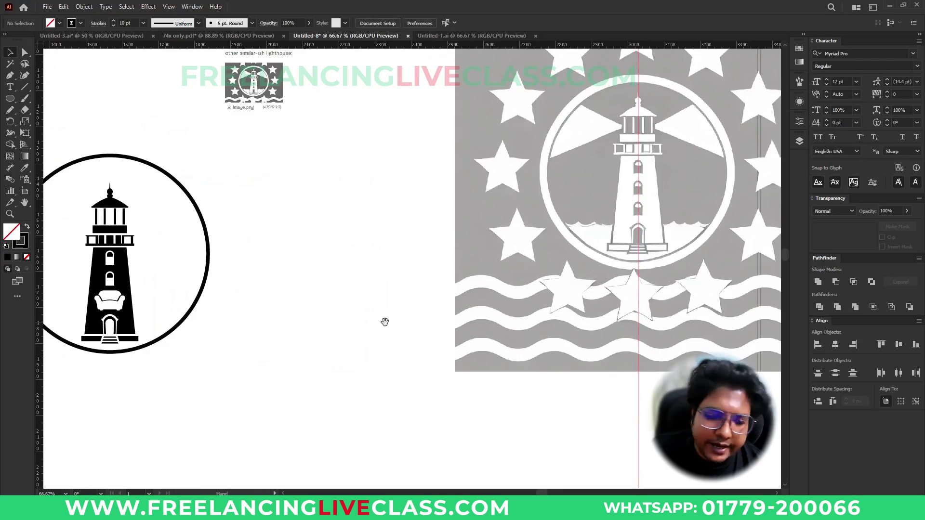
pyautogui.scroll(-1, 597, 336)
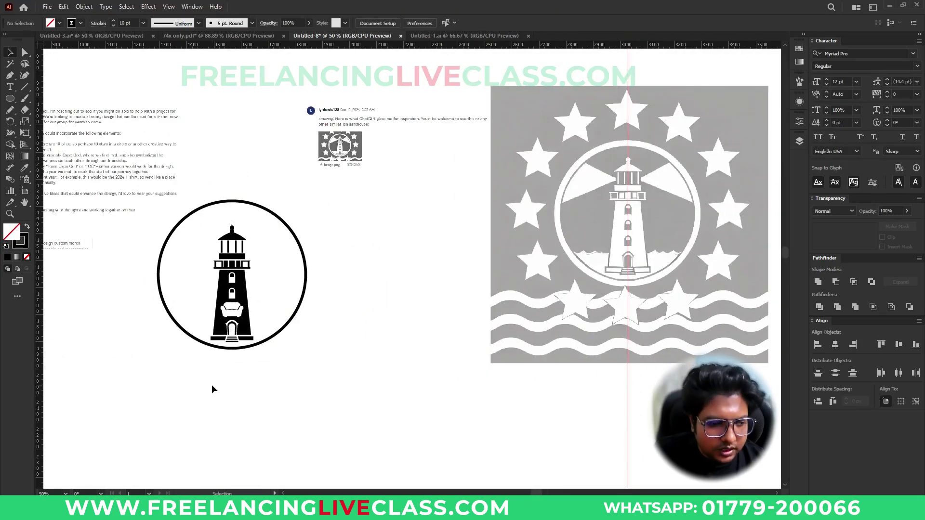
pyautogui.scroll(2, 198, 382)
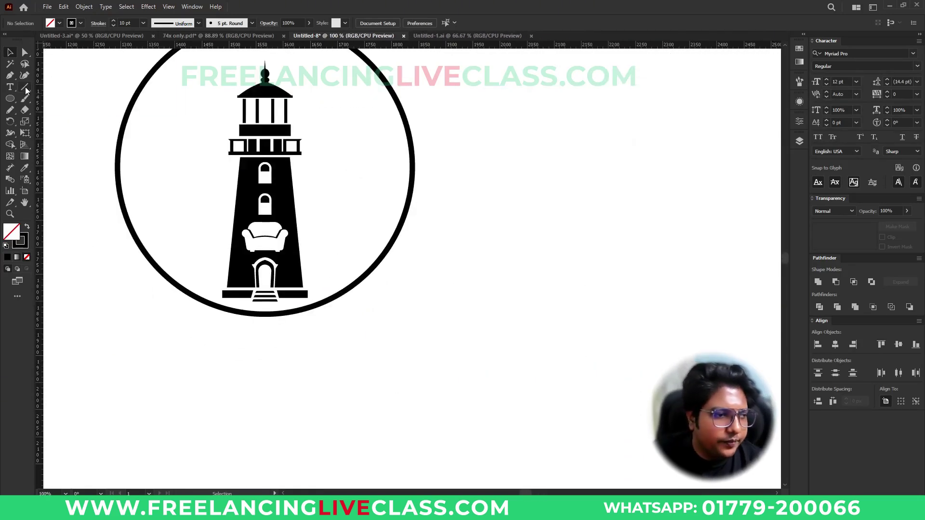
pyautogui.moveTo(157, 371); pyautogui.dragTo(554, 370)
pyautogui.press('v')
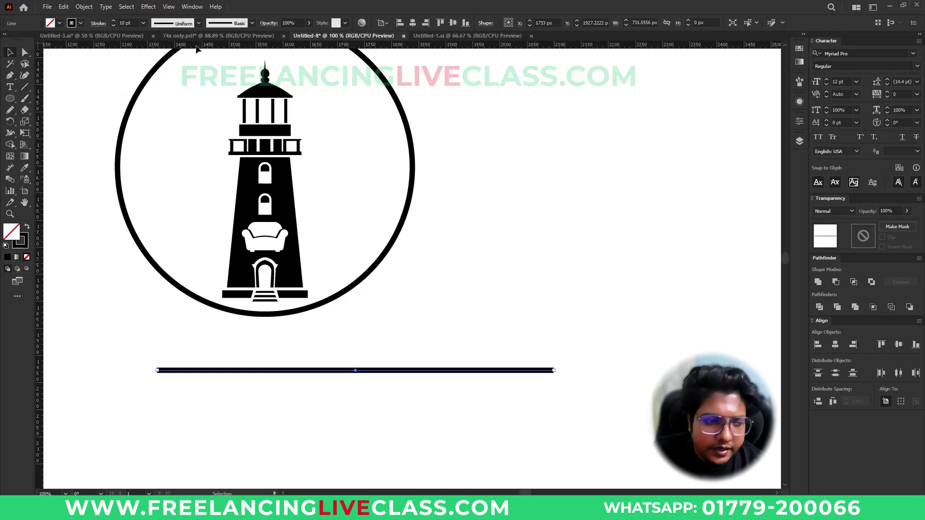
# Step: Apply a Zig Zag effect to the line with an absolute size of 20 px, 5 ridges per segment and smooth points
pyautogui.click(149, 6)
pyautogui.moveTo(179, 86)
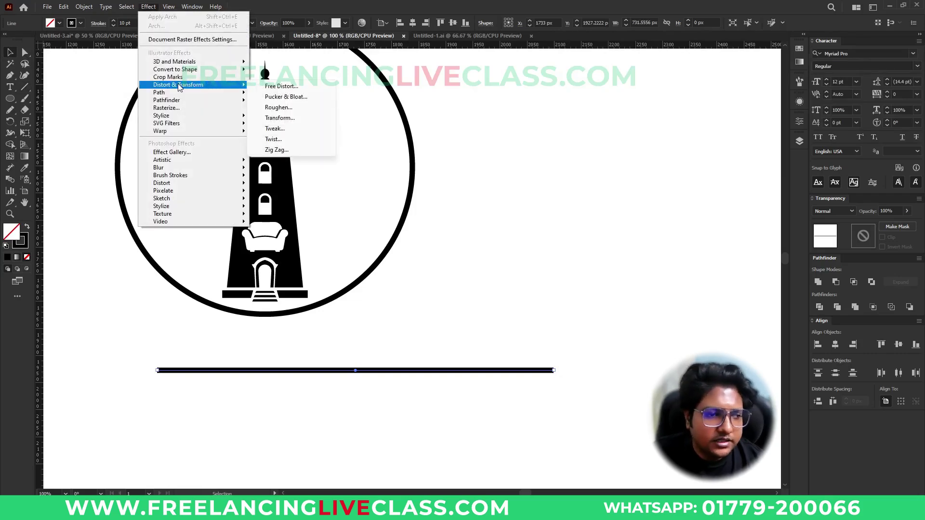
pyautogui.click(291, 150)
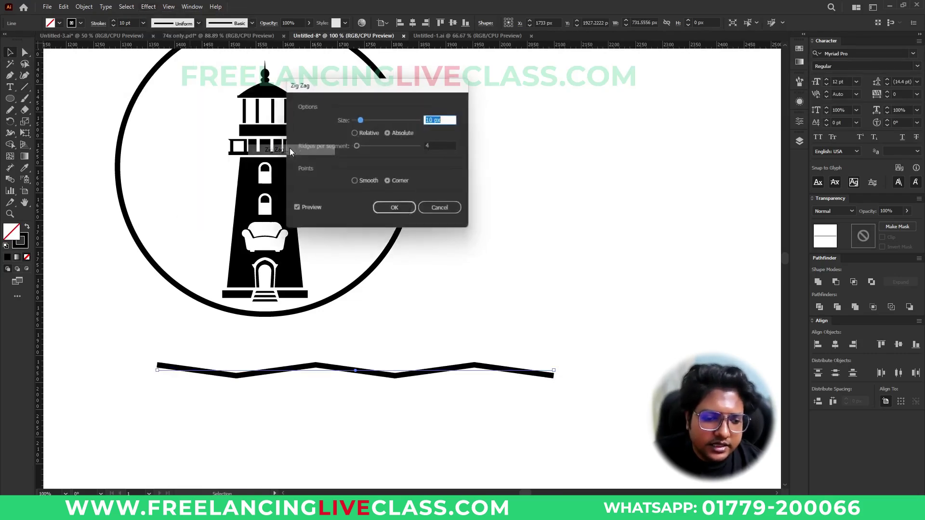
pyautogui.hotkey('shift', 'Up')
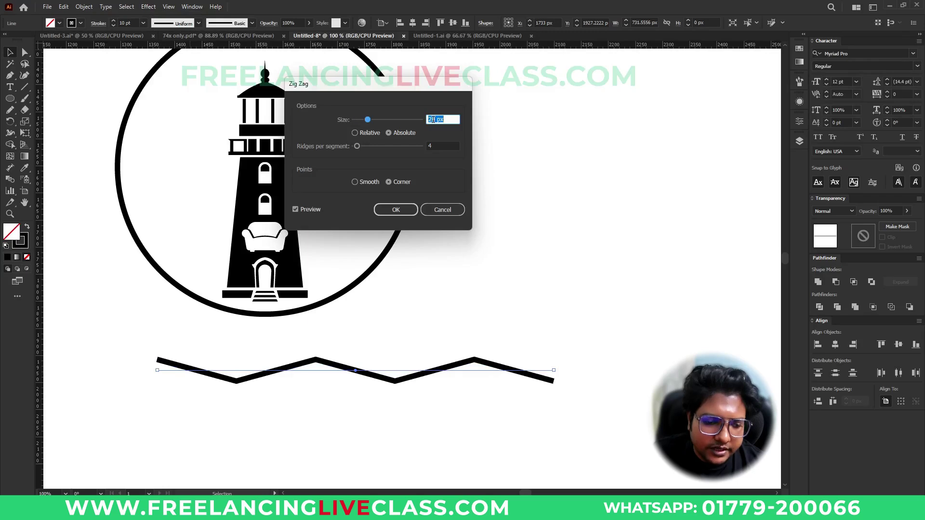
pyautogui.click(448, 146)
pyautogui.press('Up')
pyautogui.press('Up')
pyautogui.press('Up')
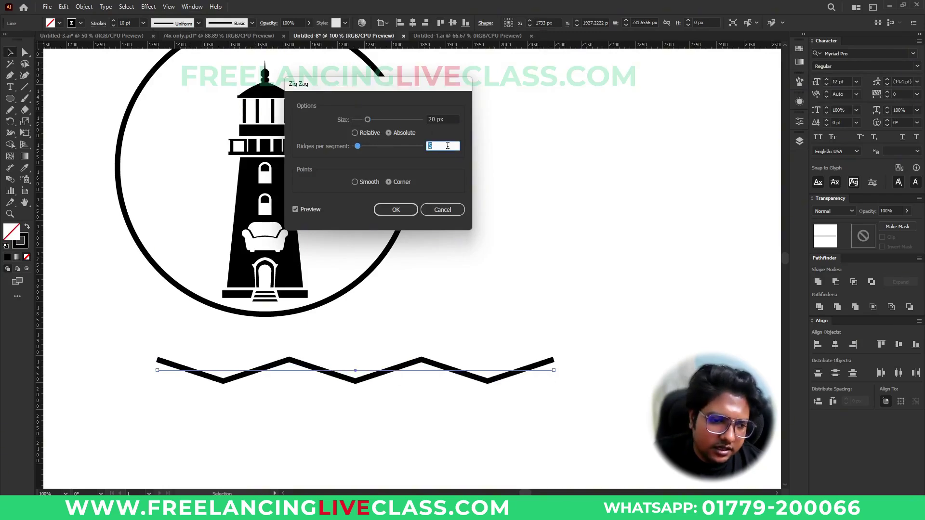
pyautogui.click(358, 183)
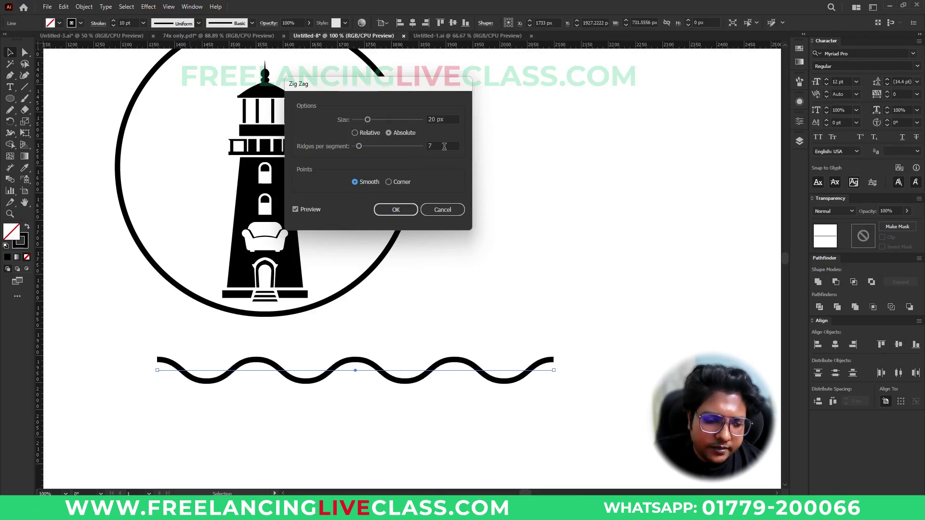
pyautogui.press('Down')
pyautogui.press('Down')
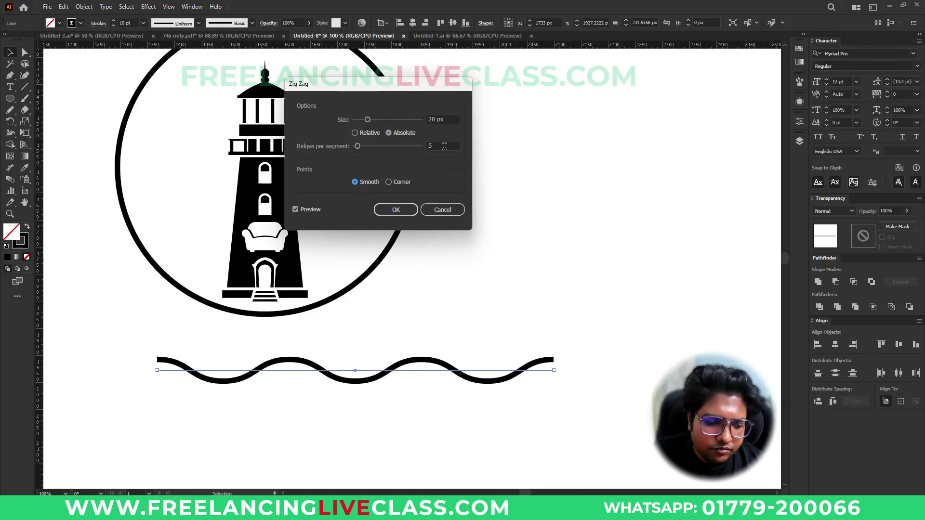
pyautogui.click(395, 210)
# Step: Expand the wavy line's appearance into a real path and deselect it
pyautogui.click(403, 311)
pyautogui.moveTo(377, 363); pyautogui.dragTo(432, 412)
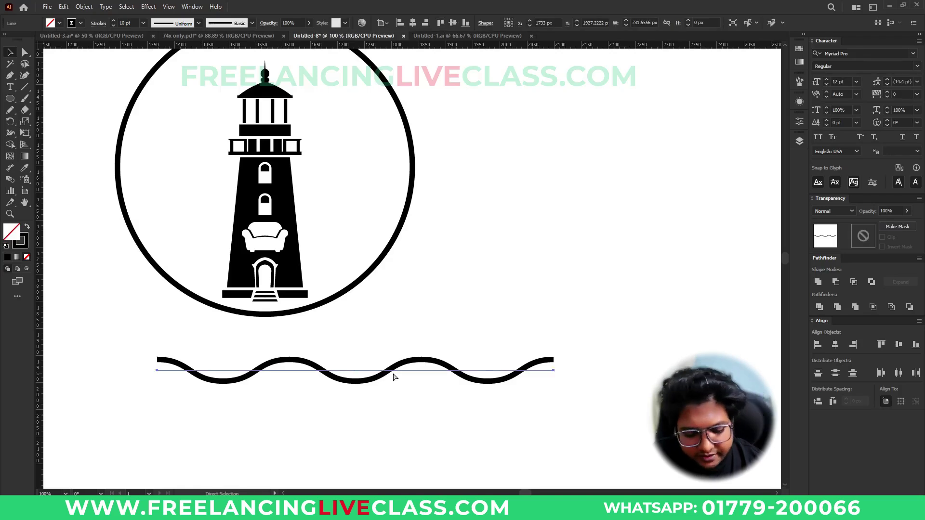
pyautogui.hotkey('ctrl', 'shift', 'a')
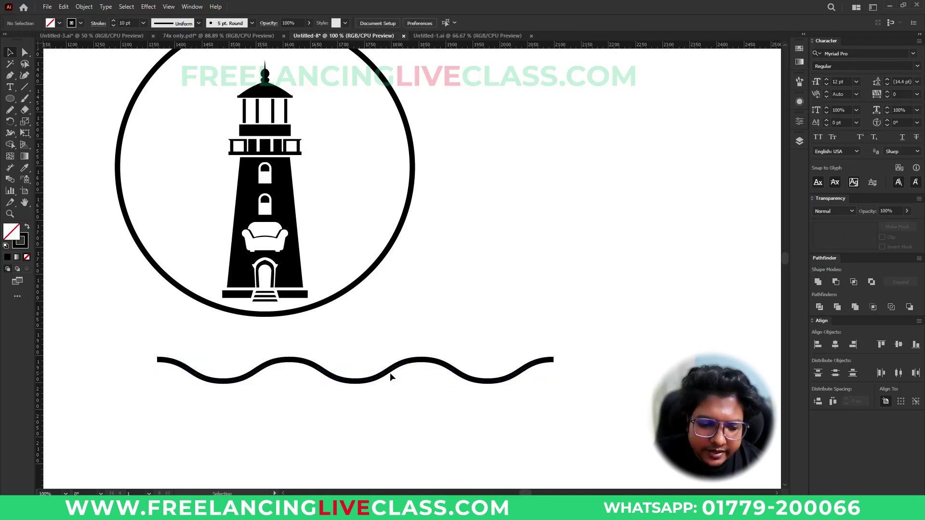
pyautogui.click(386, 377)
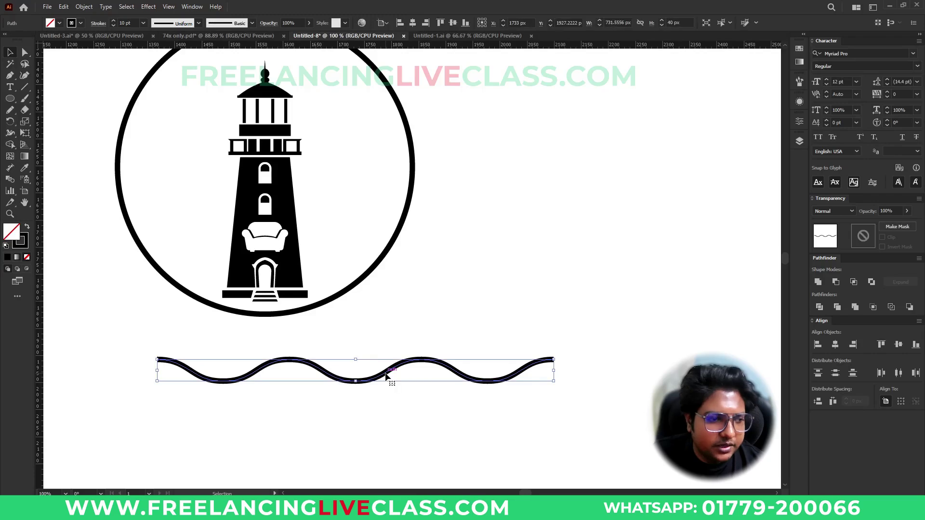
pyautogui.moveTo(386, 376); pyautogui.dragTo(388, 400)
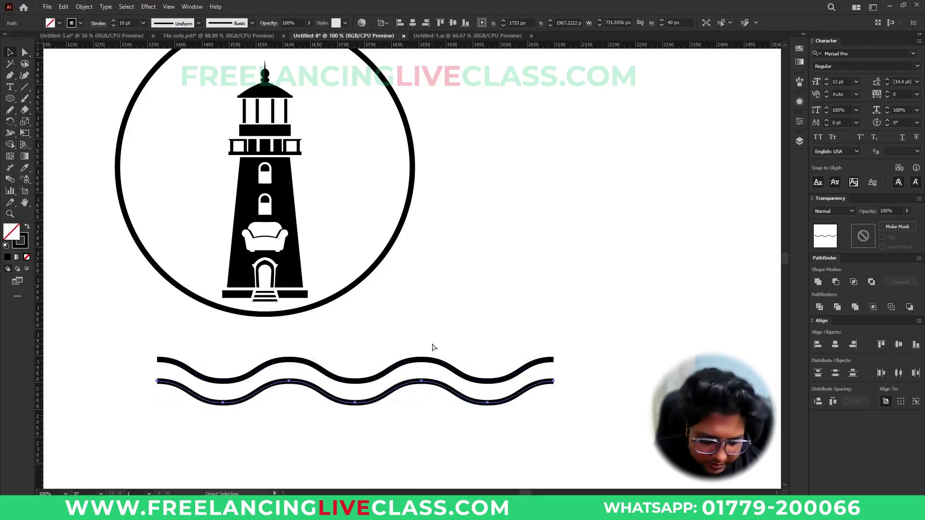
pyautogui.hotkey('ctrl', 'd')
pyautogui.hotkey('ctrl', 'd')
pyautogui.scroll(-3, 432, 322)
pyautogui.click(375, 275)
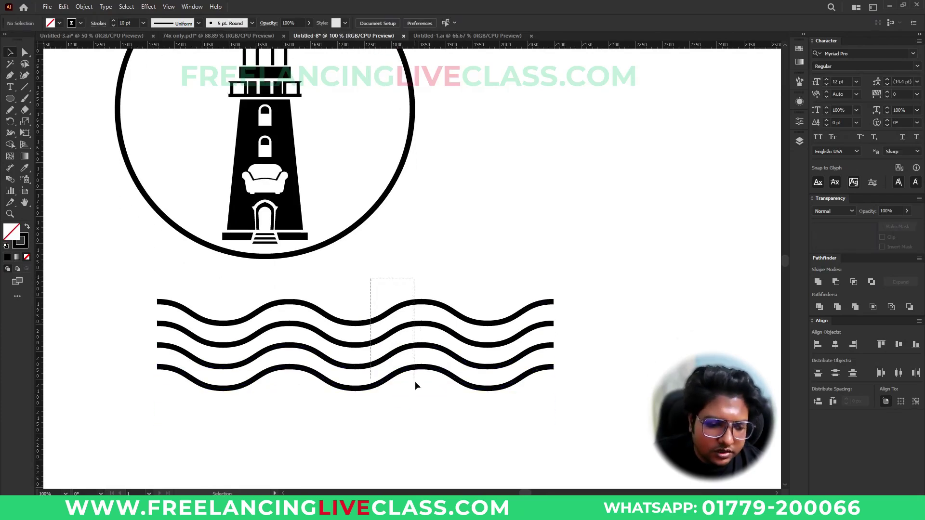
pyautogui.moveTo(409, 366); pyautogui.dragTo(428, 415)
pyautogui.hotkey('ctrl', 'z')
pyautogui.hotkey('ctrl', 'z')
pyautogui.hotkey('ctrl', 'z')
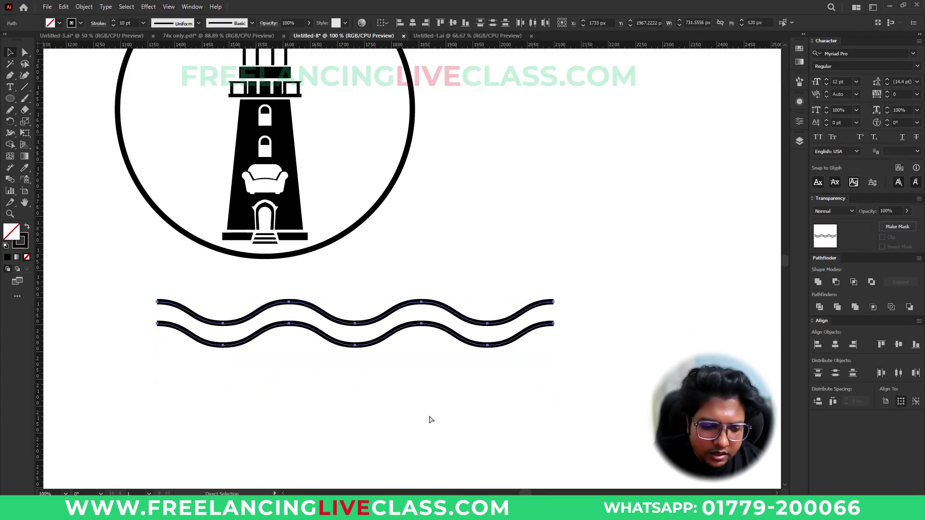
pyautogui.hotkey('ctrl', 'z')
# Step: Copy the wave 40 px straight down and repeat the copy twice to build a stack of four waves
pyautogui.moveTo(395, 313); pyautogui.dragTo(396, 341)
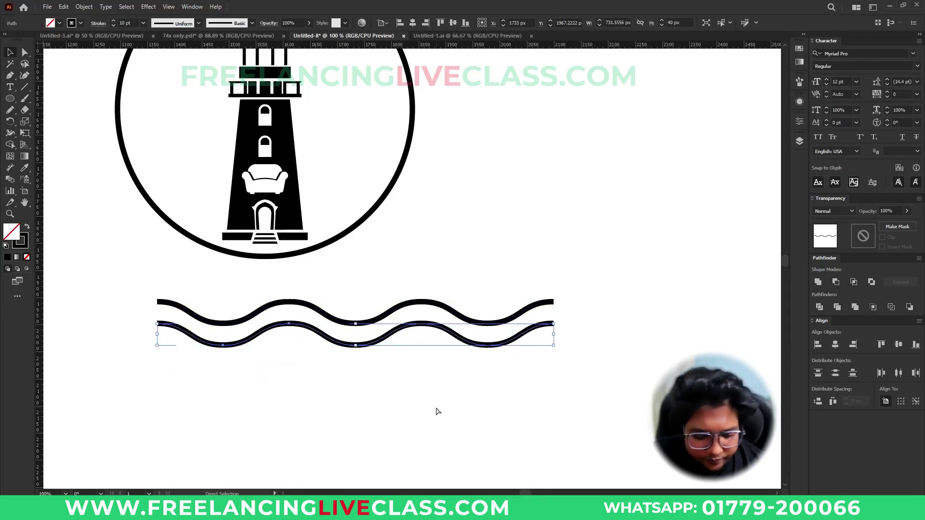
pyautogui.hotkey('ctrl', 'd')
pyautogui.hotkey('ctrl', 'd')
pyautogui.click(420, 441)
pyautogui.press('v')
pyautogui.moveTo(420, 441); pyautogui.dragTo(383, 277)
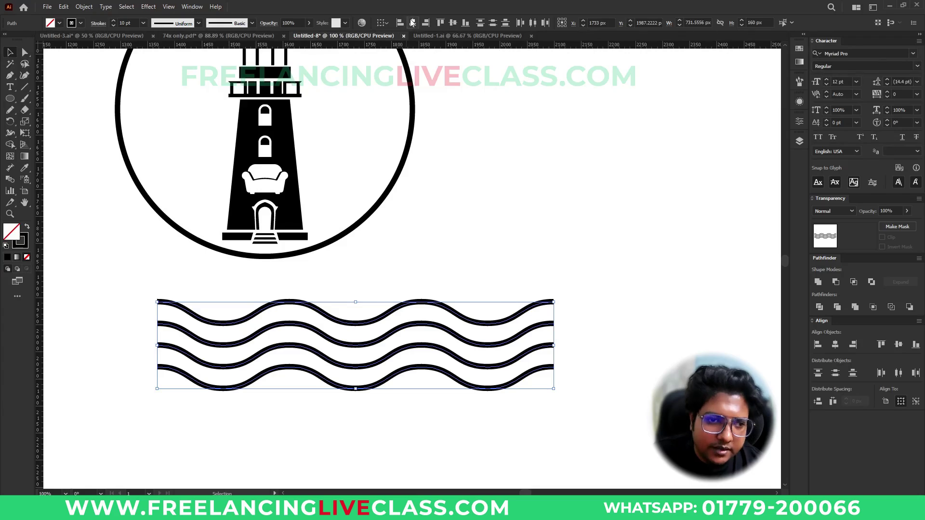
pyautogui.click(453, 209)
# Step: Shift the second wave from the top 60 px to the right
pyautogui.click(432, 324)
pyautogui.press('Right')
pyautogui.press('Right')
pyautogui.press('Right')
pyautogui.press('Right')
pyautogui.press('Right')
pyautogui.press('Right')
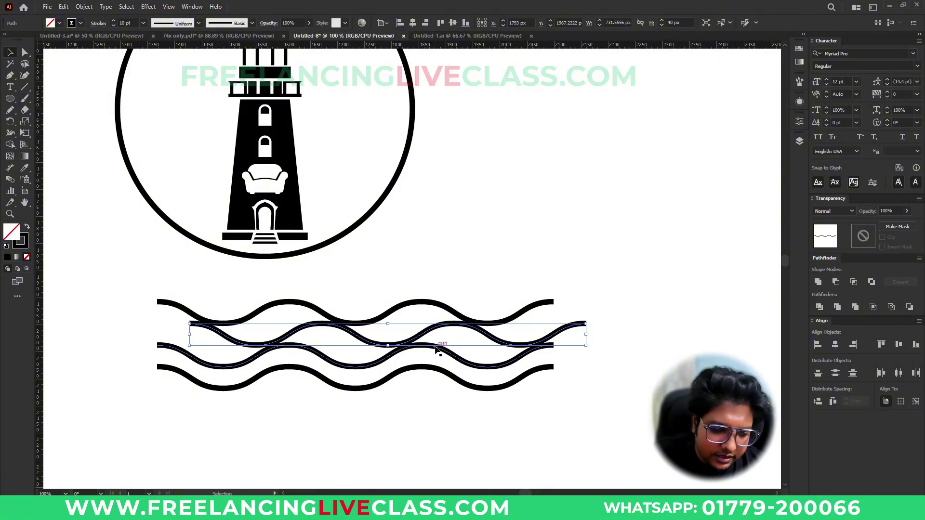
# Step: Shift the lowest wave about 70 px to the left to offset it from the others
pyautogui.click(437, 374)
pyautogui.press('Left')
pyautogui.press('Left')
pyautogui.press('Left')
pyautogui.press('Left')
pyautogui.press('Left')
pyautogui.press('Left')
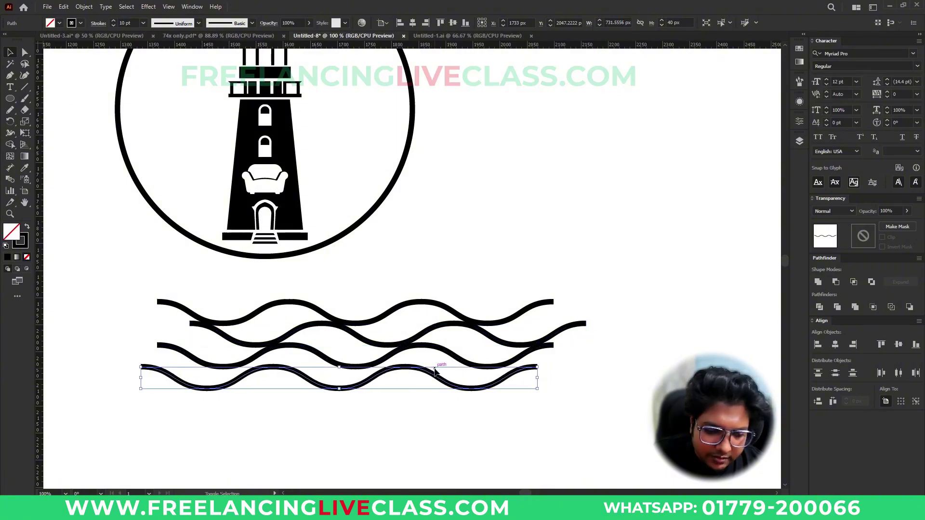
# Step: Group the four waves, move the group over the lighthouse base and scale it to about 570 px wide
pyautogui.moveTo(442, 436); pyautogui.dragTo(357, 297)
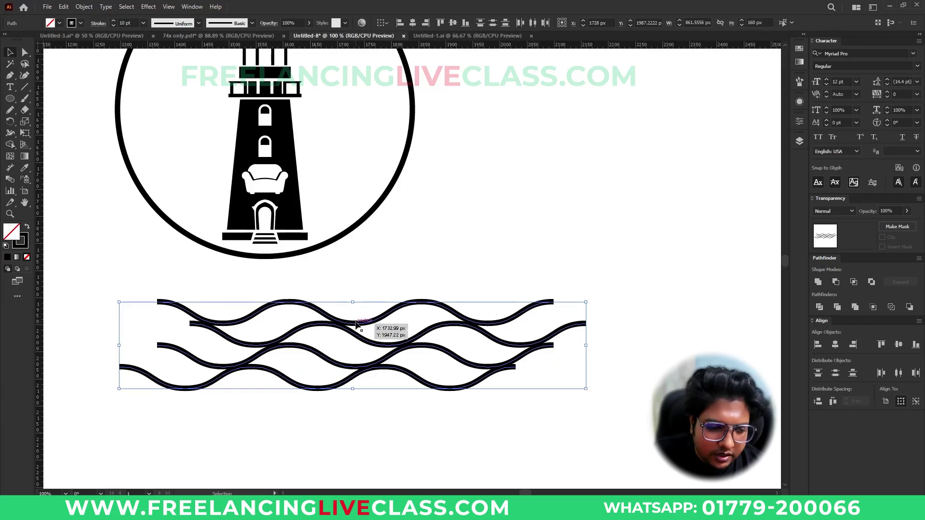
pyautogui.hotkey('ctrl', 'g')
pyautogui.moveTo(355, 326); pyautogui.dragTo(296, 188)
pyautogui.scroll(-3, 383, 318)
pyautogui.scroll(5, 560, 314)
pyautogui.moveTo(728, 357); pyautogui.dragTo(609, 359)
# Step: Nudge the wave group left and down to X 1555, Y 1758 so it spans the lower part of the ring
pyautogui.hotkey('shift', 'Left')
pyautogui.hotkey('shift', 'Left')
pyautogui.hotkey('shift', 'Left')
pyautogui.hotkey('shift', 'Left')
pyautogui.hotkey('shift', 'Left')
pyautogui.hotkey('shift', 'Left')
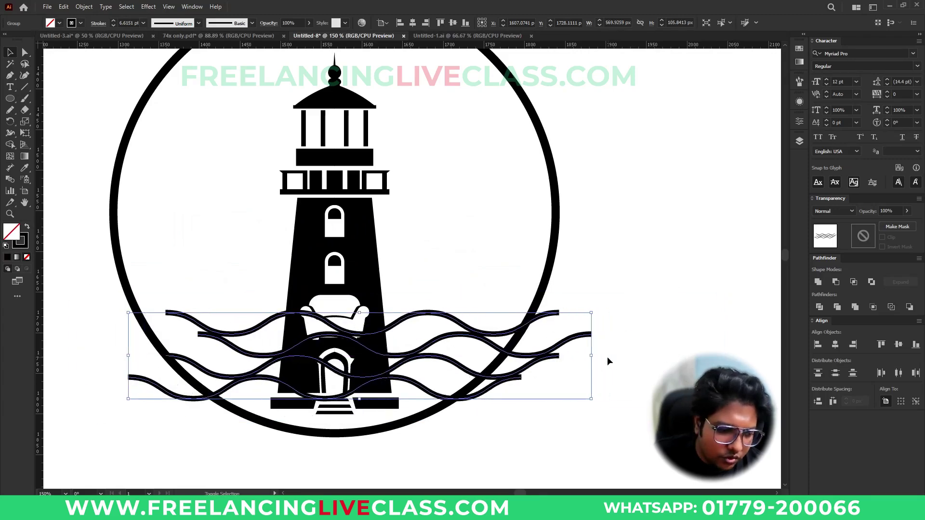
pyautogui.hotkey('shift', 'Down')
pyautogui.hotkey('shift', 'Down')
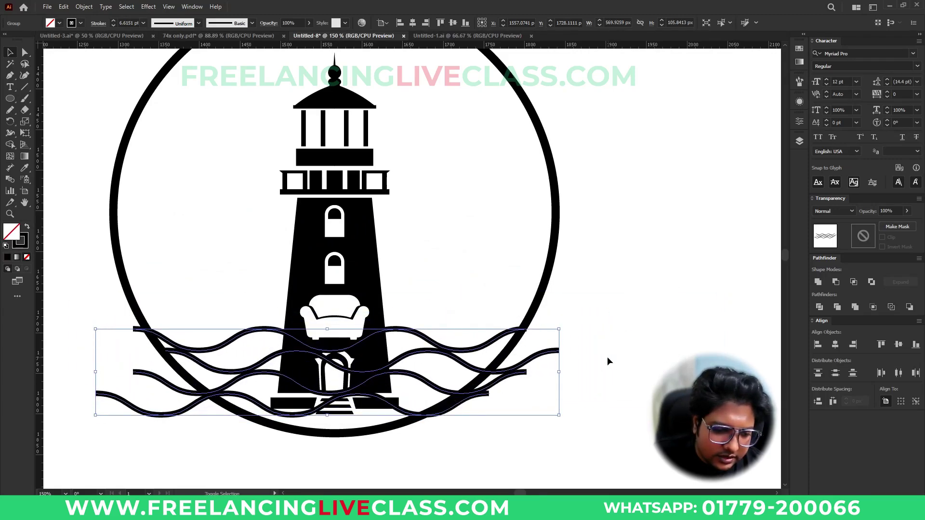
pyautogui.press('Left')
pyautogui.press('Left')
pyautogui.hotkey('shift', 'Down')
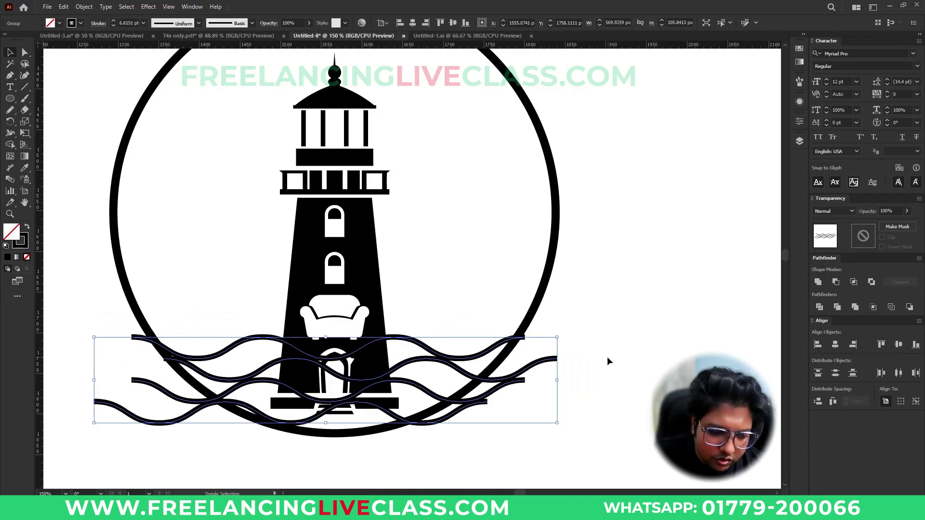
pyautogui.click(499, 450)
pyautogui.scroll(-1, 514, 438)
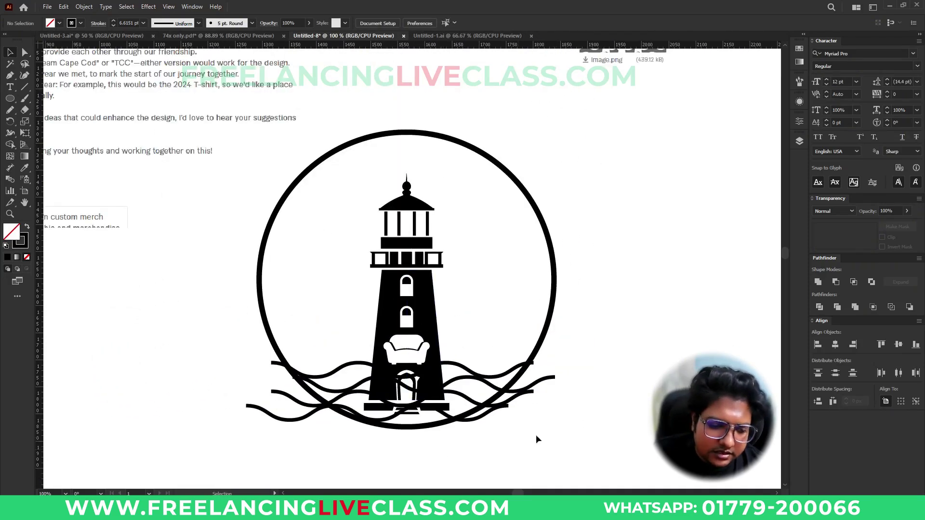
# Step: Reposition and scale the lighthouse to about 457 px high, standing on the top wave with its spire at the ring's top
pyautogui.click(436, 328)
pyautogui.keyDown('shift'); pyautogui.click(505, 170); pyautogui.keyUp('shift')
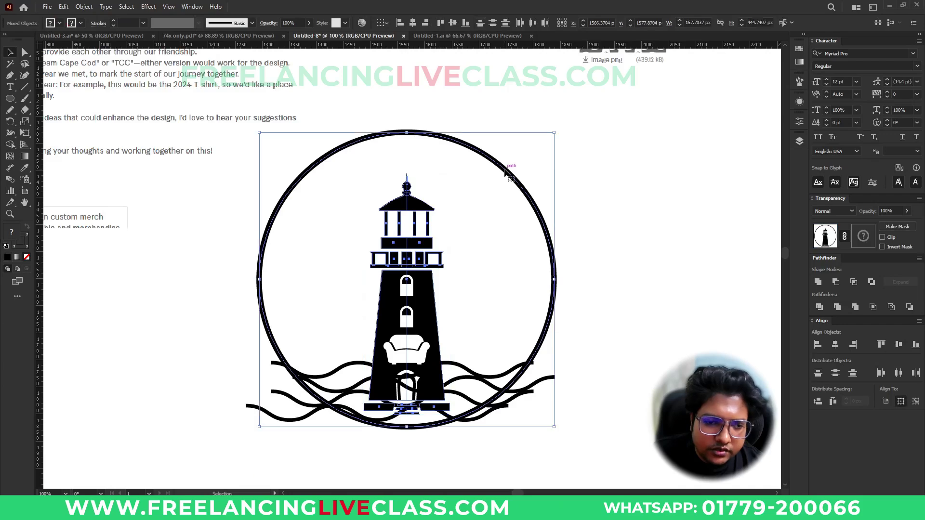
pyautogui.click(518, 287)
pyautogui.click(419, 381)
pyautogui.moveTo(410, 417); pyautogui.dragTo(407, 375)
pyautogui.click(473, 330)
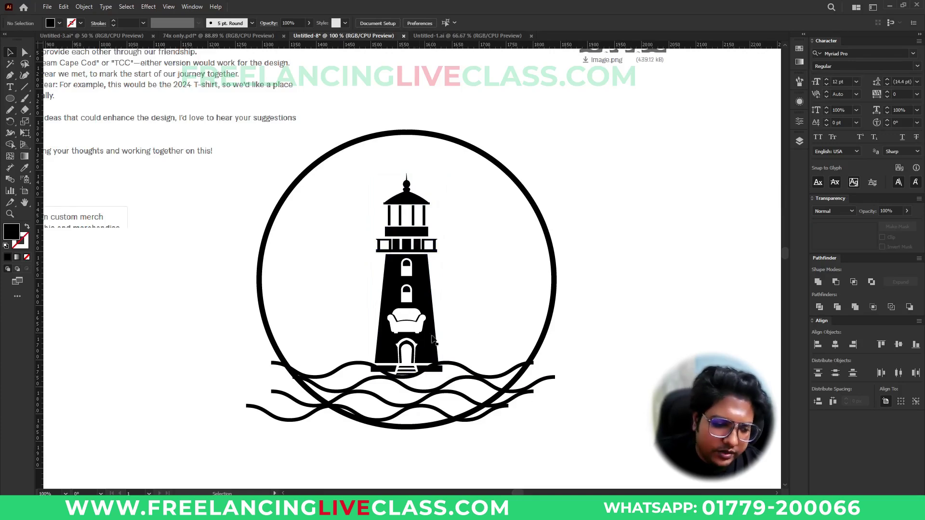
pyautogui.click(408, 232)
pyautogui.moveTo(407, 174); pyautogui.dragTo(407, 128)
pyautogui.click(485, 230)
# Step: Reduce the ring's stroke weight to 8 pt and deselect it
pyautogui.click(556, 280)
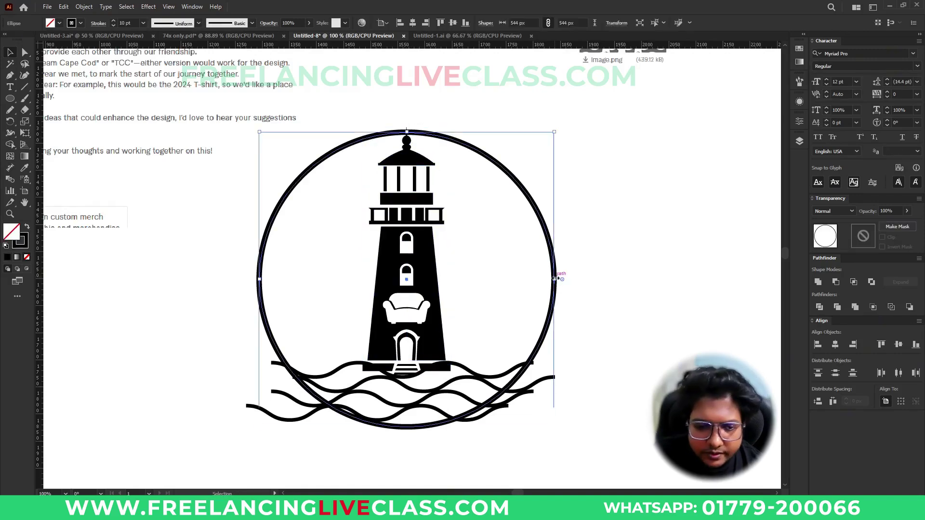
pyautogui.click(480, 311)
pyautogui.scroll(1, 518, 409)
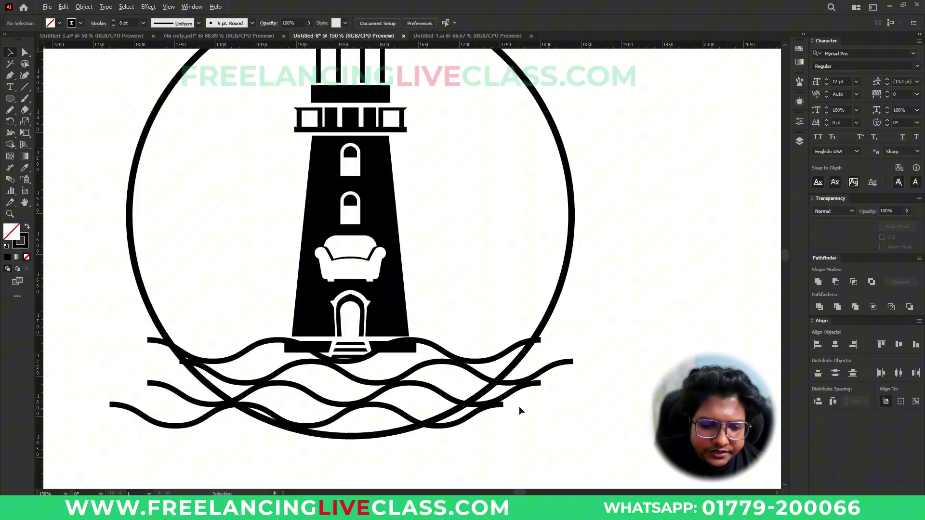
pyautogui.scroll(-1, 519, 406)
# Step: Expand the fill and stroke of the wave group into solid shapes
pyautogui.click(524, 382)
pyautogui.press('a')
pyautogui.hotkey('ctrl', 'e')
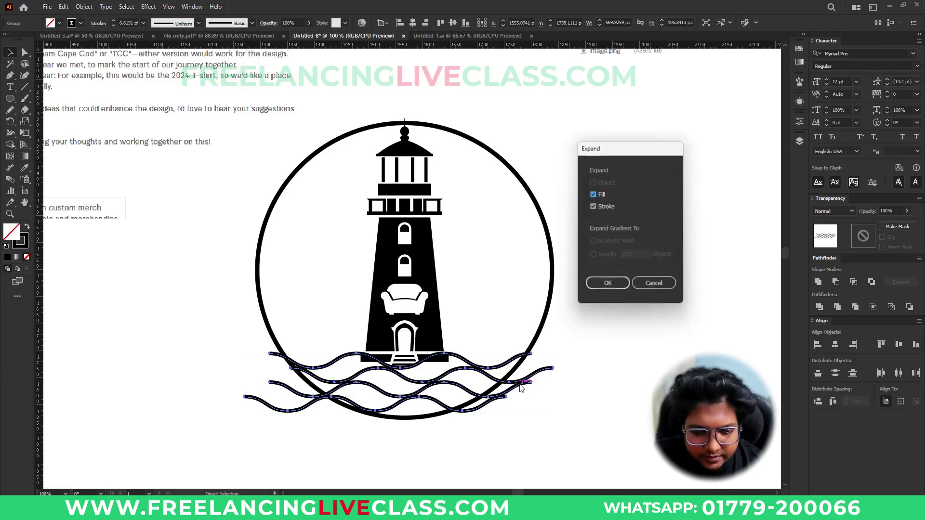
pyautogui.click(614, 284)
# Step: Erase the wave ends that extend beyond the right side of the ring, following its curve
pyautogui.hotkey('shift', 'e')
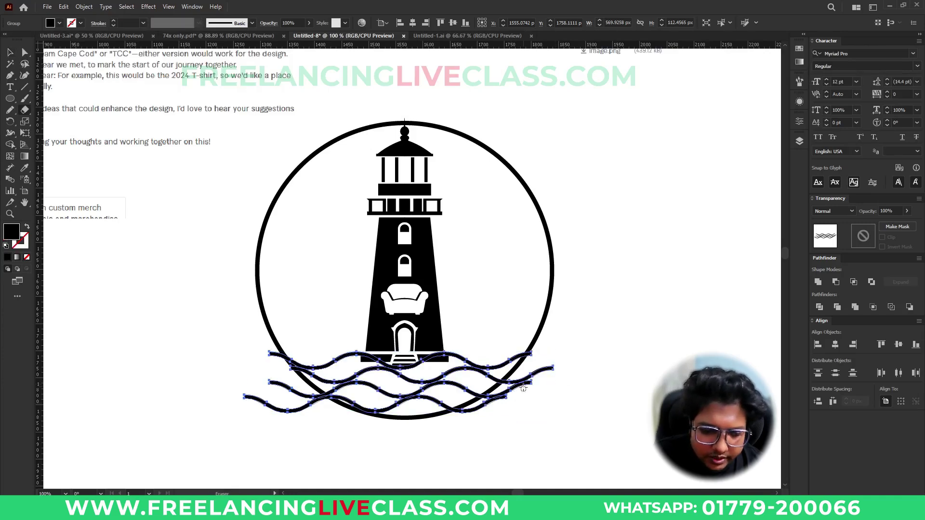
pyautogui.scroll(4, 522, 386)
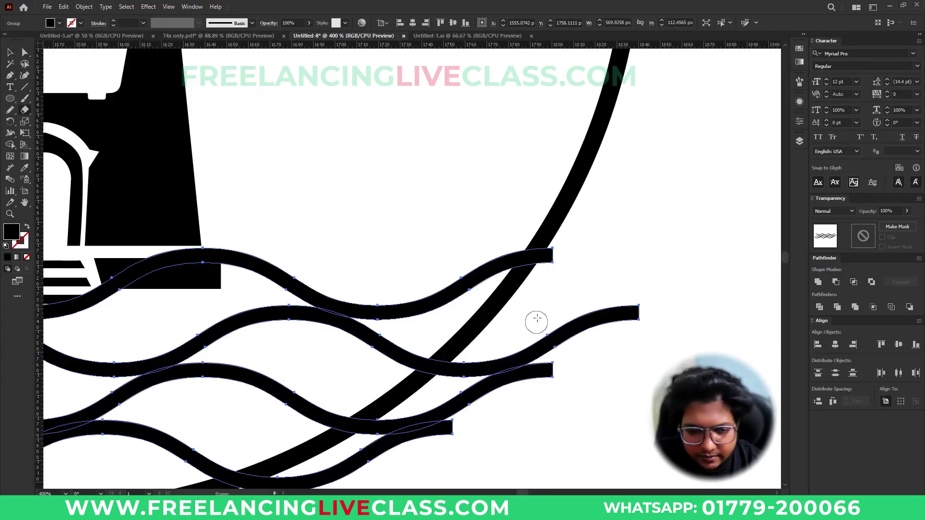
pyautogui.moveTo(562, 258); pyautogui.dragTo(562, 256)
pyautogui.moveTo(511, 337)
pyautogui.mouseDown()
pyautogui.moveTo(438, 406)
pyautogui.moveTo(642, 314)
pyautogui.moveTo(453, 430)
pyautogui.moveTo(589, 253)
pyautogui.moveTo(361, 345)
pyautogui.mouseUp()
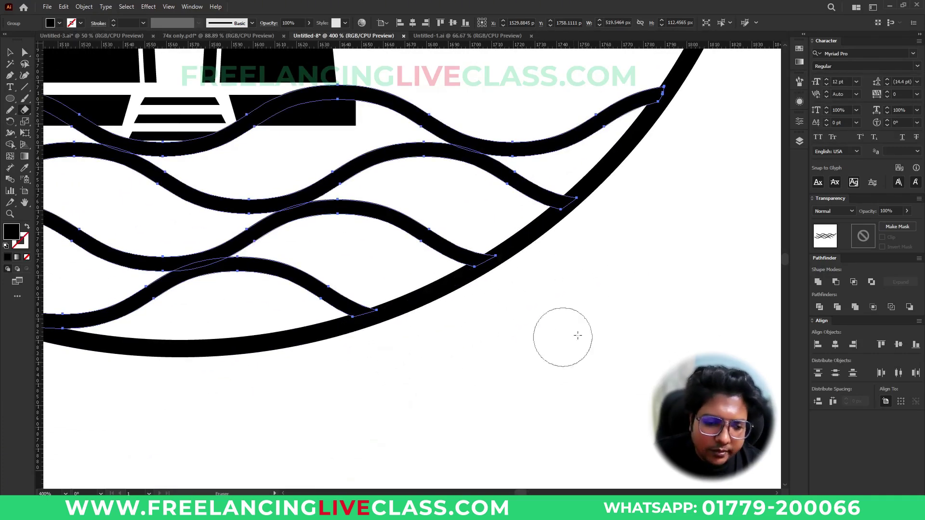
# Step: Erase the wave ends that extend beyond the left side of the ring and deselect the waves
pyautogui.scroll(-5, 555, 339)
pyautogui.scroll(5, 196, 334)
pyautogui.moveTo(155, 289); pyautogui.dragTo(255, 354)
pyautogui.hotkey('shift', 'e')
pyautogui.moveTo(134, 151)
pyautogui.mouseDown()
pyautogui.moveTo(169, 196)
pyautogui.moveTo(144, 140)
pyautogui.moveTo(244, 258)
pyautogui.moveTo(382, 359)
pyautogui.moveTo(341, 327)
pyautogui.moveTo(306, 355)
pyautogui.moveTo(196, 295)
pyautogui.moveTo(286, 365)
pyautogui.moveTo(157, 326)
pyautogui.mouseUp()
pyautogui.hotkey('ctrl', '-')
pyautogui.hotkey('ctrl', '-')
pyautogui.hotkey('ctrl', '-')
pyautogui.hotkey('ctrl', '-')
pyautogui.press('v')
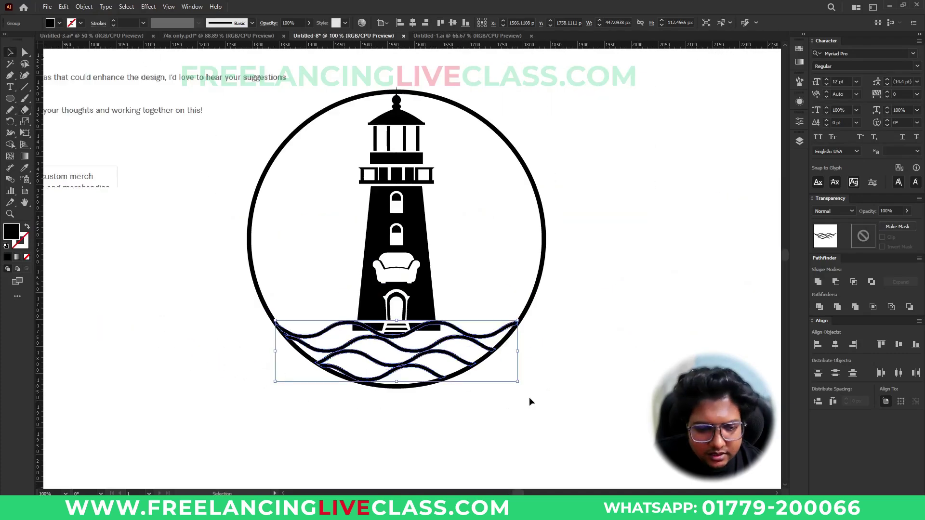
pyautogui.click(563, 391)
pyautogui.hotkey('ctrl', '+')
pyautogui.hotkey('ctrl', '-')
pyautogui.hotkey('ctrl', '-')
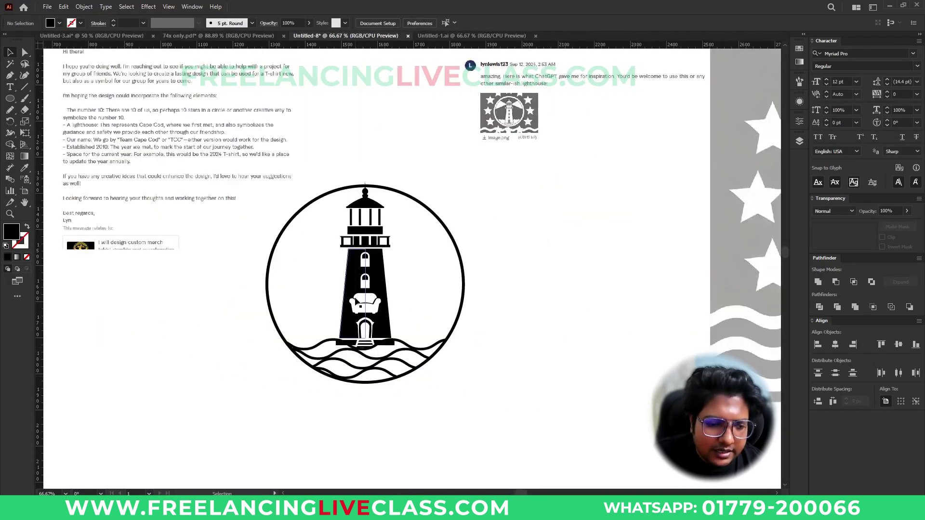
# Step: Place a spare copy of the lighthouse in the empty area beside the large reference image
pyautogui.click(357, 302)
pyautogui.moveTo(358, 302); pyautogui.dragTo(652, 253)
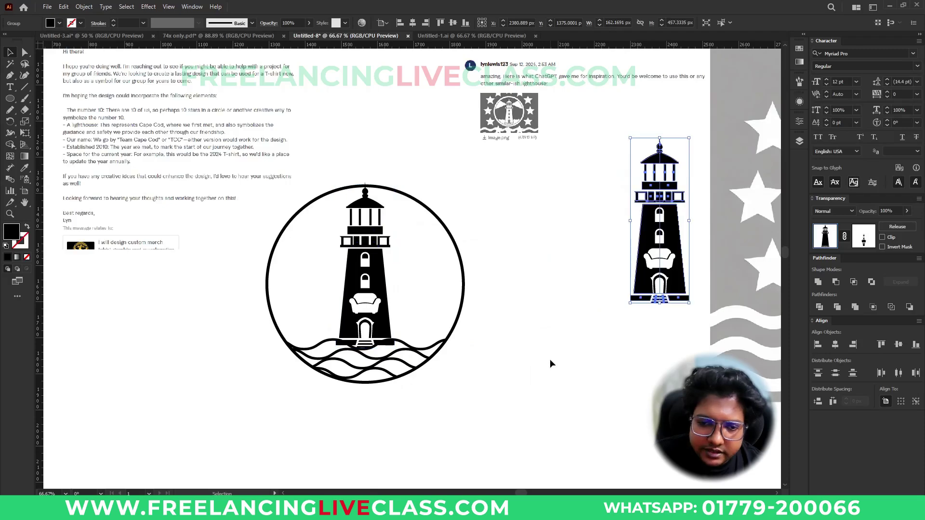
pyautogui.click(550, 359)
# Step: Erase the parts of the ringed lighthouse's base that hang below the top wave, then deselect it
pyautogui.scroll(6, 354, 344)
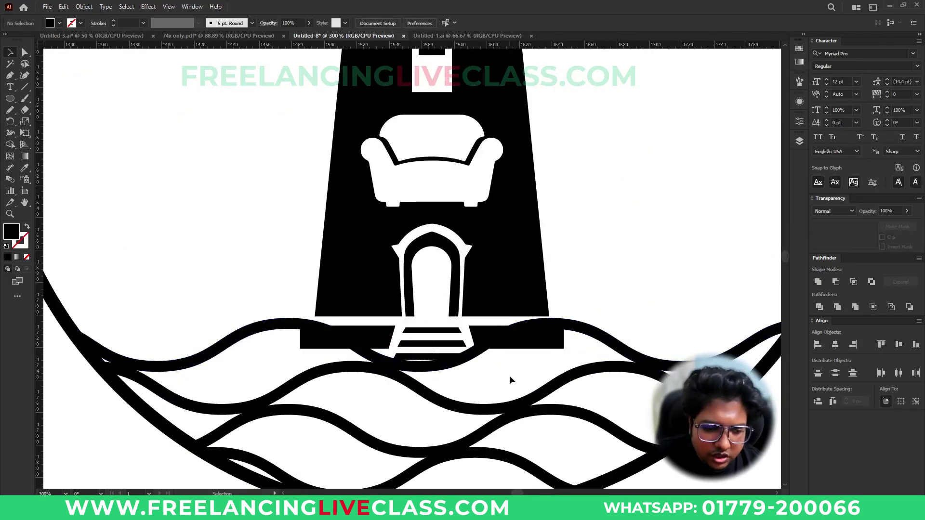
pyautogui.hscroll(4, 507, 377)
pyautogui.click(435, 344)
pyautogui.hotkey('shift', 'e')
pyautogui.moveTo(391, 365)
pyautogui.mouseDown()
pyautogui.moveTo(448, 343)
pyautogui.moveTo(482, 348)
pyautogui.mouseUp()
pyautogui.moveTo(369, 381)
pyautogui.mouseDown()
pyautogui.moveTo(285, 387)
pyautogui.moveTo(213, 351)
pyautogui.moveTo(169, 348)
pyautogui.mouseUp()
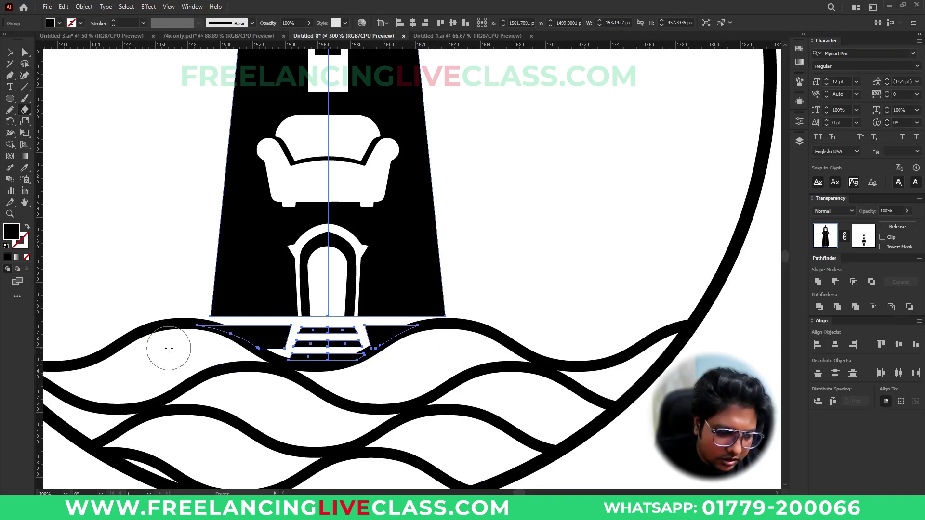
pyautogui.hotkey('ctrl', '-')
pyautogui.hotkey('ctrl', '-')
pyautogui.hotkey('ctrl', '-')
pyautogui.hotkey('ctrl', '-')
pyautogui.press('v')
pyautogui.click(546, 409)
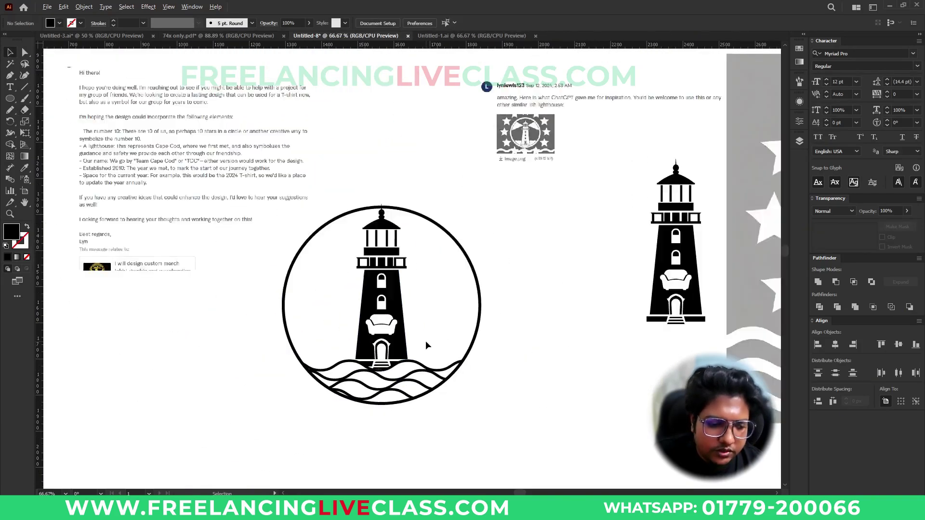
# Step: Extend the bottom edge of the ringed lighthouse slightly downward to close the gap between its steps and the top wave, then deselect it
pyautogui.scroll(5, 390, 369)
pyautogui.click(330, 360)
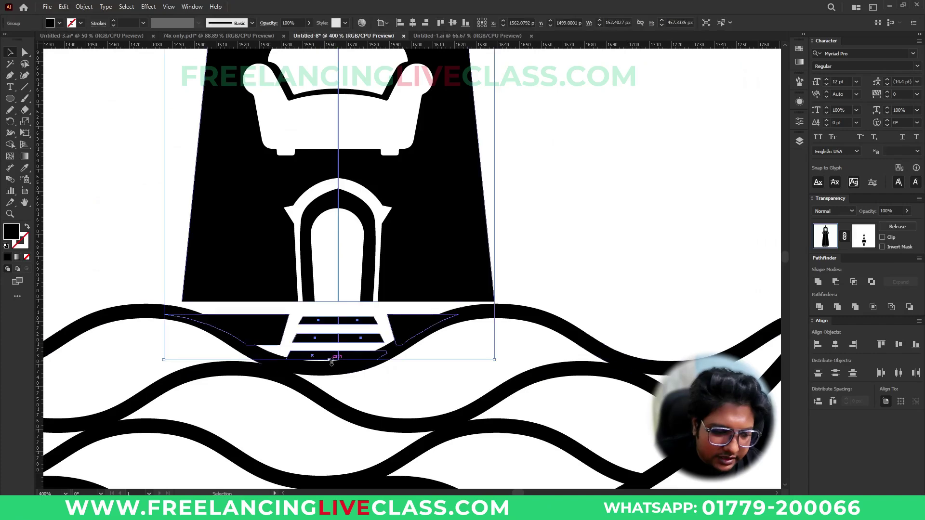
pyautogui.scroll(2, 330, 362)
pyautogui.moveTo(329, 361); pyautogui.dragTo(330, 362)
pyautogui.click(428, 403)
pyautogui.hotkey('ctrl', '-')
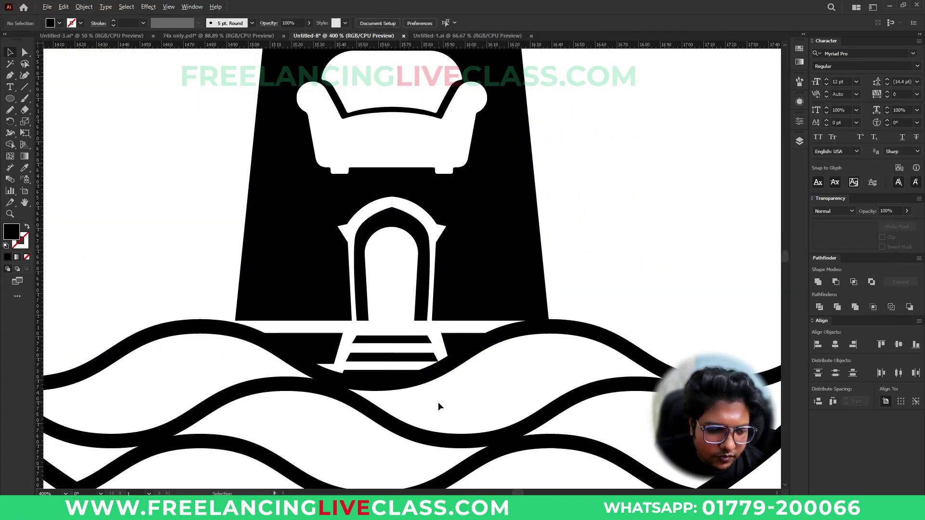
pyautogui.hotkey('ctrl', '1')
# Step: Scale the ringed lighthouse down proportionally from its top, keeping its base on the waves and its spire clear of the ring
pyautogui.moveTo(530, 324); pyautogui.dragTo(498, 327)
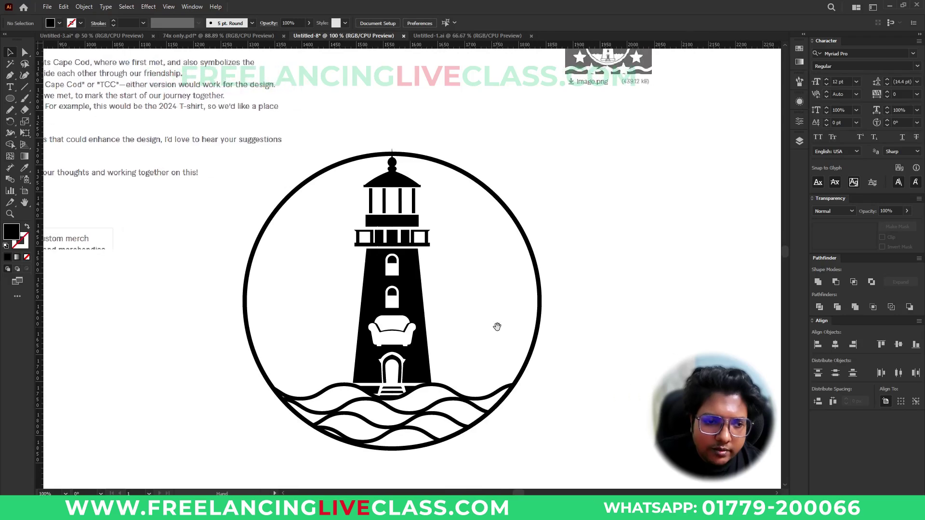
pyautogui.click(399, 231)
pyautogui.moveTo(392, 153); pyautogui.dragTo(392, 177)
pyautogui.click(496, 276)
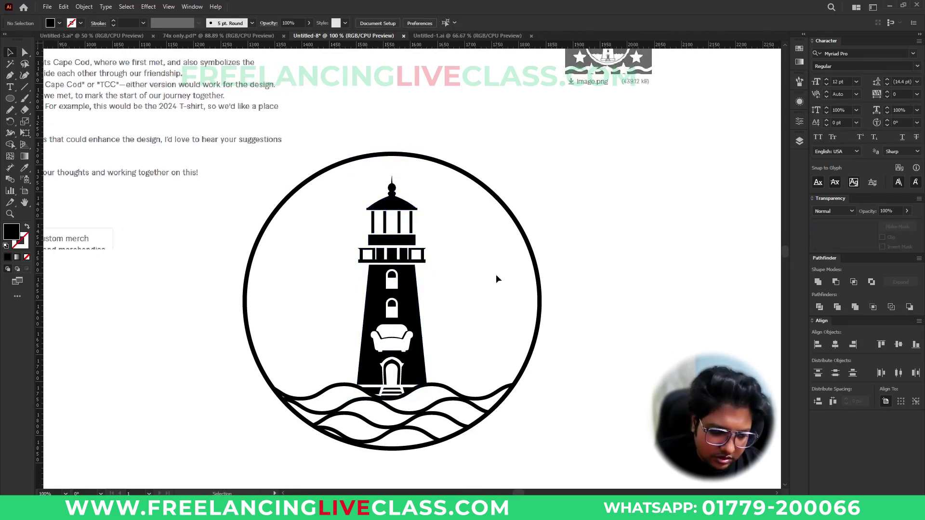
pyautogui.click(400, 205)
pyautogui.click(446, 236)
# Step: Draw two 8 pt black lines fanning out from the lantern room past the ring's right edge, modelled on the reference image's light beam
pyautogui.scroll(-3, 332, 299)
pyautogui.scroll(5, 617, 250)
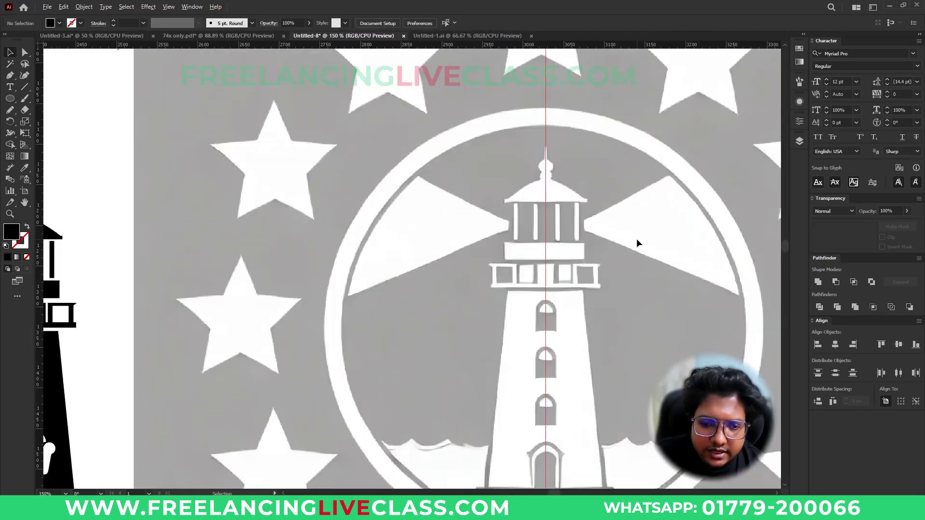
pyautogui.scroll(-4, 637, 239)
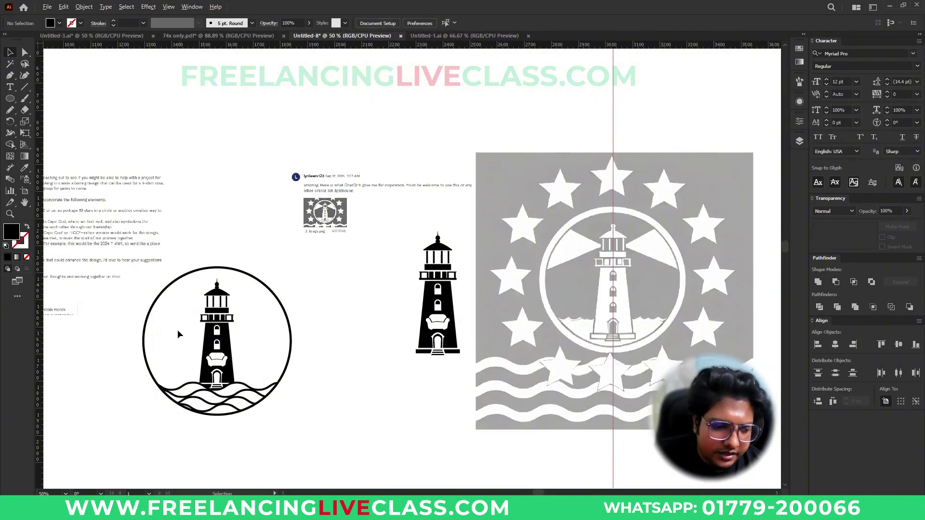
pyautogui.scroll(3, 178, 331)
pyautogui.click(23, 86)
pyautogui.press('v')
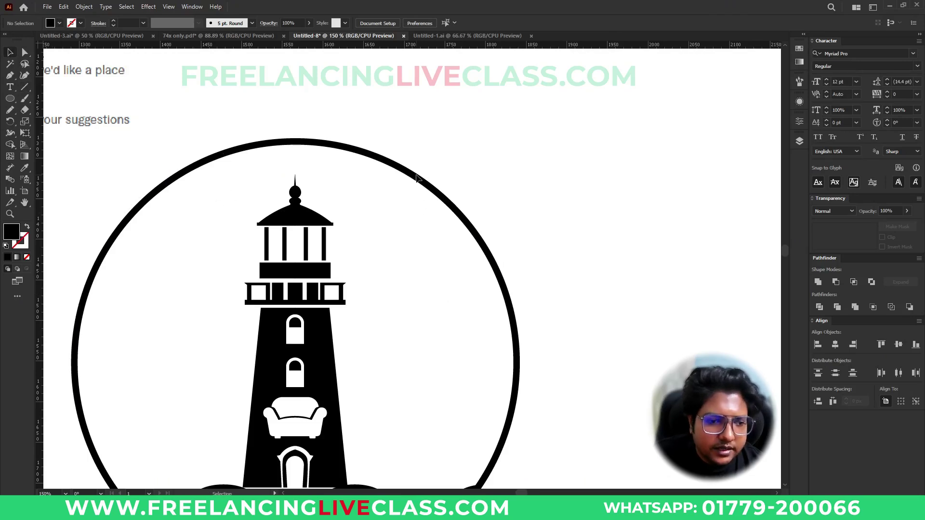
pyautogui.click(413, 177)
pyautogui.click(404, 218)
pyautogui.click(25, 88)
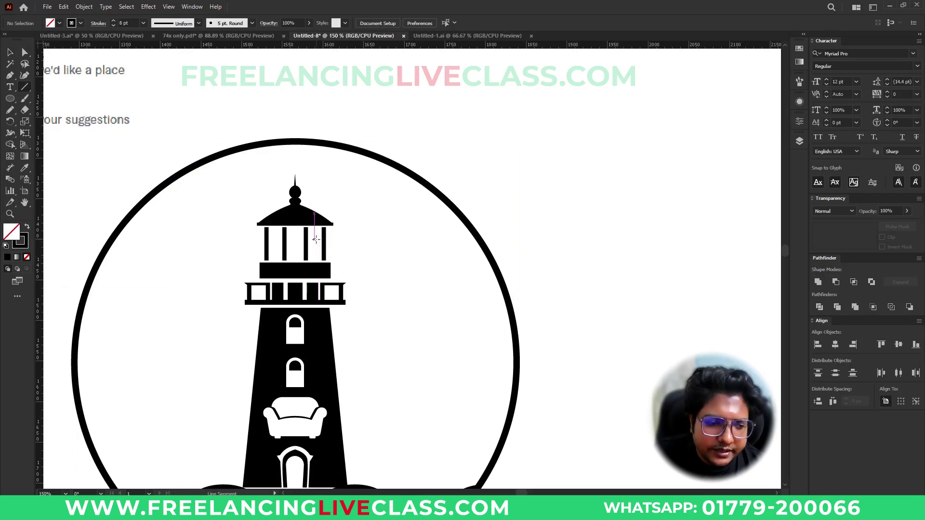
pyautogui.moveTo(314, 242); pyautogui.dragTo(477, 158)
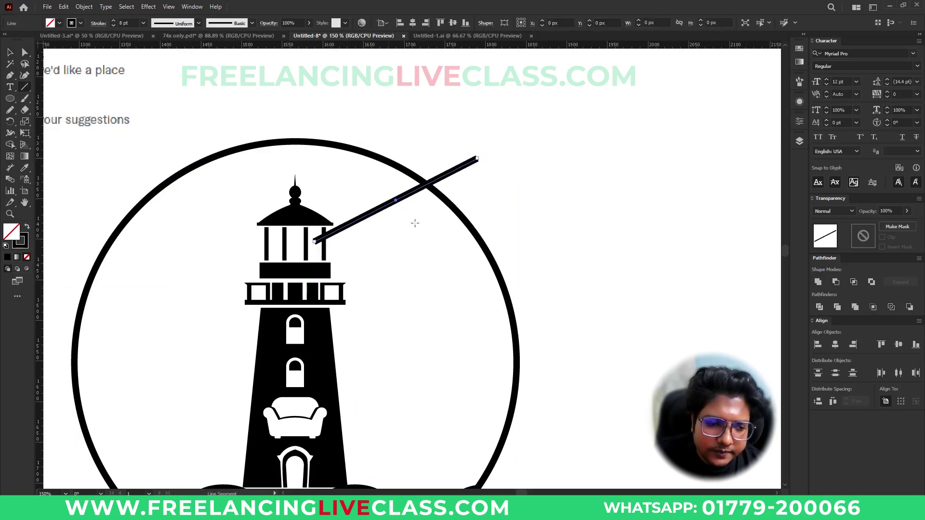
pyautogui.moveTo(313, 248)
pyautogui.mouseDown()
pyautogui.moveTo(522, 291)
pyautogui.moveTo(557, 310)
pyautogui.moveTo(548, 308)
pyautogui.mouseUp()
# Step: Apply a tapered width profile to both beam lines, thick at the lantern and narrowing to a point at the outer ends
pyautogui.press('v')
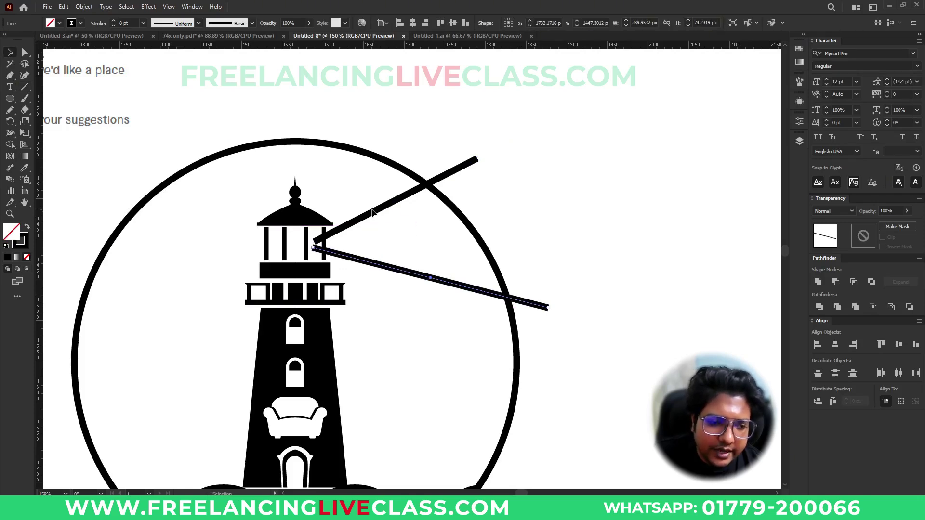
pyautogui.keyDown('shift'); pyautogui.click(374, 210); pyautogui.keyUp('shift')
pyautogui.click(163, 23)
pyautogui.click(163, 101)
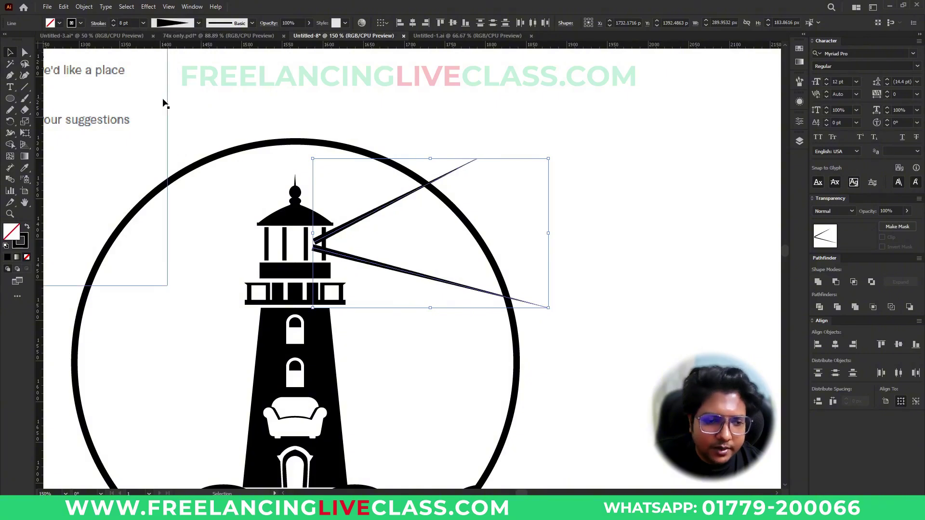
pyautogui.click(394, 230)
pyautogui.click(370, 214)
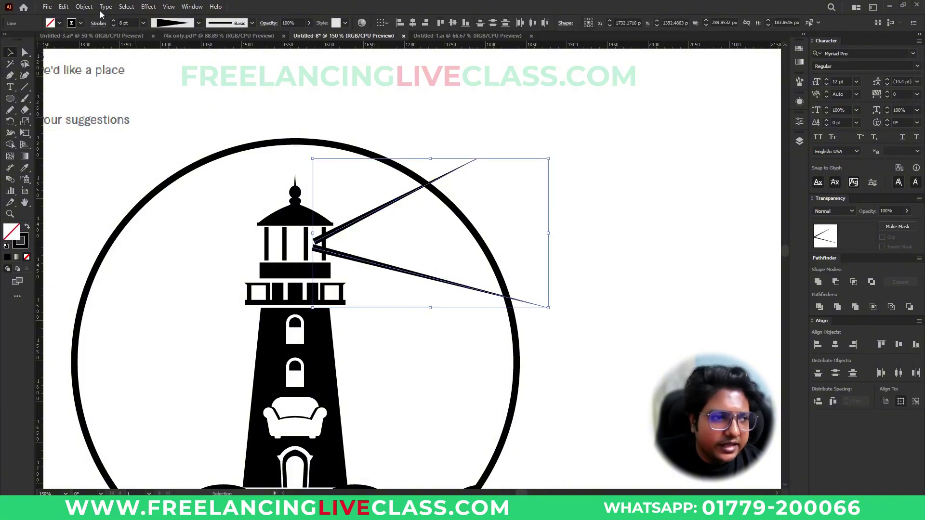
# Step: Make a blend between the two tapered light rays beside the lighthouse lantern
pyautogui.click(85, 7)
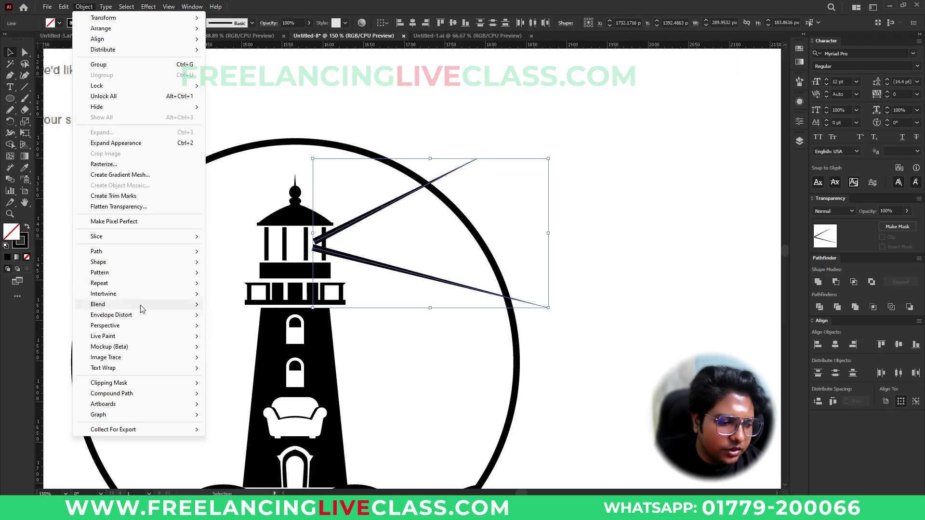
pyautogui.moveTo(142, 308)
pyautogui.click(229, 304)
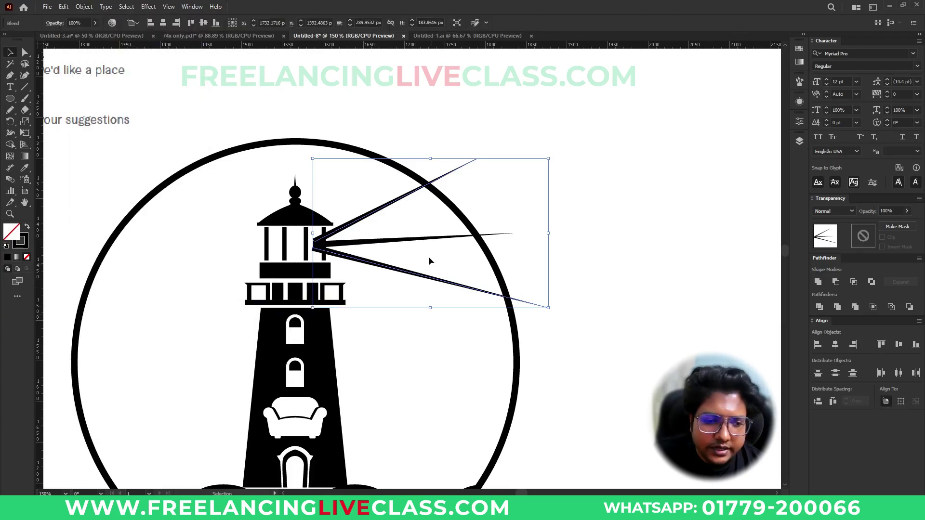
# Step: Set the ray blend's spacing to Specified Steps with 8 steps
pyautogui.doubleClick(10, 183)
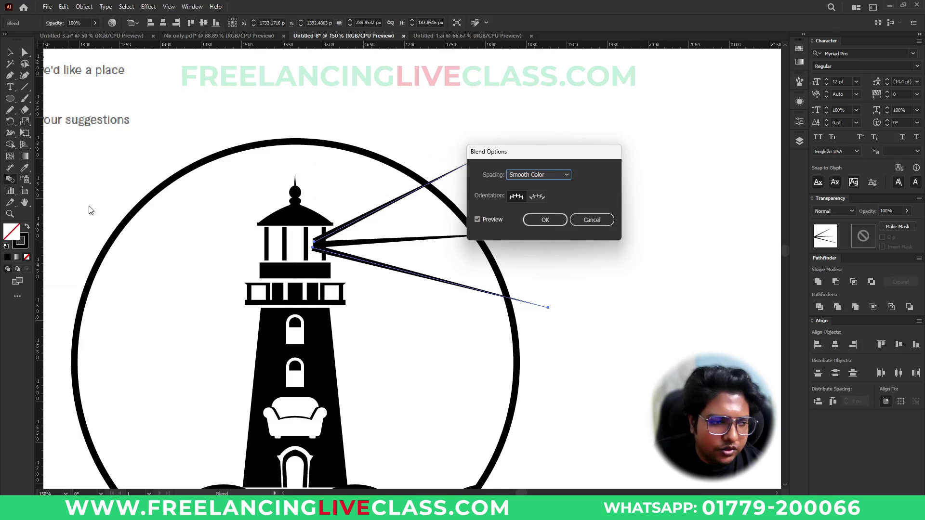
pyautogui.click(552, 175)
pyautogui.click(544, 191)
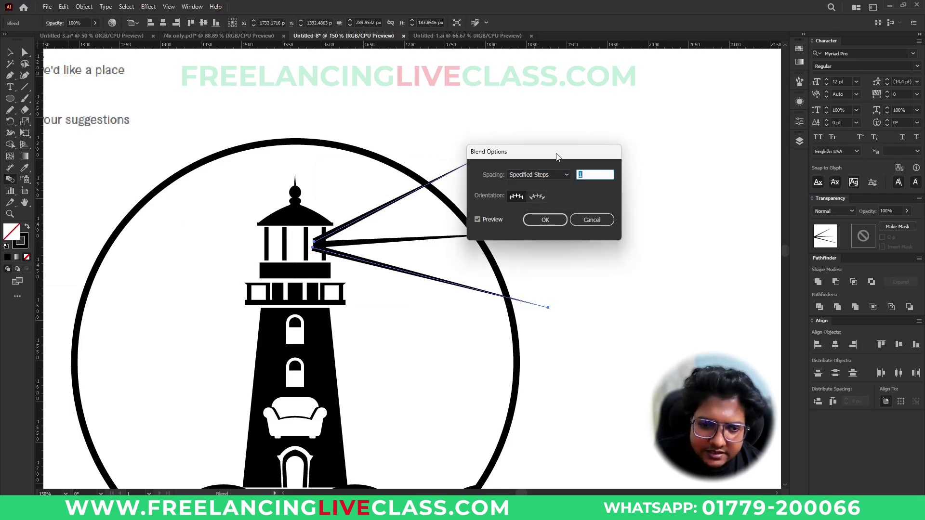
pyautogui.moveTo(558, 154); pyautogui.dragTo(615, 100)
pyautogui.press('Up')
pyautogui.press('Up')
pyautogui.press('Up')
pyautogui.press('Up')
pyautogui.press('Up')
pyautogui.press('Up')
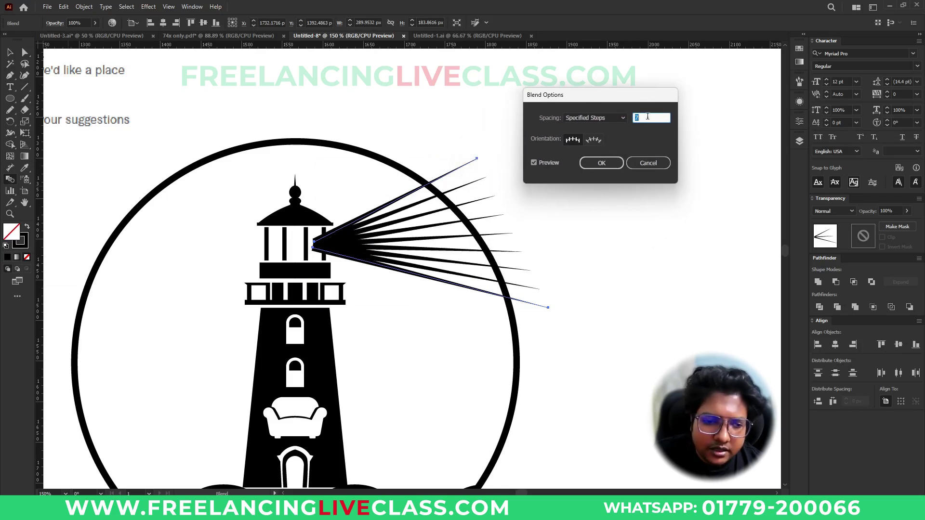
pyautogui.press('Down')
pyautogui.press('Down')
pyautogui.press('Down')
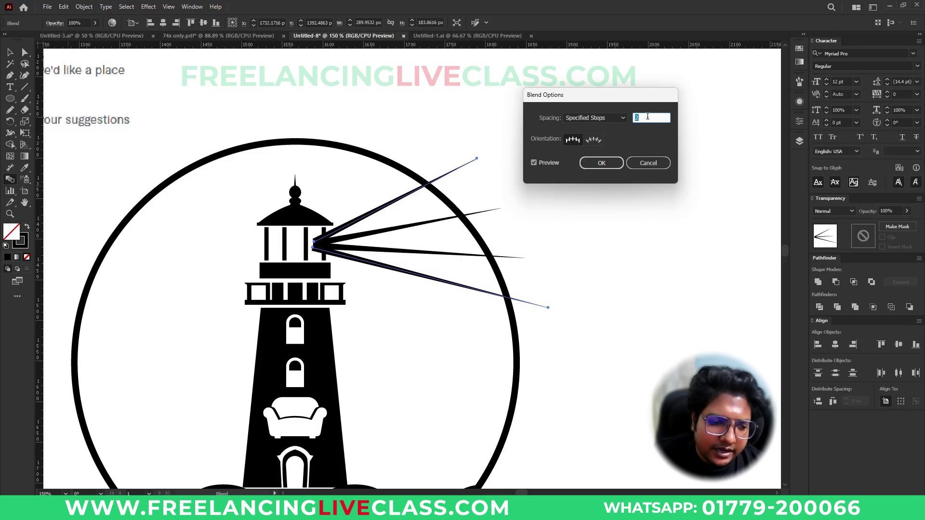
pyautogui.press('Up')
pyautogui.press('Up')
pyautogui.press('Up')
pyautogui.press('Up')
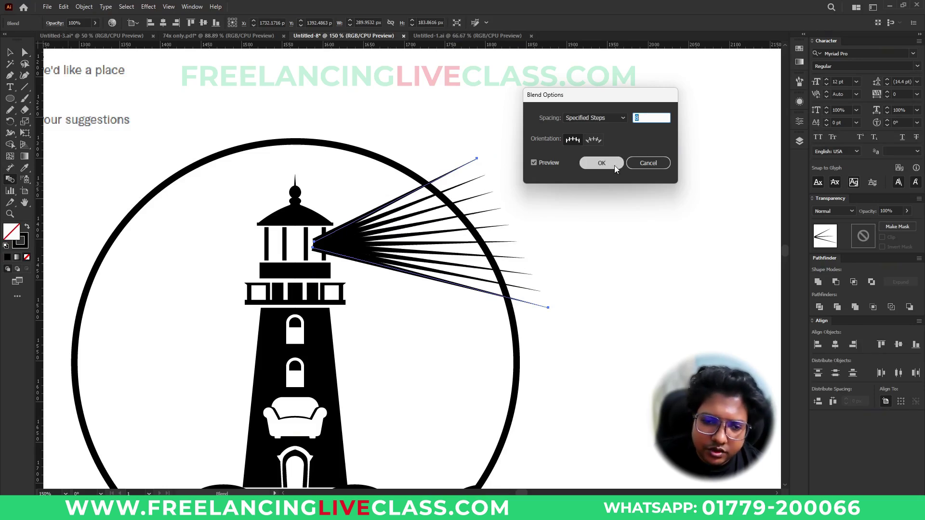
pyautogui.click(603, 164)
pyautogui.press('v')
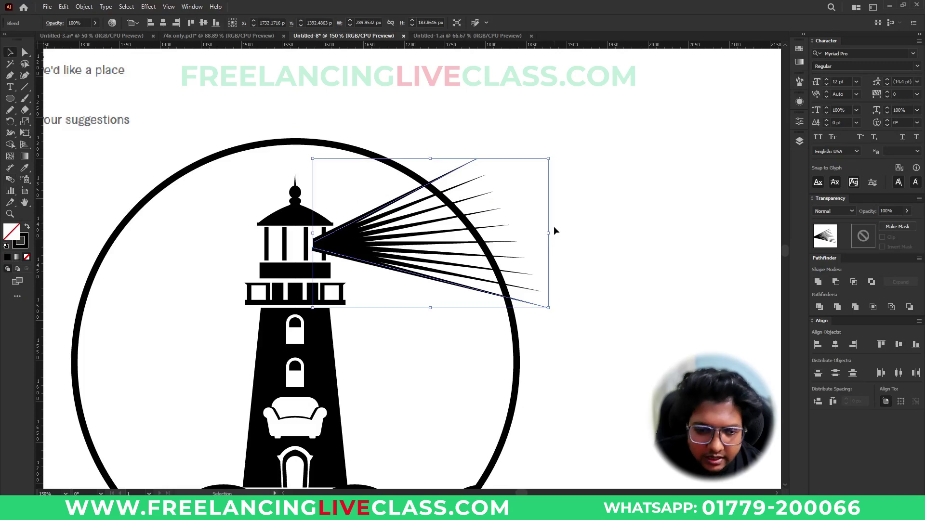
# Step: Resize and reposition the fan of rays to about 248 × 157 px, spanning from the lantern to the circle's edge
pyautogui.moveTo(551, 234); pyautogui.dragTo(520, 233)
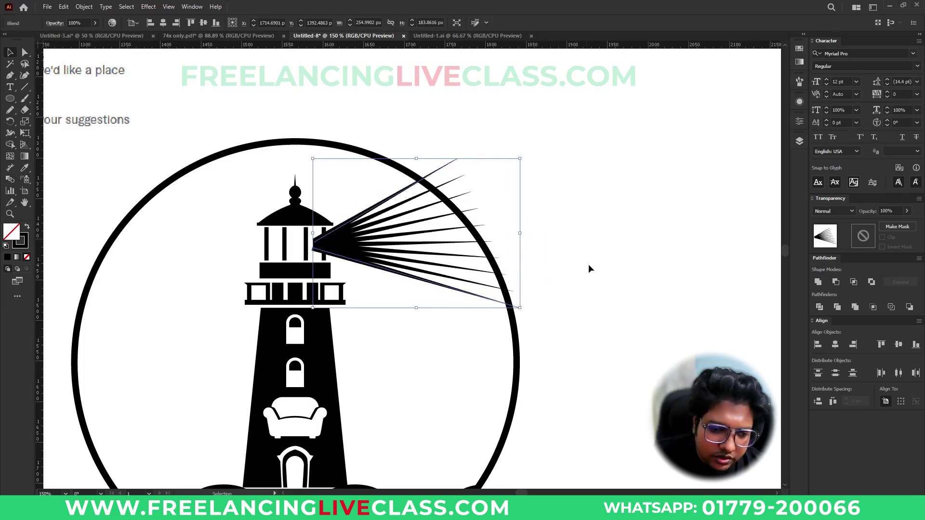
pyautogui.moveTo(313, 235); pyautogui.dragTo(283, 234)
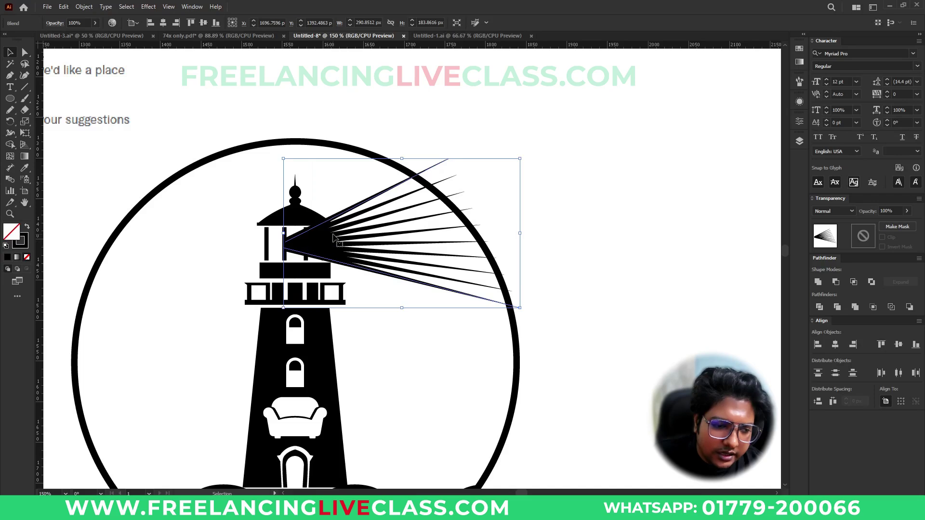
pyautogui.moveTo(406, 246); pyautogui.dragTo(426, 249)
pyautogui.moveTo(534, 237); pyautogui.dragTo(512, 237)
pyautogui.moveTo(303, 236); pyautogui.dragTo(316, 238)
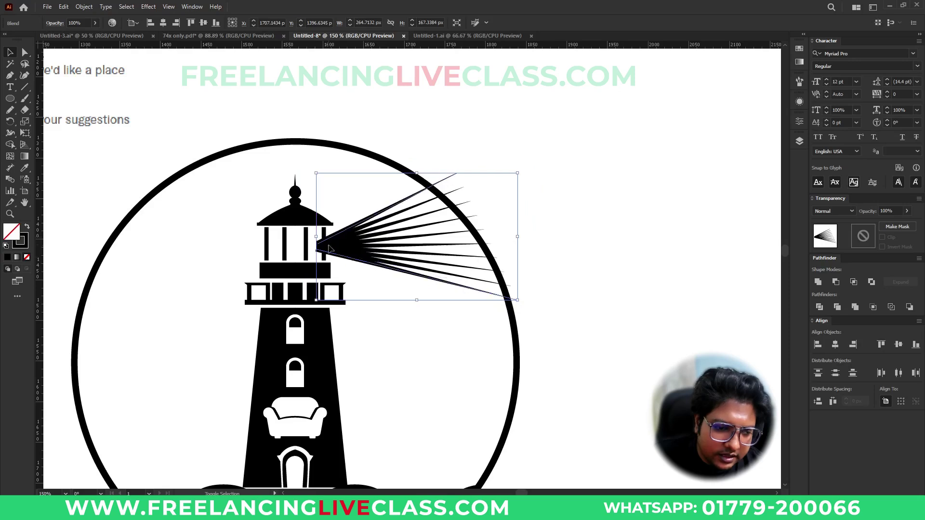
pyautogui.click(410, 324)
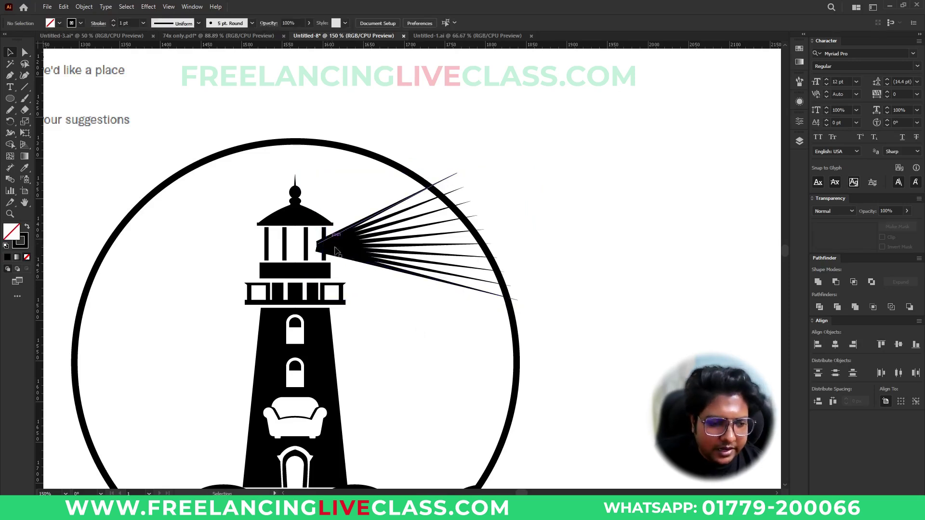
# Step: Duplicate the ray fan to the other side of the lighthouse and reflect the copy so it mirrors the original
pyautogui.moveTo(412, 305); pyautogui.dragTo(508, 259)
pyautogui.click(461, 206)
pyautogui.moveTo(479, 208); pyautogui.dragTo(232, 209)
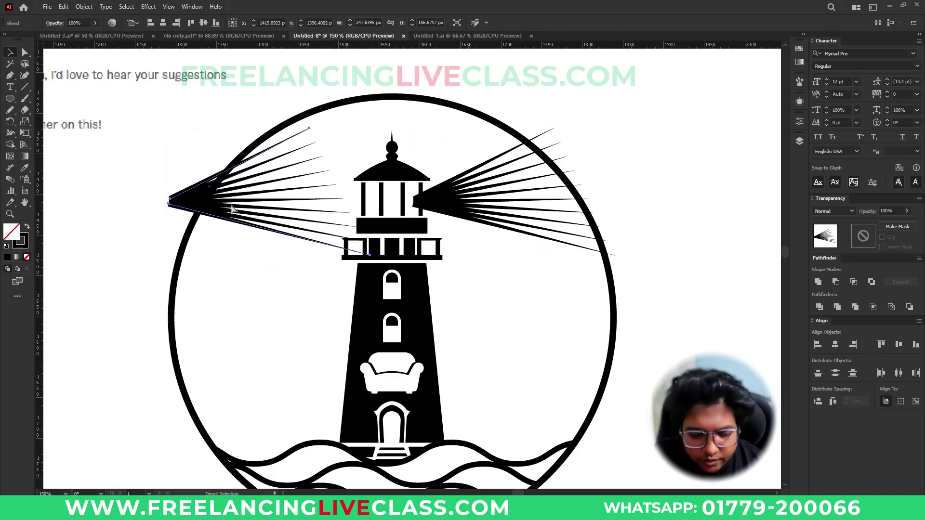
pyautogui.press('o')
pyautogui.press('Return')
pyautogui.click(466, 312)
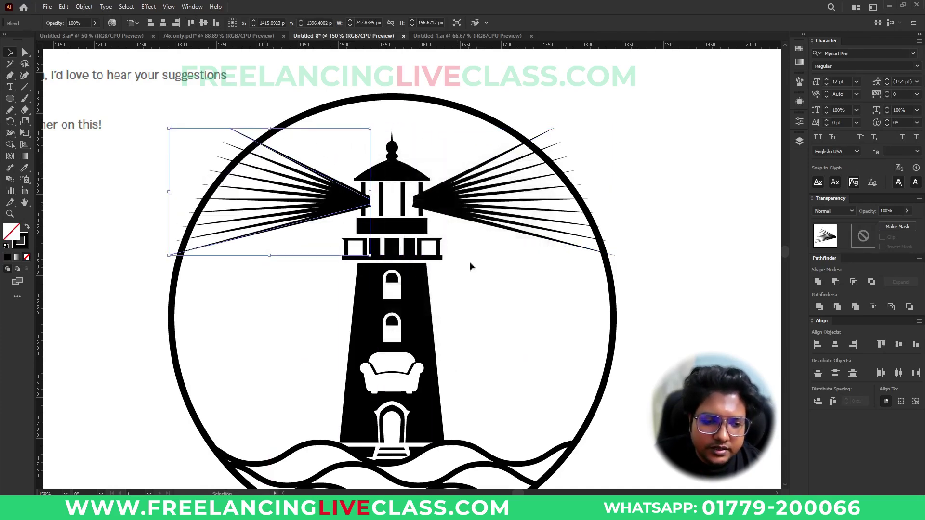
# Step: Align the two ray fans vertically with each other and group them
pyautogui.keyDown('shift'); pyautogui.click(481, 201); pyautogui.keyUp('shift')
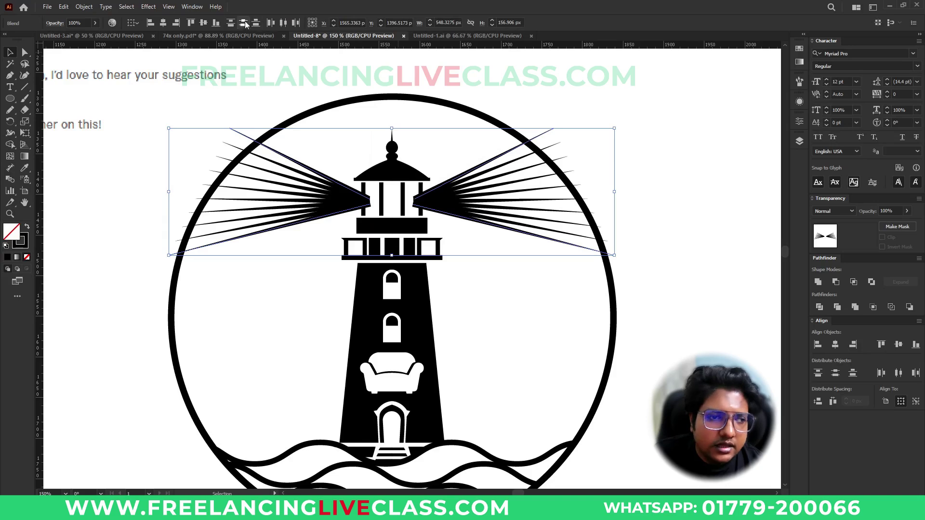
pyautogui.click(202, 24)
pyautogui.press('a')
pyautogui.press('v')
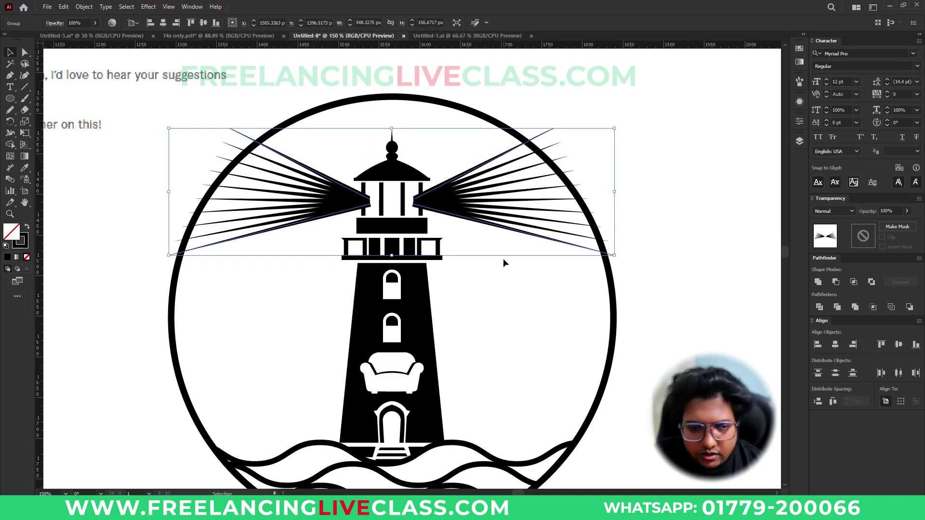
# Step: Centre the grouped rays horizontally within the circle outline
pyautogui.keyDown('shift'); pyautogui.click(479, 118); pyautogui.keyUp('shift')
pyautogui.click(479, 118)
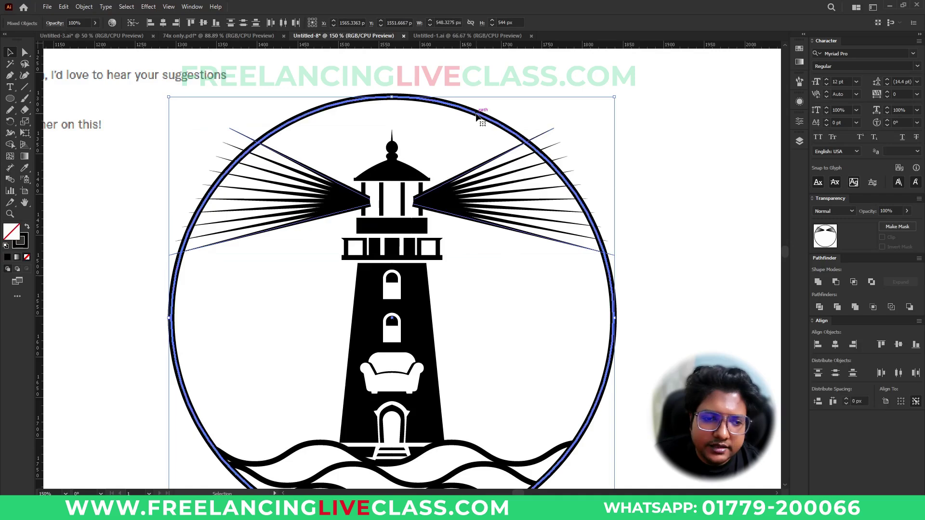
pyautogui.click(173, 23)
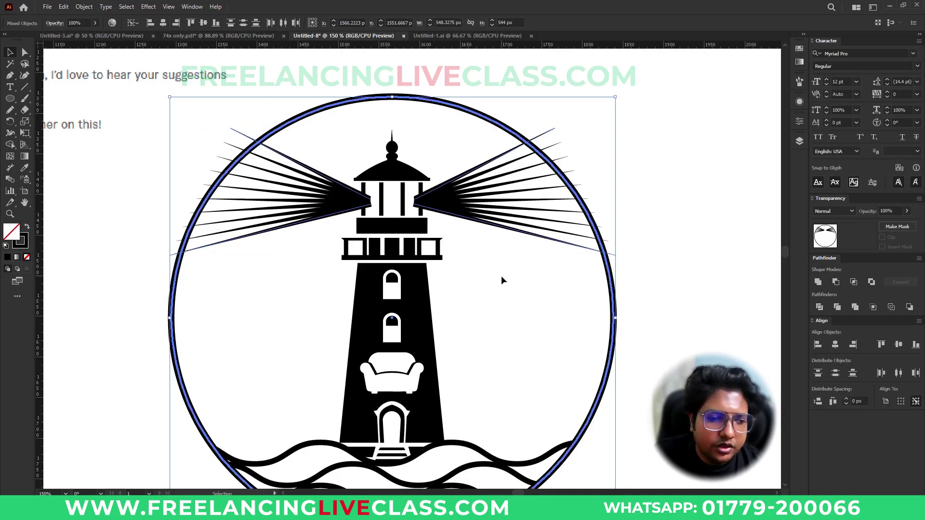
pyautogui.click(499, 275)
# Step: Copy the circle outline and remove it from around the lighthouse artwork
pyautogui.click(521, 233)
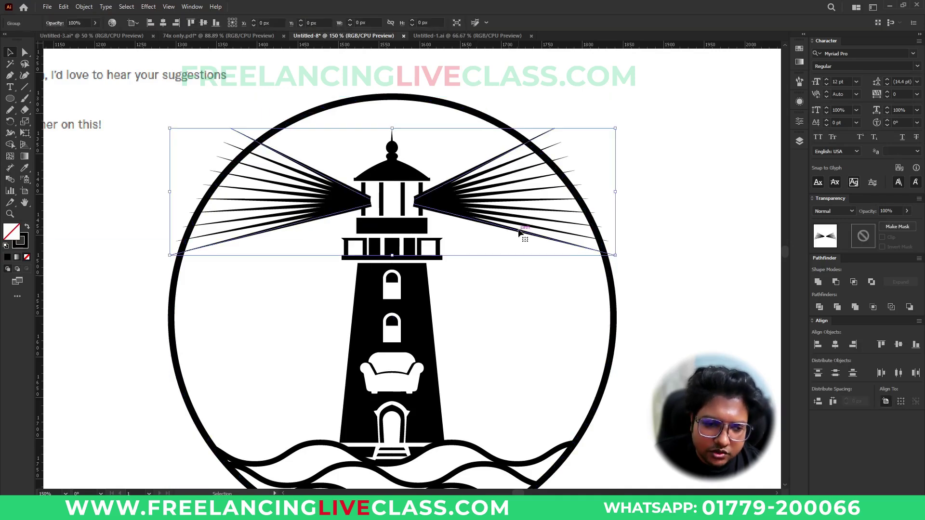
pyautogui.scroll(-1, 536, 176)
pyautogui.click(502, 264)
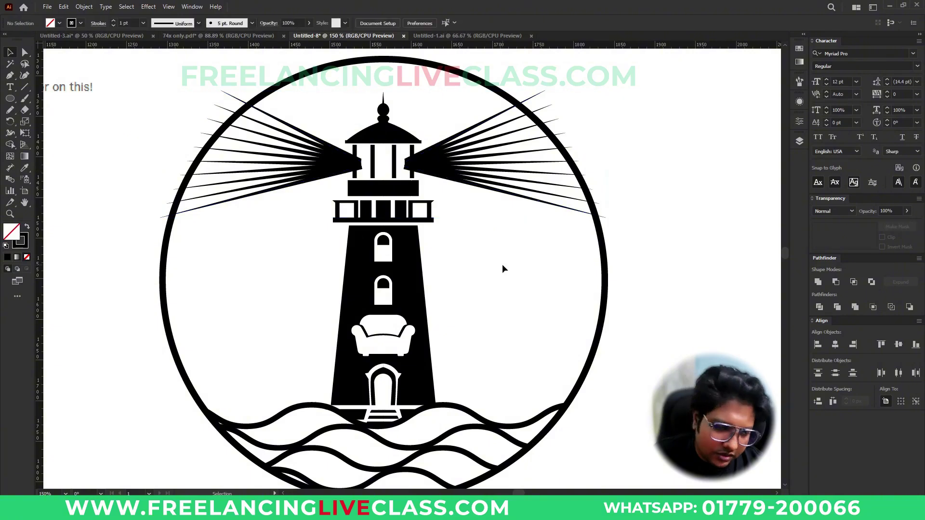
pyautogui.scroll(-1, 626, 298)
pyautogui.click(607, 260)
pyautogui.press('a')
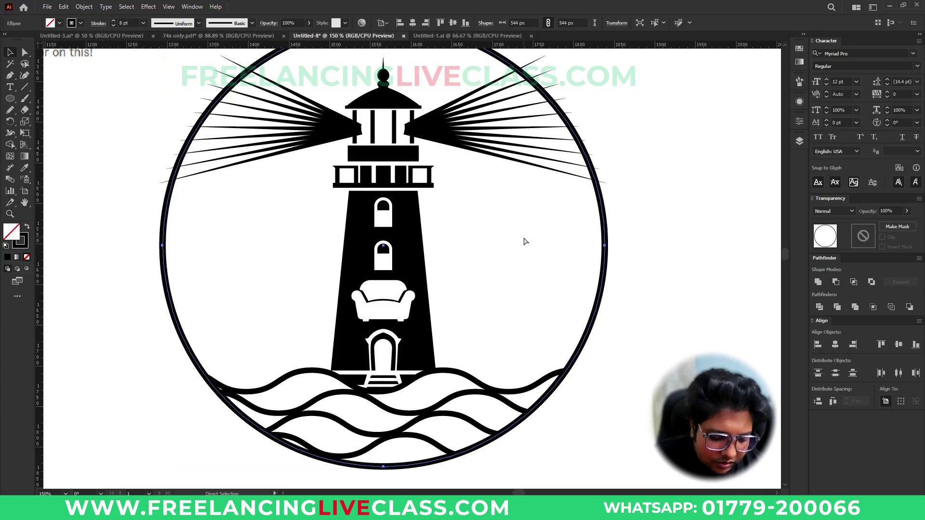
pyautogui.press('Delete')
pyautogui.hotkey('ctrl', '-')
pyautogui.hotkey('ctrl', '-')
pyautogui.press('v')
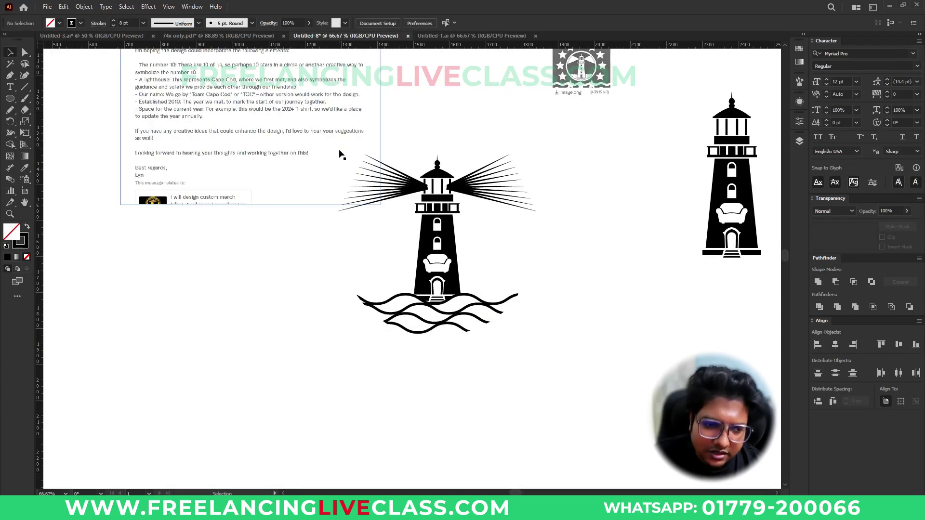
# Step: Move the client brief image clear of the rays and paste the copied circle in front of the lighthouse artwork
pyautogui.moveTo(340, 154); pyautogui.dragTo(255, 140)
pyautogui.click(426, 140)
pyautogui.moveTo(333, 130); pyautogui.dragTo(569, 378)
pyautogui.press('a')
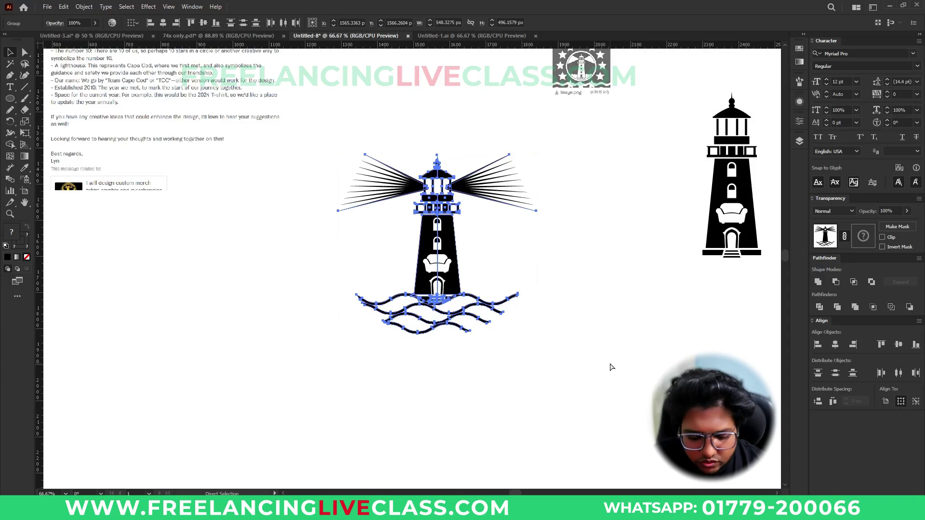
pyautogui.hotkey('ctrl', 'f')
pyautogui.click(612, 285)
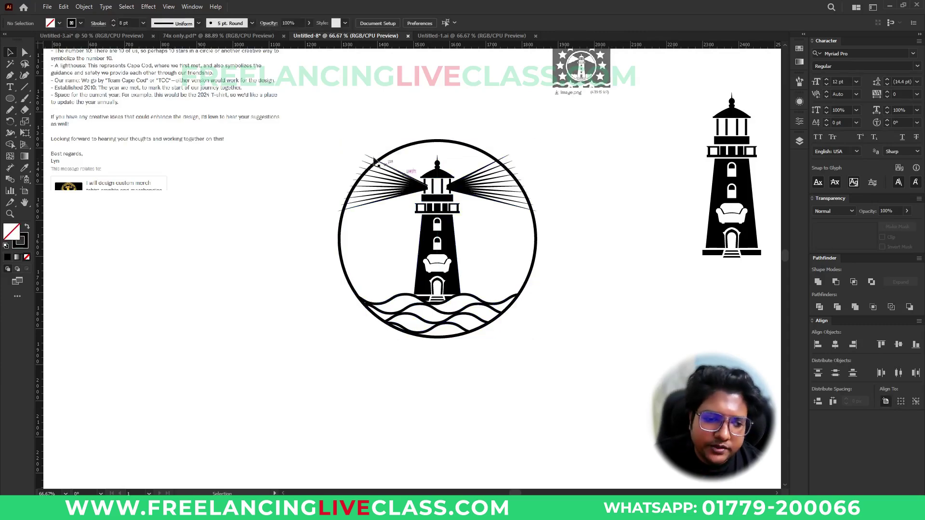
# Step: Make a clipping mask of the rays, lighthouse and waves with the circle, and paste the circle outline back in front
pyautogui.moveTo(321, 124); pyautogui.dragTo(594, 394)
pyautogui.rightClick(457, 226)
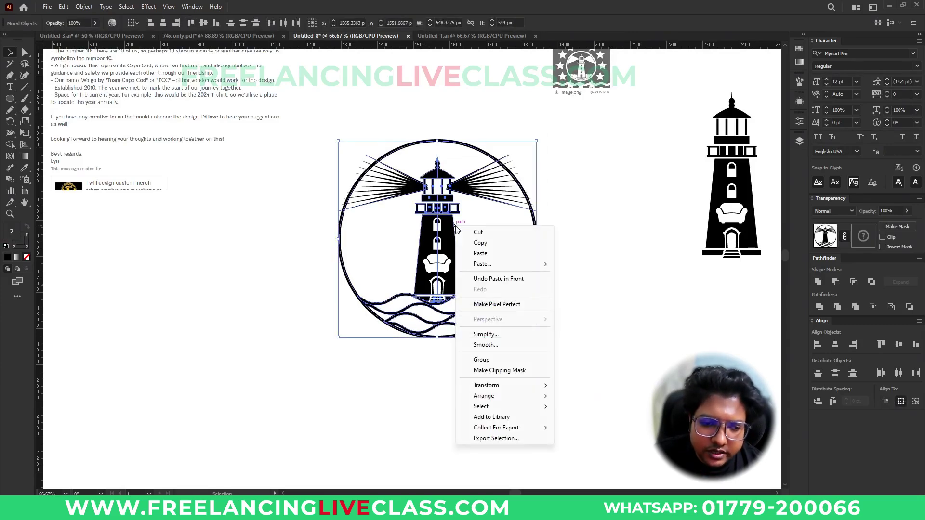
pyautogui.click(494, 370)
pyautogui.click(591, 327)
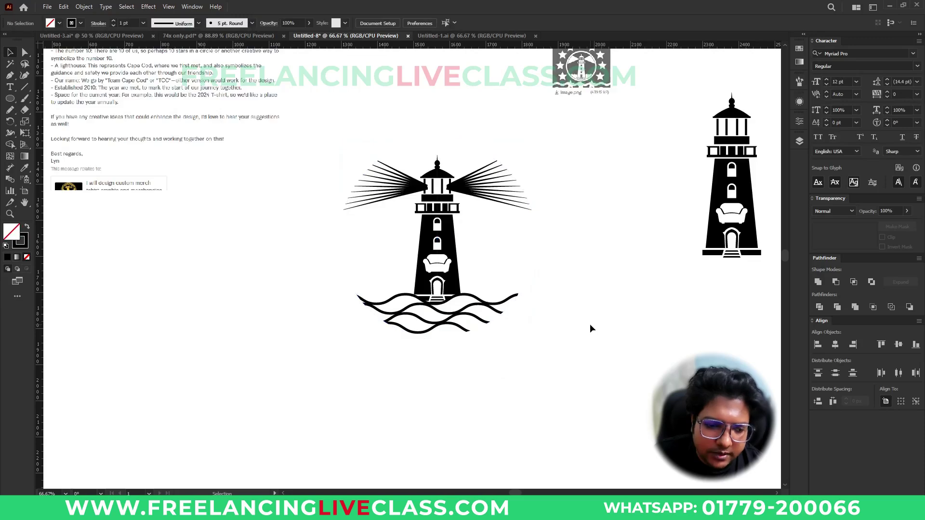
pyautogui.hotkey('ctrl', 'z')
pyautogui.click(591, 325)
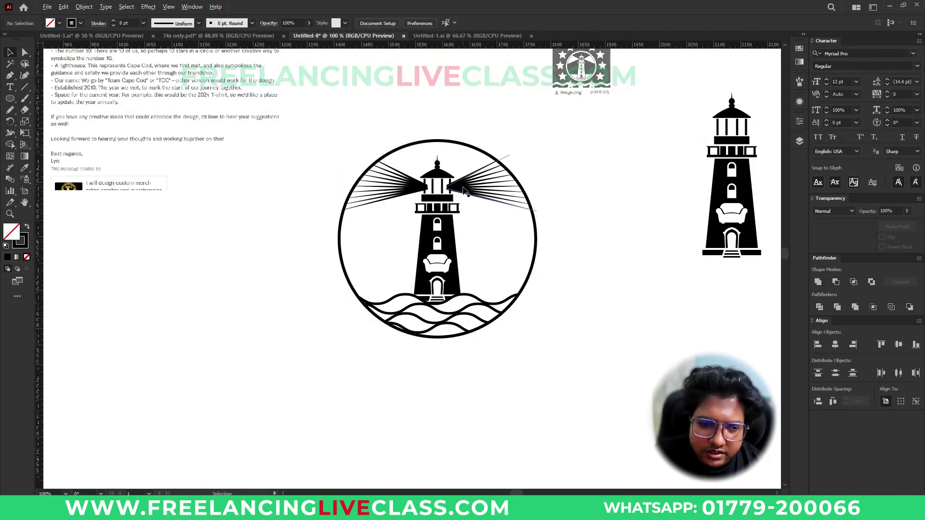
# Step: Isolate the ray group inside the clip group and create an unclipped opacity mask for it
pyautogui.scroll(2, 463, 190)
pyautogui.doubleClick(464, 191)
pyautogui.click(464, 192)
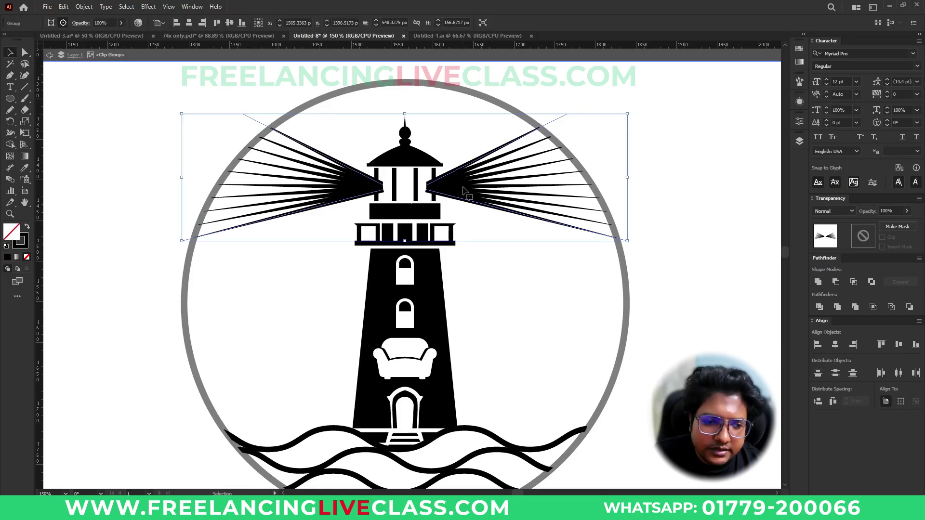
pyautogui.click(871, 234)
pyautogui.click(871, 234)
pyautogui.scroll(3, 401, 184)
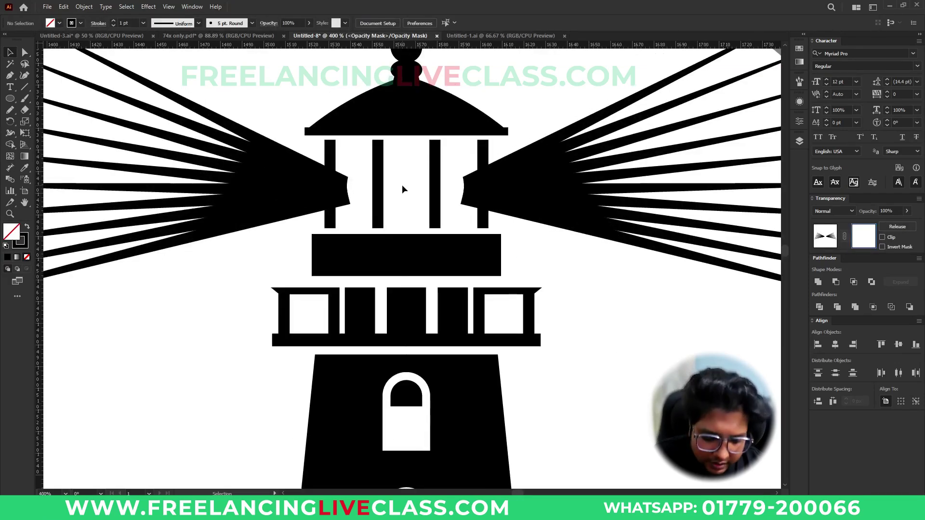
# Step: Draw a black rectangle without stroke, about 14 × 32 px, in the mask over the right ray fan's overlap with the lantern
pyautogui.press('m')
pyautogui.moveTo(455, 148); pyautogui.dragTo(484, 218)
pyautogui.hotkey('shift', 'x')
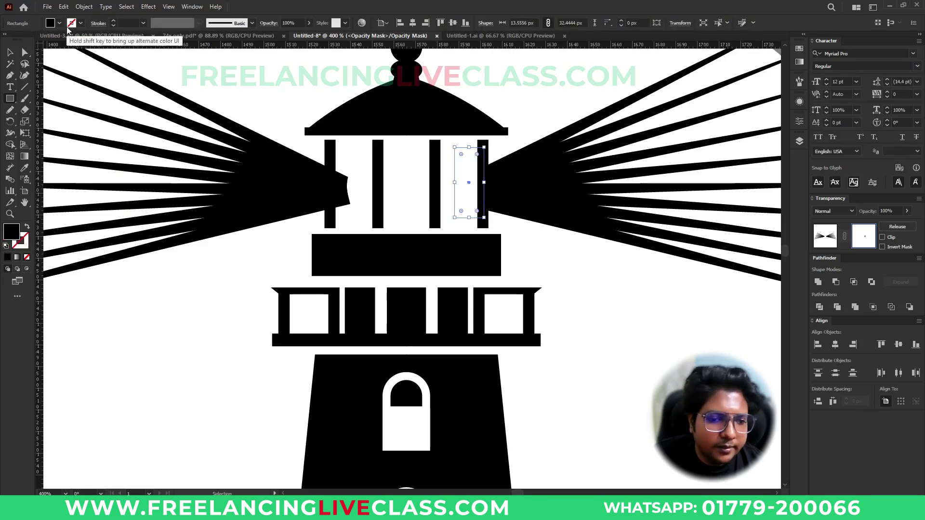
pyautogui.click(72, 23)
pyautogui.press('Escape')
pyautogui.press('v')
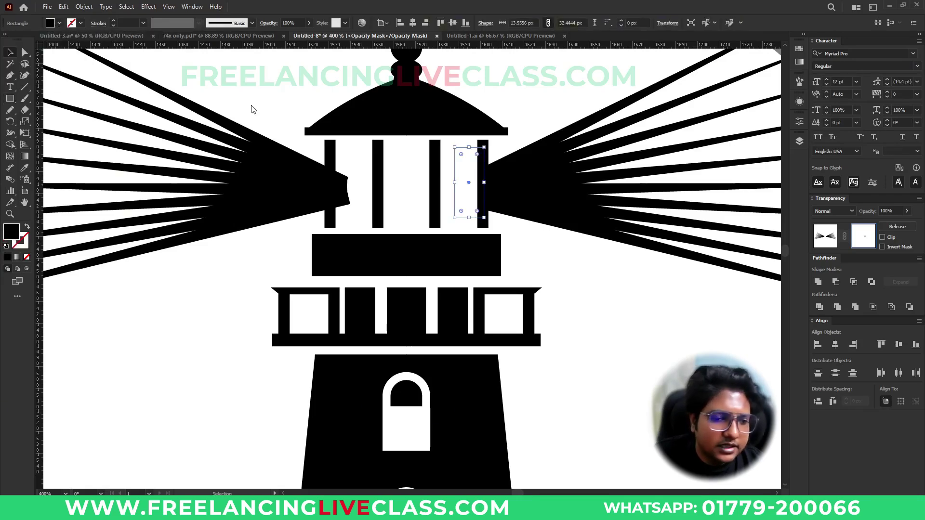
# Step: Draw a matching black mask rectangle, about 14 × 32 px, over the left ray fan's overlap with the lantern
pyautogui.press('m')
pyautogui.moveTo(359, 153); pyautogui.dragTo(328, 223)
pyautogui.press('v')
pyautogui.hotkey('ctrl', '-')
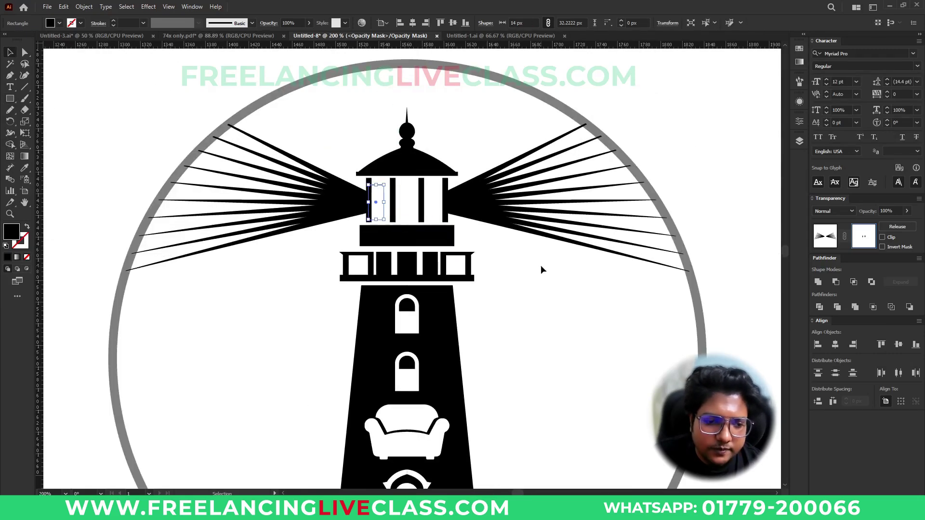
# Step: Leave opacity mask editing and exit the clip group's isolation to return to the full artwork
pyautogui.click(541, 266)
pyautogui.click(825, 237)
pyautogui.click(513, 282)
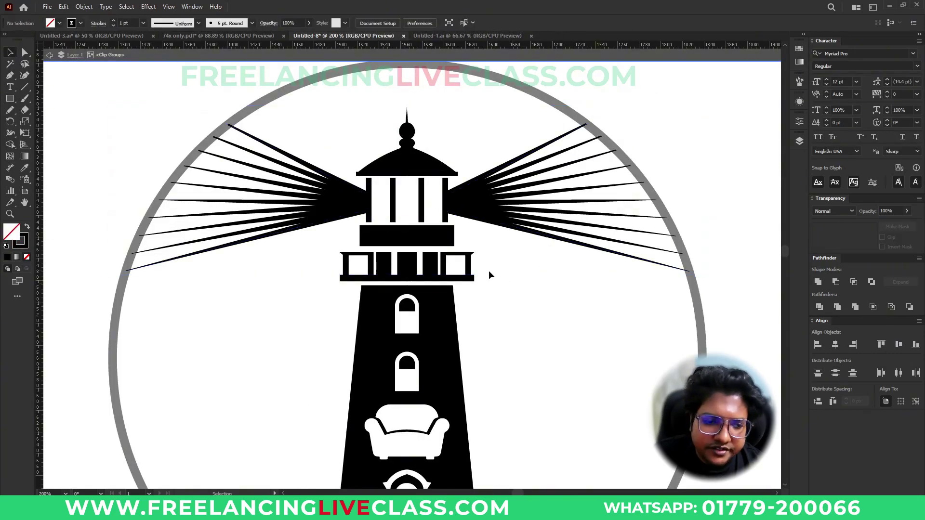
pyautogui.hotkey('ctrl', '-')
pyautogui.hotkey('ctrl', '-')
pyautogui.hotkey('ctrl', '-')
pyautogui.moveTo(621, 327); pyautogui.dragTo(591, 324)
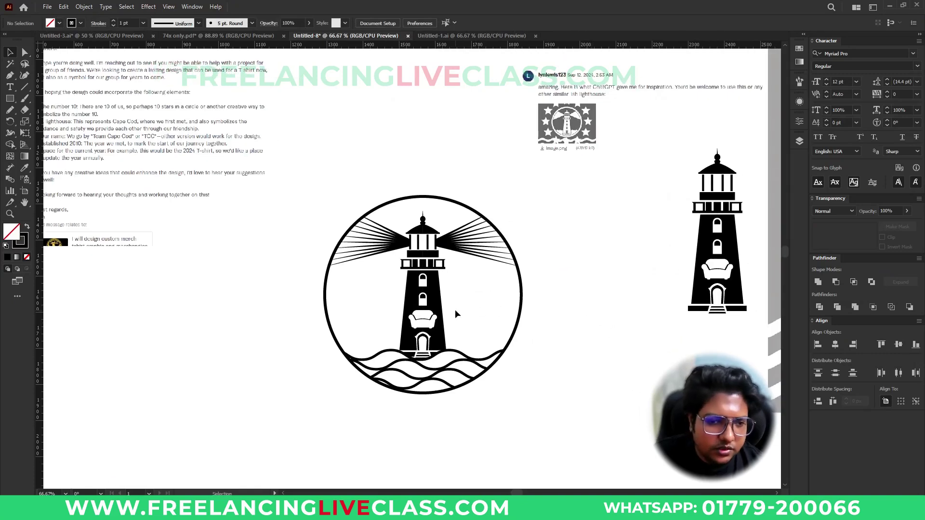
# Step: Offset the badge circle outward by 60 px, then offset again to add an outermost ring another 60 px out
pyautogui.scroll(1, 455, 310)
pyautogui.click(521, 308)
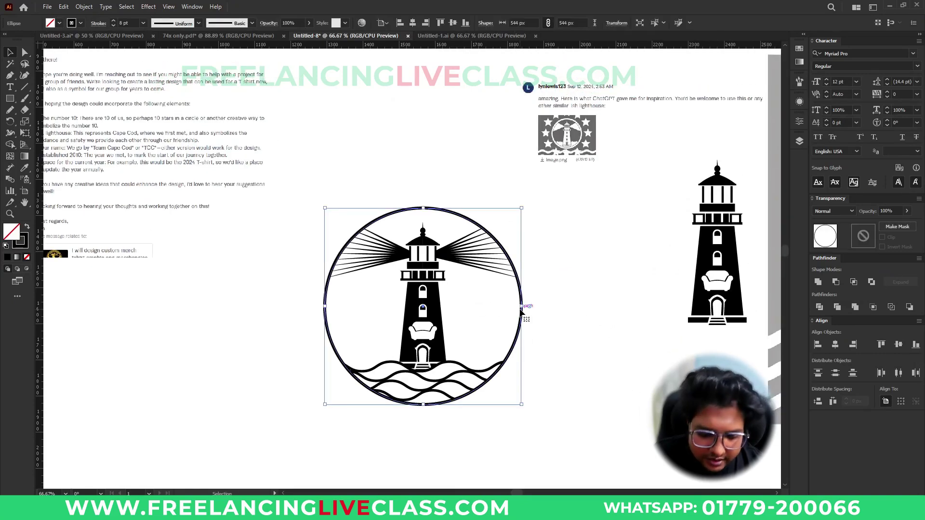
pyautogui.hotkey('ctrl', 'alt', 'o')
pyautogui.hotkey('shift', 'Up')
pyautogui.hotkey('shift', 'Up')
pyautogui.hotkey('shift', 'Up')
pyautogui.hotkey('shift', 'Up')
pyautogui.hotkey('shift', 'Up')
pyautogui.hotkey('shift', 'Up')
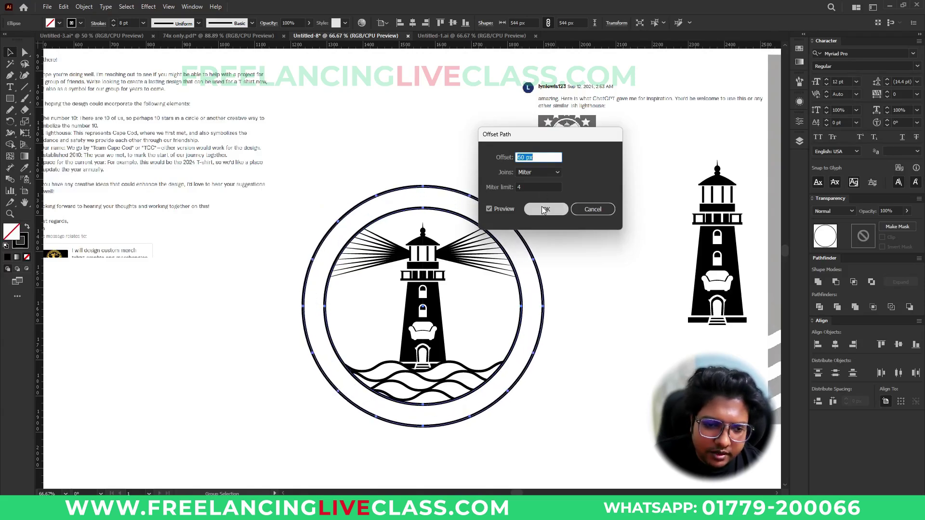
pyautogui.click(544, 209)
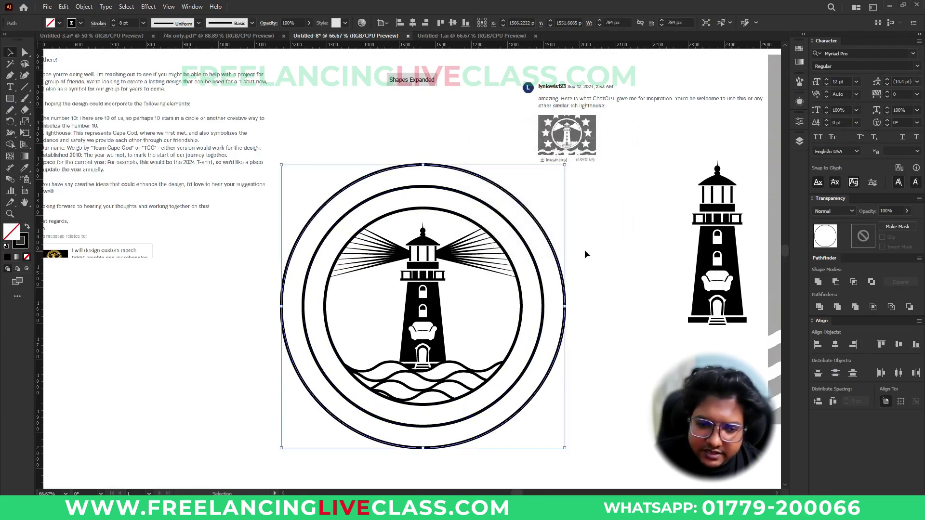
# Step: Convert the middle circle to type on a path, set in Block Pro Condensed Regular, all caps, 100 pt
pyautogui.click(517, 235)
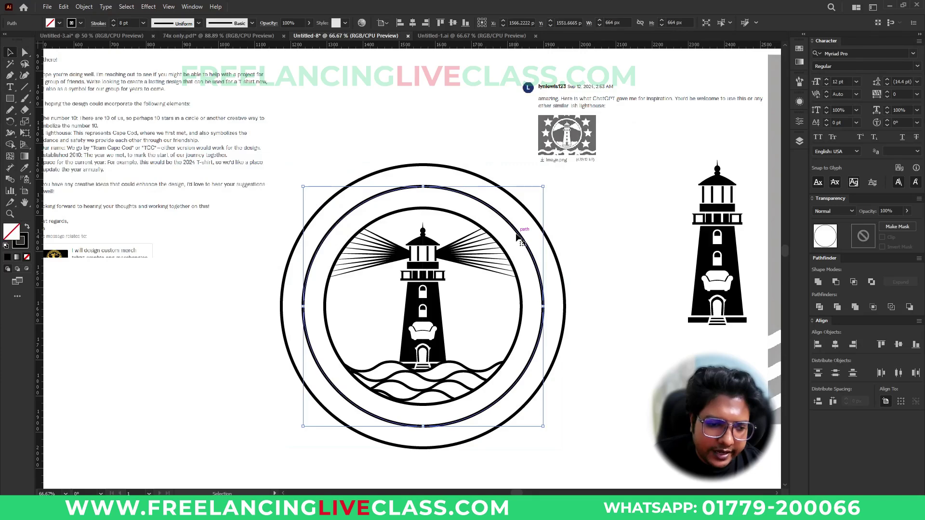
pyautogui.moveTo(9, 89); pyautogui.dragTo(48, 110)
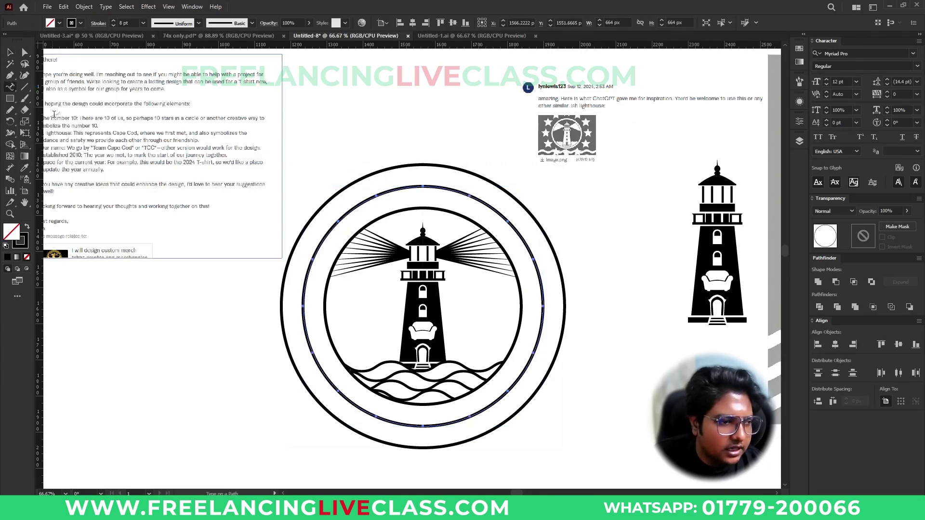
pyautogui.click(302, 305)
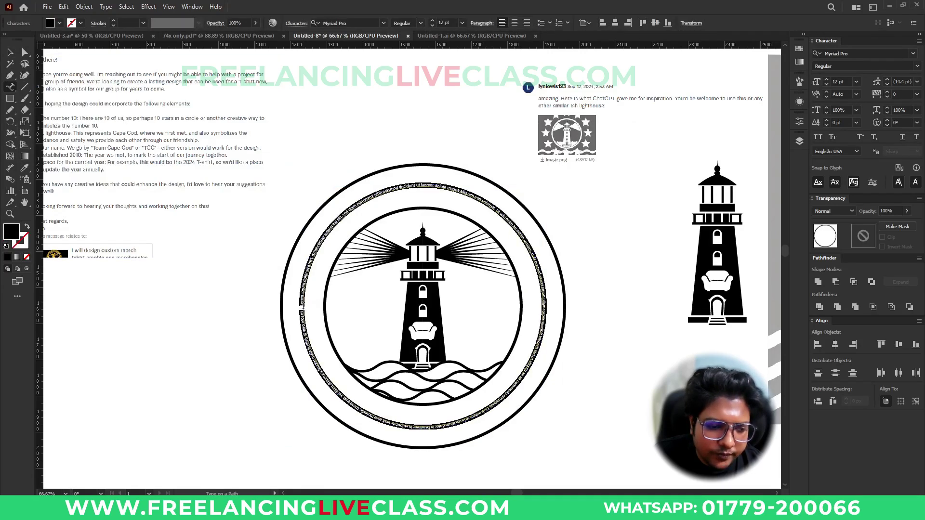
pyautogui.click(383, 23)
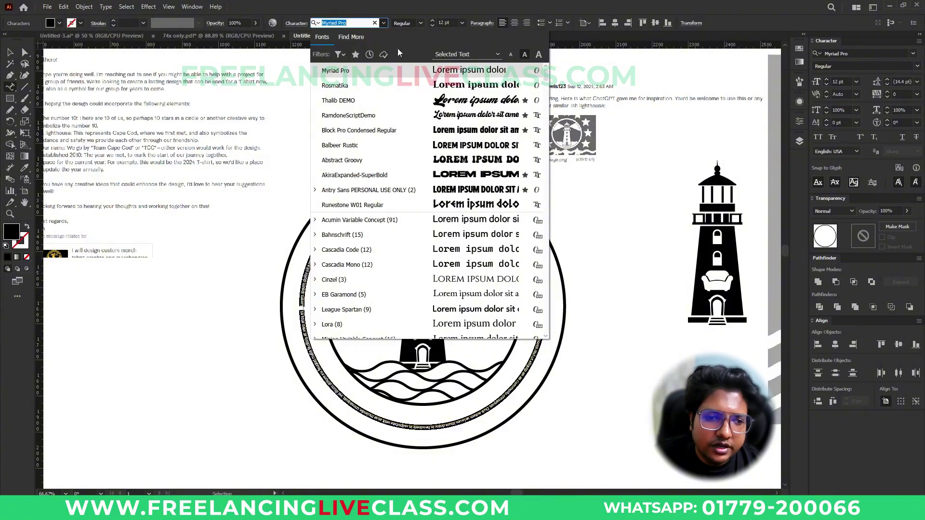
pyautogui.click(457, 133)
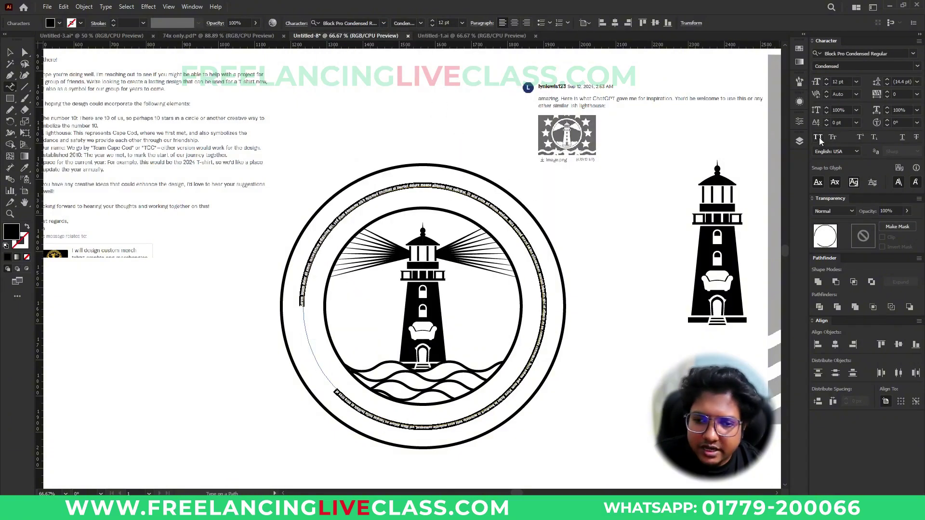
pyautogui.click(446, 23)
pyautogui.write('100')
pyautogui.press('Return')
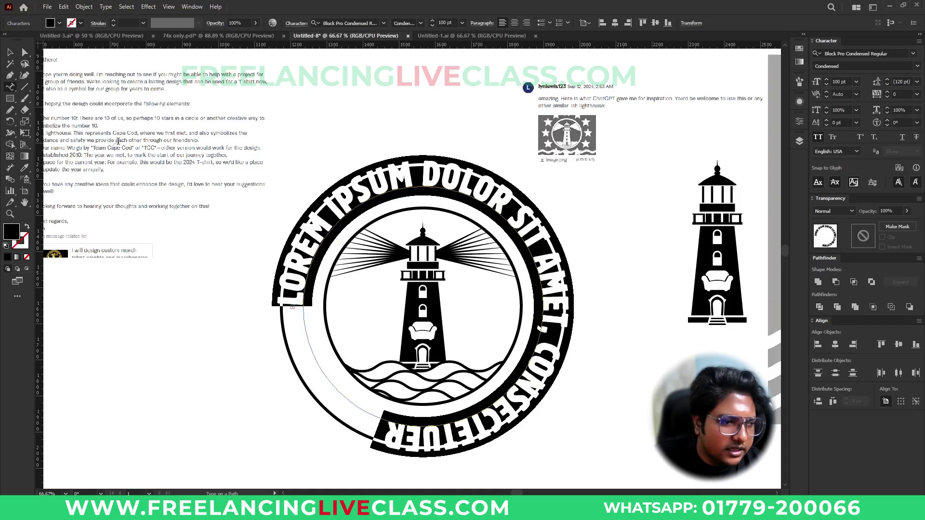
# Step: Replace the placeholder text on the circular path with "TEAM CAPE COD"
pyautogui.click(377, 186)
pyautogui.hotkey('ctrl', 'a')
pyautogui.write('TEAM CAPE')
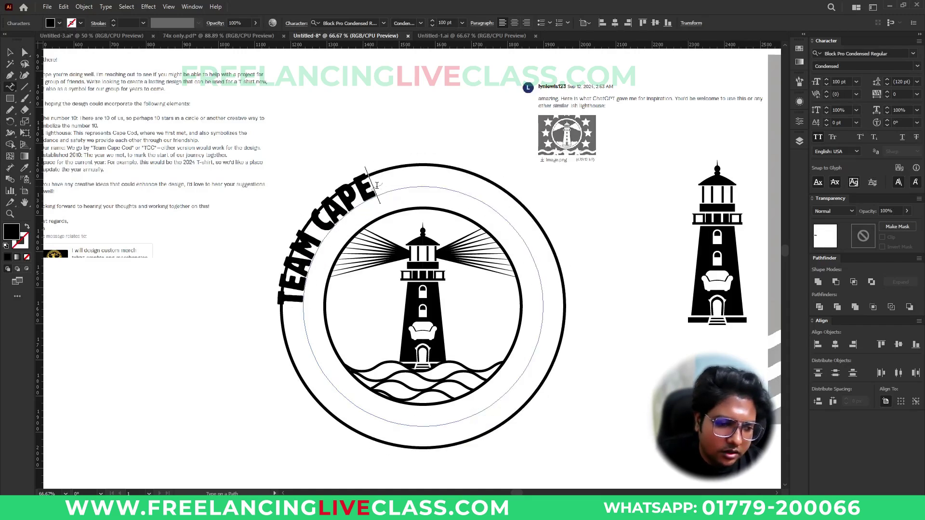
pyautogui.write(' COD')
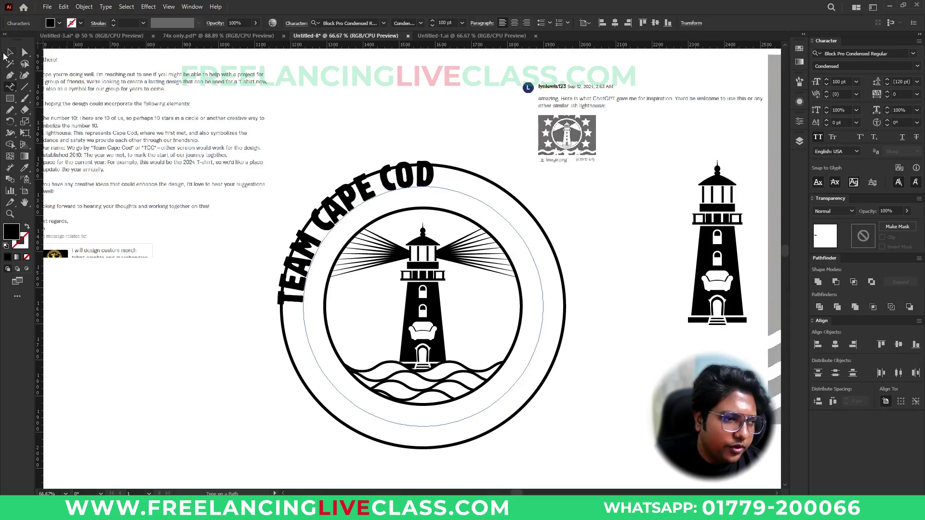
pyautogui.press('Escape')
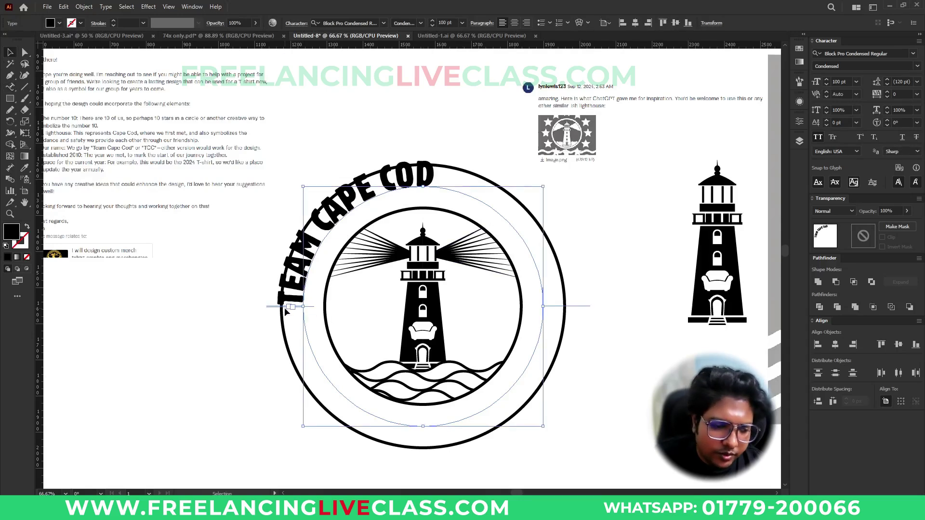
# Step: Adjust the path text's start position at the circle's left side and center-align it over the badge's upper arc
pyautogui.moveTo(287, 311)
pyautogui.mouseDown()
pyautogui.moveTo(323, 375)
pyautogui.moveTo(291, 317)
pyautogui.moveTo(298, 308)
pyautogui.mouseUp()
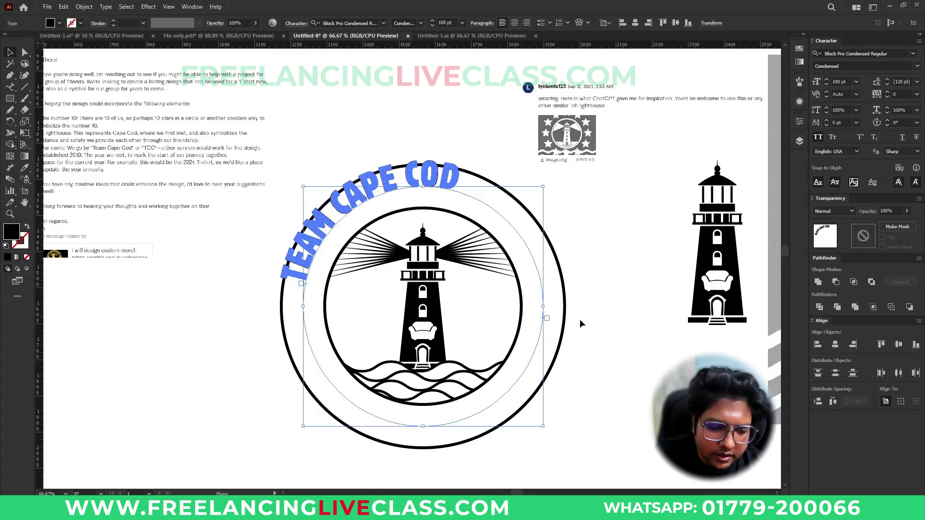
pyautogui.moveTo(307, 283); pyautogui.dragTo(306, 305)
pyautogui.click(515, 23)
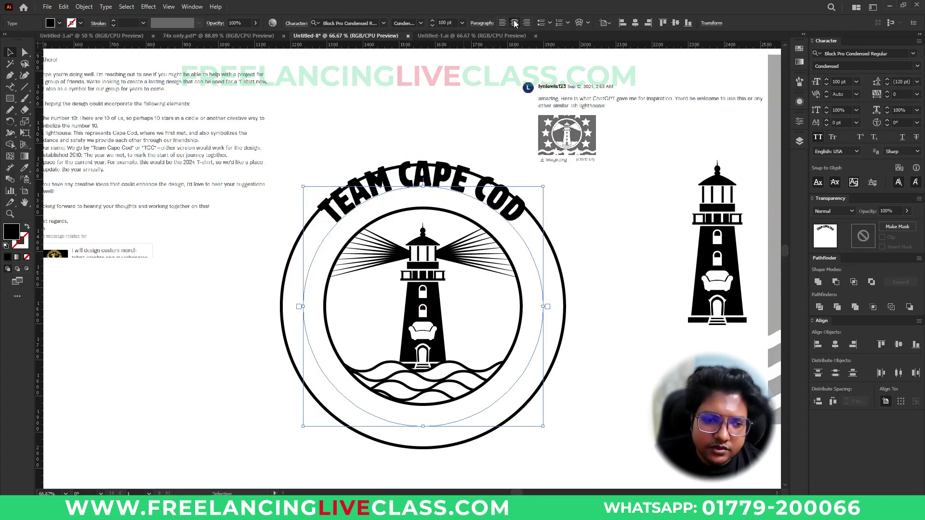
# Step: Set the type-on-a-path options so the letters are vertically centered on the path, between the two rings
pyautogui.hotkey('ctrl', 'alt', 't')
pyautogui.click(672, 127)
pyautogui.click(676, 162)
pyautogui.click(677, 163)
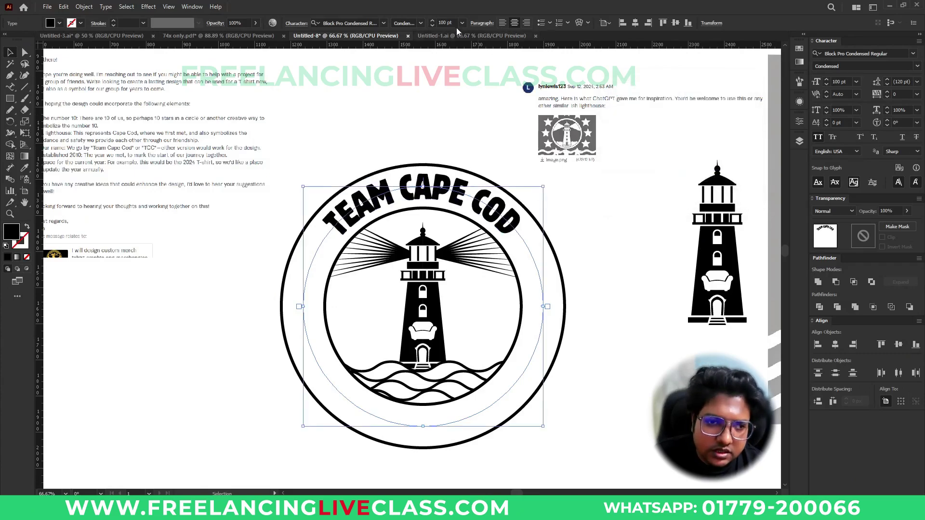
# Step: Enlarge the TEAM CAPE COD text to 120 pt and set its tracking to 60
pyautogui.scroll(10, 449, 23)
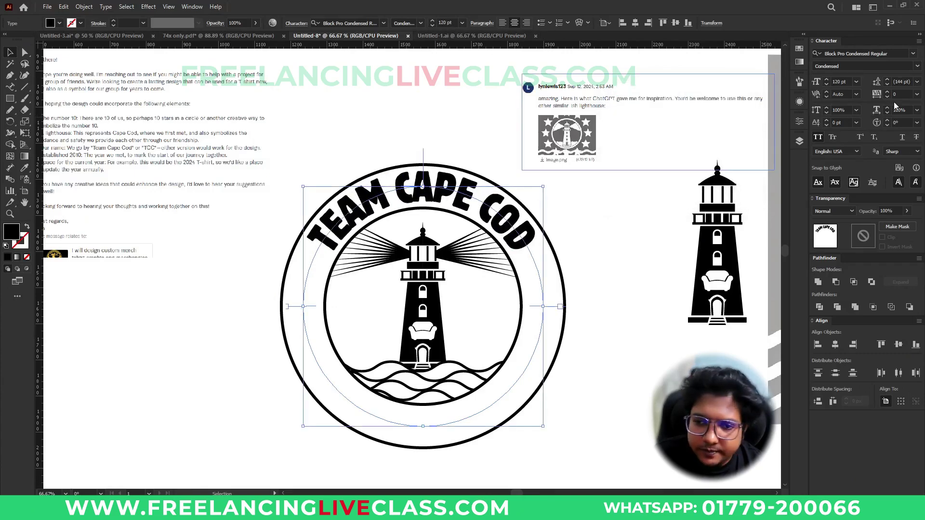
pyautogui.scroll(4, 903, 93)
pyautogui.scroll(2, 902, 93)
pyautogui.press('a')
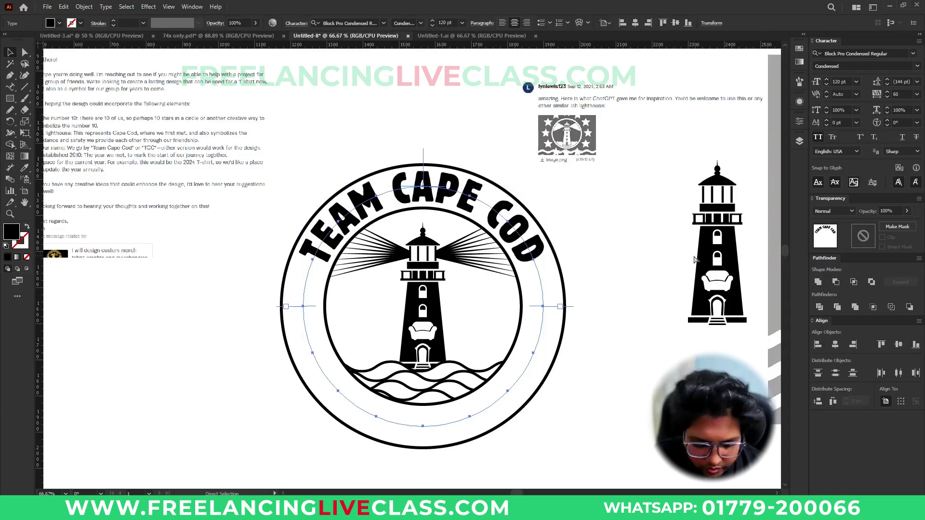
pyautogui.press('v')
# Step: Copy the curved text to the ring's lower arc, reading upright, and change the copy to "EST. 2010"
pyautogui.moveTo(426, 166); pyautogui.dragTo(487, 409)
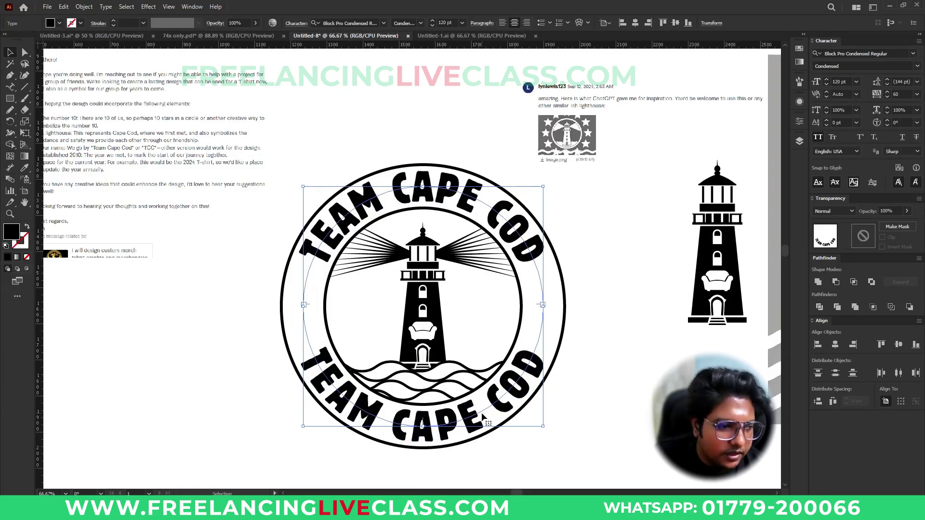
pyautogui.press('t')
pyautogui.tripleClick(445, 427)
pyautogui.write('EST.')
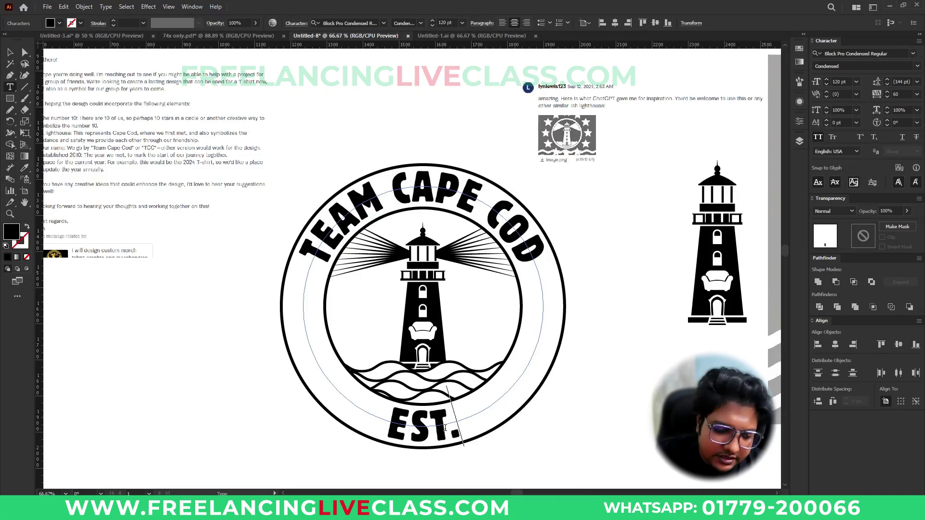
pyautogui.write(' 2010')
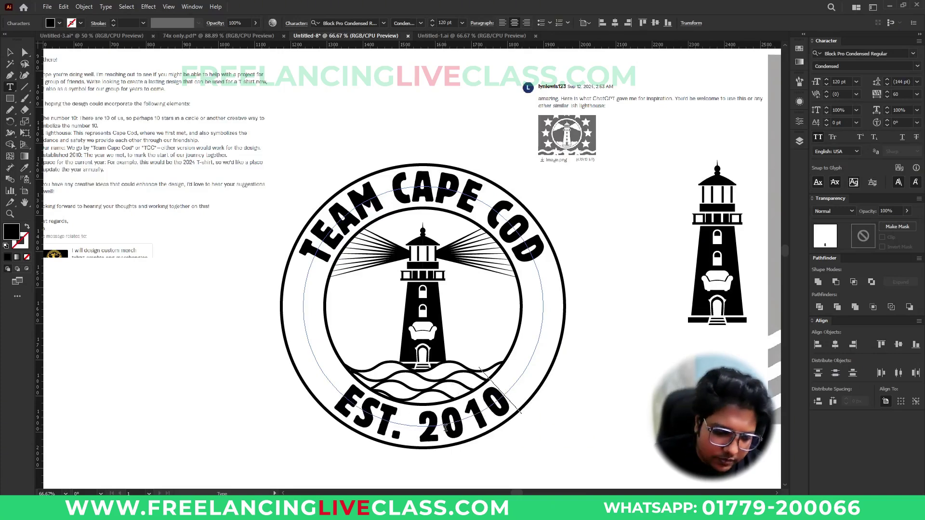
pyautogui.click(11, 53)
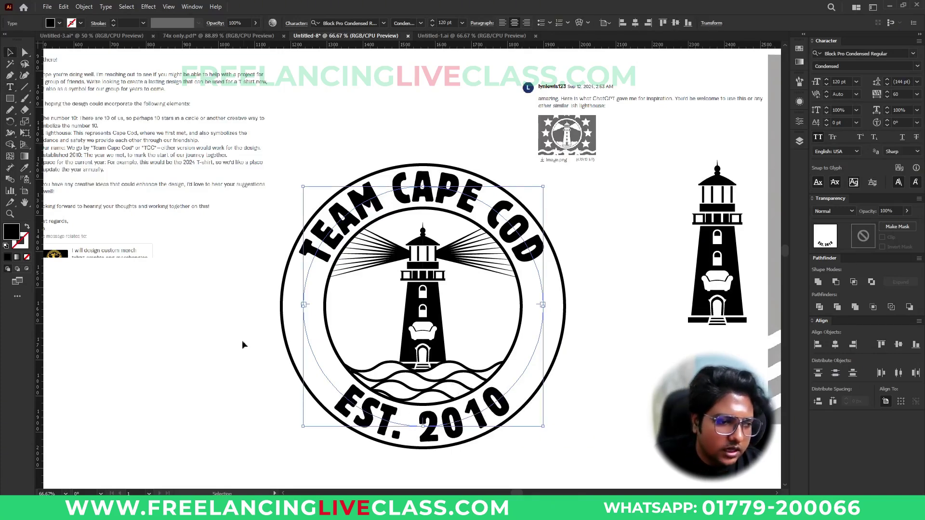
pyautogui.click(169, 314)
# Step: Check the brief's request for the current year and add the text "20" beside the lighthouse with tracking 0
pyautogui.scroll(5, 219, 156)
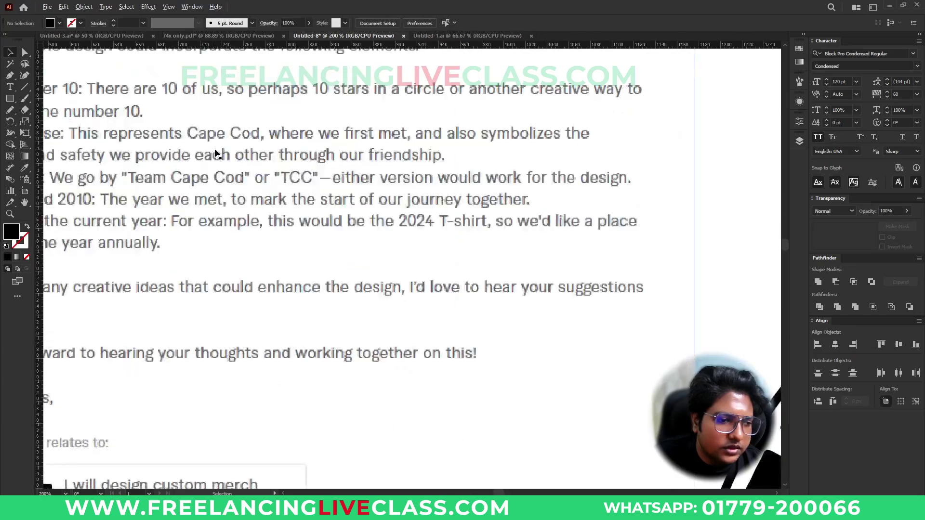
pyautogui.scroll(-2, 261, 183)
pyautogui.hscroll(-3, 235, 182)
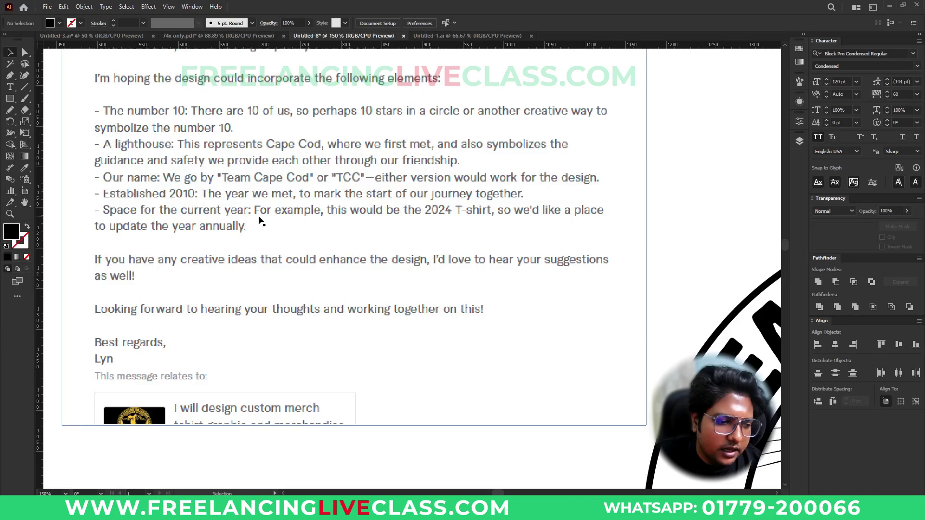
pyautogui.scroll(-3, 288, 222)
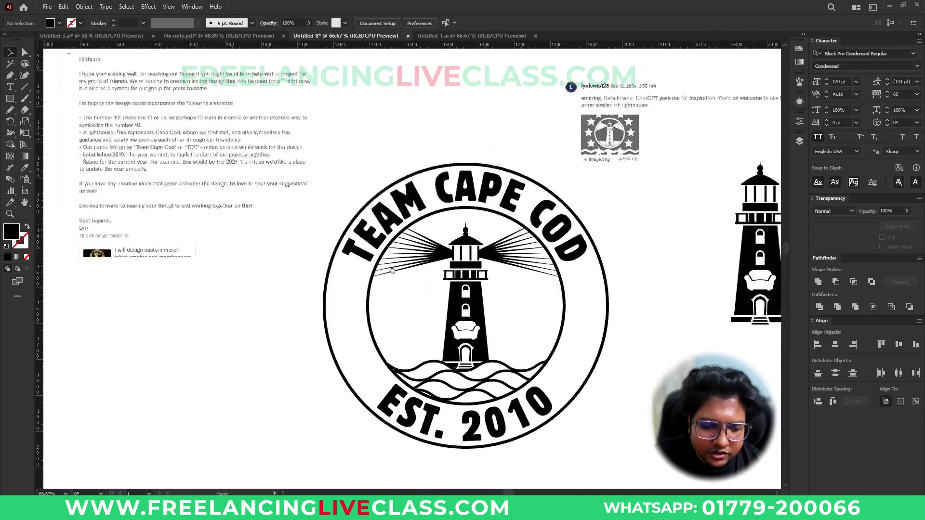
pyautogui.press('t')
pyautogui.click(455, 280)
pyautogui.write('20')
pyautogui.press('Escape')
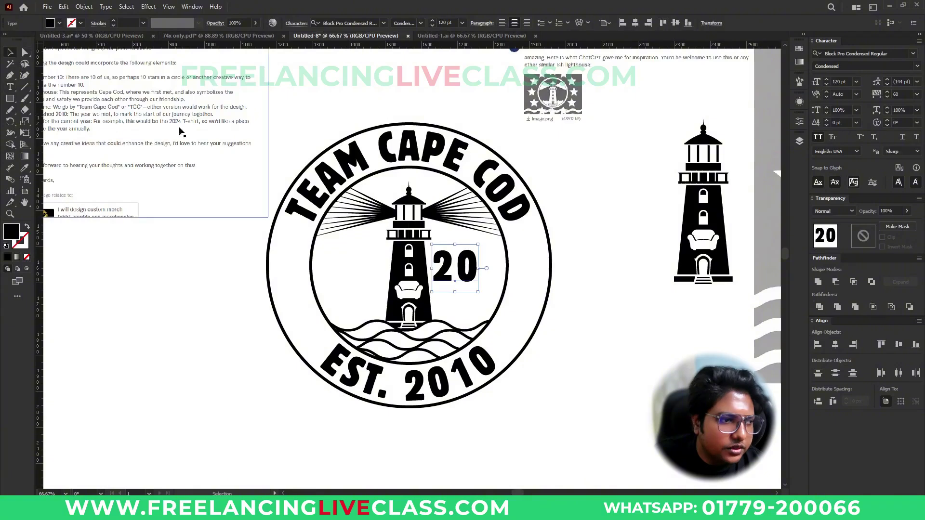
pyautogui.click(906, 94)
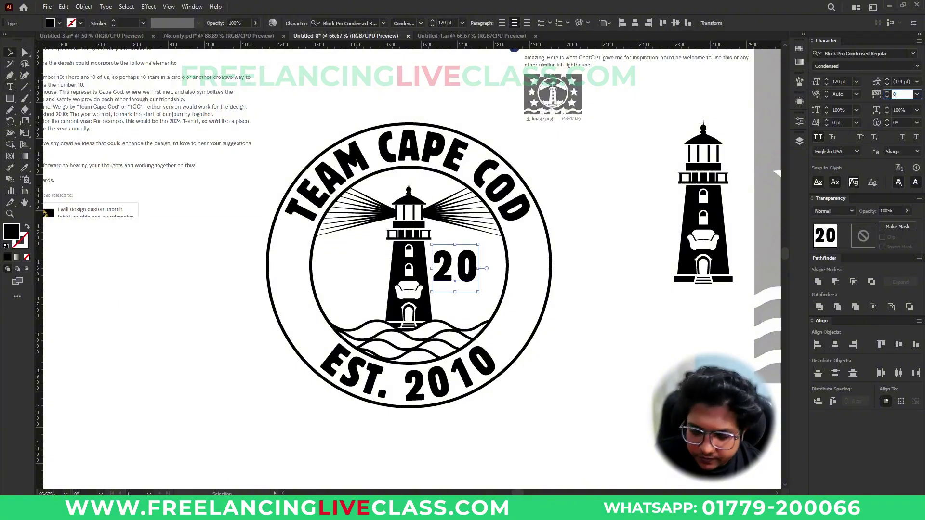
pyautogui.press('Return')
# Step: Reduce the year text to 76 pt, place "20" left of the lighthouse and change the right copy to "24"
pyautogui.moveTo(484, 273)
pyautogui.mouseDown()
pyautogui.moveTo(355, 273)
pyautogui.moveTo(470, 271)
pyautogui.mouseUp()
pyautogui.doubleClick(470, 271)
pyautogui.press('BackSpace')
pyautogui.write('4')
pyautogui.click(10, 52)
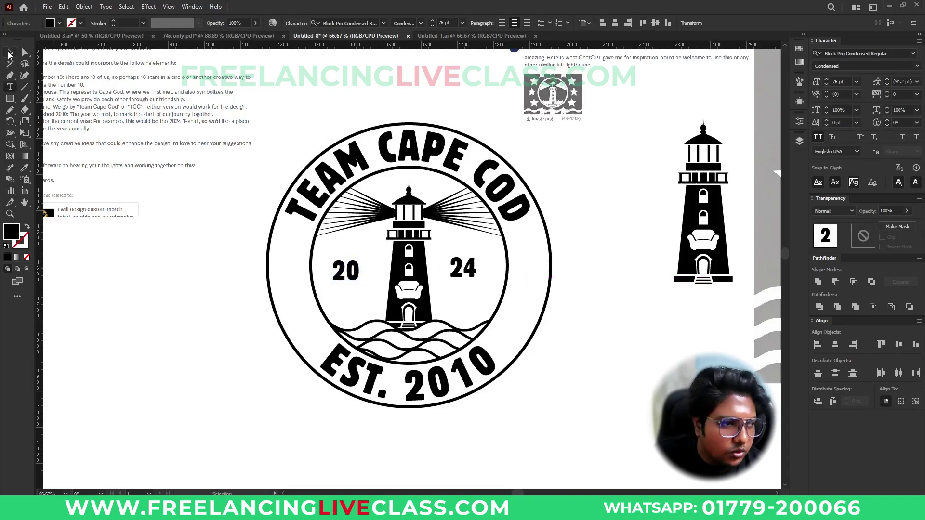
pyautogui.click(211, 309)
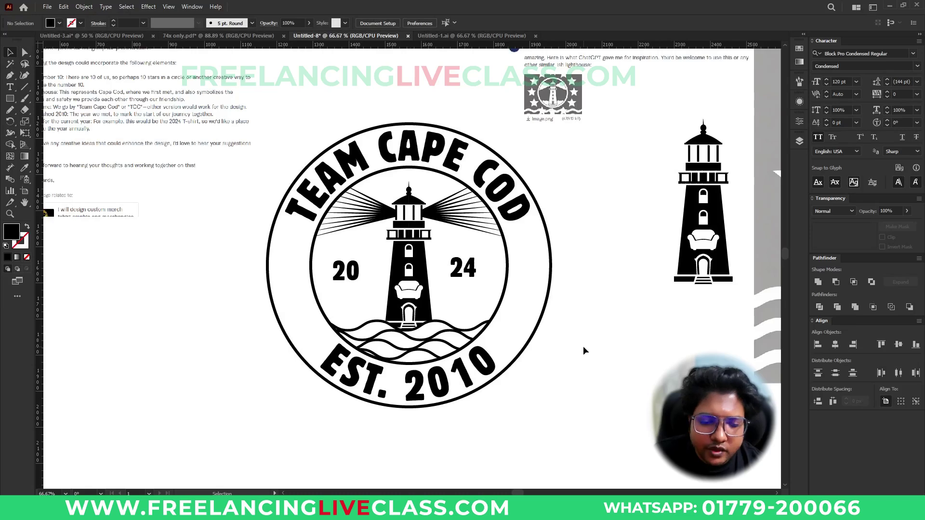
# Step: Draw a black star about 68 × 64 px in the ring's left gap and place a matching copy in the right gap
pyautogui.moveTo(14, 100); pyautogui.dragTo(59, 149)
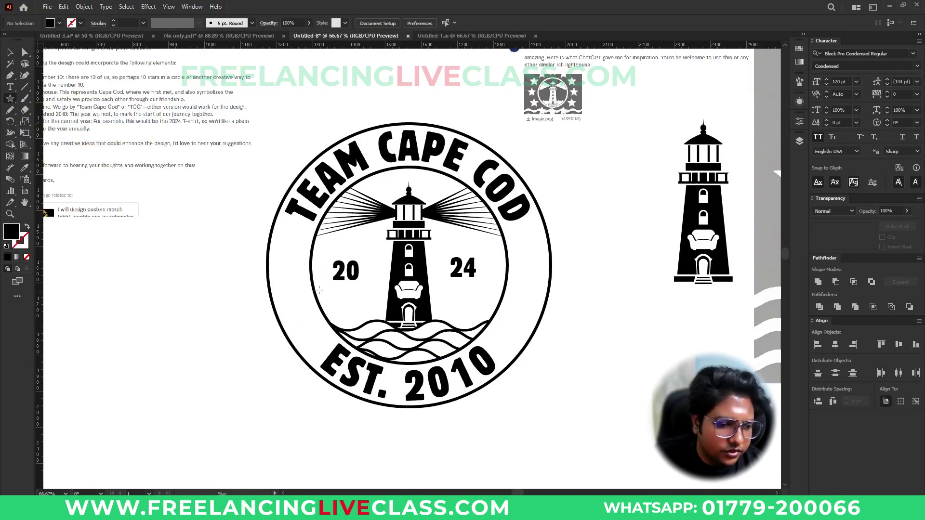
pyautogui.moveTo(291, 288); pyautogui.dragTo(531, 290)
pyautogui.press('v')
pyautogui.click(221, 340)
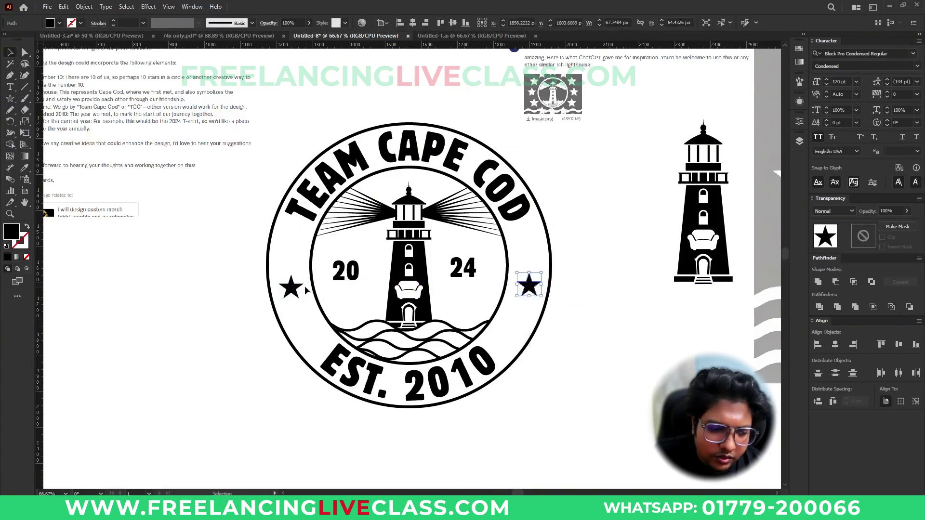
pyautogui.click(633, 279)
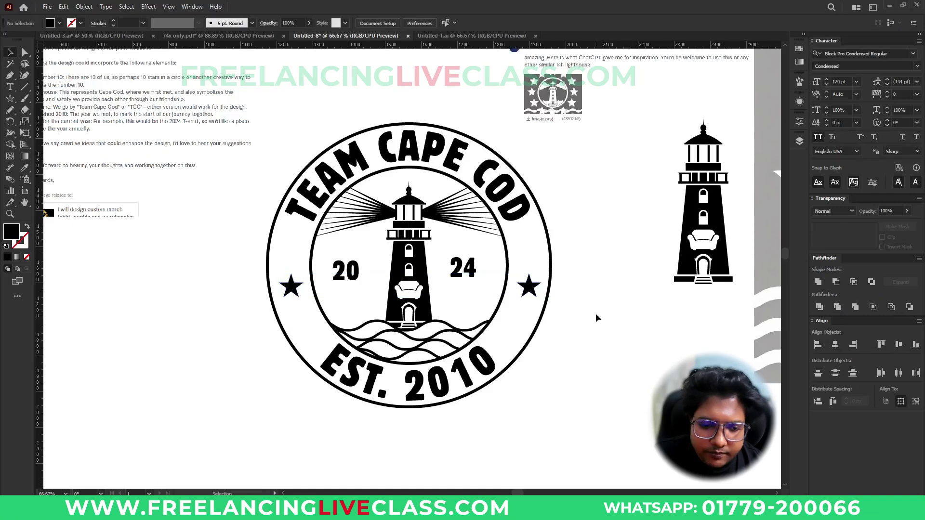
# Step: Offset the inner badge circle outward by 60 px to add a circle through the middle of the text ring
pyautogui.click(508, 263)
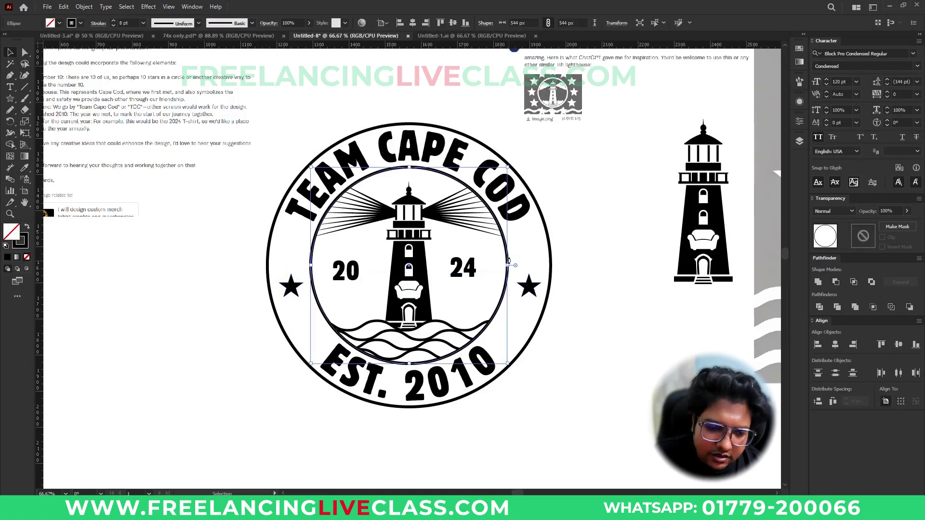
pyautogui.press('a')
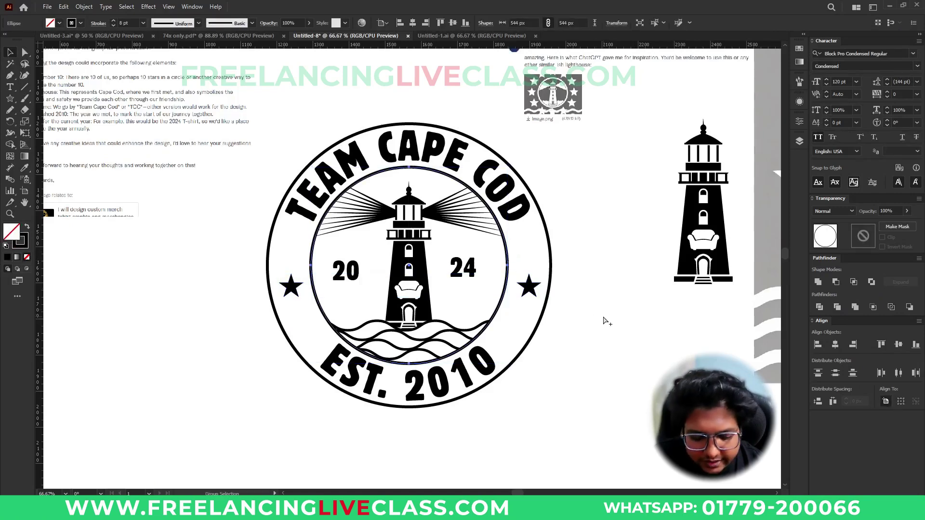
pyautogui.hotkey('ctrl', 'alt', 'o')
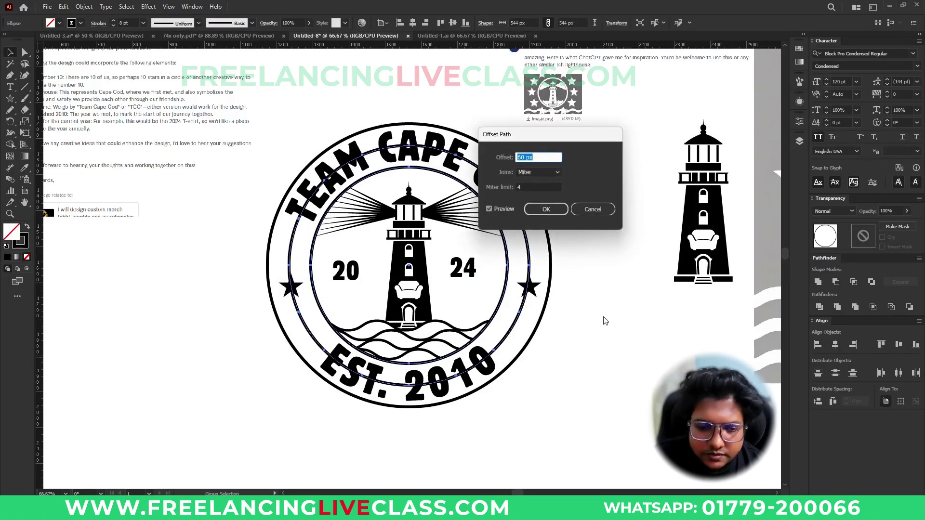
pyautogui.click(540, 210)
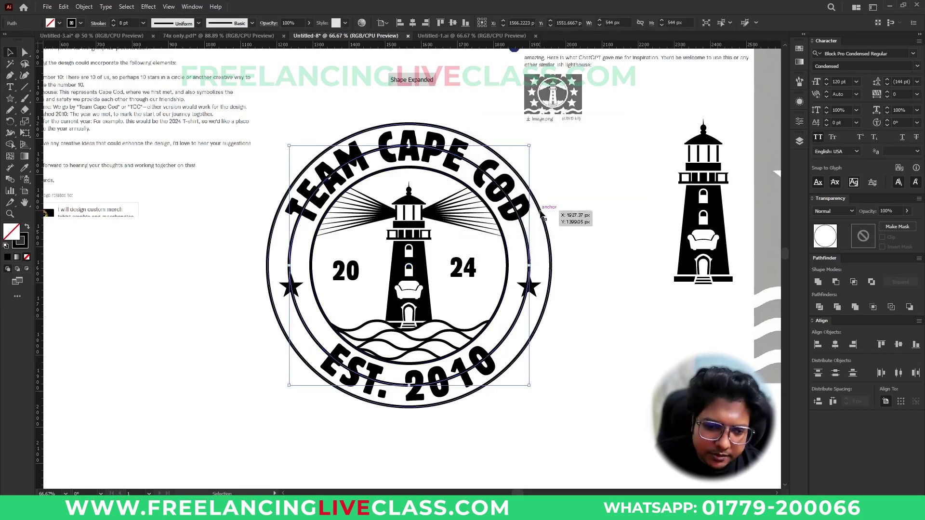
# Step: Blend the two ring stars together into a row of stars across the badge
pyautogui.click(529, 287)
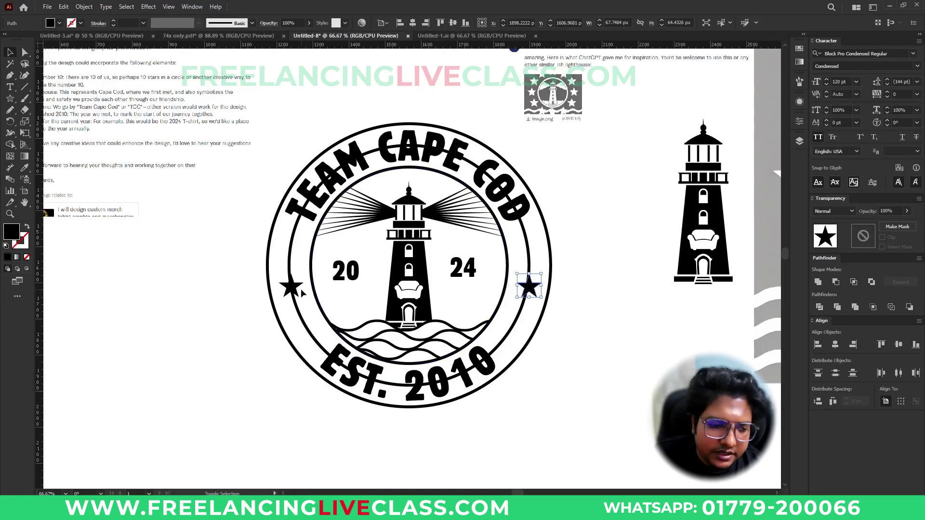
pyautogui.keyDown('shift'); pyautogui.click(296, 289); pyautogui.keyUp('shift')
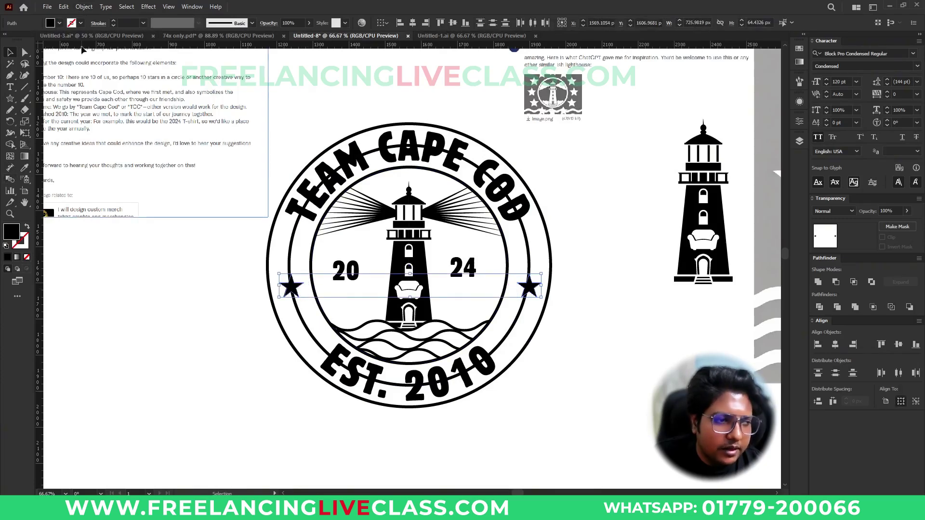
pyautogui.click(84, 7)
pyautogui.moveTo(145, 305)
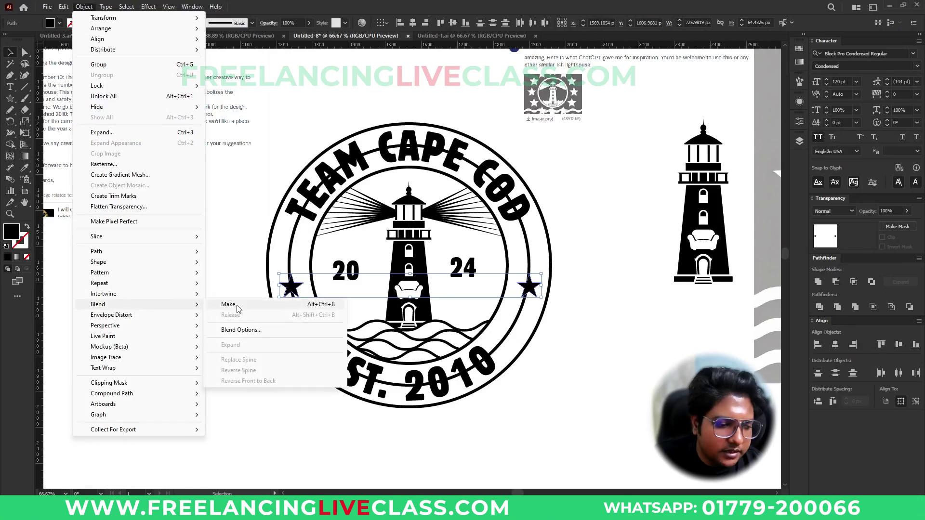
pyautogui.click(237, 307)
pyautogui.click(566, 336)
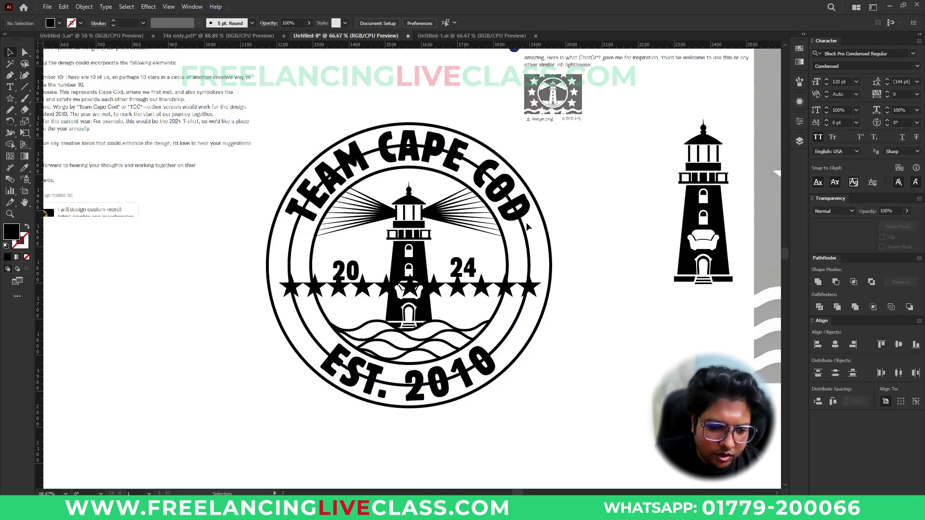
pyautogui.click(511, 293)
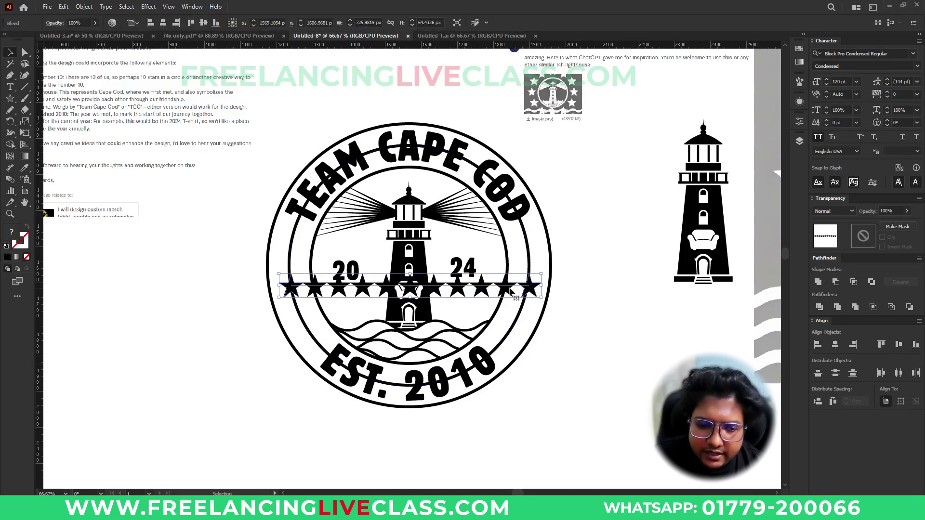
pyautogui.keyDown('shift'); pyautogui.click(530, 250); pyautogui.keyUp('shift')
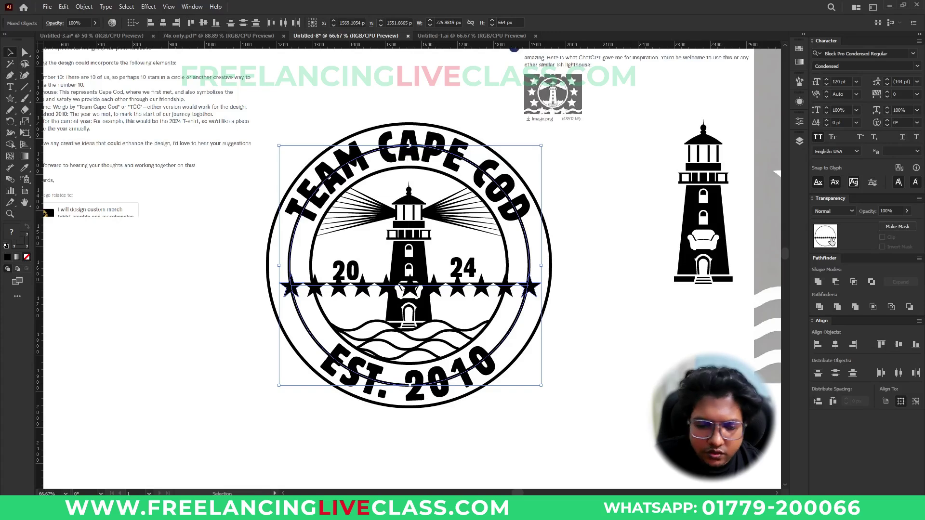
pyautogui.click(84, 8)
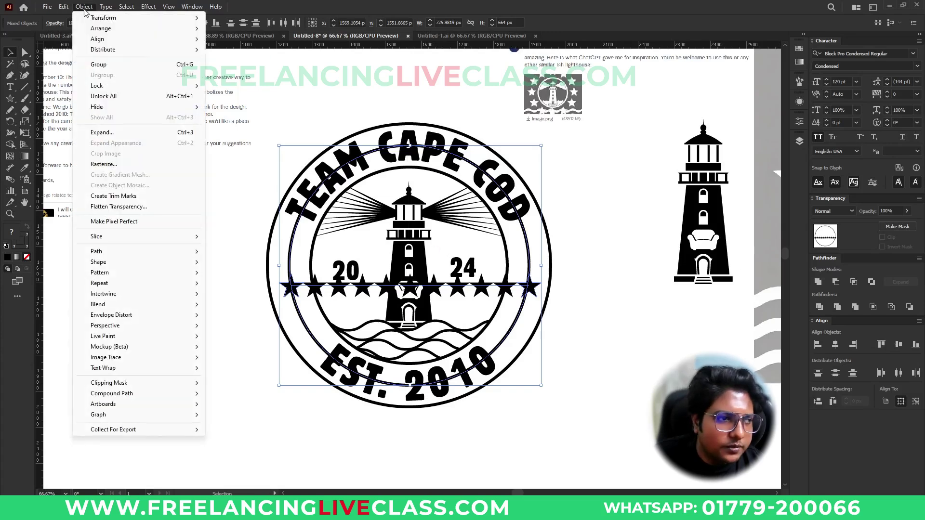
pyautogui.moveTo(138, 304)
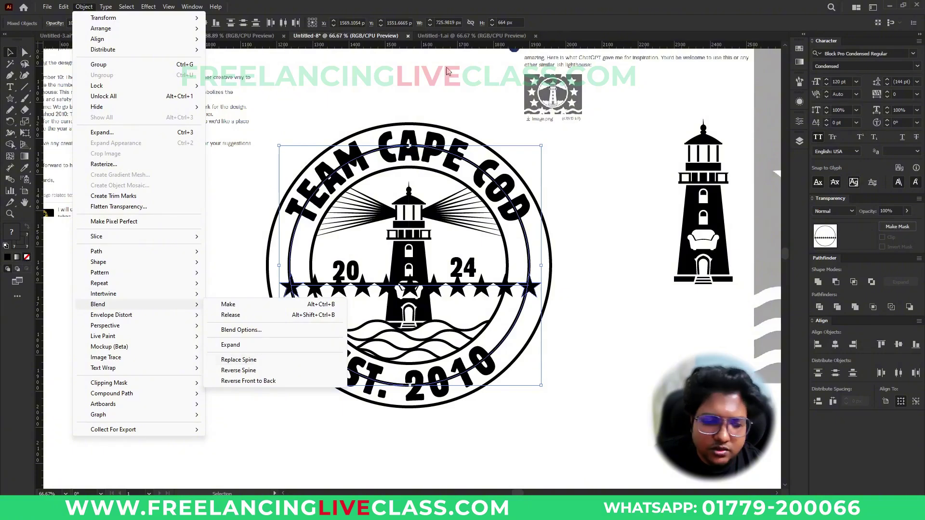
pyautogui.click(344, 289)
pyautogui.scroll(2, 343, 289)
pyautogui.click(328, 252)
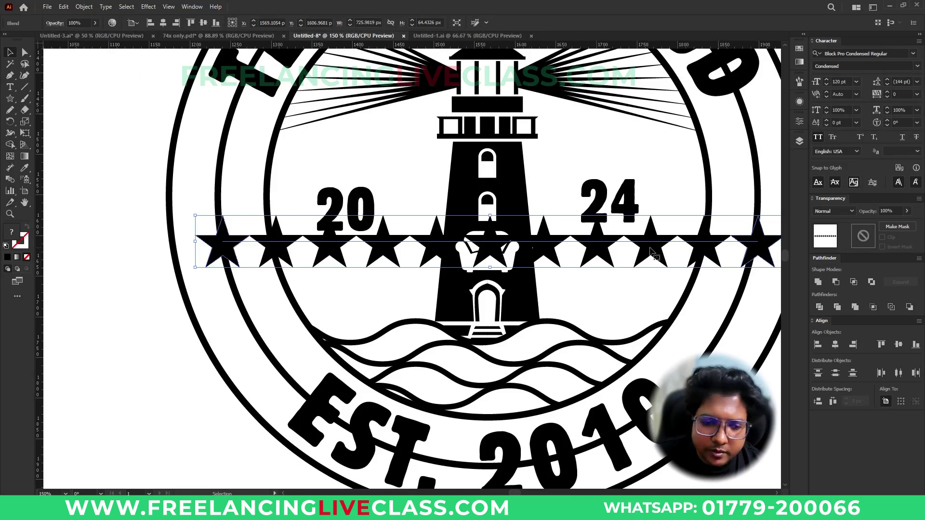
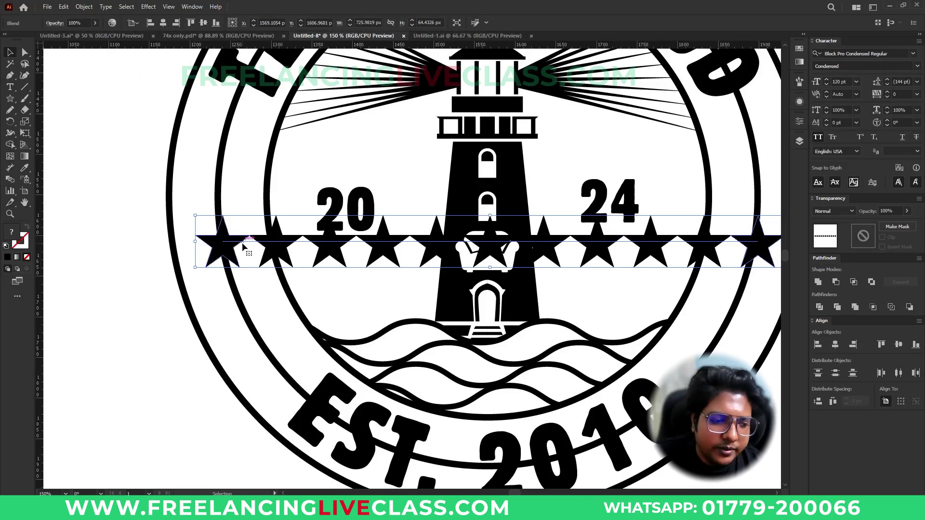
# Step: Replace the star blend's spine with the middle ring circle so the stars follow the circle
pyautogui.click(244, 315)
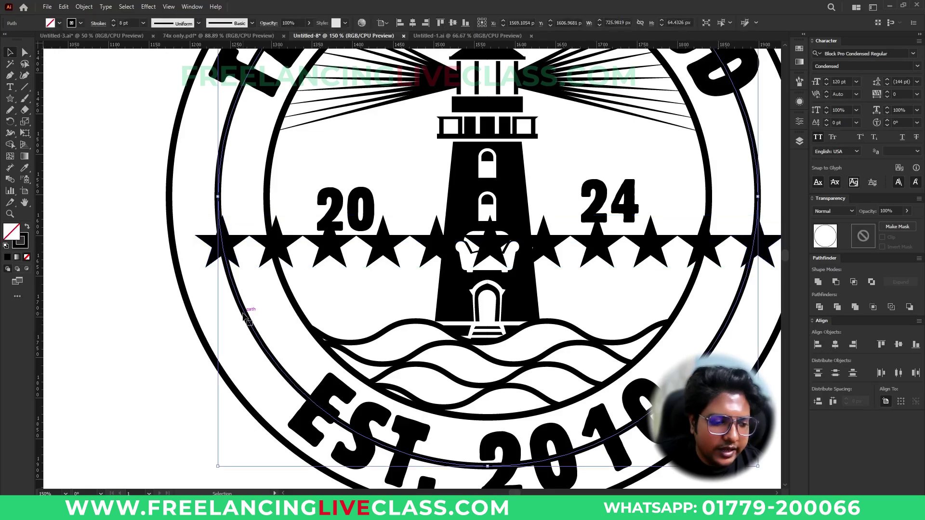
pyautogui.keyDown('shift'); pyautogui.click(282, 250); pyautogui.keyUp('shift')
pyautogui.click(84, 8)
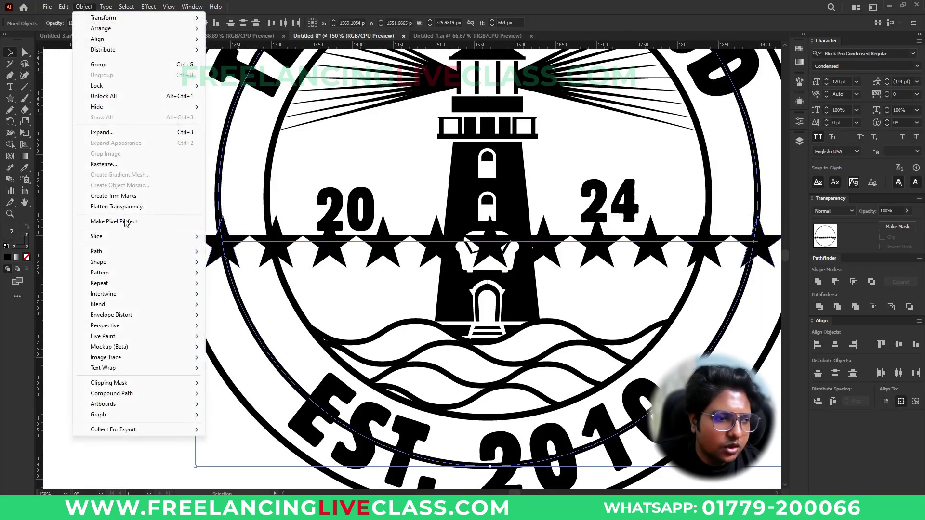
pyautogui.moveTo(147, 304)
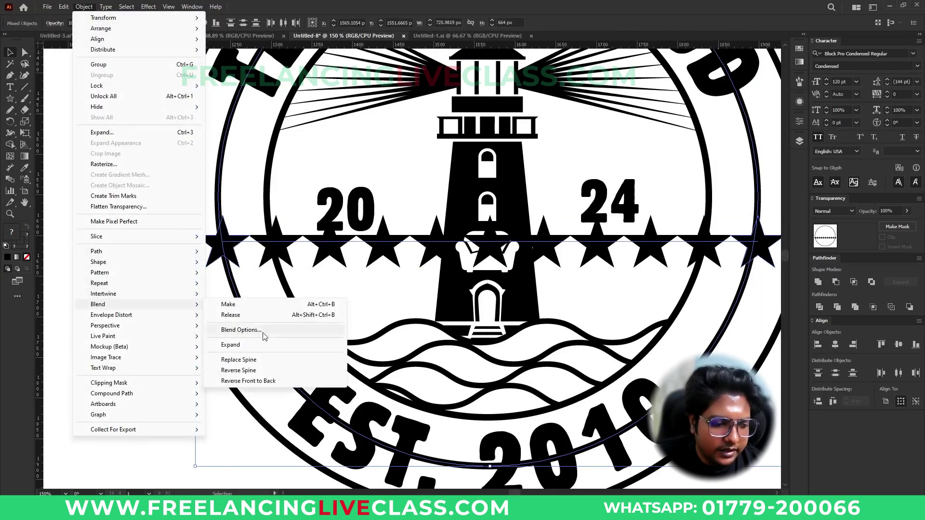
pyautogui.click(269, 360)
pyautogui.scroll(-2, 366, 328)
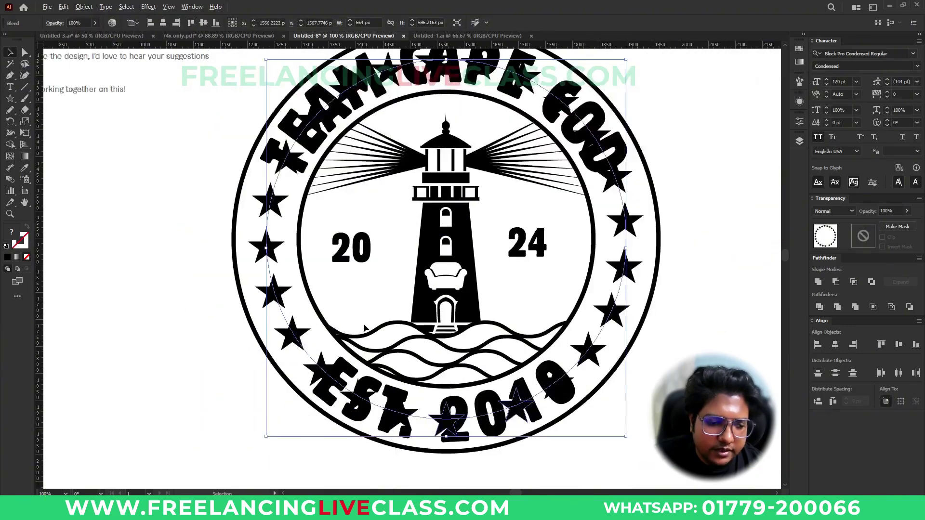
pyautogui.scroll(-1, 498, 280)
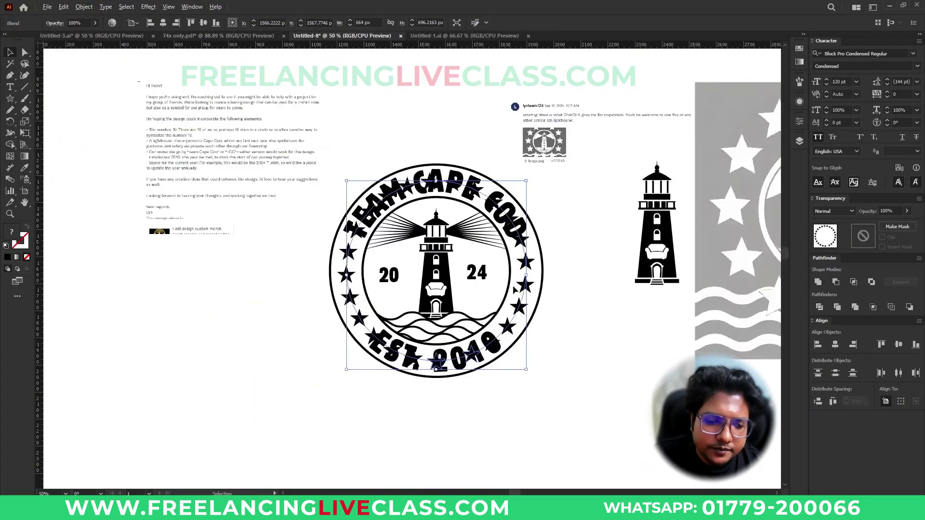
# Step: Place a copy of the star ring in the empty canvas area below the brief, outside the badge
pyautogui.moveTo(526, 288); pyautogui.dragTo(272, 372)
pyautogui.moveTo(345, 468); pyautogui.dragTo(462, 398)
pyautogui.click(462, 398)
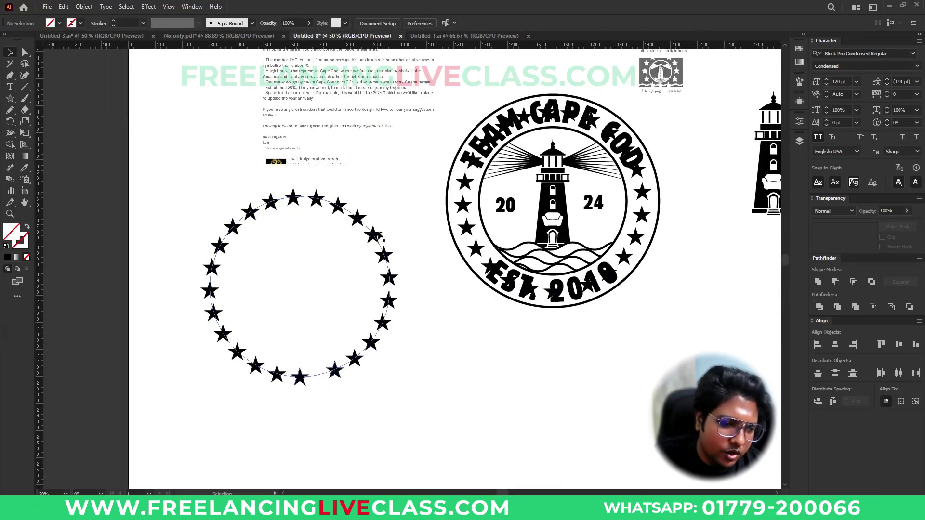
pyautogui.moveTo(561, 344); pyautogui.dragTo(451, 384)
pyautogui.scroll(2, 531, 267)
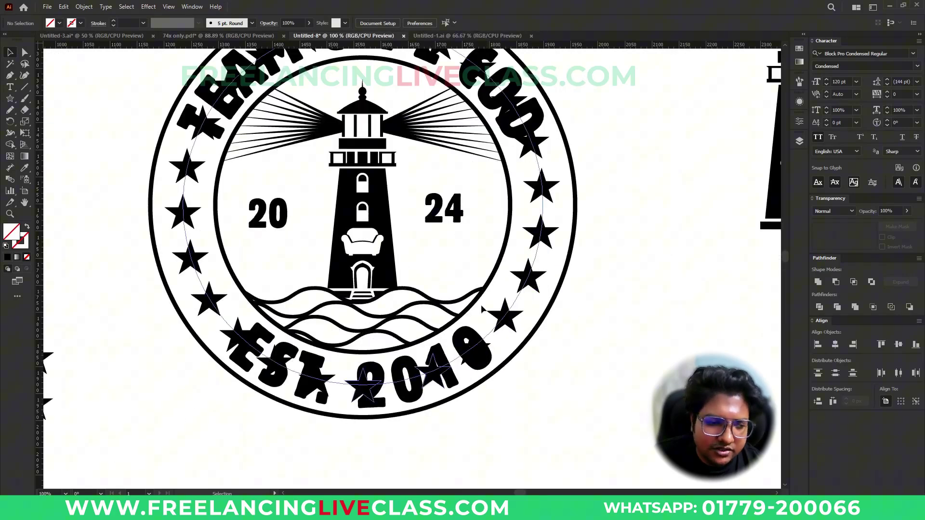
# Step: Set the badge star blend's spacing to Specified Steps with 24 steps
pyautogui.click(214, 297)
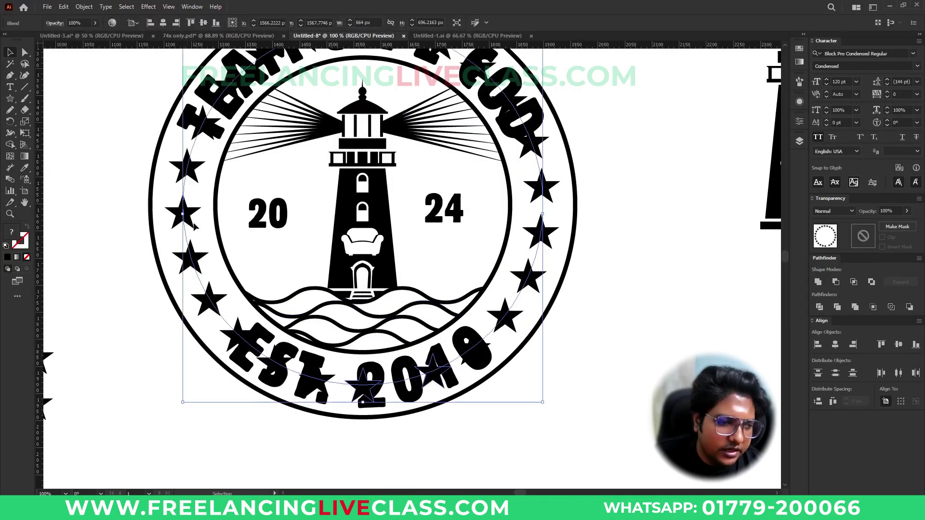
pyautogui.scroll(-2, 546, 333)
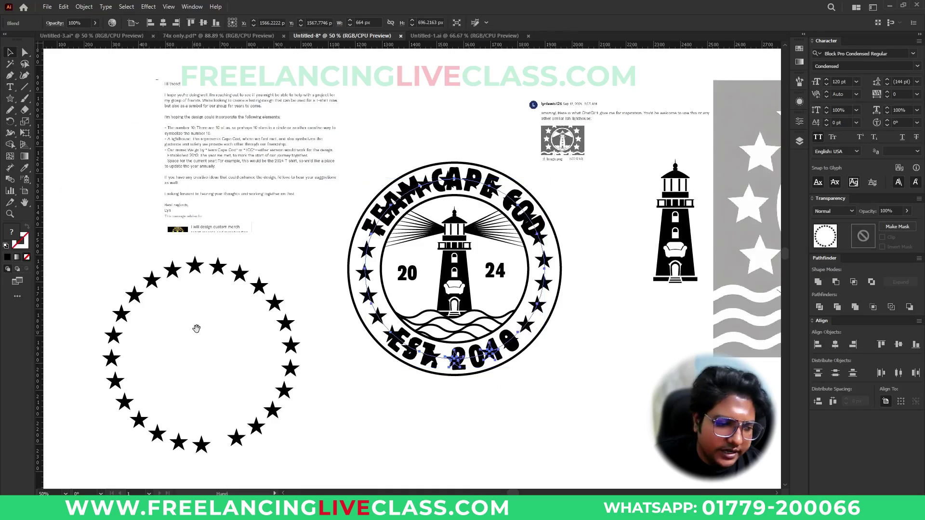
pyautogui.scroll(-2, 192, 327)
pyautogui.hscroll(-2, 193, 327)
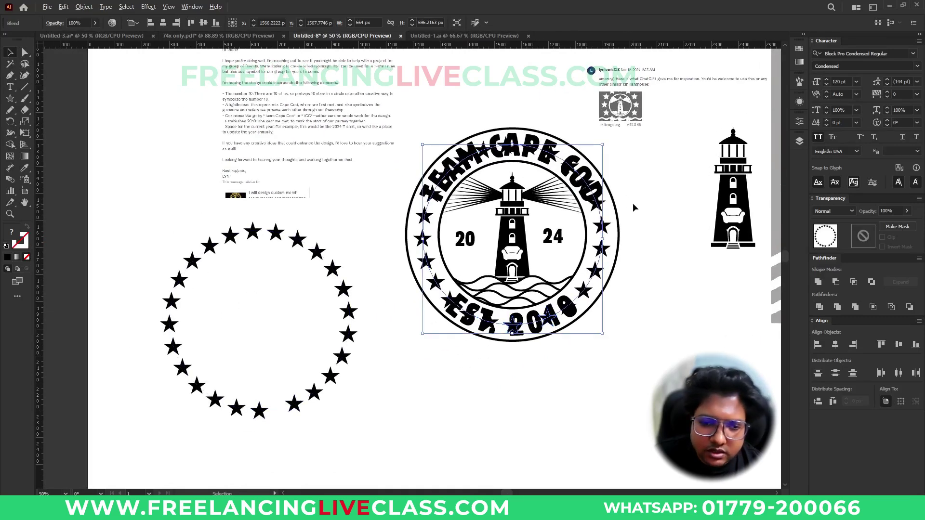
pyautogui.scroll(1, 635, 208)
pyautogui.scroll(1, 598, 264)
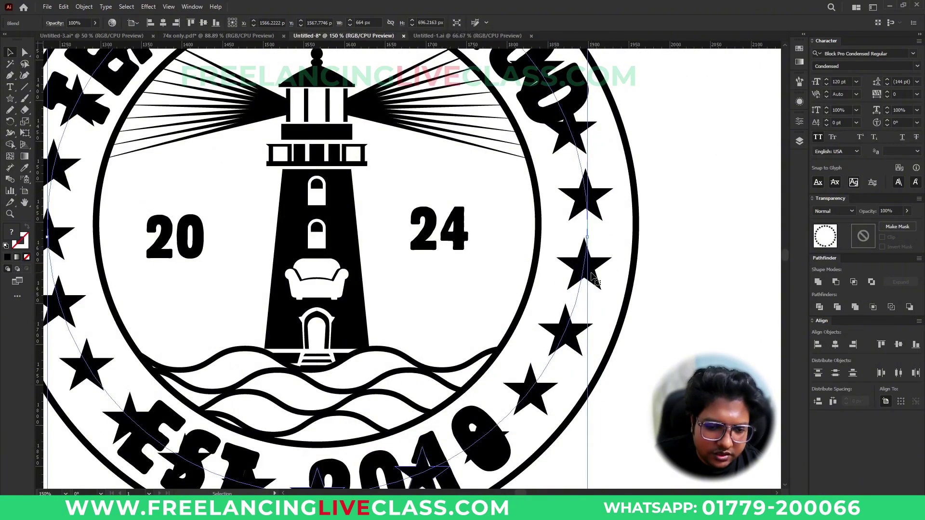
pyautogui.doubleClick(9, 180)
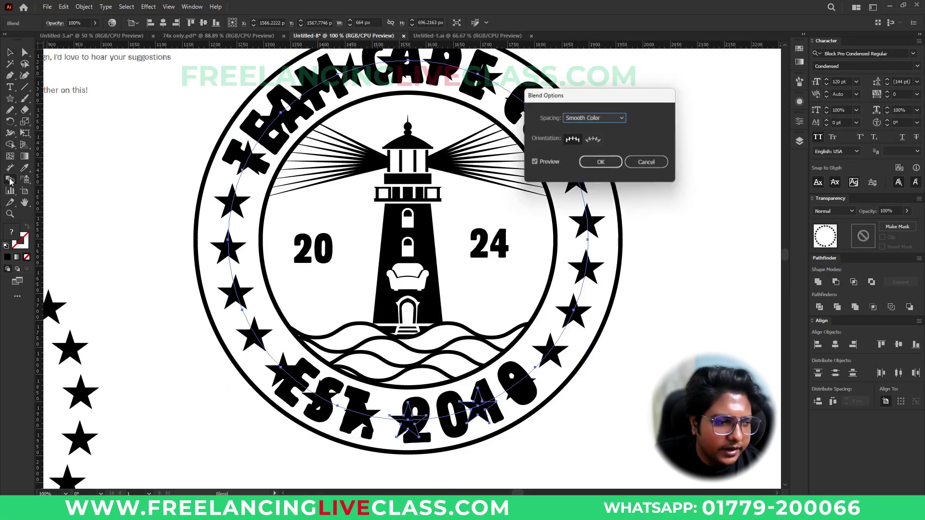
pyautogui.click(598, 118)
pyautogui.click(590, 138)
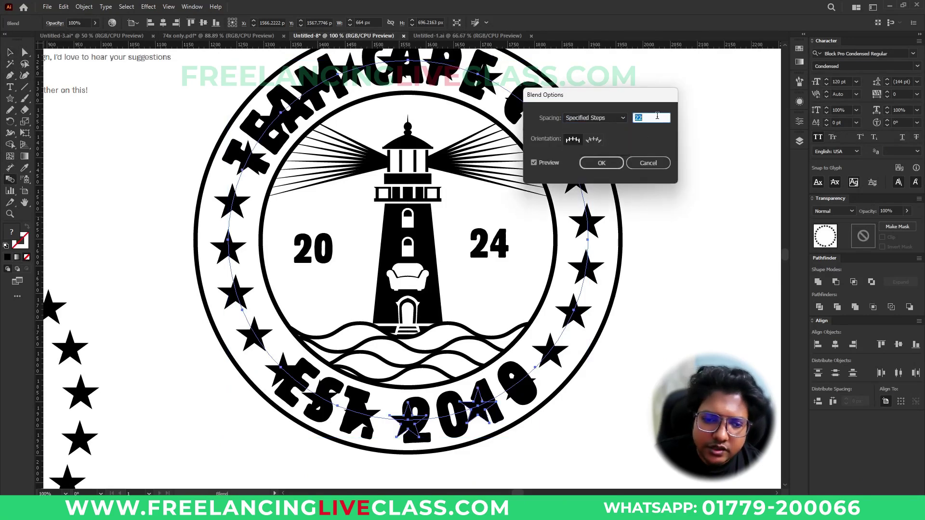
pyautogui.press('Up')
pyautogui.moveTo(646, 101); pyautogui.dragTo(736, 79)
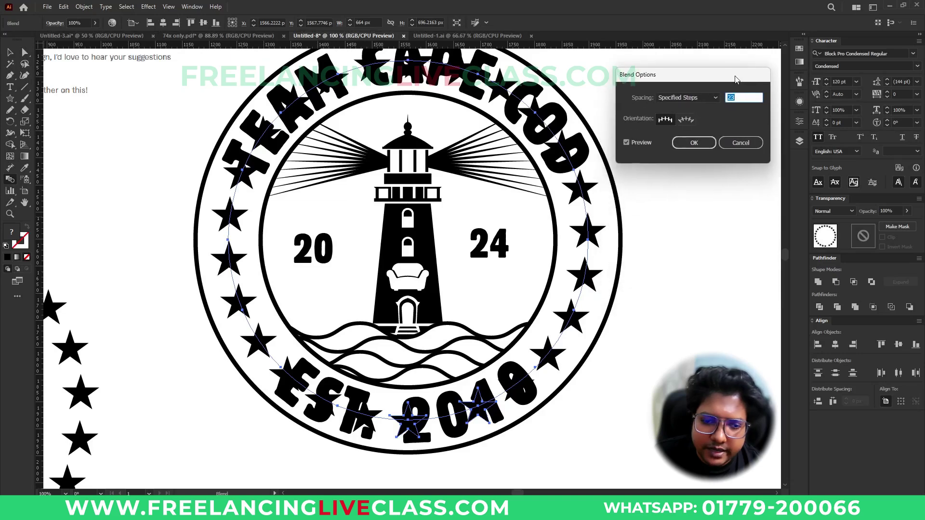
pyautogui.press('Up')
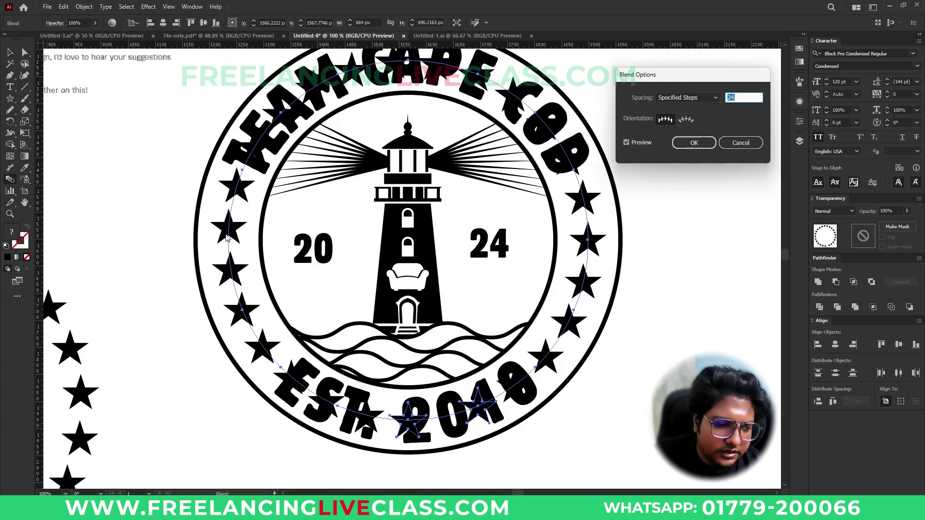
pyautogui.click(694, 143)
# Step: Expand the badge's star blend into a group of individual star shapes
pyautogui.press('v')
pyautogui.click(661, 289)
pyautogui.click(586, 289)
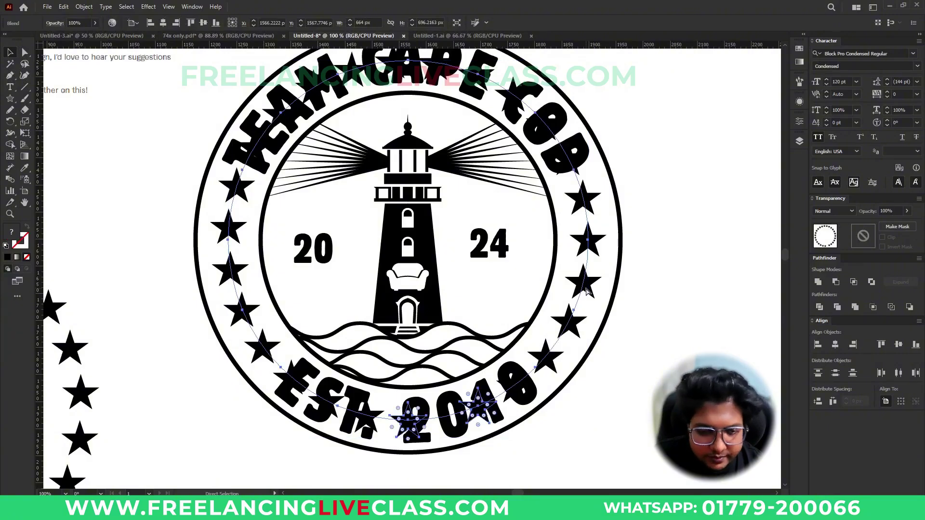
pyautogui.hotkey('ctrl', 'shift', 'x')
pyautogui.click(606, 284)
pyautogui.click(669, 339)
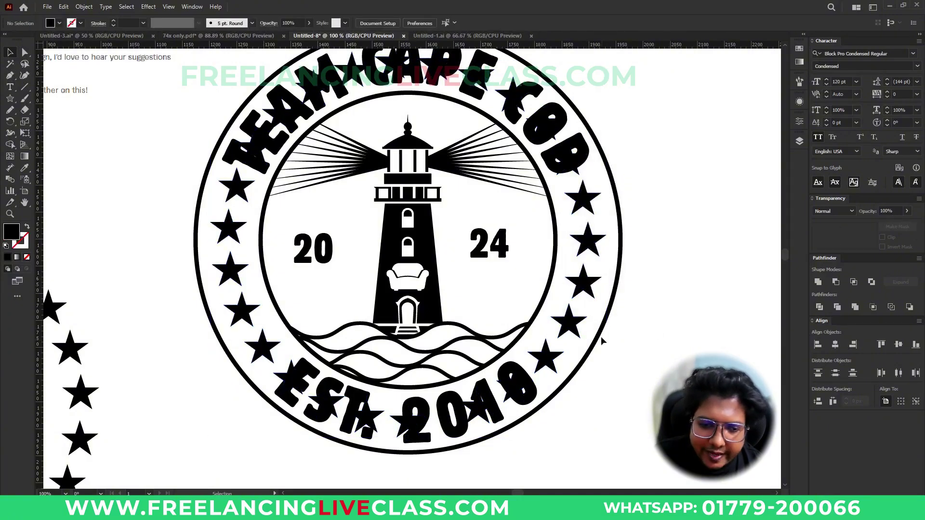
# Step: Isolate the star group and delete all stars except the five in the ring's right gap between the two texts
pyautogui.click(572, 328)
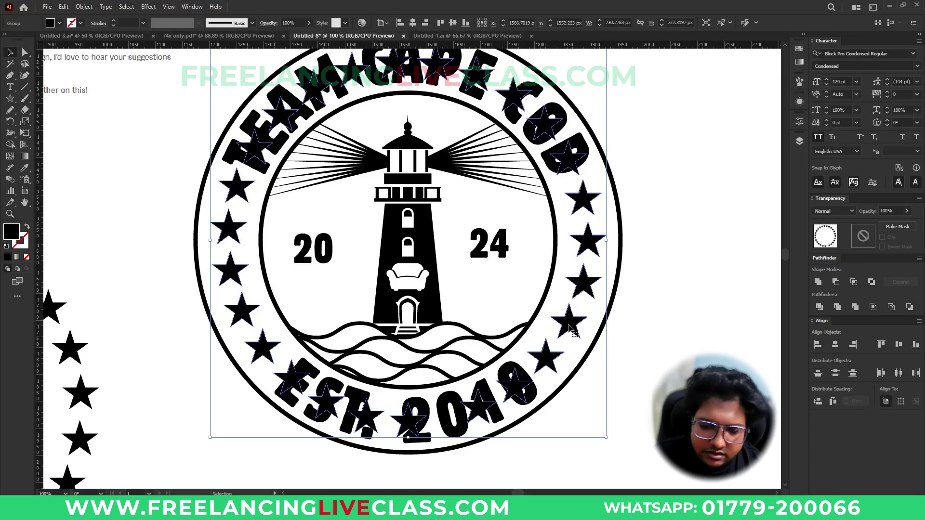
pyautogui.doubleClick(571, 328)
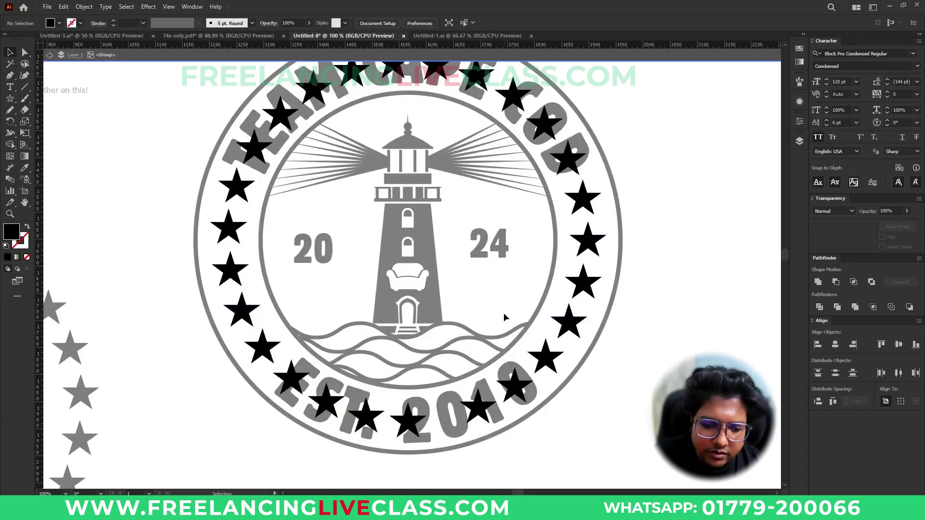
pyautogui.scroll(-2, 504, 313)
pyautogui.moveTo(316, 161); pyautogui.dragTo(507, 398)
pyautogui.press('Delete')
pyautogui.click(520, 221)
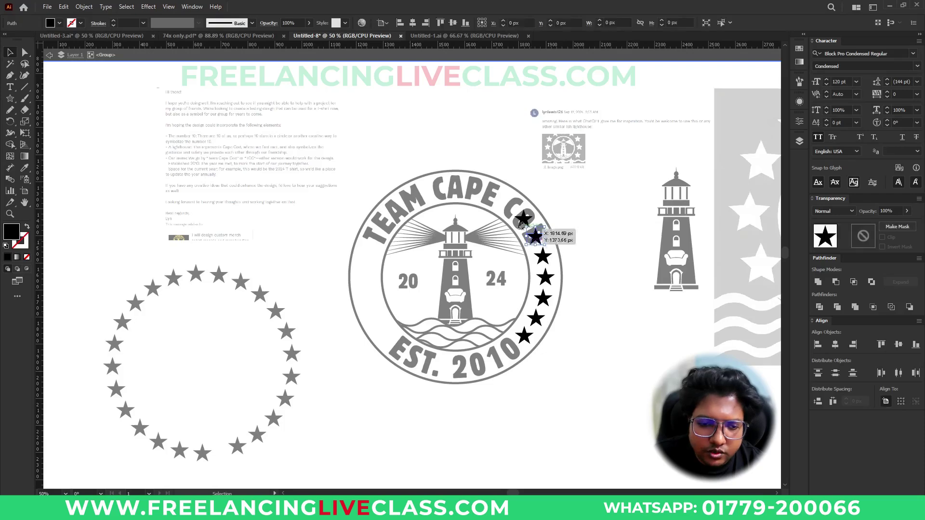
pyautogui.press('Delete')
# Step: Copy the five-star group to the ring's left side and reflect the copy horizontally to mirror the right stars
pyautogui.scroll(1, 556, 331)
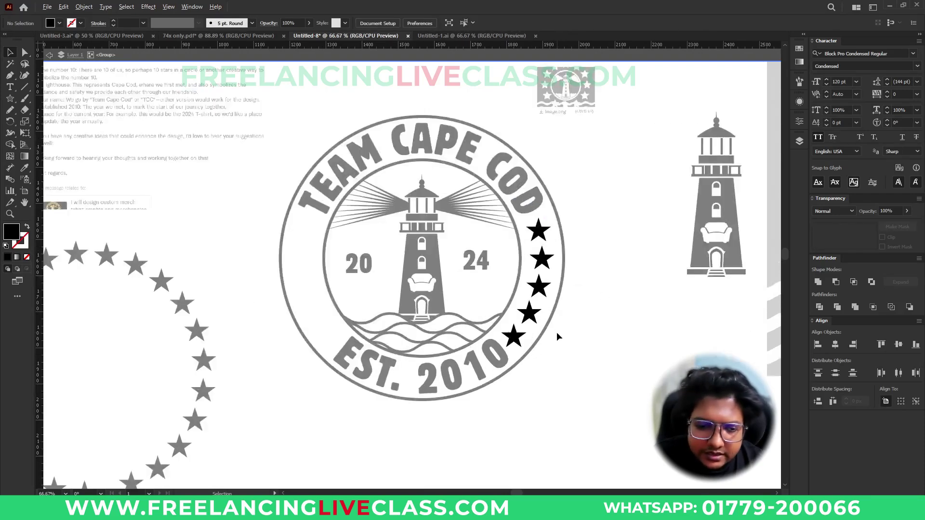
pyautogui.moveTo(526, 296); pyautogui.dragTo(322, 291)
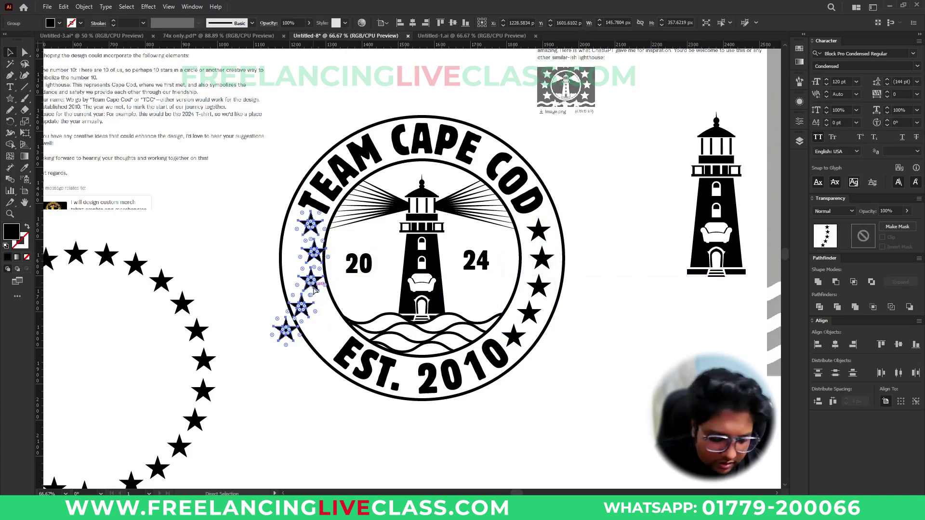
pyautogui.press('o')
pyautogui.press('Return')
pyautogui.click(464, 313)
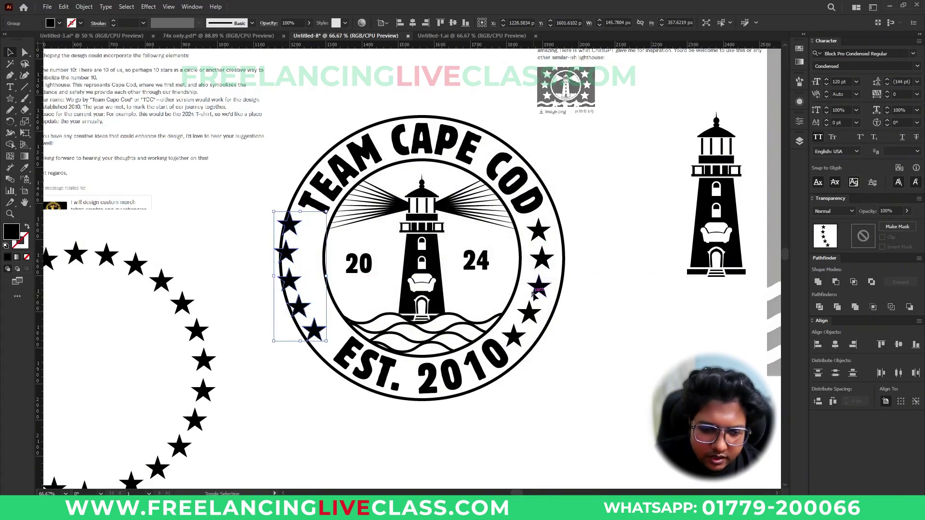
# Step: Align the left star group to the vertical center of the right star group, using the right one as key object
pyautogui.keyDown('shift'); pyautogui.click(538, 295); pyautogui.keyUp('shift')
pyautogui.click(537, 295)
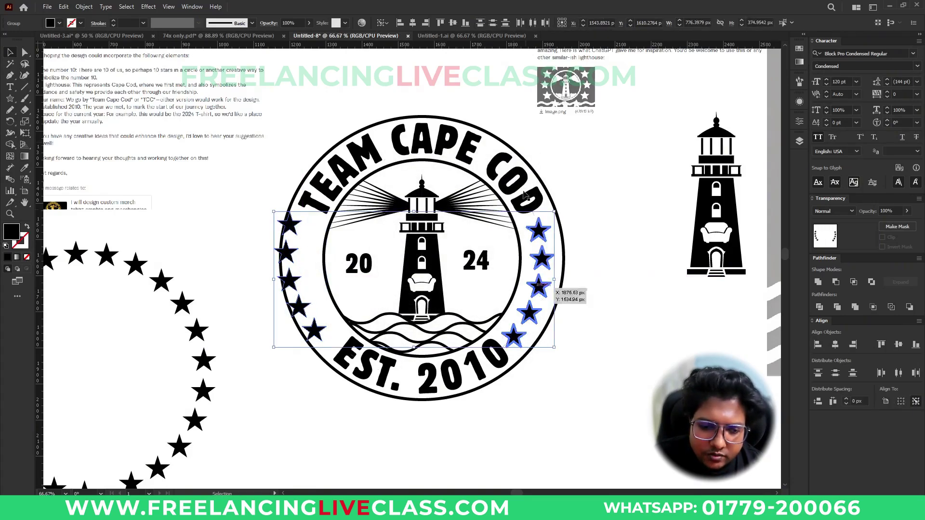
pyautogui.click(453, 22)
pyautogui.click(222, 251)
# Step: Nudge the left star group about 43 px to the right so it sits between the two ring circles
pyautogui.click(289, 263)
pyautogui.press('Right')
pyautogui.press('Right')
pyautogui.press('Right')
pyautogui.press('Right')
pyautogui.press('Right')
pyautogui.press('Right')
pyautogui.press('Right')
pyautogui.press('Right')
pyautogui.press('Right')
pyautogui.press('Right')
pyautogui.press('Right')
pyautogui.press('Right')
pyautogui.press('Right')
pyautogui.press('Right')
pyautogui.press('Right')
pyautogui.press('Right')
pyautogui.press('Right')
pyautogui.press('Right')
pyautogui.press('Right')
pyautogui.press('Right')
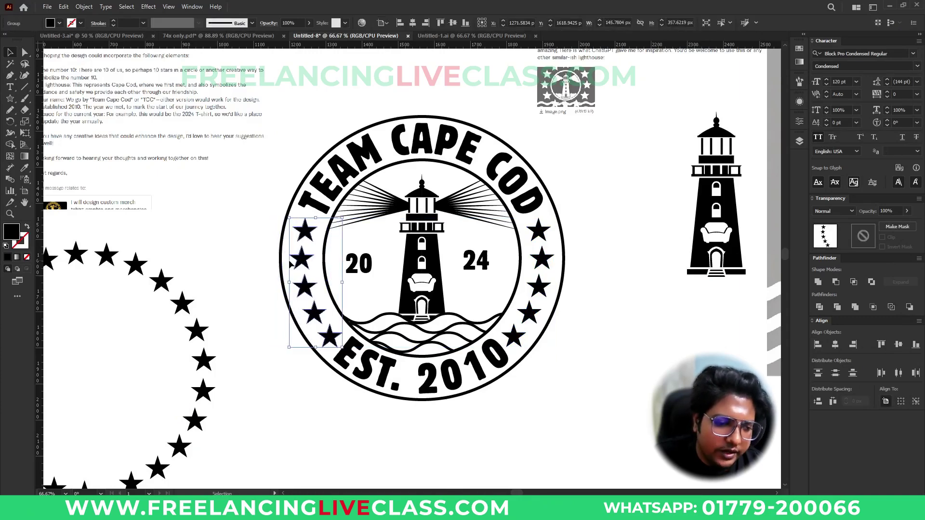
# Step: Reduce the font size of both curved ring texts, TEAM CAPE COD and EST. 2010, to 117 pt
pyautogui.click(585, 389)
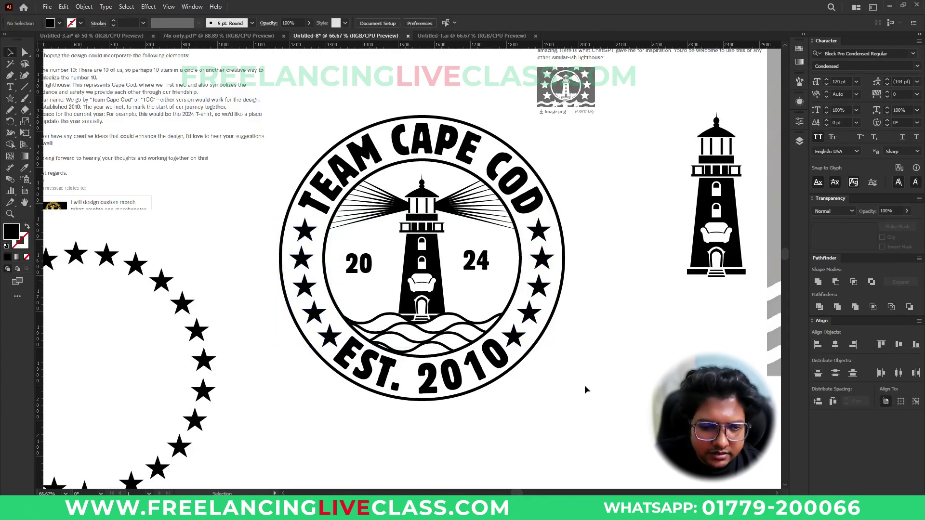
pyautogui.click(514, 367)
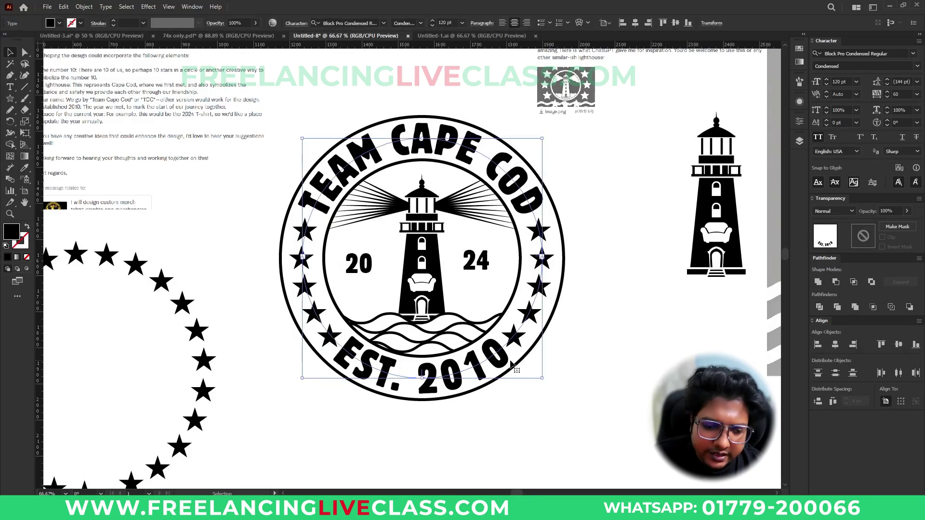
pyautogui.keyDown('shift'); pyautogui.click(510, 163); pyautogui.keyUp('shift')
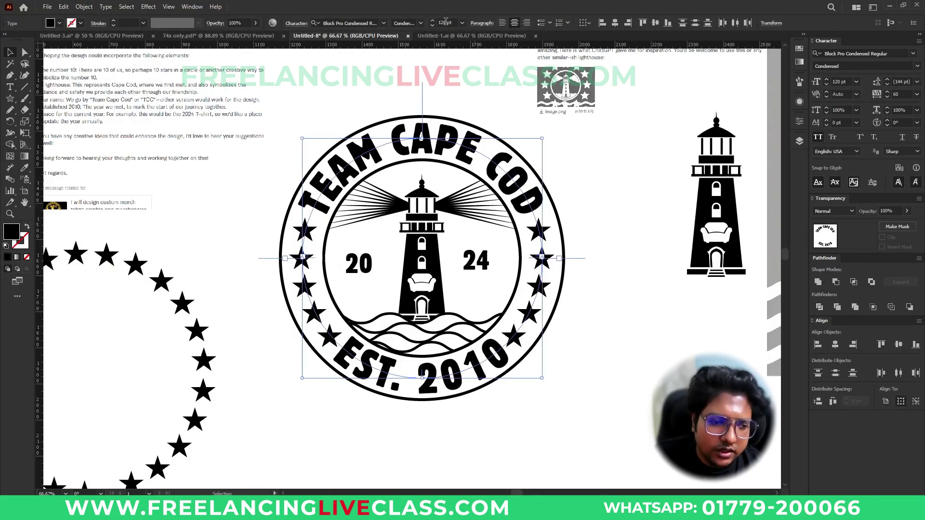
pyautogui.scroll(-1, 446, 21)
pyautogui.scroll(-2, 446, 21)
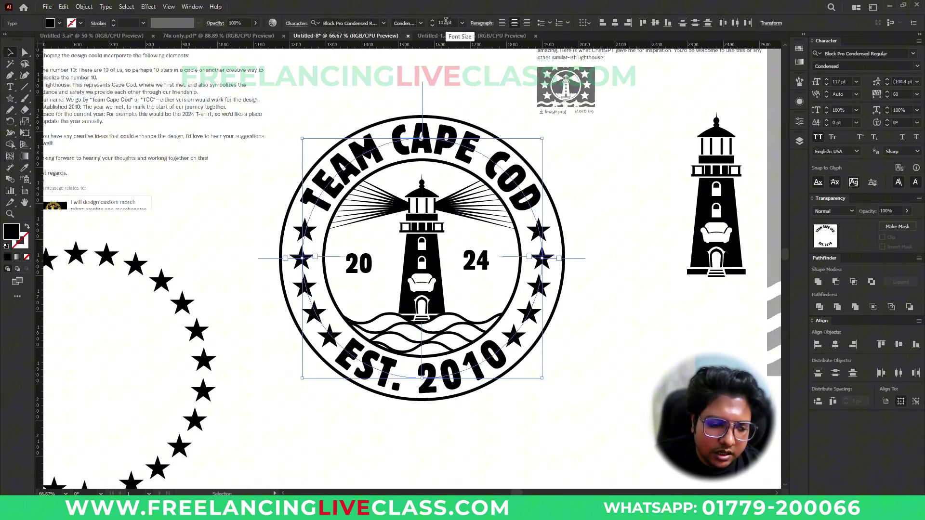
pyautogui.click(600, 218)
# Step: Reduce only the EST. 2010 ring text to a font size of 110 pt
pyautogui.click(498, 356)
pyautogui.scroll(-5, 450, 23)
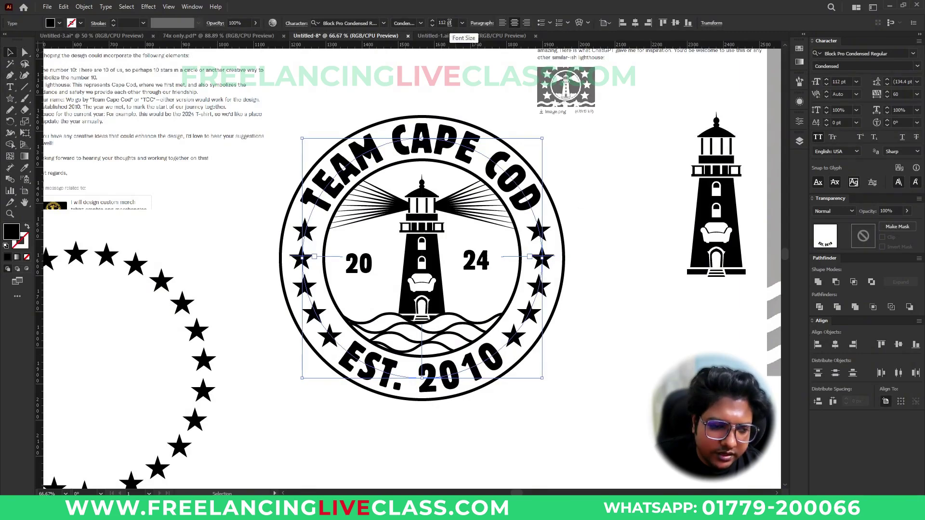
pyautogui.scroll(-2, 449, 23)
pyautogui.click(592, 265)
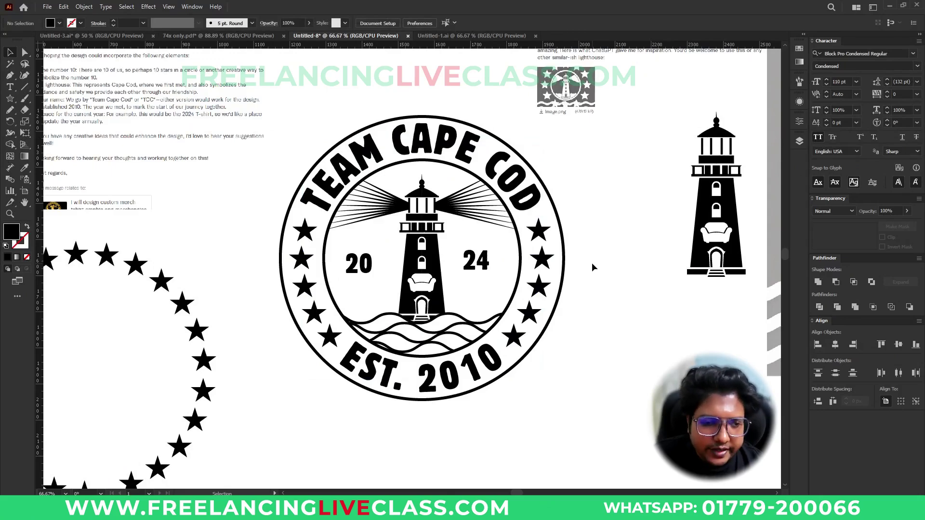
# Step: Move the client's inspiration message with its lighthouse thumbnail farther away from the badge
pyautogui.moveTo(567, 89); pyautogui.dragTo(632, 69)
pyautogui.click(603, 219)
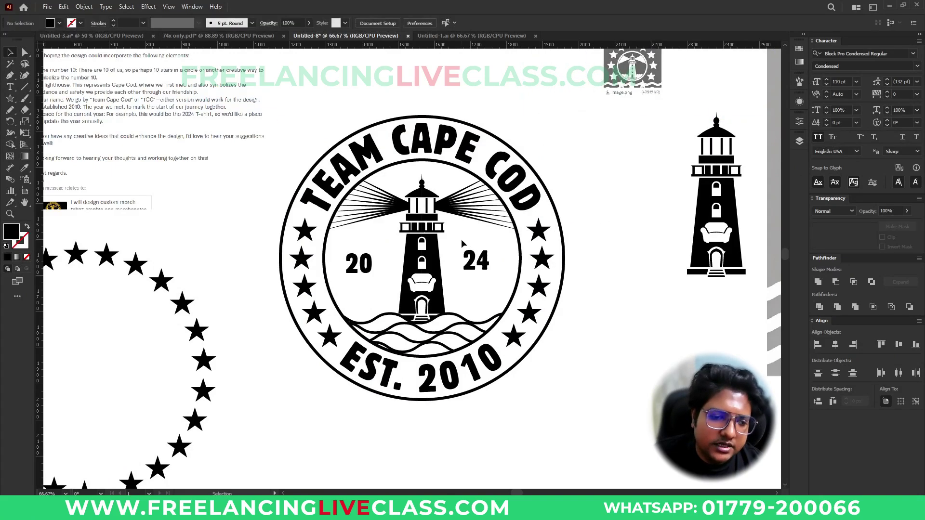
pyautogui.scroll(-1, 461, 239)
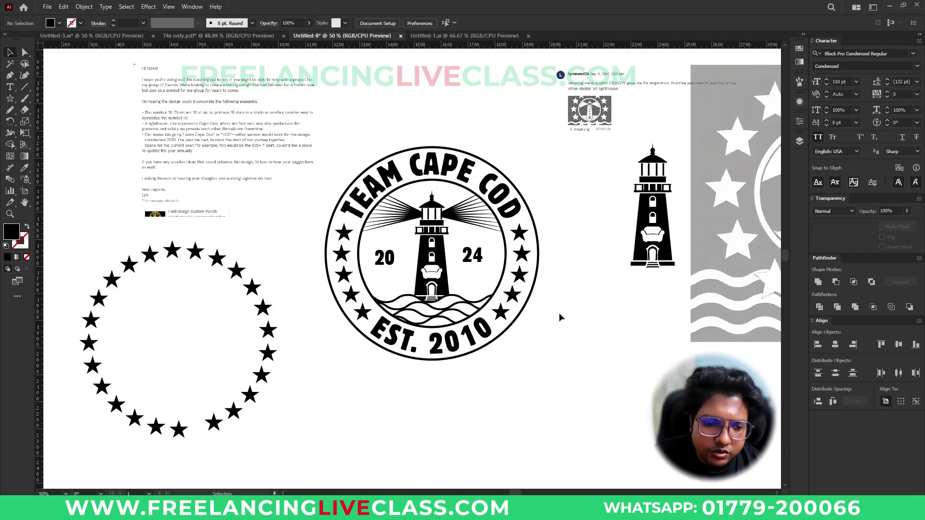
pyautogui.scroll(1, 440, 303)
pyautogui.click(472, 258)
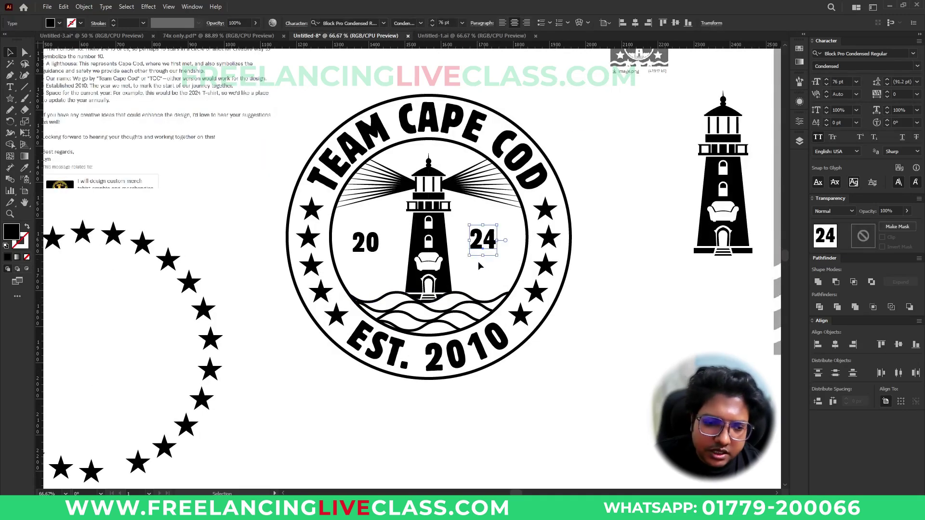
pyautogui.click(481, 277)
pyautogui.scroll(-1, 481, 277)
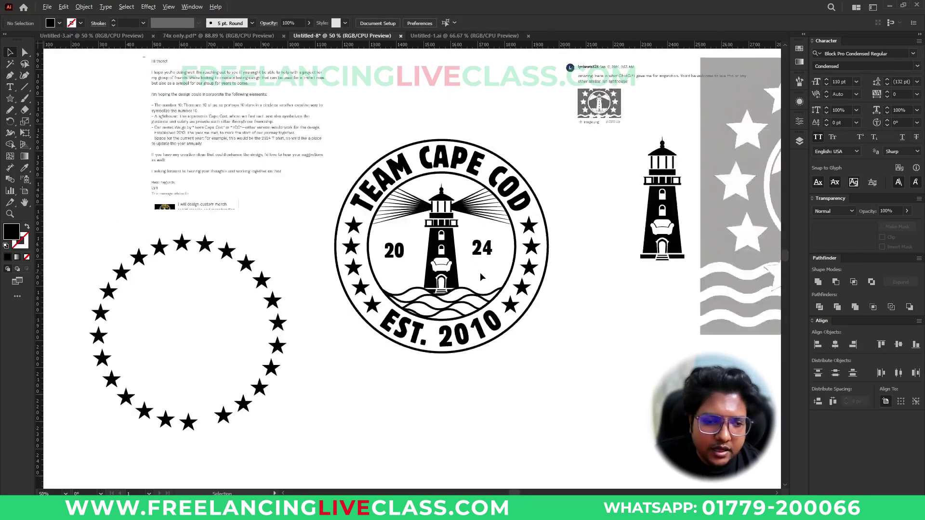
pyautogui.scroll(1, 481, 277)
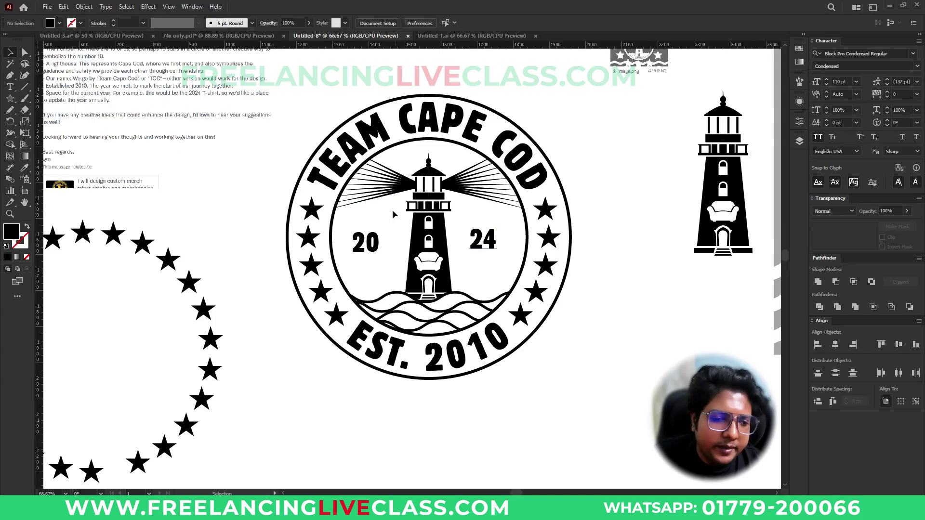
pyautogui.scroll(-1, 467, 216)
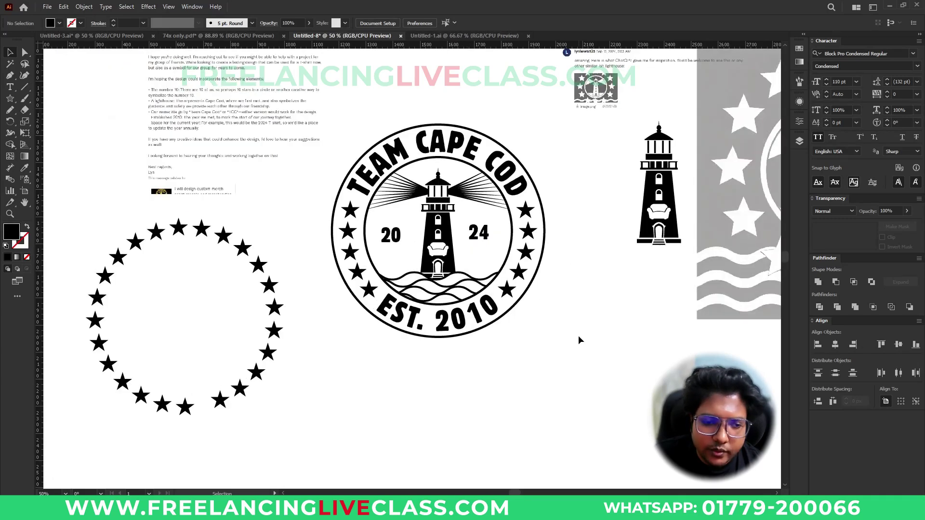
# Step: Draw a circle about 690 px in diameter in the empty area below the badge and fill it with a white-to-black linear gradient
pyautogui.moveTo(579, 335); pyautogui.dragTo(426, 269)
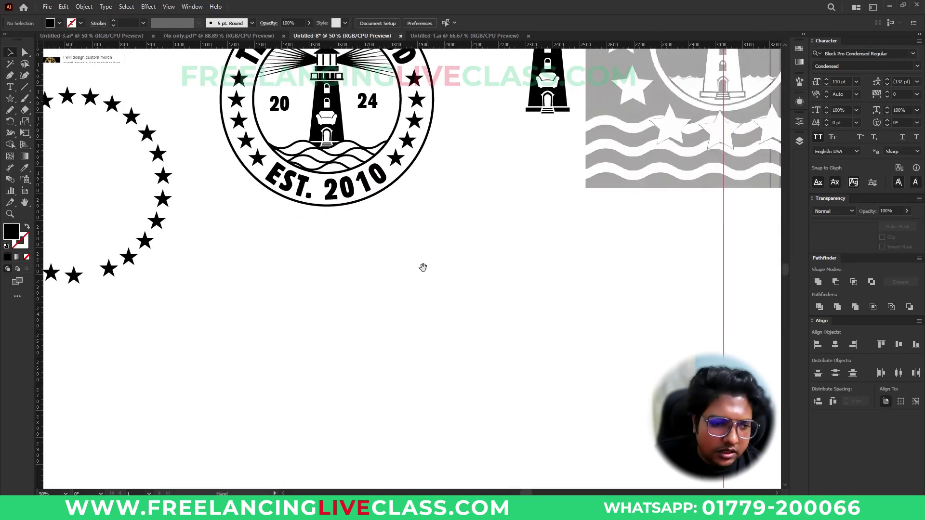
pyautogui.moveTo(10, 98); pyautogui.dragTo(50, 123)
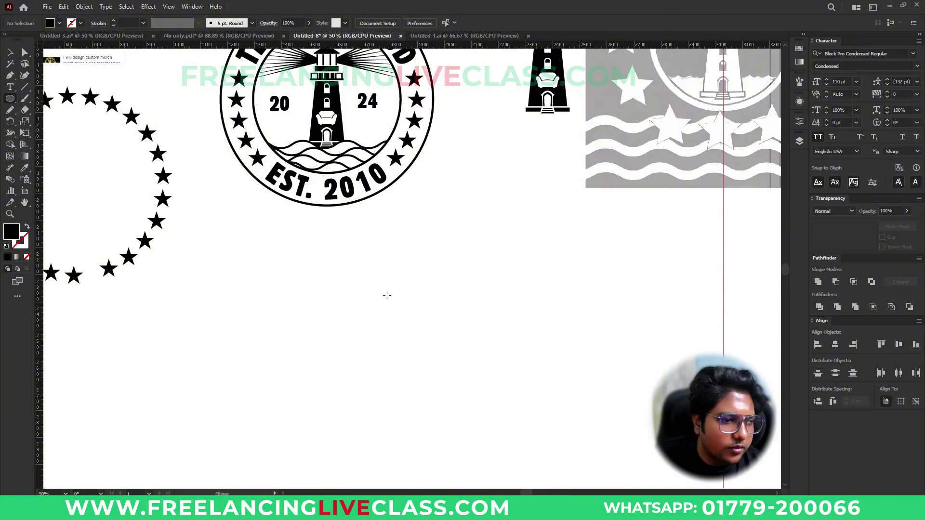
pyautogui.moveTo(444, 308); pyautogui.dragTo(537, 401)
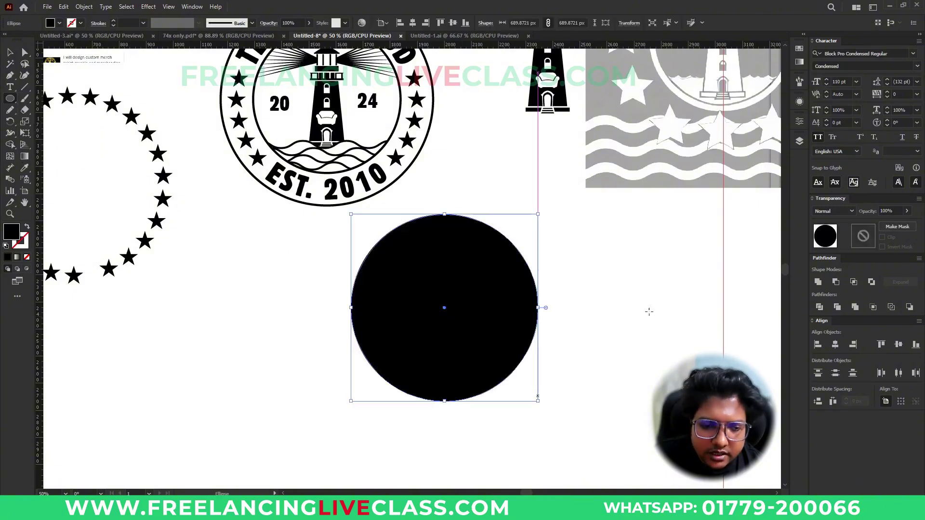
pyautogui.click(799, 63)
pyautogui.click(720, 118)
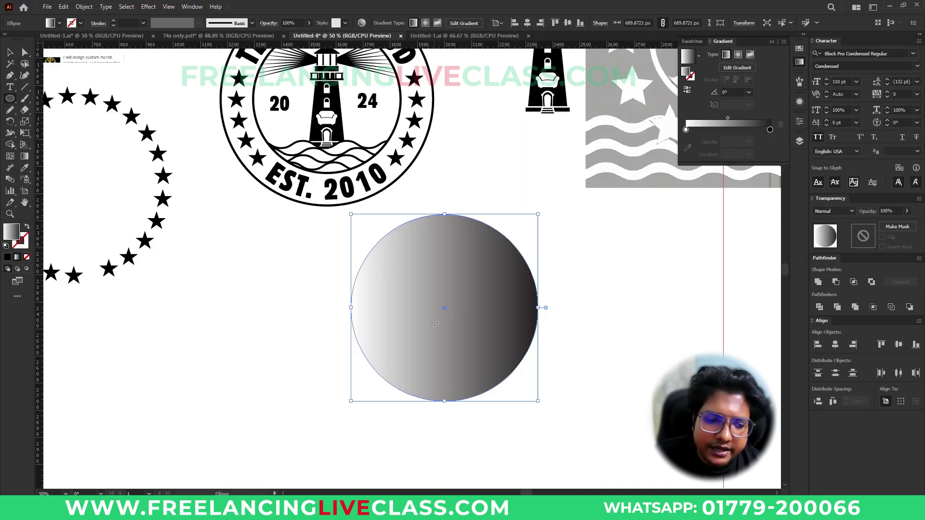
# Step: Try running the circle's linear gradient diagonally from its upper right to its lower left
pyautogui.moveTo(490, 244); pyautogui.dragTo(424, 357)
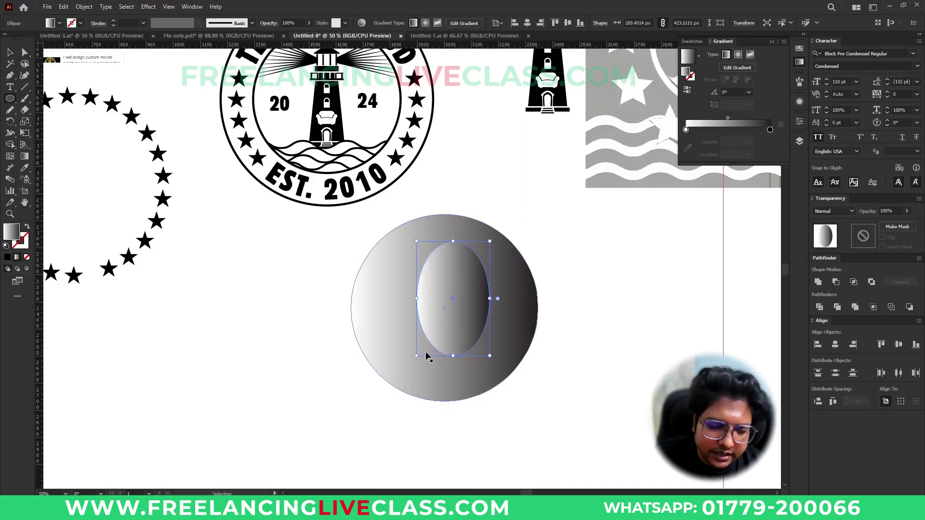
pyautogui.hotkey('ctrl', 'z')
pyautogui.press('g')
pyautogui.moveTo(458, 237)
pyautogui.mouseDown()
pyautogui.moveTo(413, 351)
pyautogui.moveTo(391, 367)
pyautogui.mouseUp()
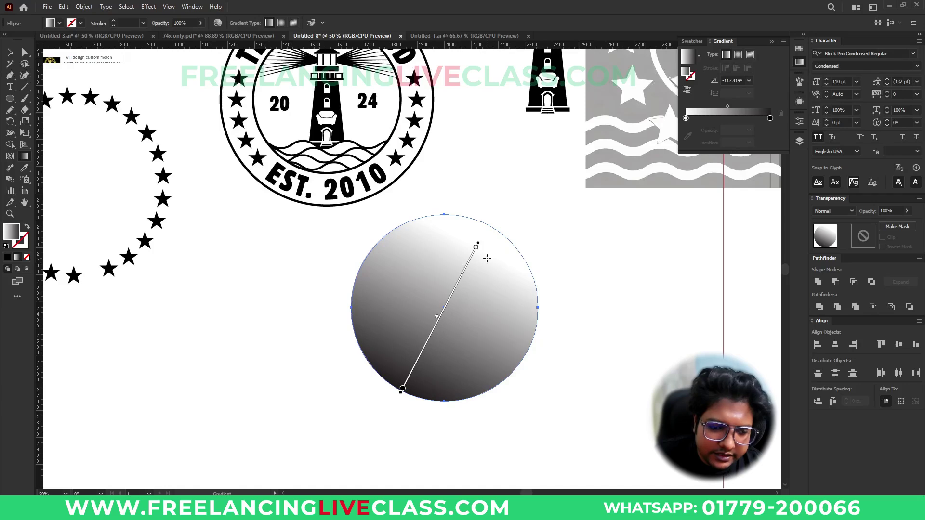
pyautogui.moveTo(471, 273)
pyautogui.mouseDown()
pyautogui.moveTo(394, 391)
pyautogui.moveTo(387, 387)
pyautogui.mouseUp()
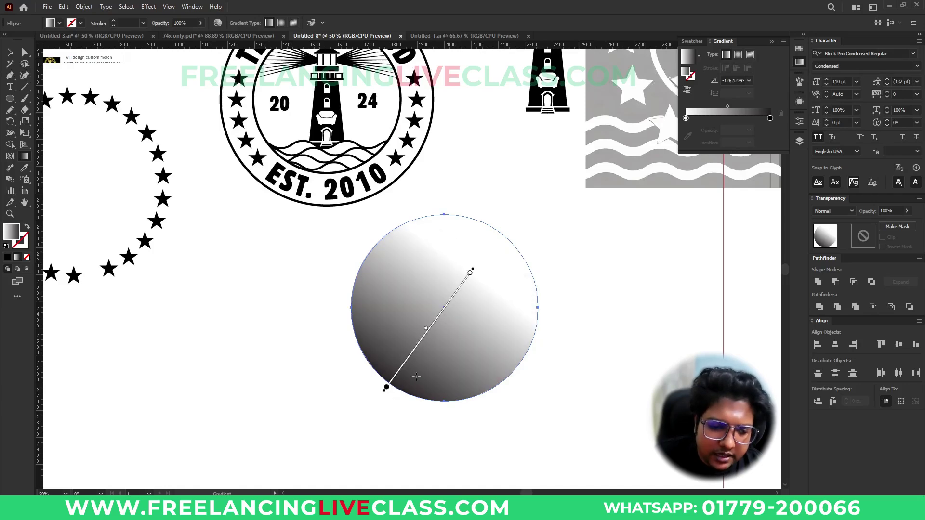
# Step: Make the circle's gradient radial with black at the center and white at the edge, and move the black stop to about 37%
pyautogui.click(738, 55)
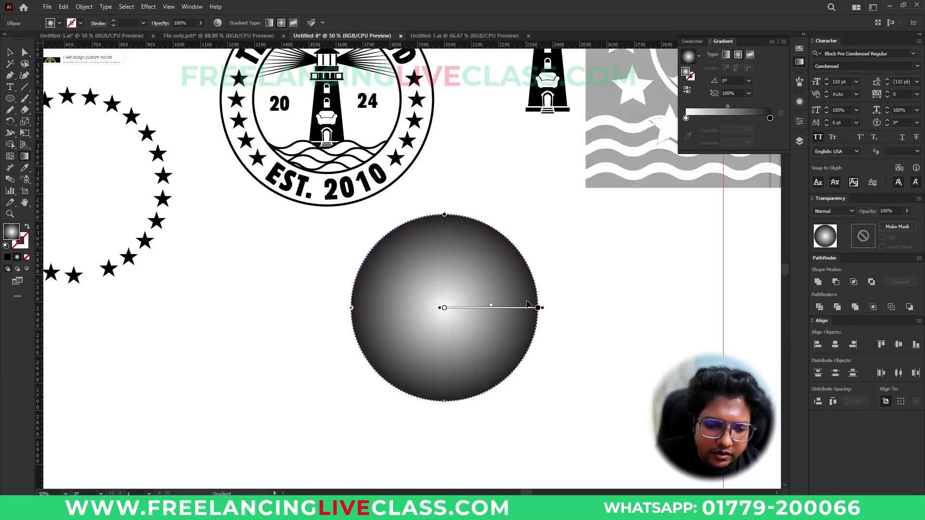
pyautogui.moveTo(447, 296)
pyautogui.mouseDown()
pyautogui.moveTo(537, 291)
pyautogui.moveTo(420, 317)
pyautogui.moveTo(360, 352)
pyautogui.mouseUp()
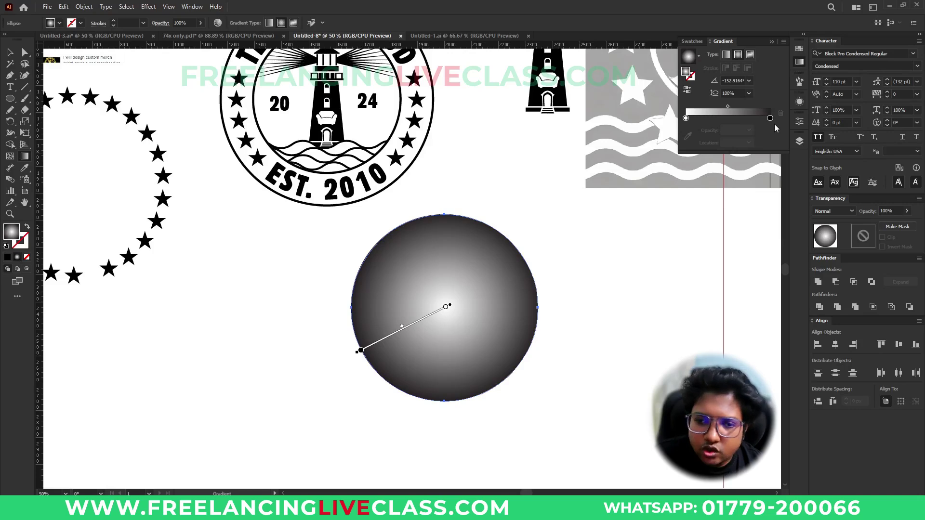
pyautogui.moveTo(770, 119)
pyautogui.mouseDown()
pyautogui.moveTo(714, 118)
pyautogui.moveTo(770, 119)
pyautogui.mouseUp()
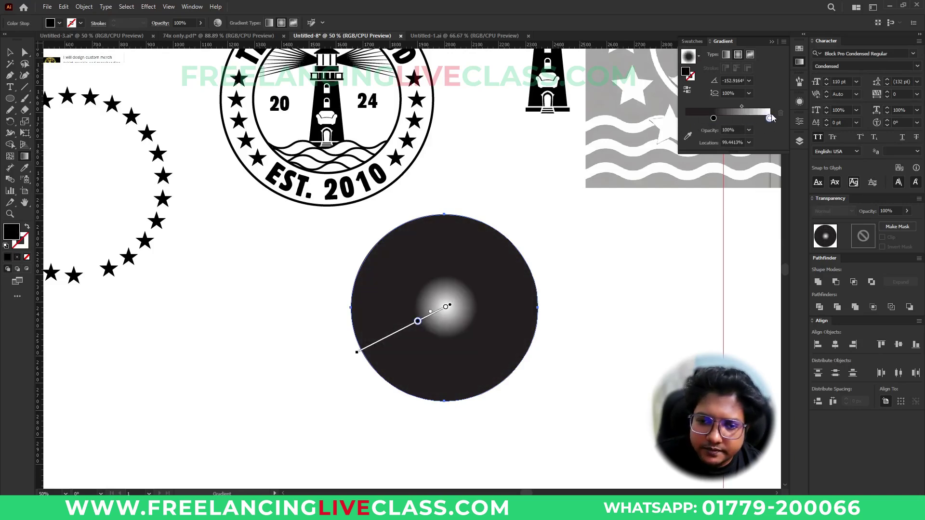
pyautogui.moveTo(714, 118); pyautogui.dragTo(686, 119)
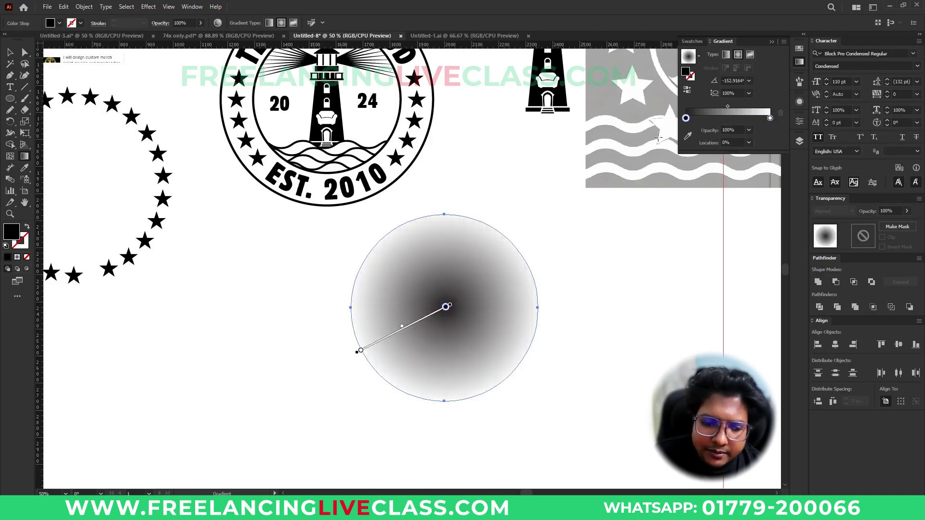
pyautogui.moveTo(435, 313); pyautogui.dragTo(415, 324)
pyautogui.press('v')
pyautogui.click(591, 334)
# Step: Try a Color Halftone effect on the gradient circle with an 8-pixel max radius and all four channel angles at 40 degrees
pyautogui.click(471, 320)
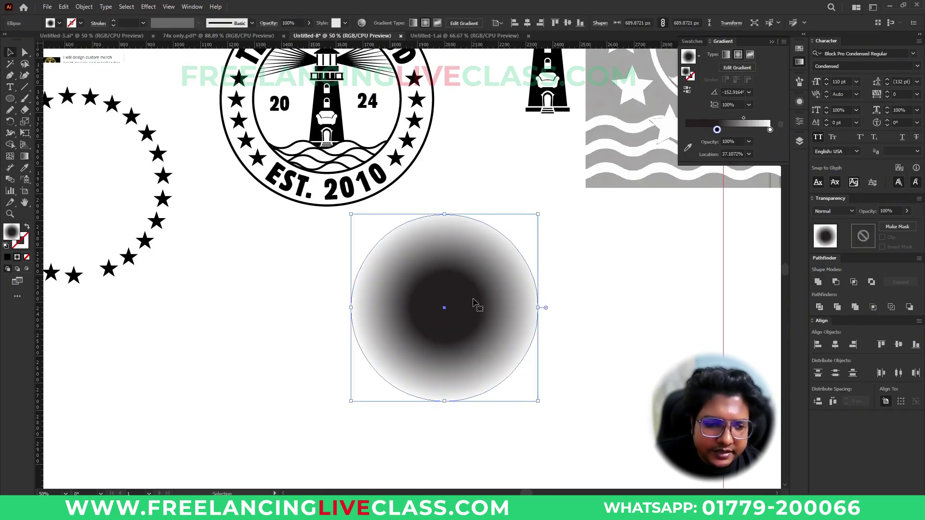
pyautogui.click(150, 7)
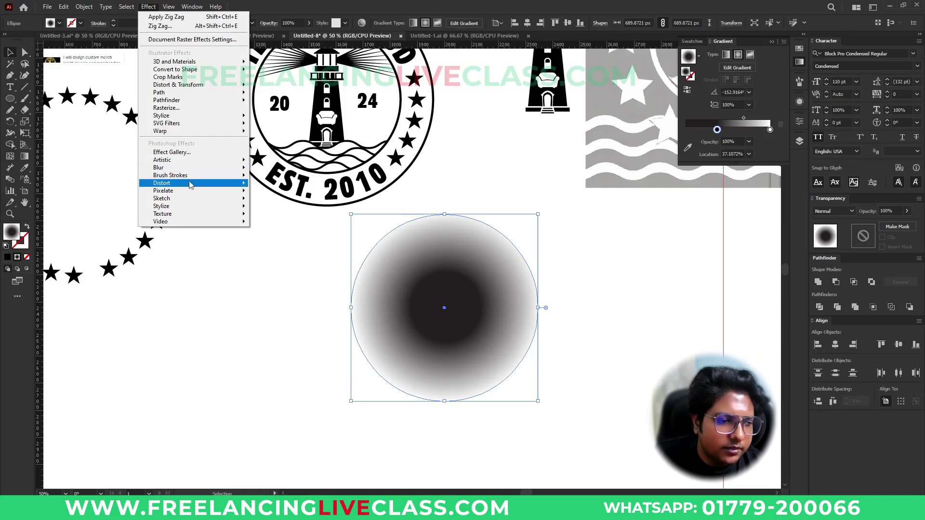
pyautogui.moveTo(191, 193)
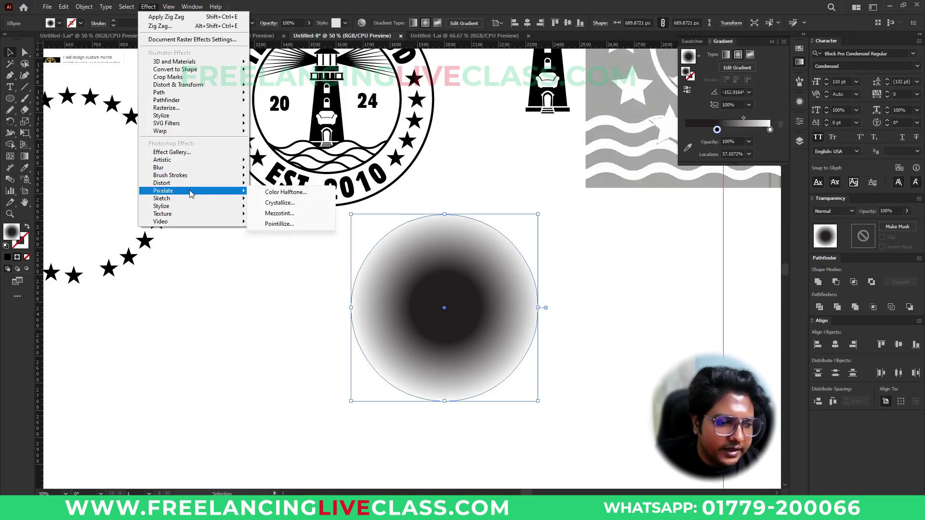
pyautogui.click(286, 192)
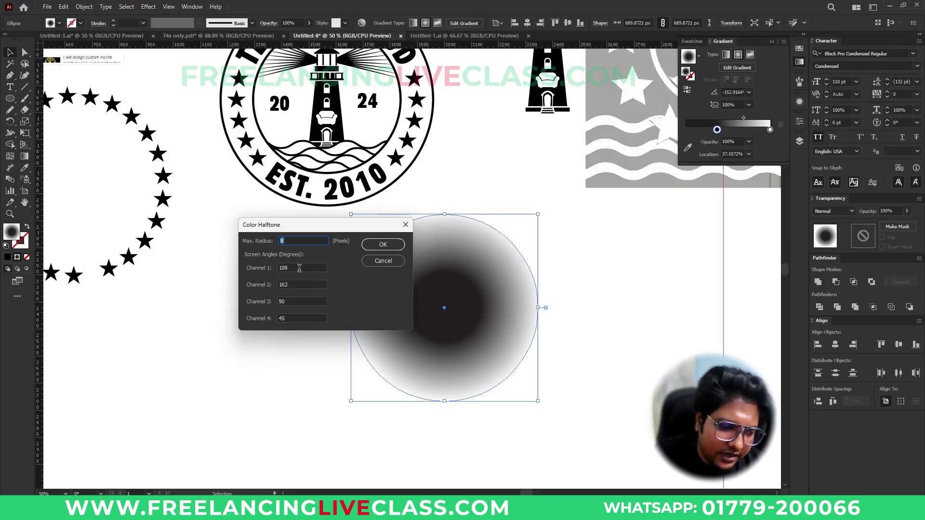
pyautogui.moveTo(299, 269); pyautogui.dragTo(257, 273)
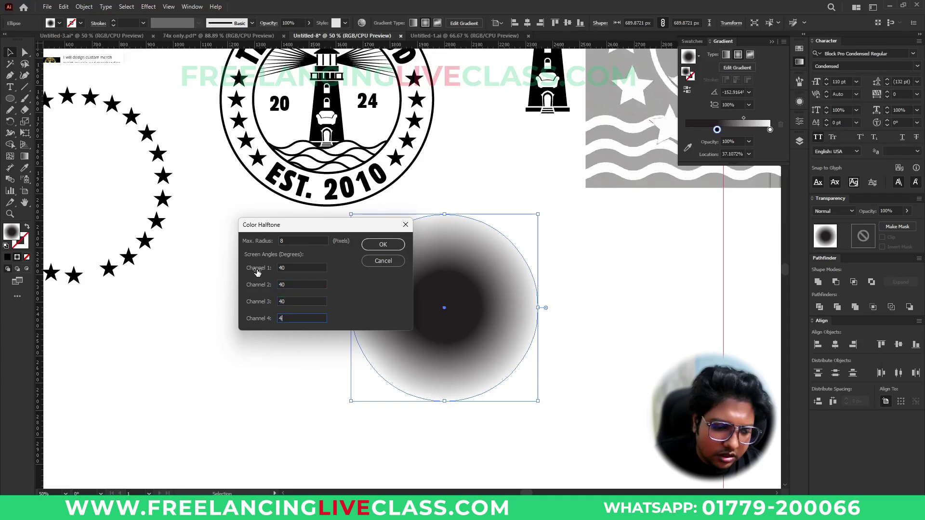
pyautogui.press('Return')
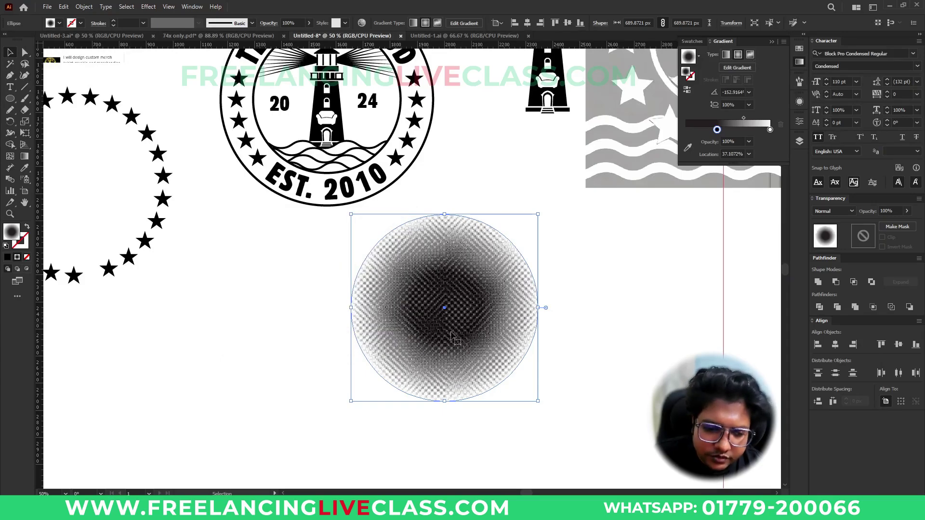
pyautogui.scroll(4, 504, 337)
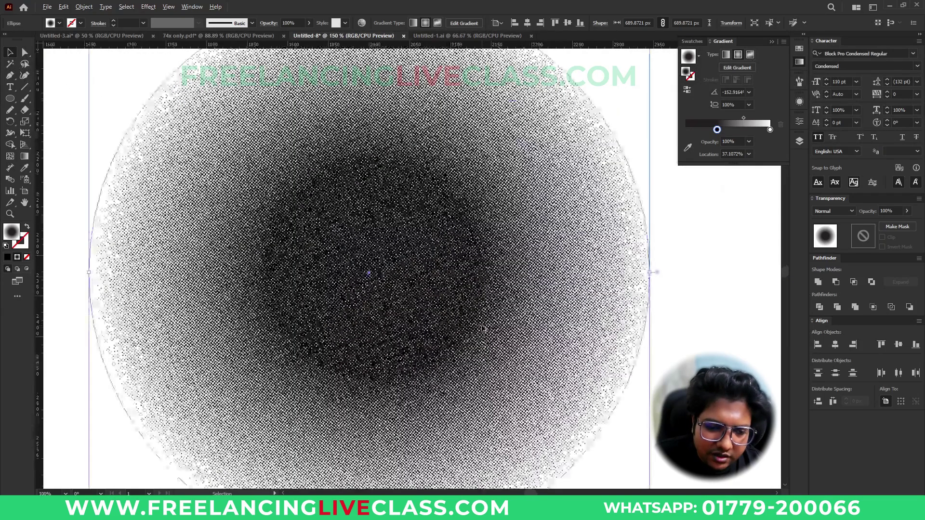
pyautogui.scroll(-3, 486, 333)
pyautogui.hotkey('ctrl', 'z')
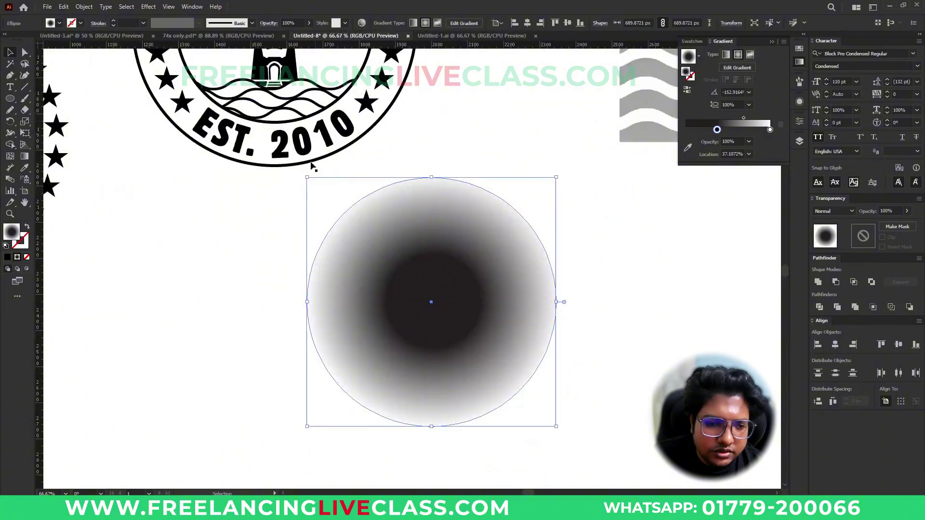
# Step: Try the Color Halftone effect on the circle with a 20-pixel max radius, keeping the channel angles at 40 degrees
pyautogui.click(152, 9)
pyautogui.moveTo(255, 193)
pyautogui.click(284, 192)
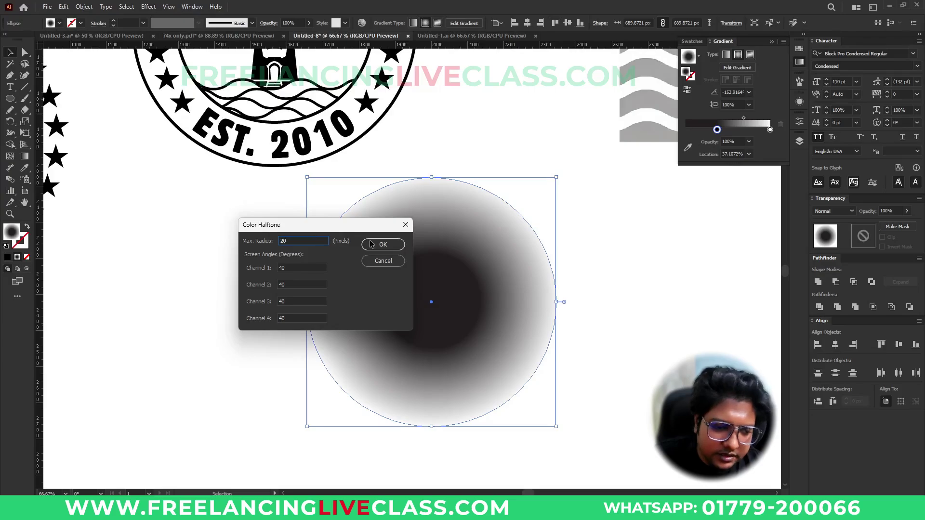
pyautogui.write('20')
pyautogui.click(383, 244)
pyautogui.click(575, 316)
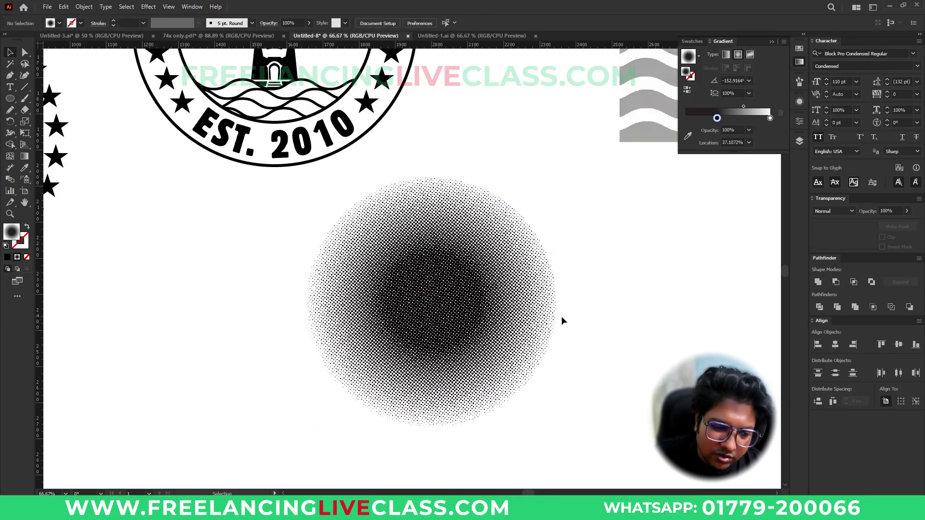
pyautogui.scroll(5, 575, 316)
pyautogui.scroll(-4, 513, 320)
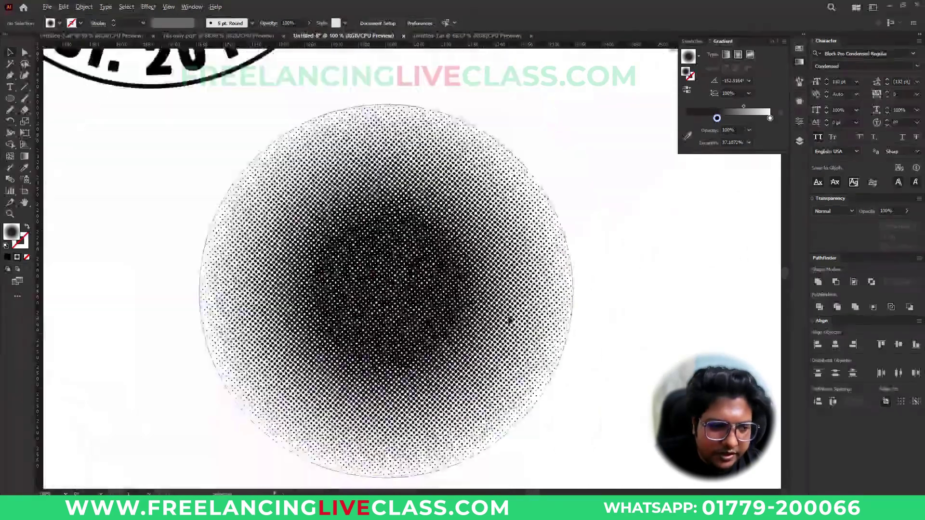
pyautogui.hotkey('ctrl', 'z')
# Step: Try a Color Halftone effect on the gradient circle with a 20-pixel max radius and all four channel angles at 60 degrees
pyautogui.click(149, 7)
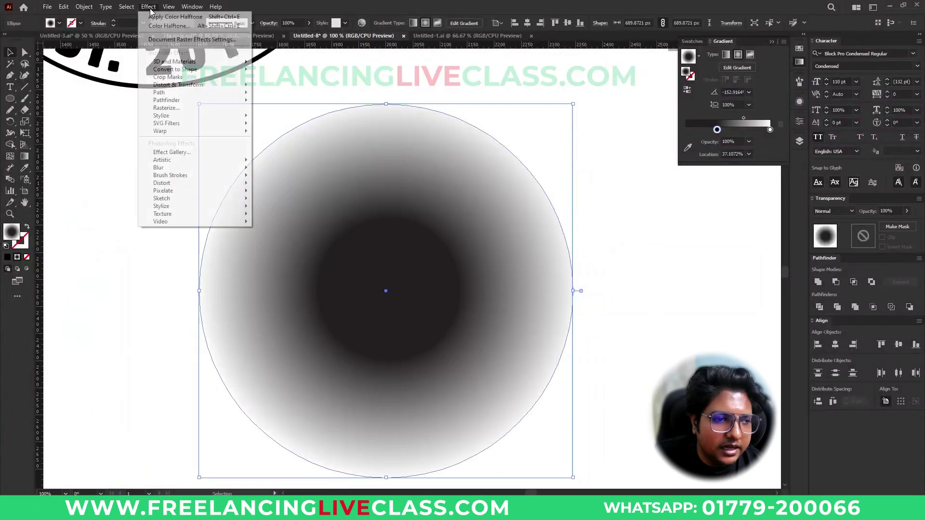
pyautogui.moveTo(235, 193)
pyautogui.click(286, 193)
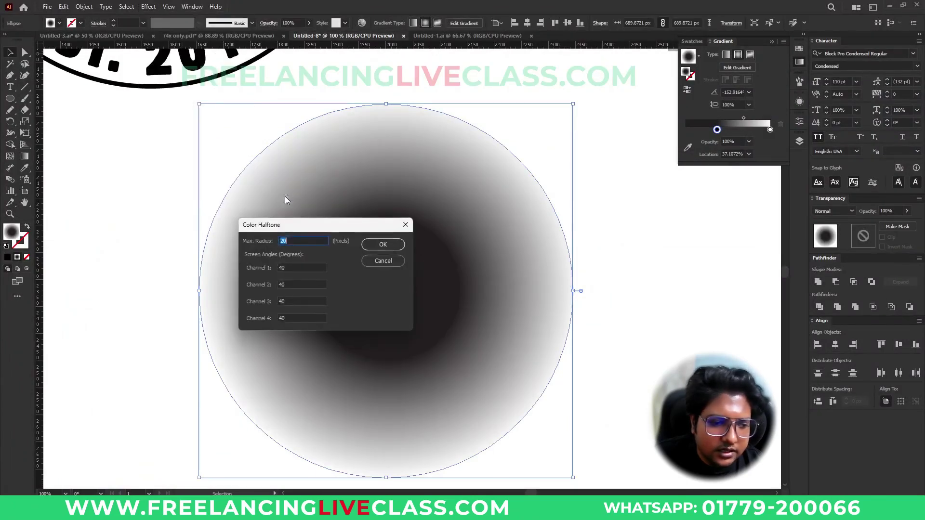
pyautogui.press('Tab')
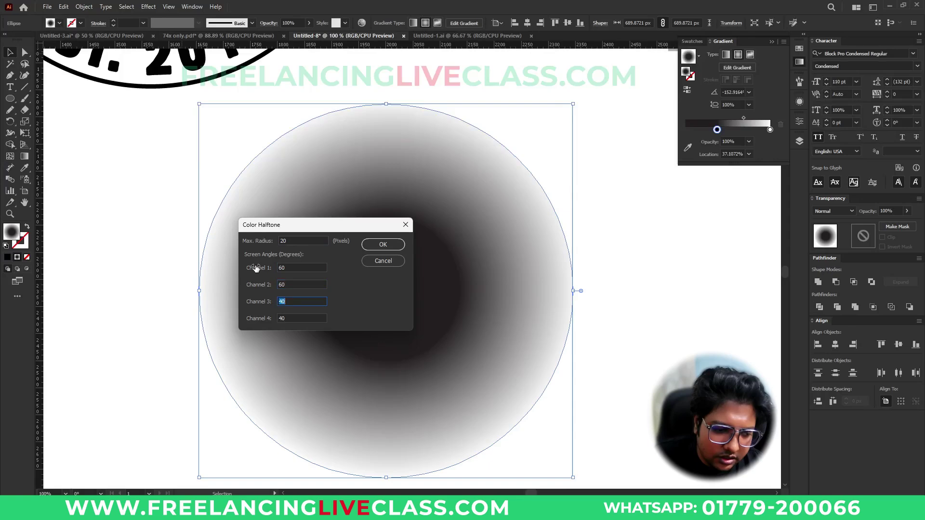
pyautogui.press('Return')
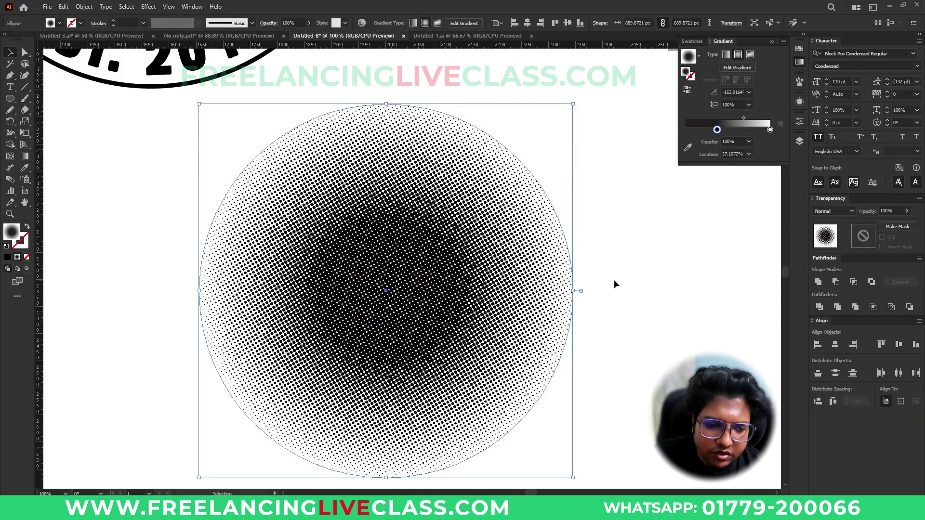
pyautogui.scroll(-2, 449, 290)
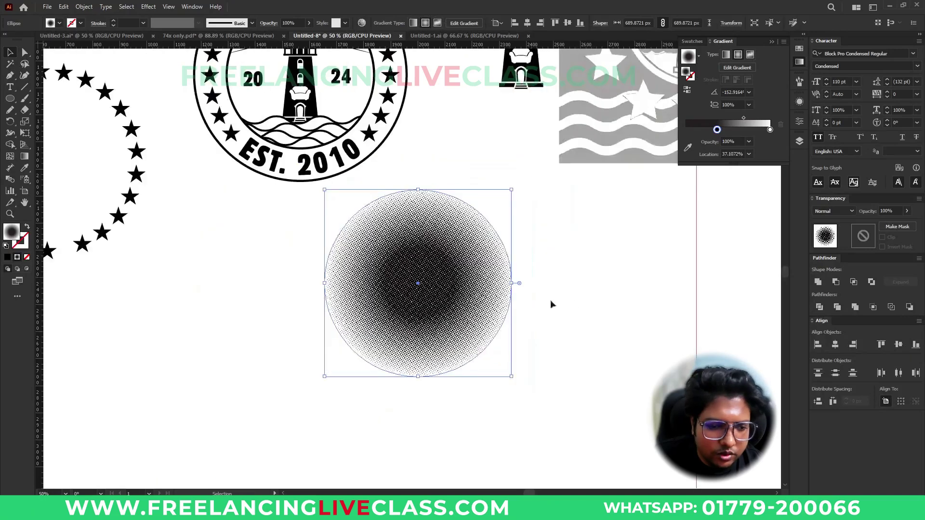
pyautogui.hotkey('ctrl', 'z')
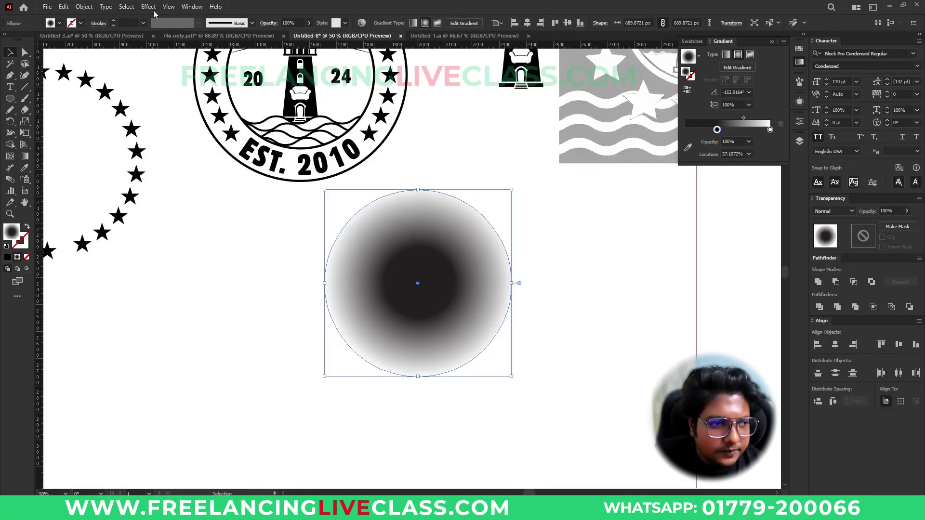
# Step: Try the Color Halftone effect on the circle with a 50-pixel max radius, keeping the channel angles at 60 degrees
pyautogui.click(148, 7)
pyautogui.moveTo(217, 191)
pyautogui.click(282, 192)
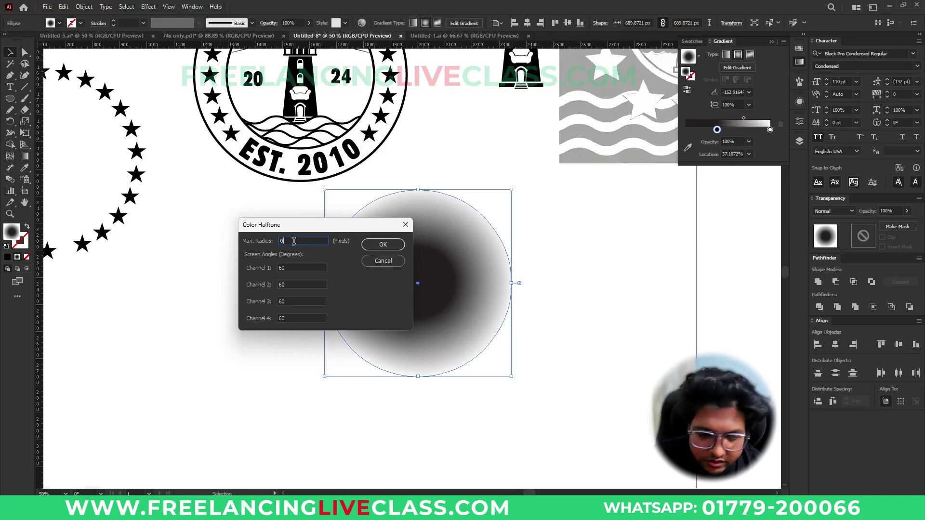
pyautogui.press('Return')
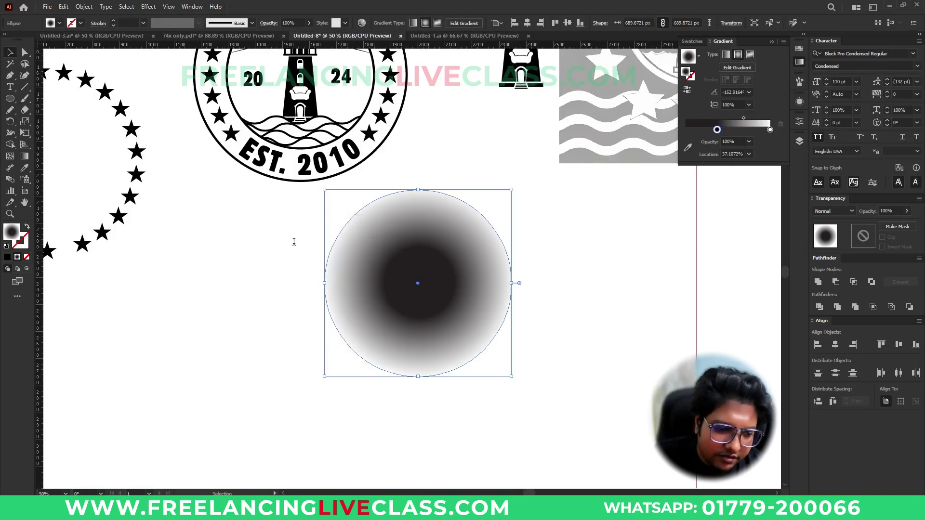
pyautogui.click(562, 312)
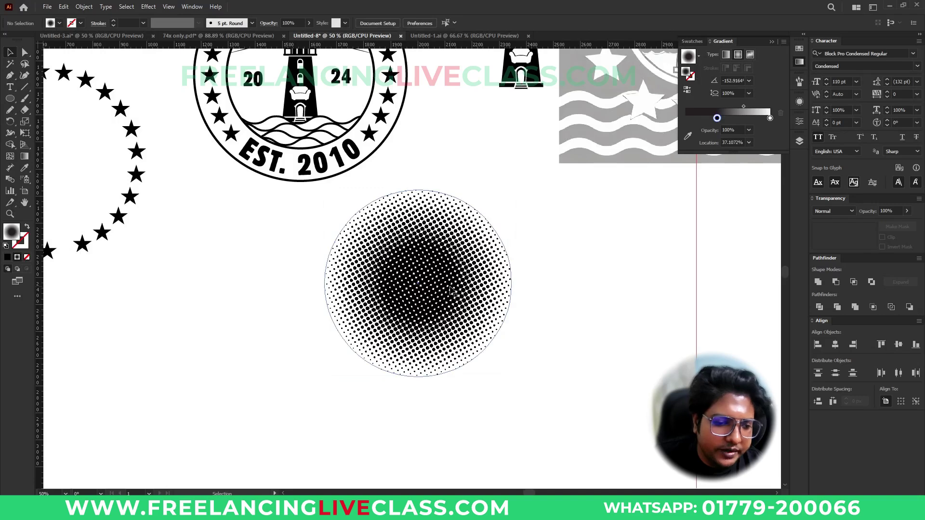
pyautogui.hotkey('ctrl', 'z')
# Step: Apply a Color Halftone effect to the circle with a max radius below 50 pixels and all four channel angles at 60 degrees
pyautogui.click(146, 6)
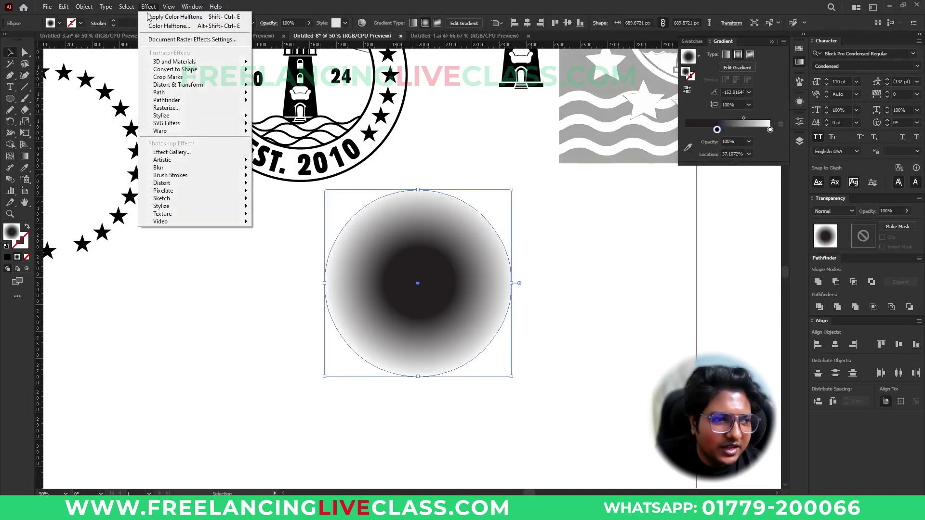
pyautogui.moveTo(241, 191)
pyautogui.click(288, 192)
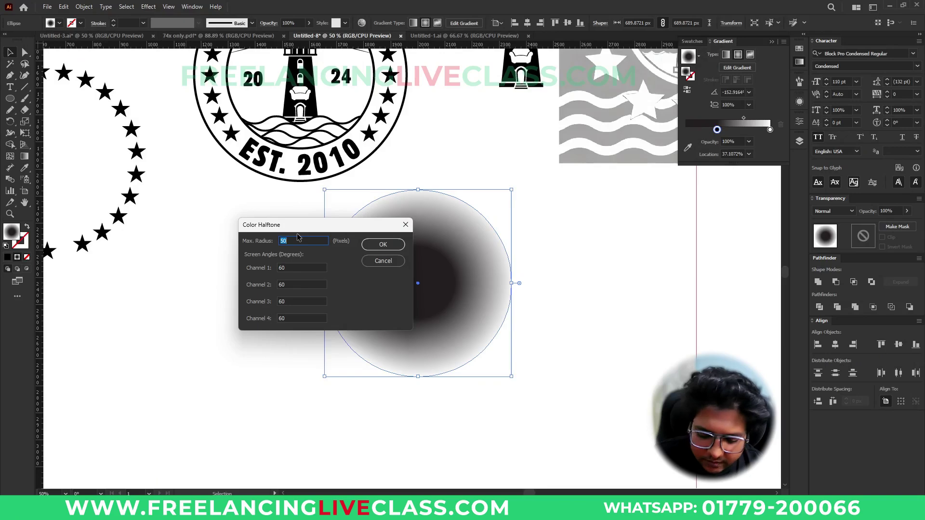
pyautogui.press('Return')
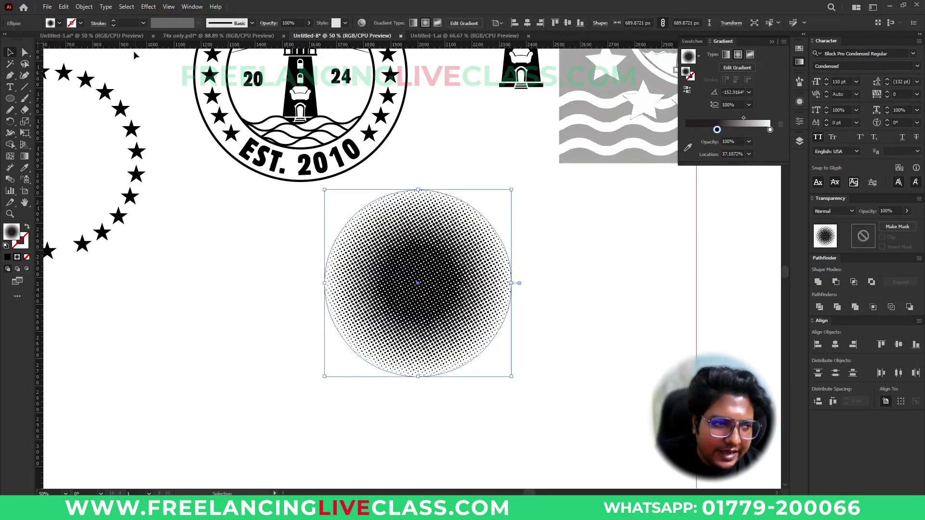
# Step: Try expanding the halftone circle's appearance into an image and check its dots
pyautogui.click(87, 8)
pyautogui.click(123, 138)
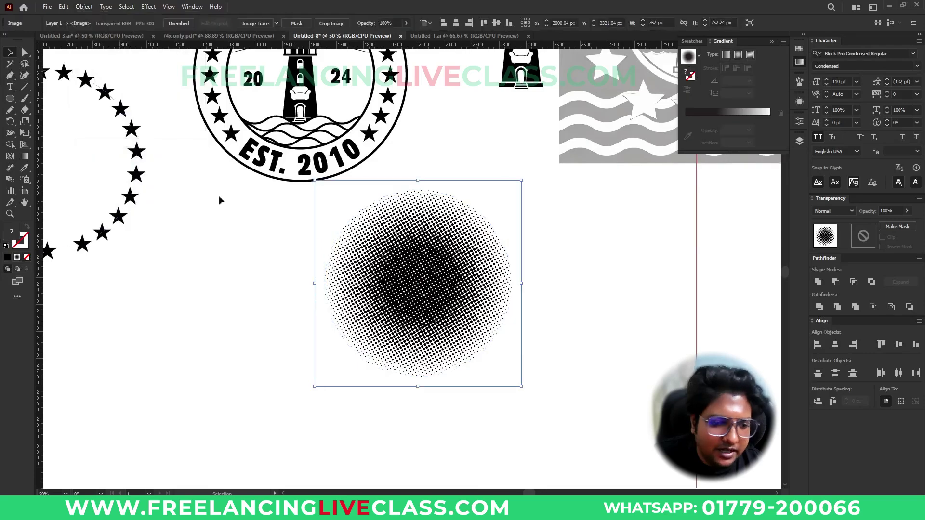
pyautogui.click(625, 307)
pyautogui.click(418, 288)
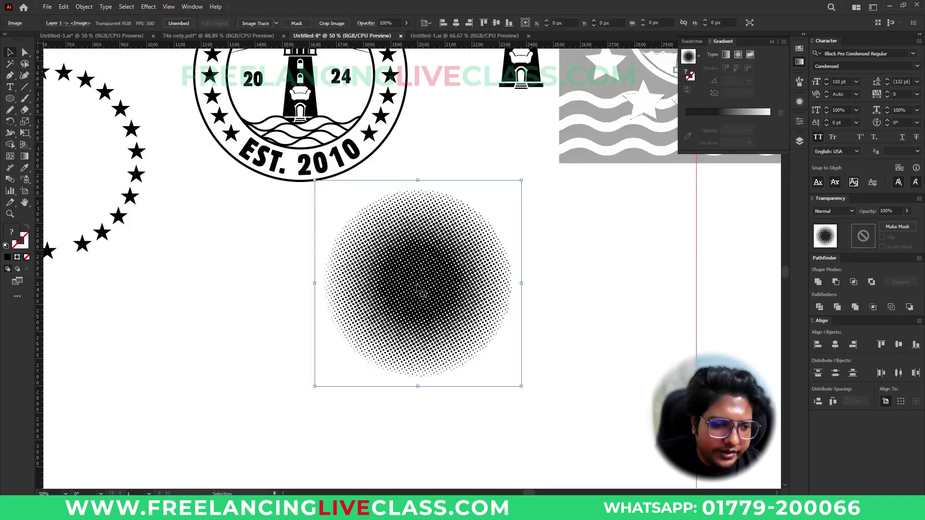
pyautogui.scroll(3, 431, 195)
pyautogui.scroll(-3, 431, 197)
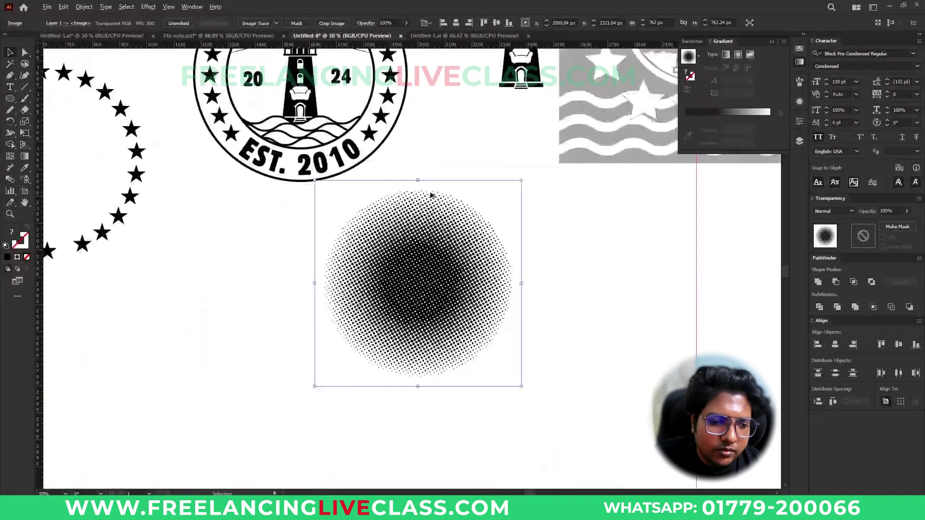
pyautogui.hotkey('ctrl', 'z')
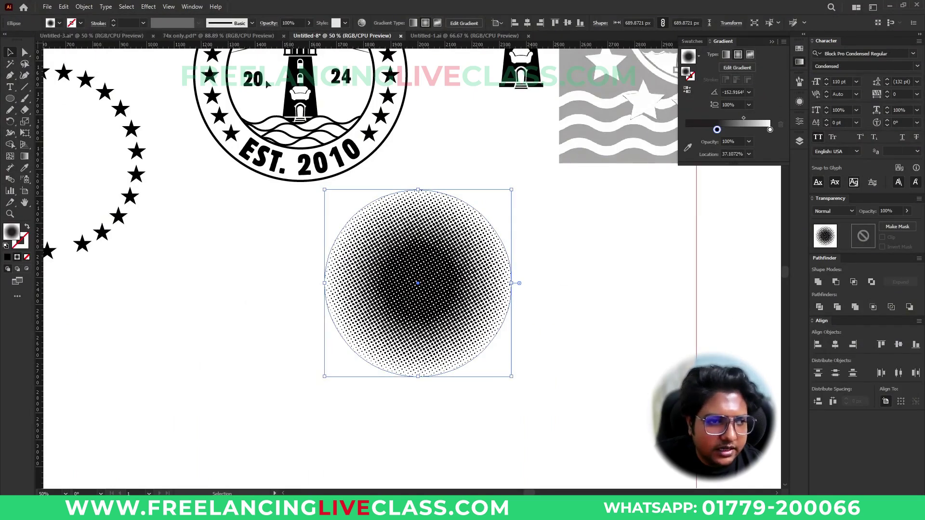
# Step: Expand the halftone circle's appearance and image-trace it with the Default preset
pyautogui.click(84, 6)
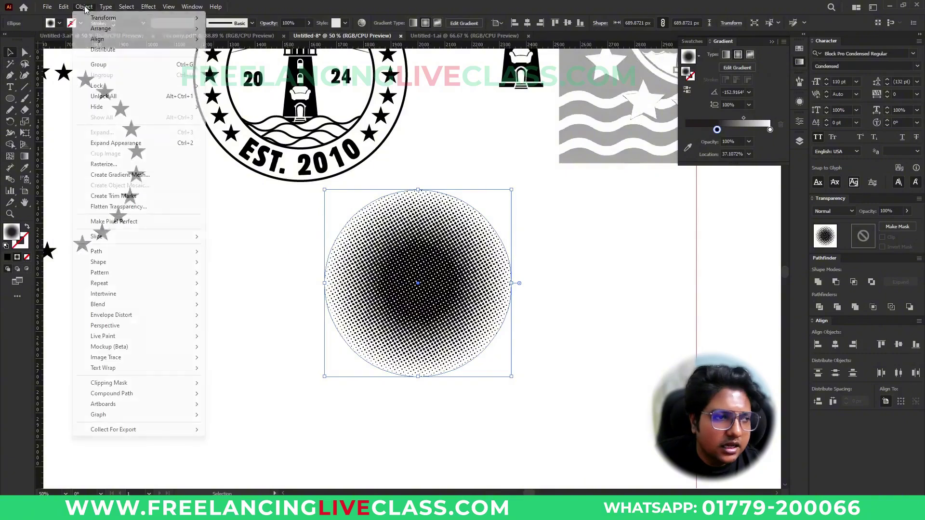
pyautogui.click(113, 143)
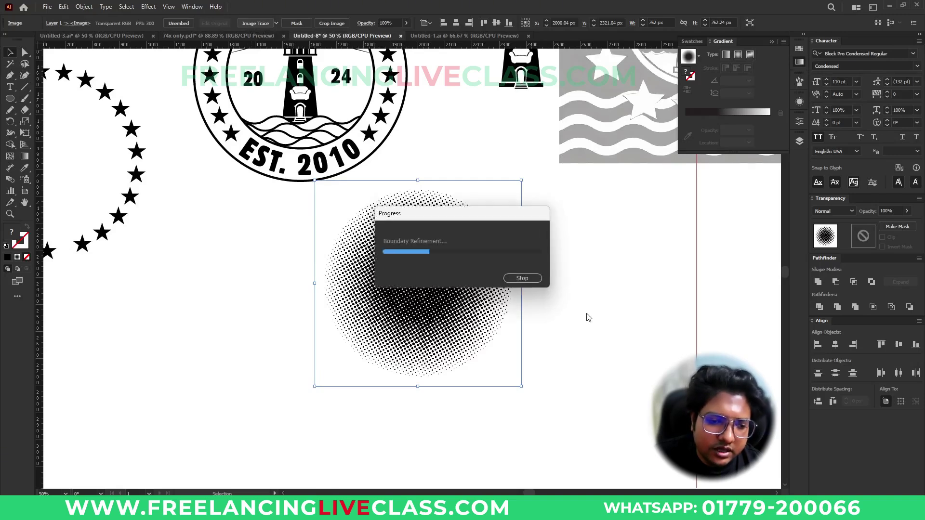
pyautogui.scroll(3, 460, 316)
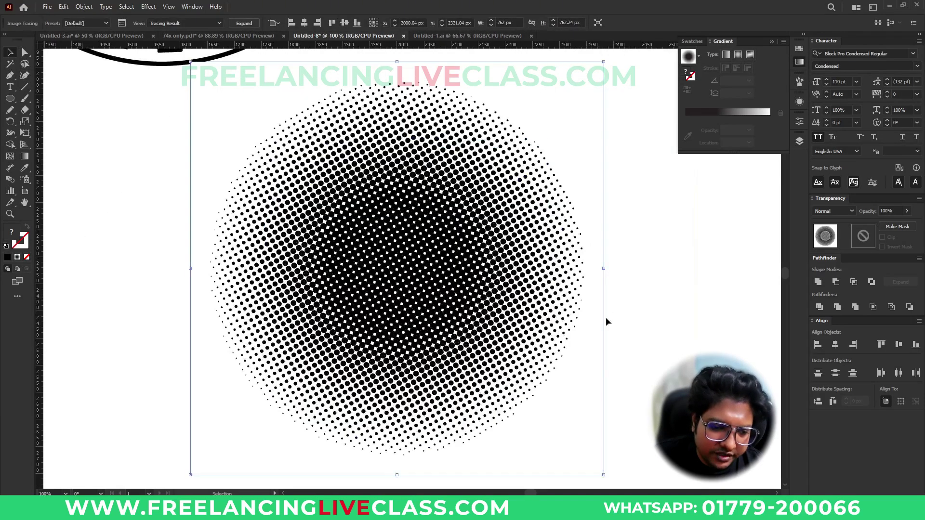
# Step: Try expanding the traced circle and selecting its white areas with the Magic Wand inside the isolated group
pyautogui.click(252, 22)
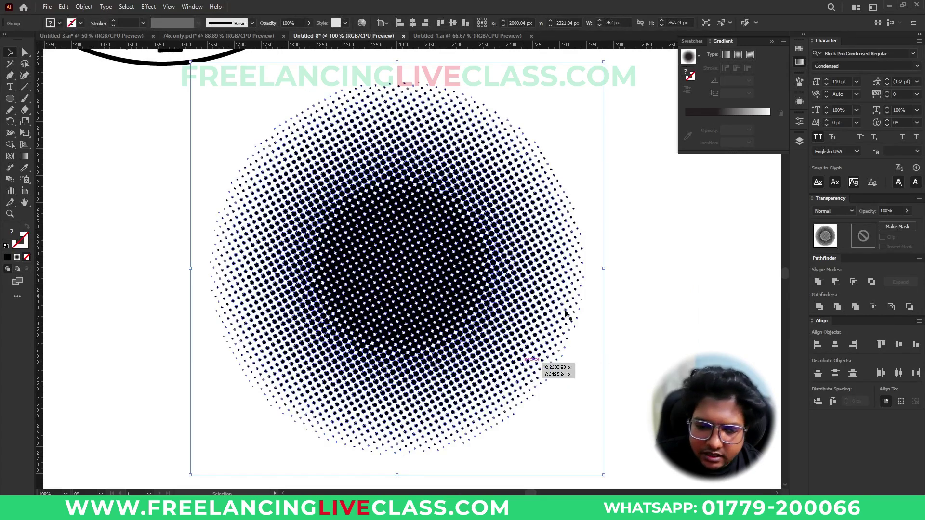
pyautogui.press('y')
pyautogui.doubleClick(588, 362)
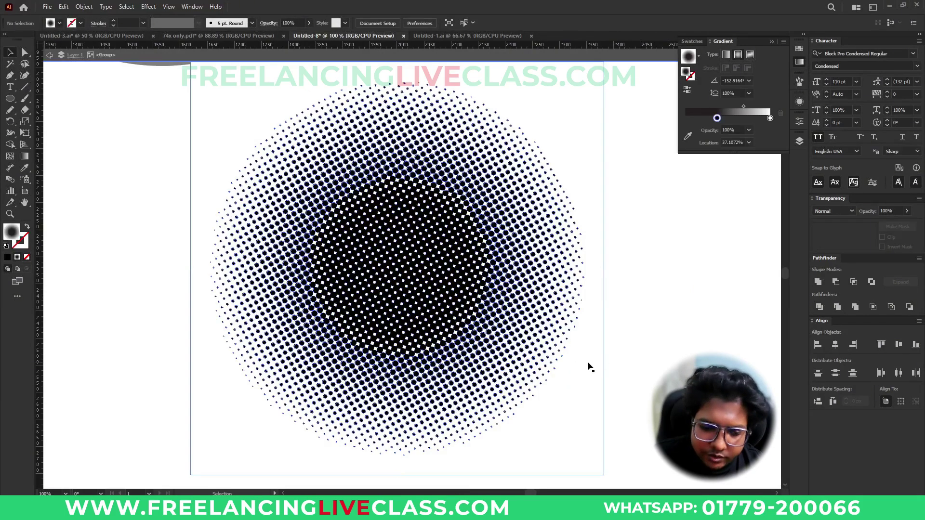
pyautogui.click(592, 378)
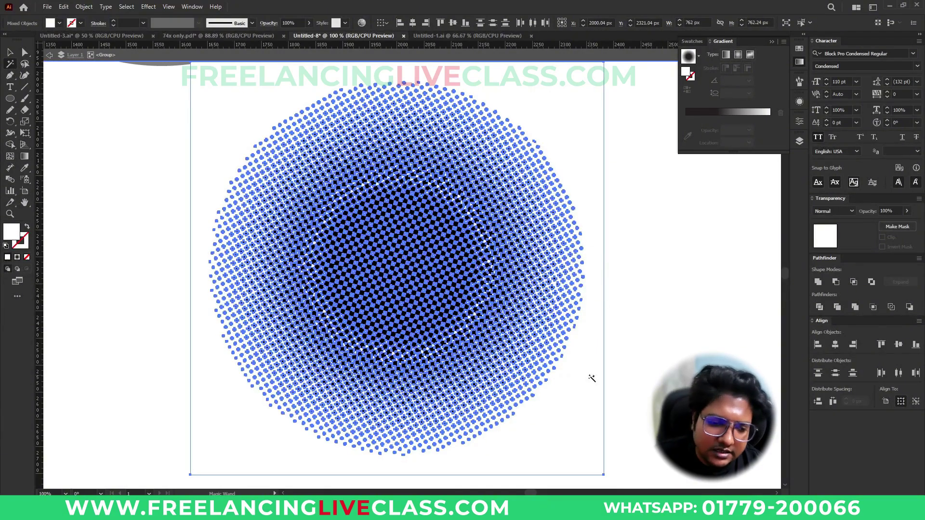
pyautogui.press('v')
pyautogui.click(589, 377)
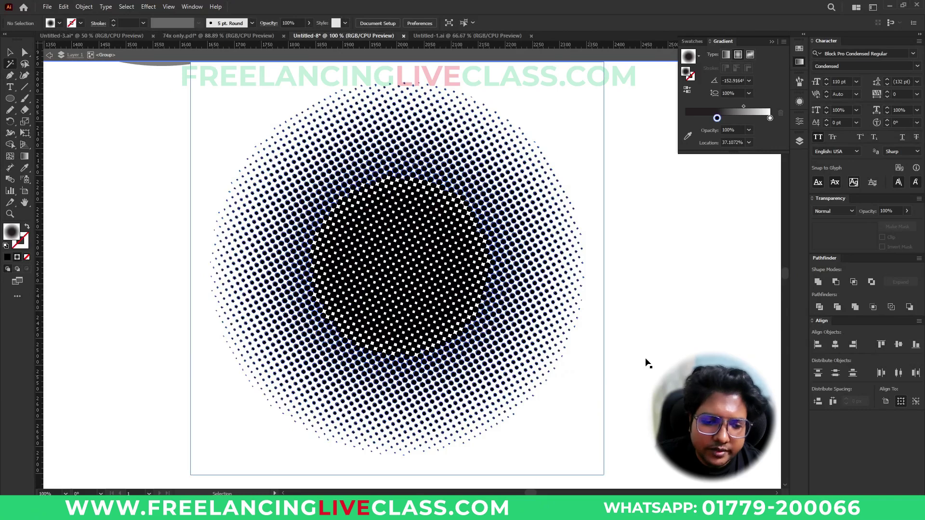
pyautogui.click(633, 356)
pyautogui.click(470, 274)
pyautogui.press('y')
pyautogui.hotkey('ctrl', '-')
pyautogui.press('v')
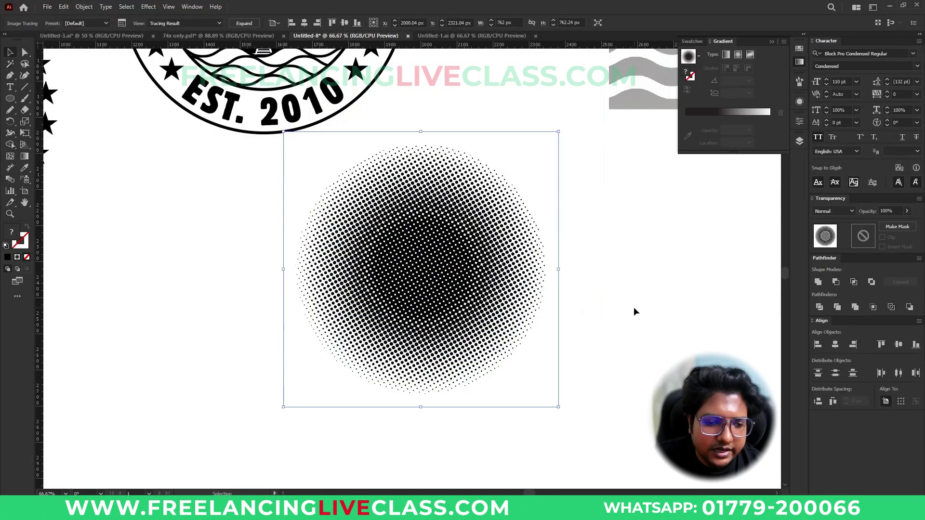
# Step: Set the circle's advanced Image Trace options to ignore white, and expand the tracing into vector dots
pyautogui.click(122, 23)
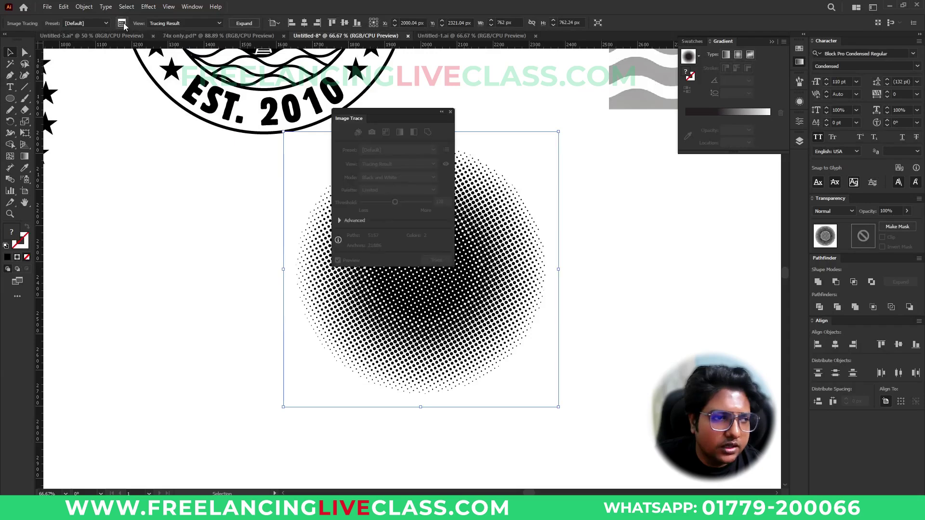
pyautogui.click(339, 221)
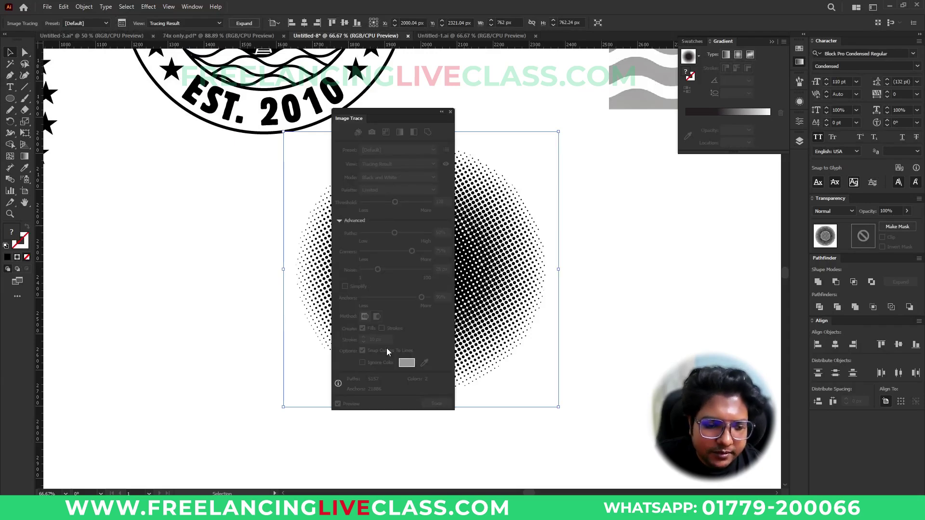
pyautogui.moveTo(389, 116); pyautogui.dragTo(630, 174)
pyautogui.moveTo(440, 225)
pyautogui.mouseDown()
pyautogui.moveTo(384, 254)
pyautogui.moveTo(414, 237)
pyautogui.mouseUp()
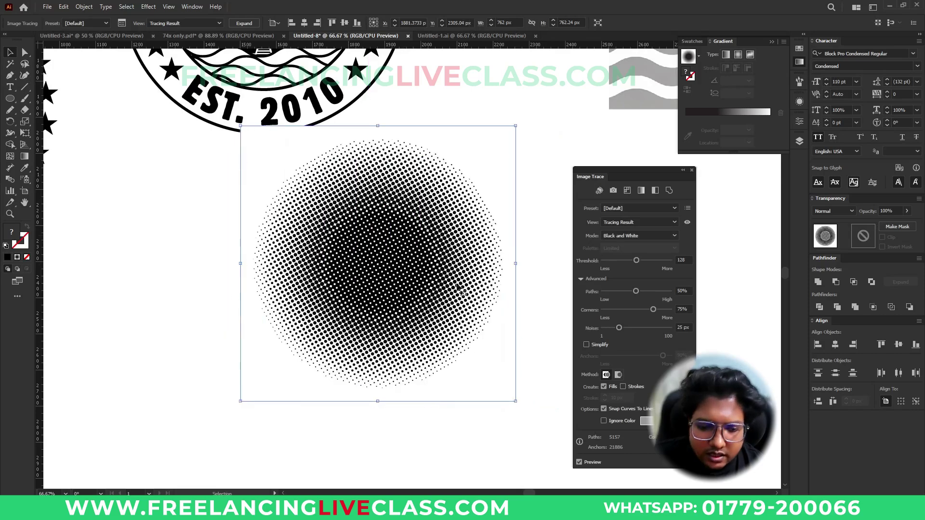
pyautogui.click(622, 422)
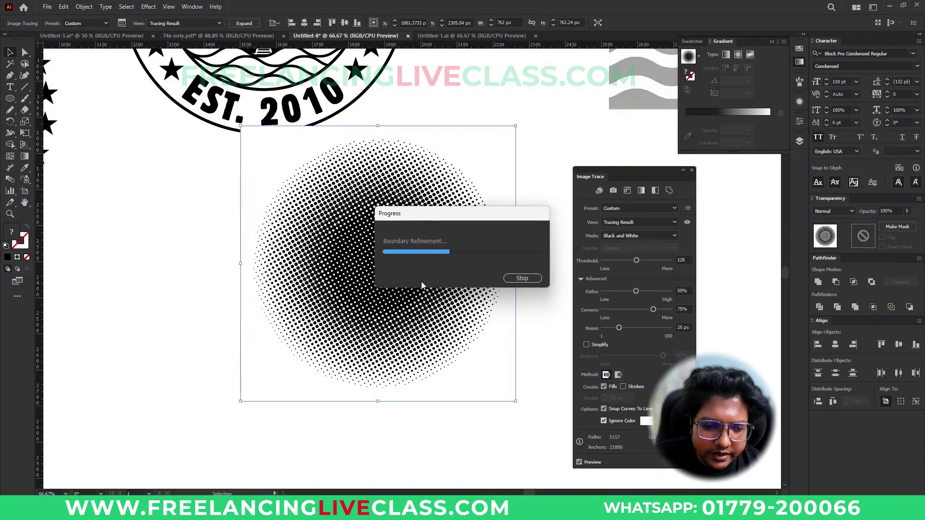
pyautogui.moveTo(389, 244)
pyautogui.mouseDown()
pyautogui.moveTo(345, 179)
pyautogui.moveTo(361, 291)
pyautogui.mouseUp()
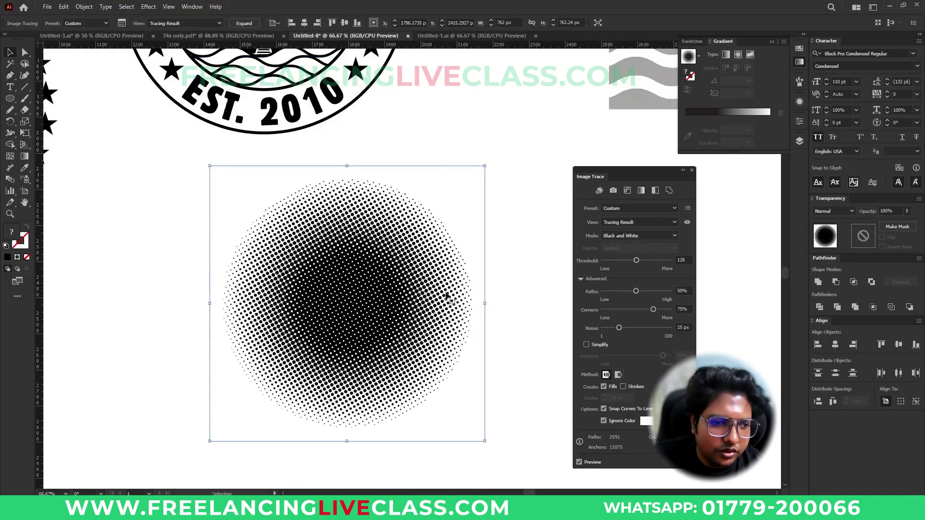
pyautogui.click(692, 171)
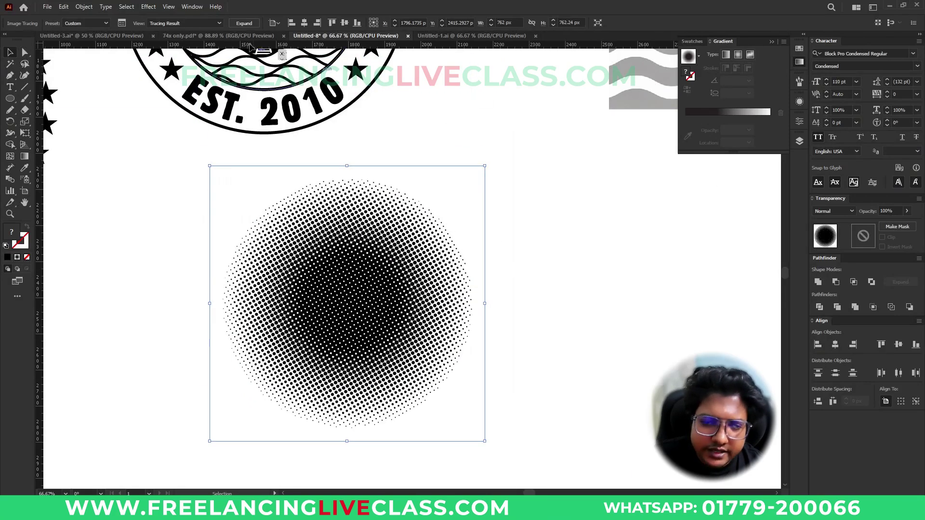
pyautogui.click(559, 314)
# Step: Scale the halftone circle down to about 429 px wide and center it on the badge's inner ring over the lighthouse
pyautogui.scroll(-2, 526, 316)
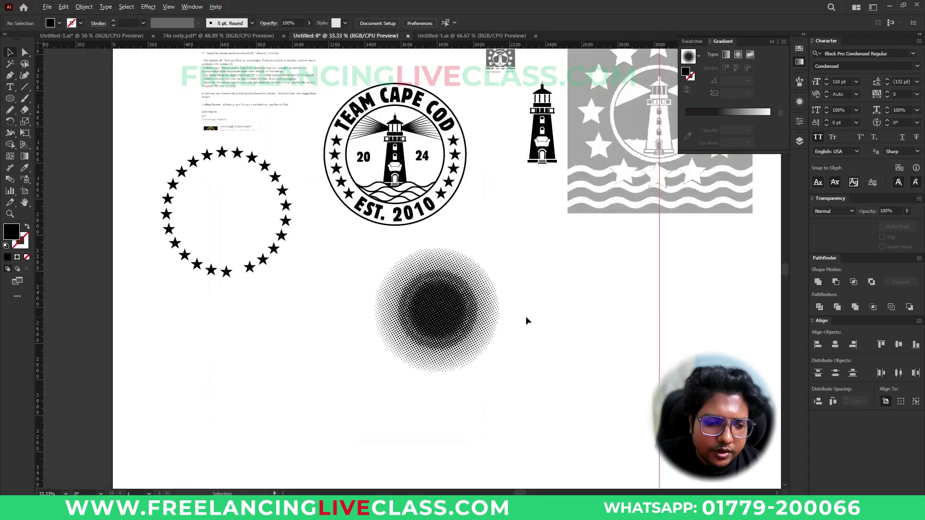
pyautogui.scroll(1, 526, 321)
pyautogui.moveTo(500, 354); pyautogui.dragTo(428, 189)
pyautogui.scroll(3, 410, 180)
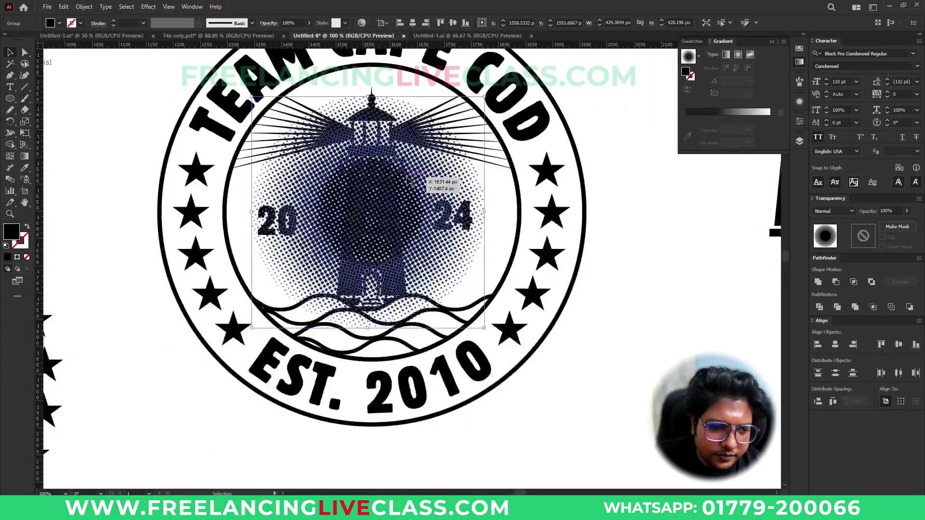
pyautogui.keyDown('shift'); pyautogui.click(520, 197); pyautogui.keyUp('shift')
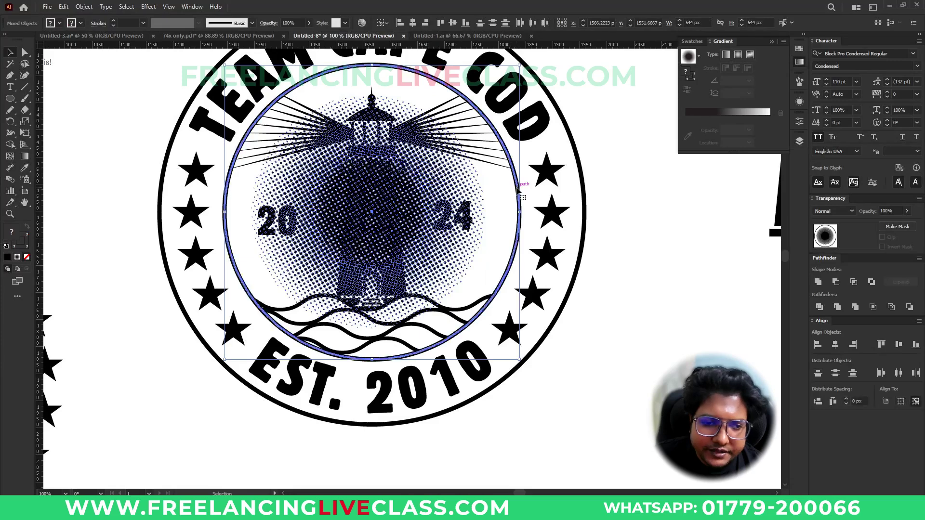
pyautogui.click(614, 305)
# Step: Shrink the halftone circle around its center to about 407 px wide and send it to the back
pyautogui.click(444, 249)
pyautogui.moveTo(482, 213); pyautogui.dragTo(483, 215)
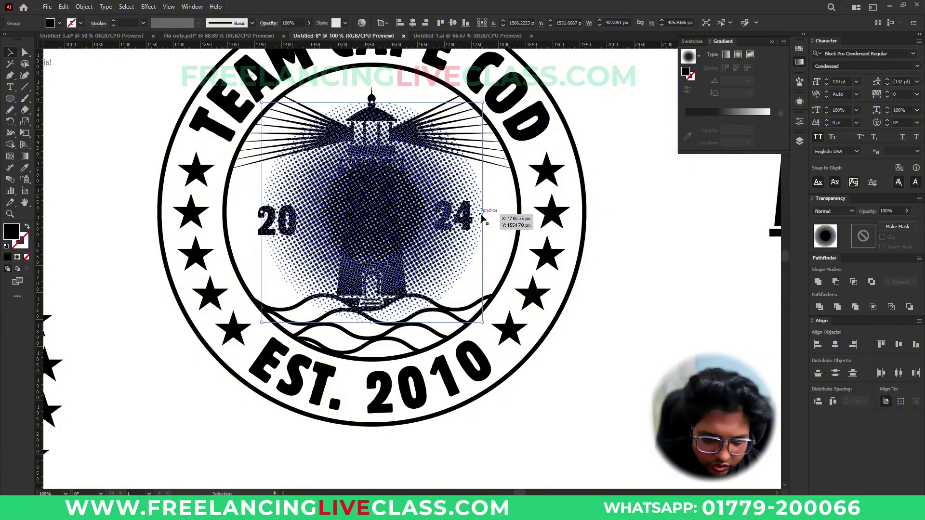
pyautogui.rightClick(482, 215)
pyautogui.moveTo(537, 411)
pyautogui.click(629, 442)
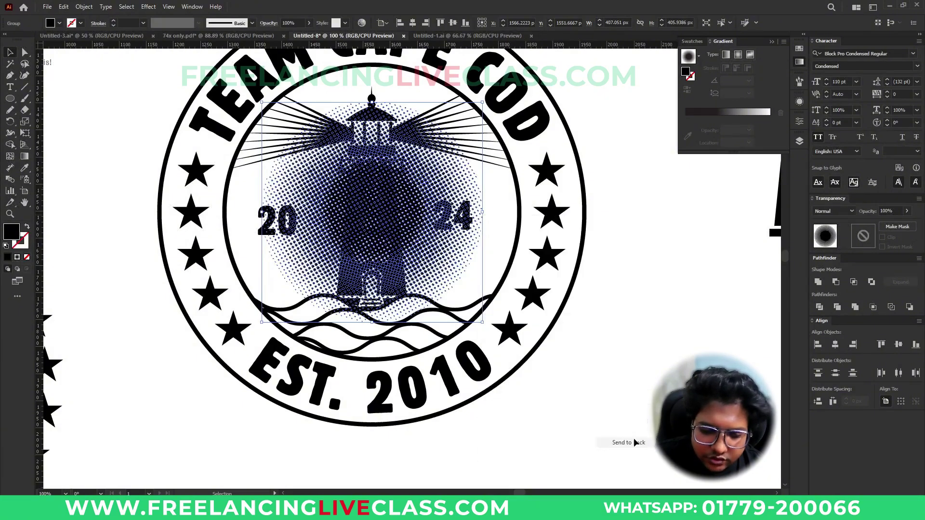
# Step: Fill the halftone circle with crimson red
pyautogui.click(59, 23)
pyautogui.click(73, 40)
pyautogui.click(558, 331)
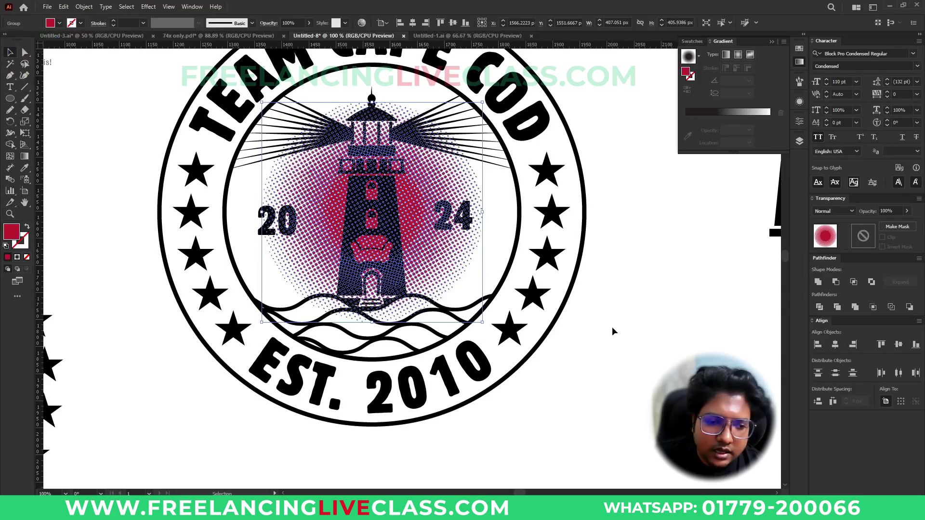
pyautogui.click(612, 327)
pyautogui.scroll(2, 620, 330)
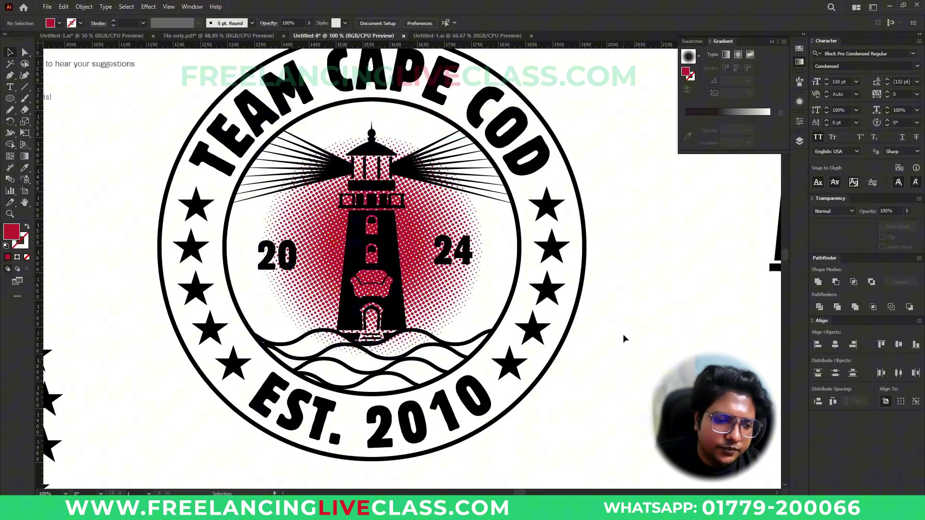
# Step: Enlarge the halftone circle evenly around its center to about 459 px wide
pyautogui.click(432, 312)
pyautogui.moveTo(491, 247); pyautogui.dragTo(497, 247)
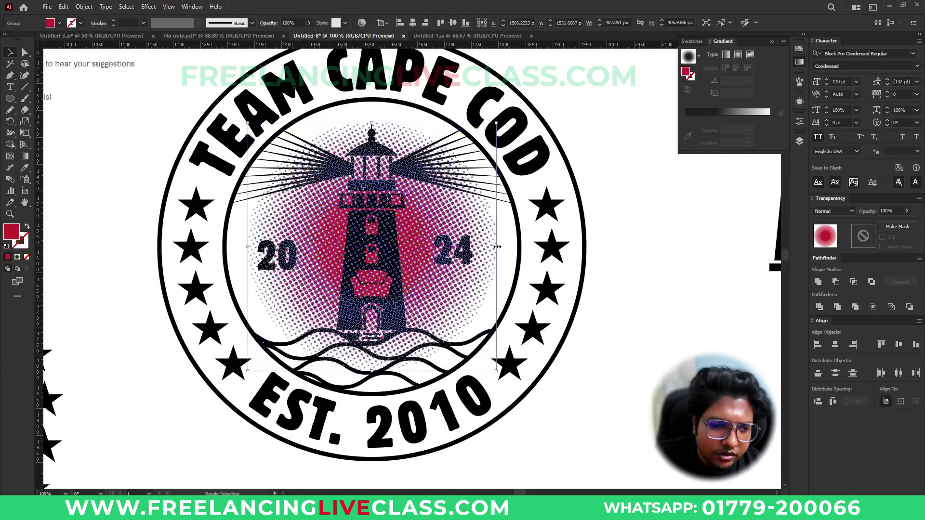
pyautogui.click(631, 330)
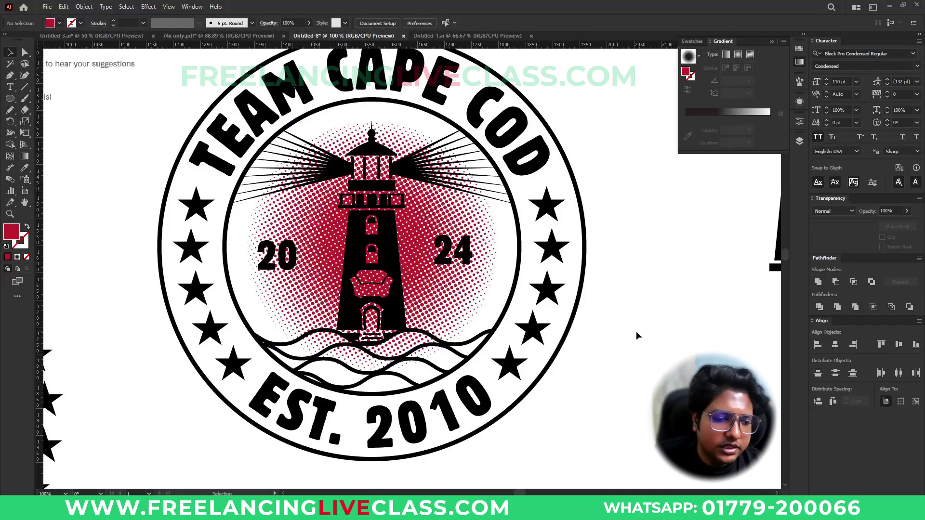
# Step: Move the halftone circle in place into the clip group that holds the lighthouse, behind its artwork
pyautogui.moveTo(605, 356); pyautogui.dragTo(615, 342)
pyautogui.click(366, 252)
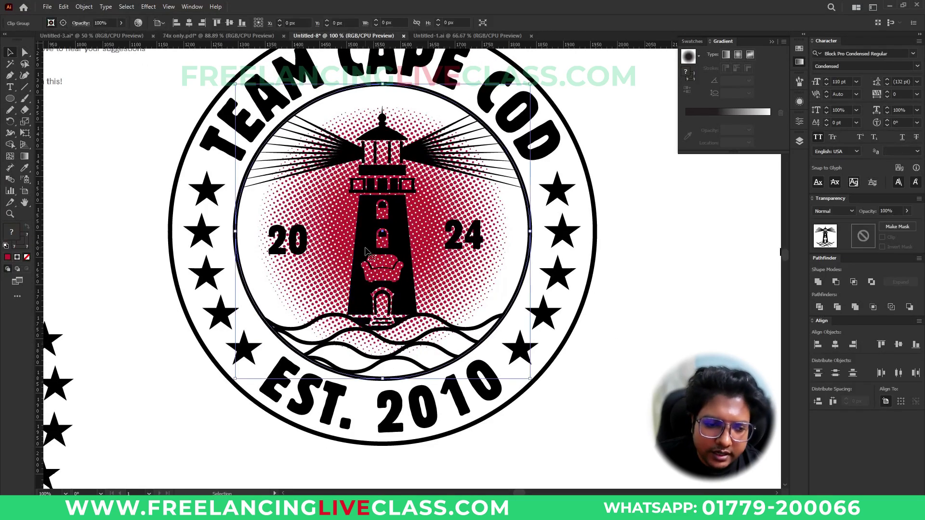
pyautogui.doubleClick(408, 252)
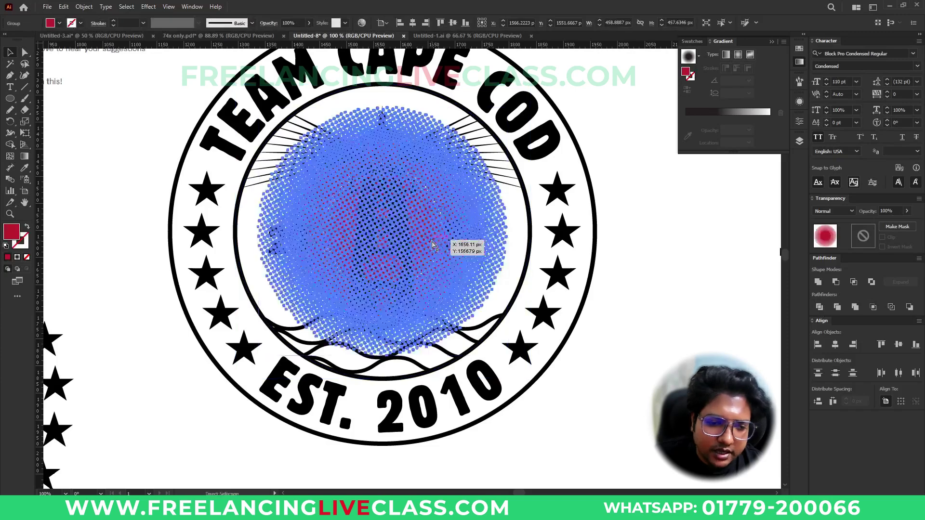
pyautogui.press('Delete')
pyautogui.click(409, 256)
pyautogui.click(440, 270)
pyautogui.hotkey('ctrl', 'z')
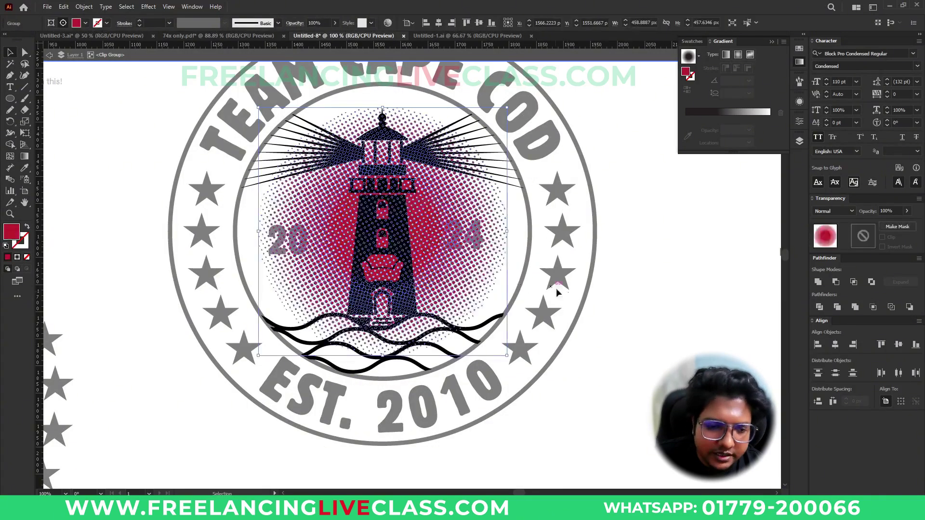
pyautogui.click(612, 300)
# Step: Create a 7 px offset path around the lighthouse with round joins
pyautogui.click(376, 238)
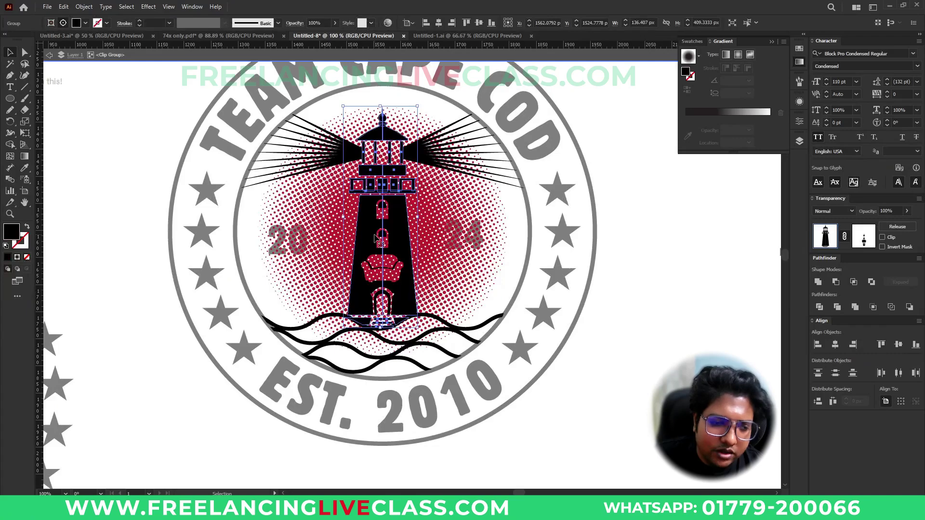
pyautogui.hotkey('ctrl', '=')
pyautogui.scroll(2, 418, 268)
pyautogui.press('a')
pyautogui.hotkey('ctrl', 'alt', 'o')
pyautogui.hotkey('shift', 'Down')
pyautogui.hotkey('shift', 'Down')
pyautogui.hotkey('shift', 'Down')
pyautogui.press('Down')
pyautogui.press('Down')
pyautogui.press('Down')
pyautogui.press('Down')
pyautogui.press('Down')
pyautogui.press('Down')
pyautogui.press('Down')
pyautogui.press('Down')
pyautogui.press('Down')
pyautogui.press('Down')
pyautogui.press('Down')
pyautogui.press('Down')
pyautogui.press('Down')
pyautogui.press('Down')
pyautogui.press('Down')
pyautogui.press('Down')
pyautogui.press('Down')
pyautogui.press('Down')
pyautogui.press('Down')
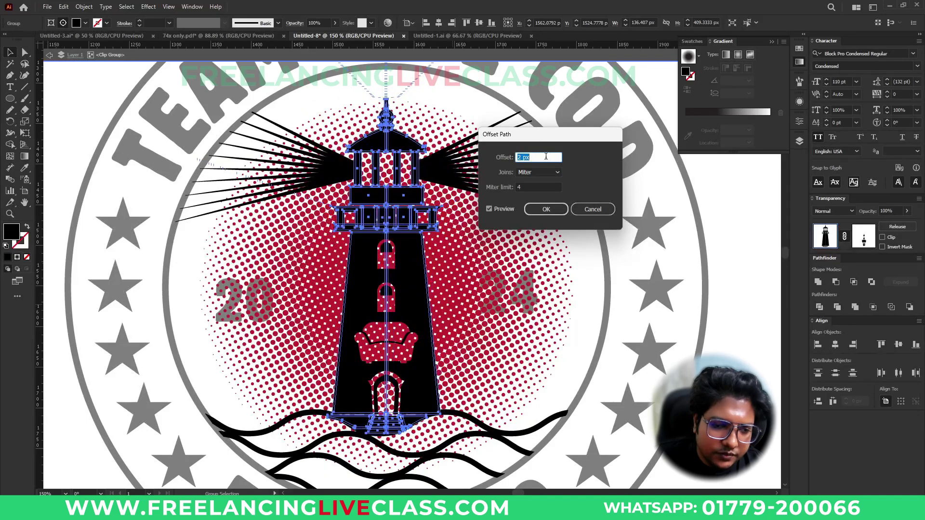
pyautogui.press('Up')
pyautogui.press('Up')
pyautogui.press('Up')
pyautogui.press('Up')
pyautogui.press('Up')
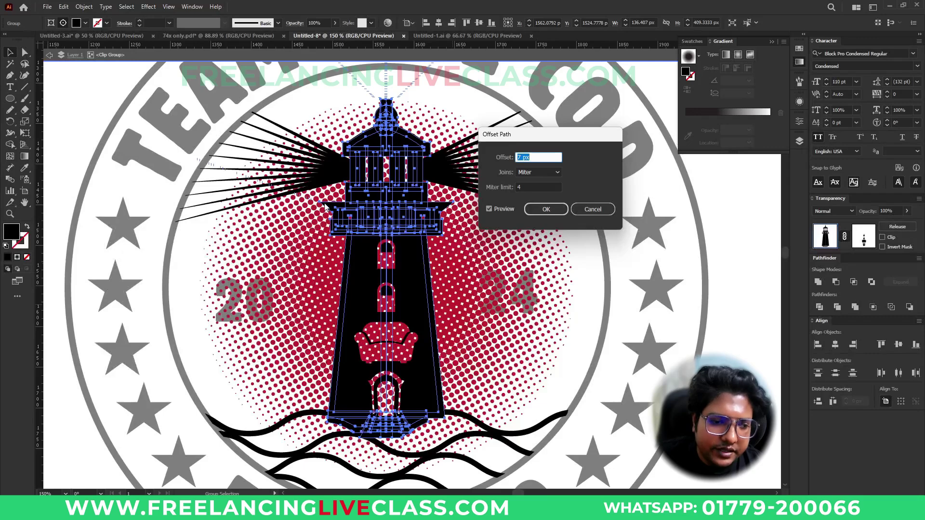
pyautogui.click(537, 177)
pyautogui.click(532, 196)
pyautogui.click(546, 209)
# Step: Place the offset lighthouse outline in the halftone circle's opacity mask and unite its pieces into one shape
pyautogui.click(559, 216)
pyautogui.click(489, 270)
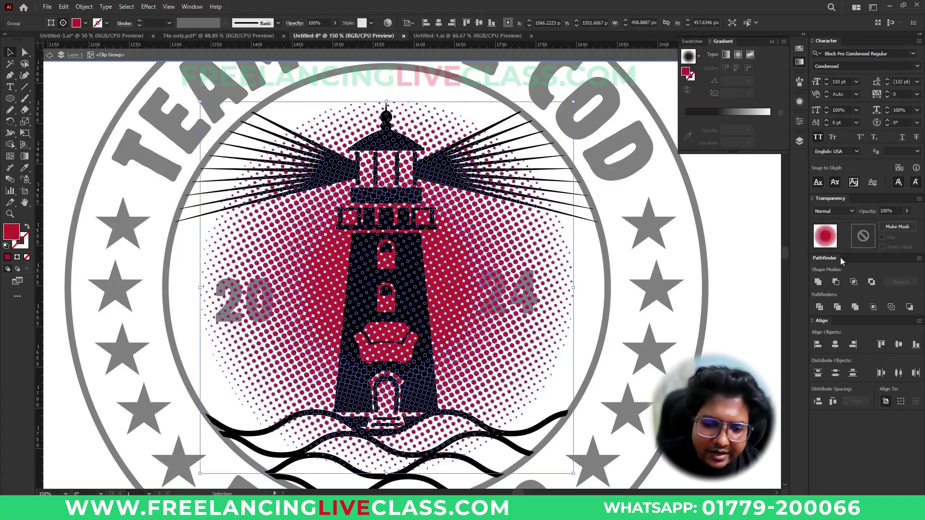
pyautogui.click(863, 240)
pyautogui.hotkey('ctrl', 'f')
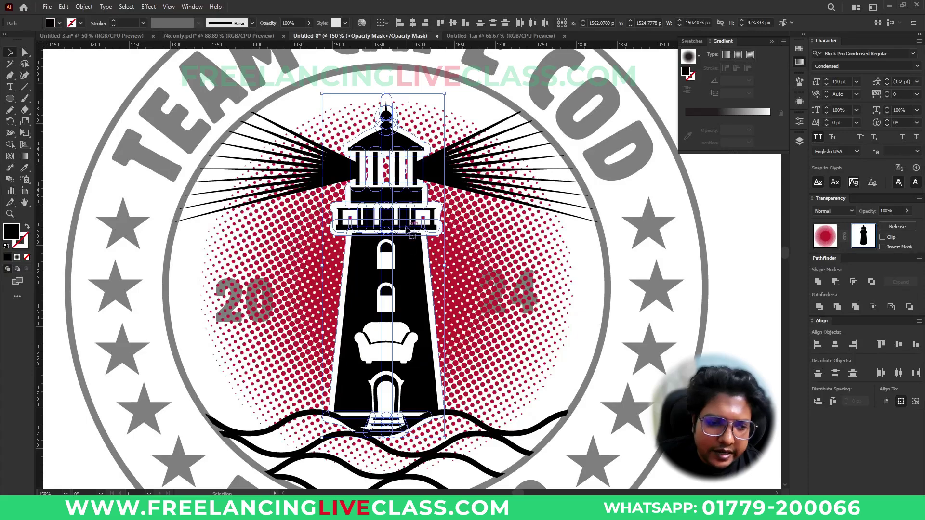
pyautogui.click(838, 308)
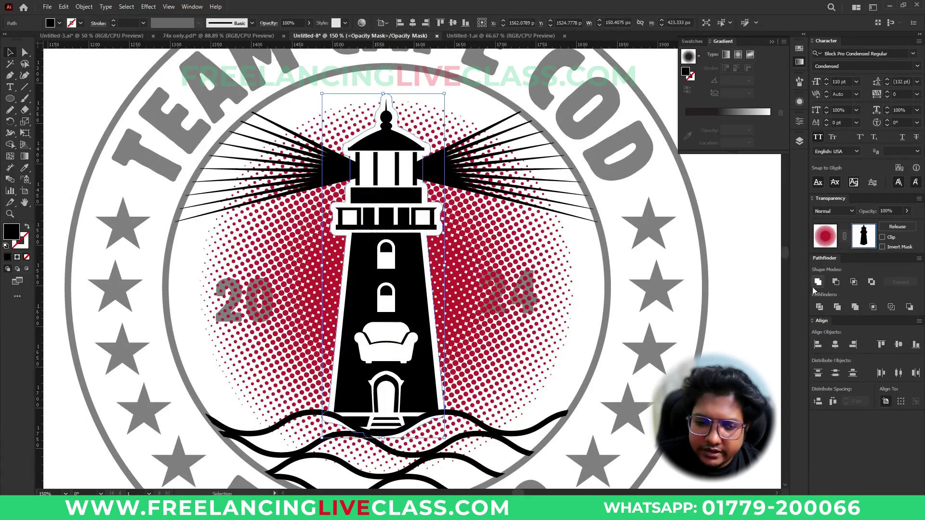
pyautogui.click(750, 343)
# Step: Draw a closed black Pen shape in the opacity mask around the light rays on the lighthouse's right side
pyautogui.moveTo(565, 211); pyautogui.dragTo(515, 249)
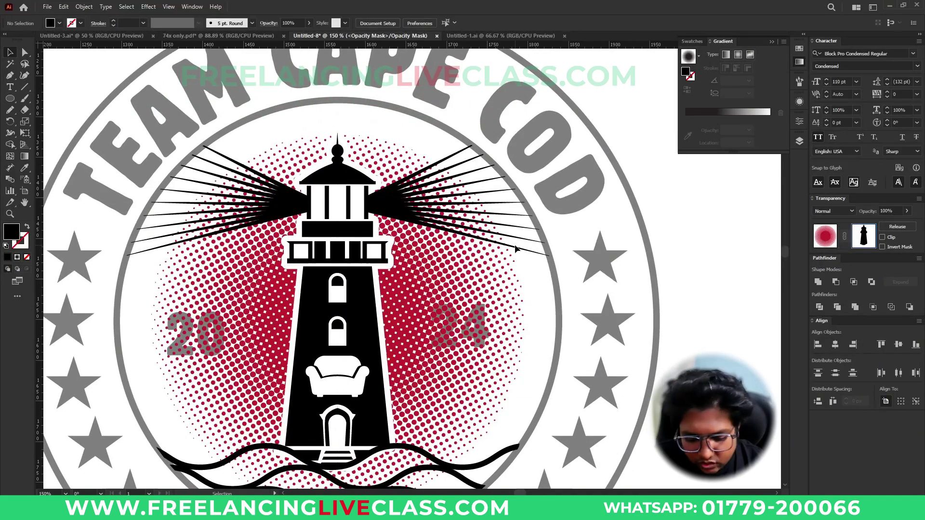
pyautogui.scroll(2, 521, 207)
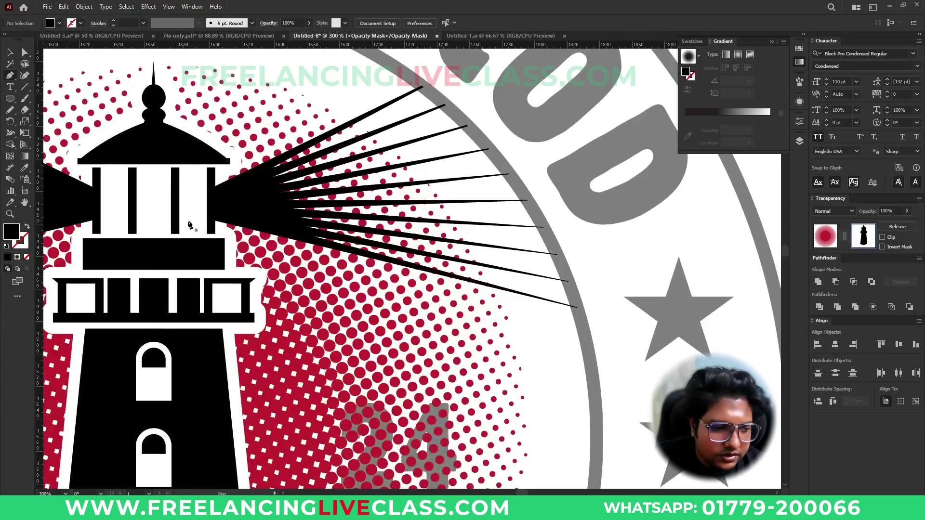
pyautogui.click(186, 222)
pyautogui.click(631, 337)
pyautogui.click(577, 176)
pyautogui.click(437, 64)
pyautogui.click(182, 189)
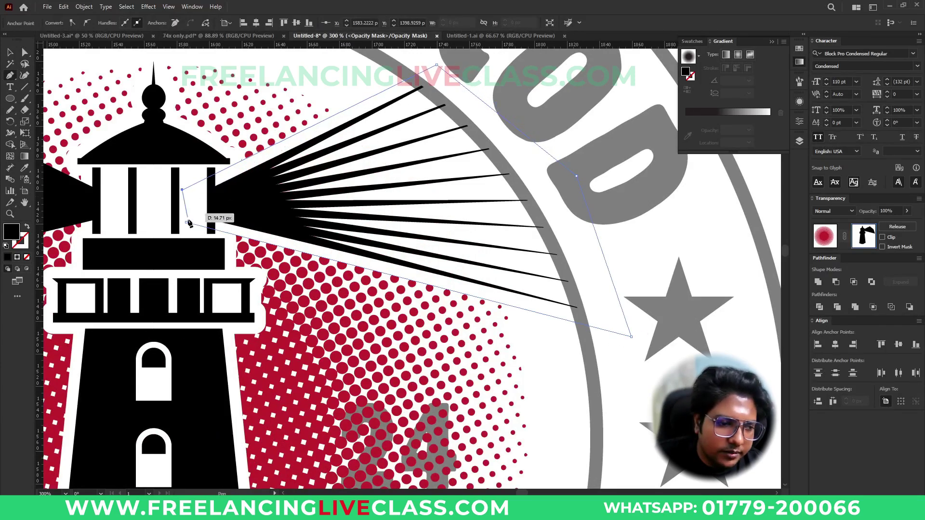
pyautogui.click(186, 223)
# Step: Duplicate the ray mask shape over the left-hand rays and mirror the copy
pyautogui.press('v')
pyautogui.scroll(-2, 491, 236)
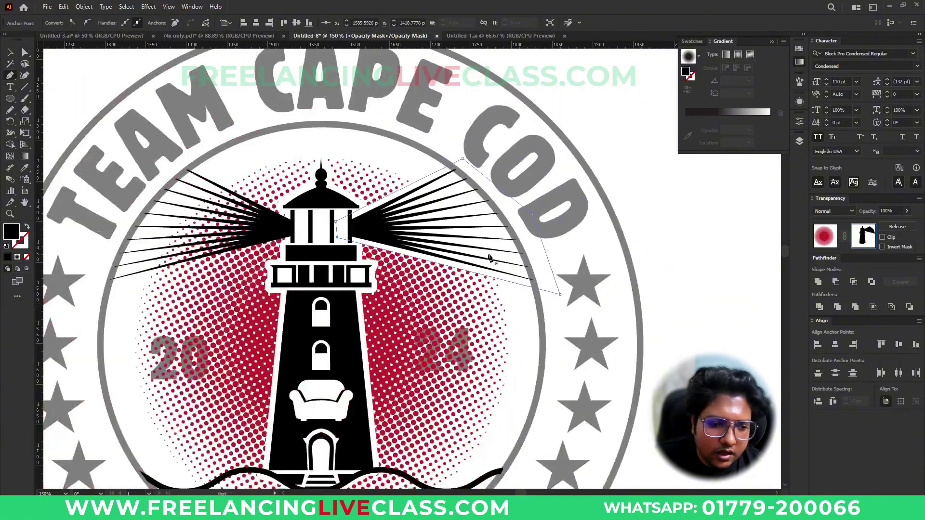
pyautogui.moveTo(460, 239); pyautogui.dragTo(227, 243)
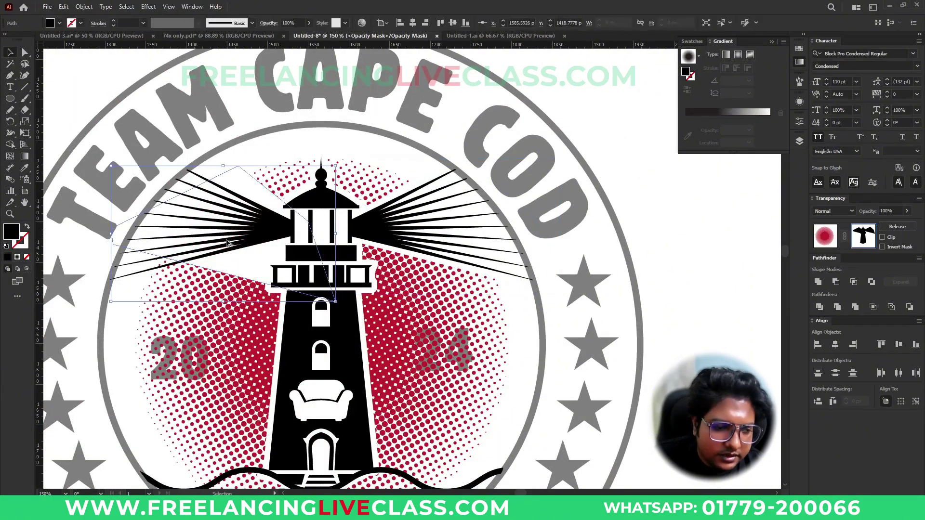
pyautogui.press('Return')
# Step: Align the top edges of the two ray mask shapes and shift the left copy into place over the left-hand rays
pyautogui.click(421, 313)
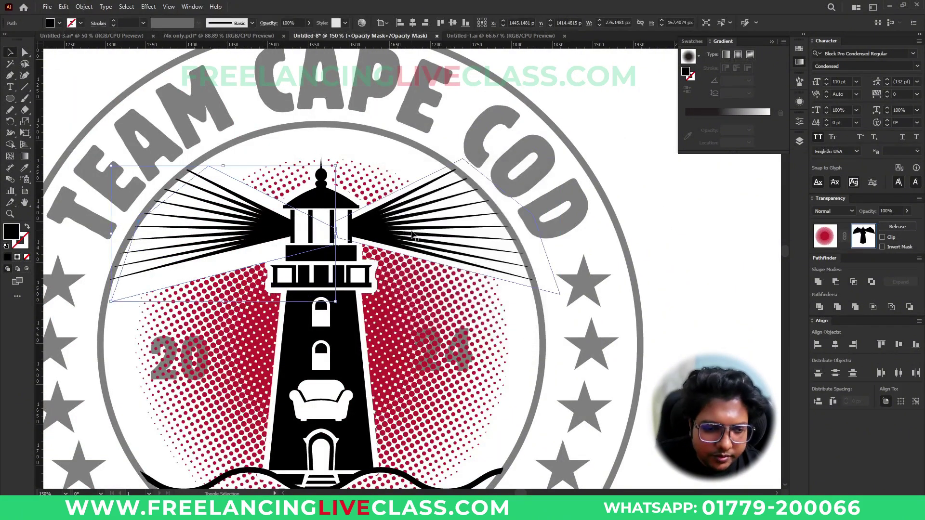
pyautogui.click(413, 234)
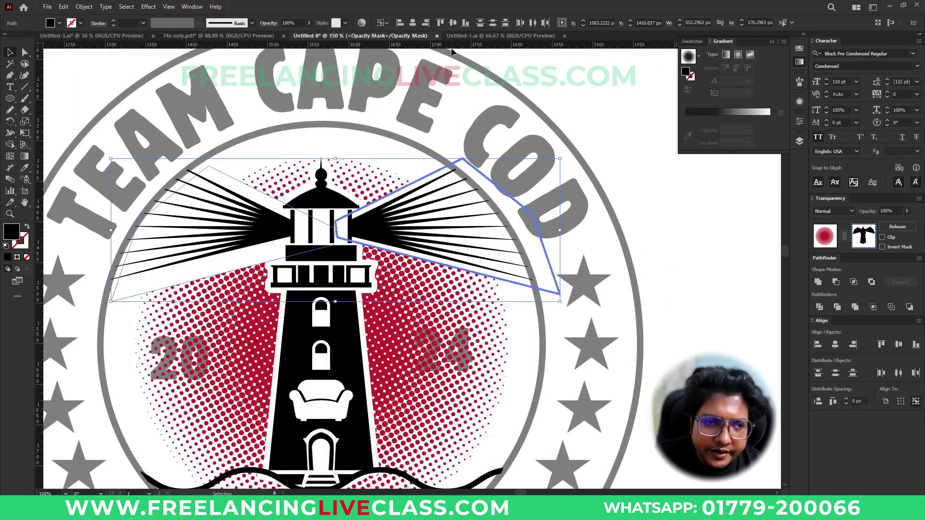
pyautogui.click(453, 23)
pyautogui.click(347, 139)
pyautogui.moveTo(293, 219); pyautogui.dragTo(253, 219)
pyautogui.hotkey('shift', 'Right')
pyautogui.press('Right')
pyautogui.press('Right')
pyautogui.press('Right')
pyautogui.press('Right')
pyautogui.press('Right')
pyautogui.press('Right')
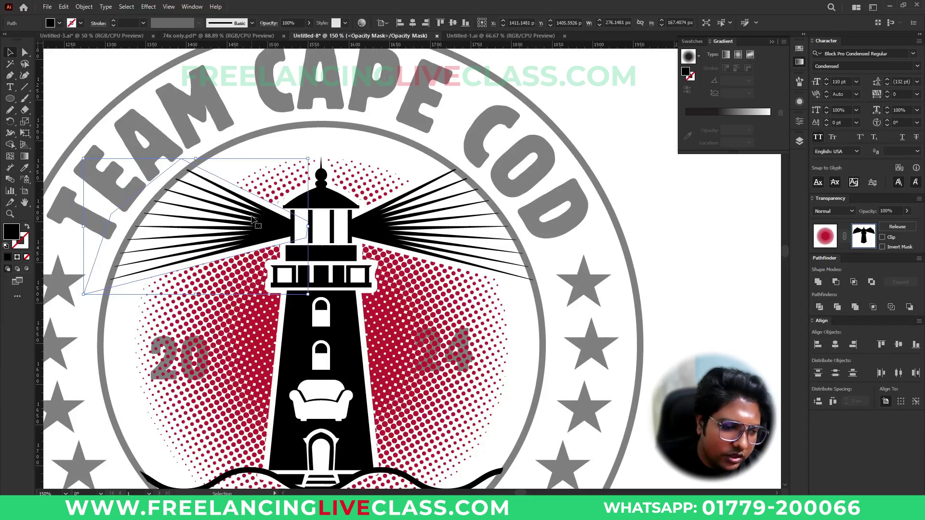
pyautogui.hotkey('ctrl', 'shift', 'a')
pyautogui.hotkey('ctrl', '-')
pyautogui.hotkey('ctrl', '-')
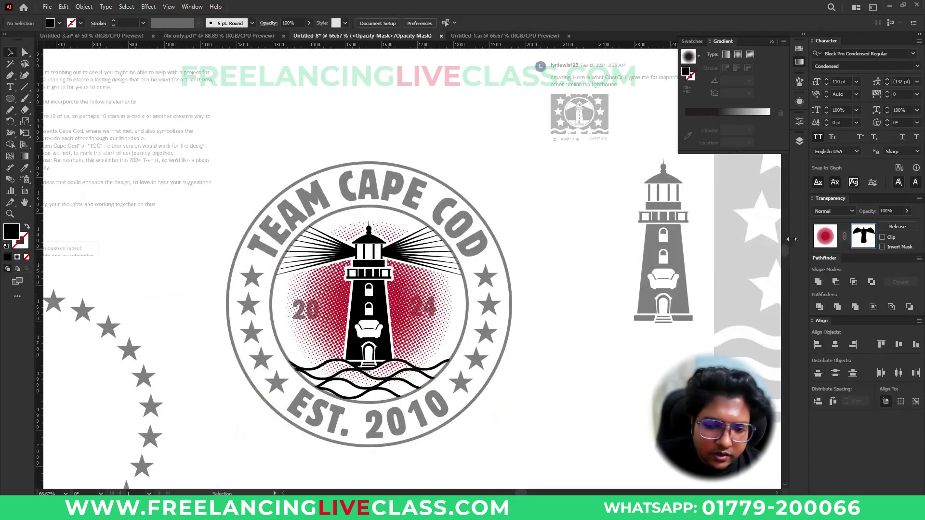
# Step: Leave the opacity mask, recolor the halftone circle black by sampling the lighthouse, and exit the clip group
pyautogui.click(824, 236)
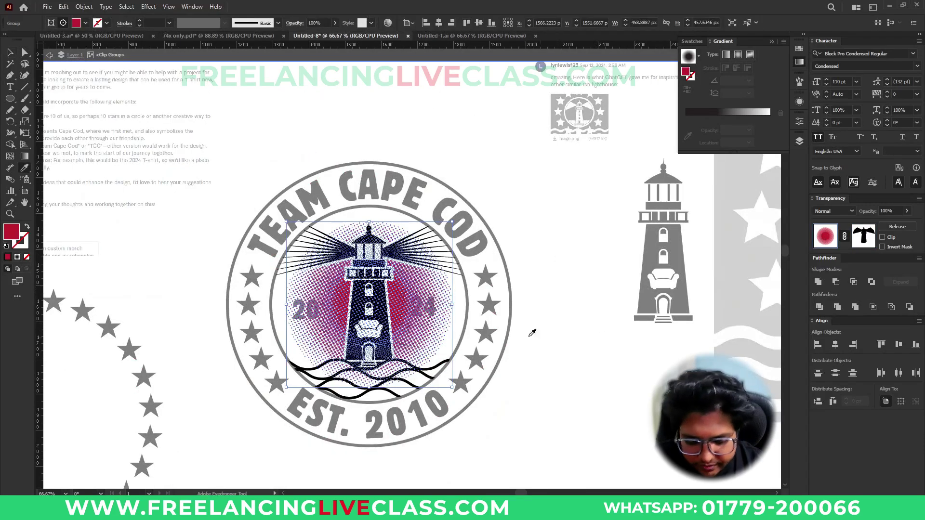
pyautogui.press('i')
pyautogui.click(389, 337)
pyautogui.hotkey('ctrl', 'z')
pyautogui.press('v')
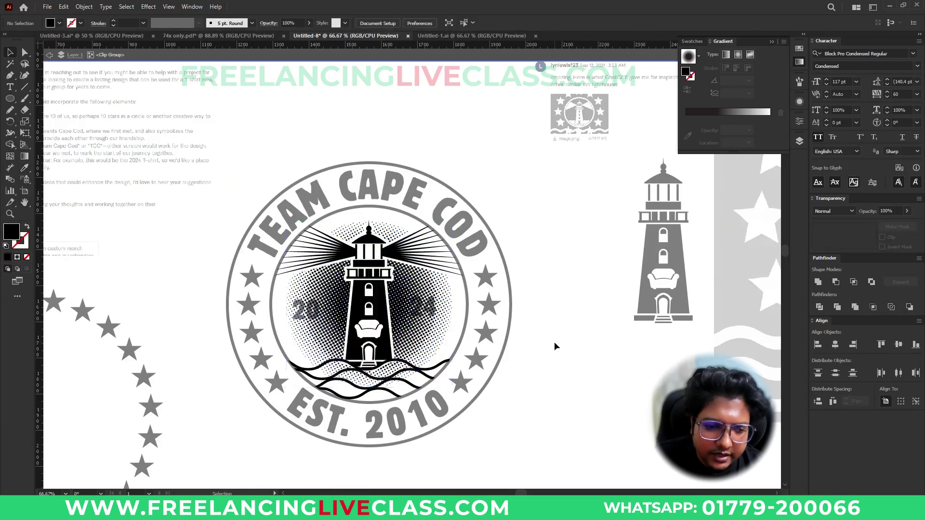
pyautogui.doubleClick(560, 369)
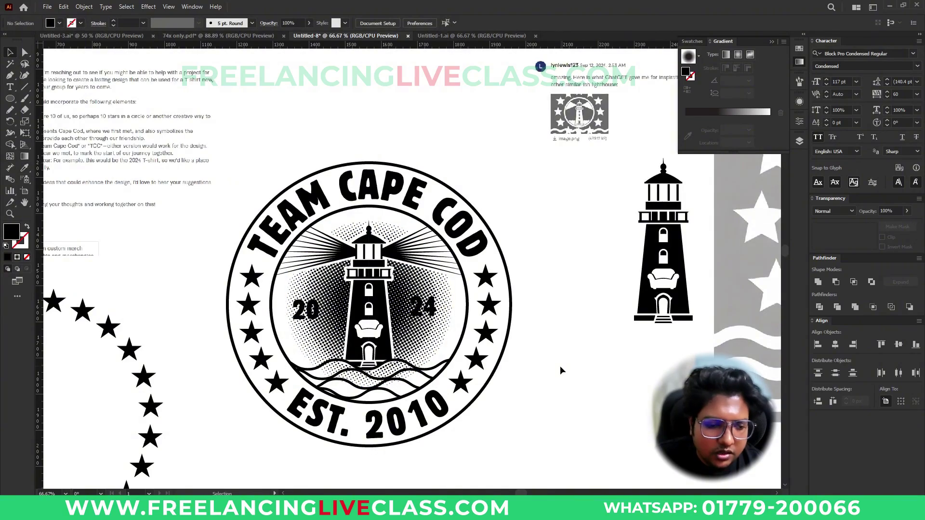
# Step: Convert the 20 and 24 year texts beside the lighthouse to outlines
pyautogui.click(419, 314)
pyautogui.keyDown('shift'); pyautogui.click(306, 311); pyautogui.keyUp('shift')
pyautogui.rightClick(306, 309)
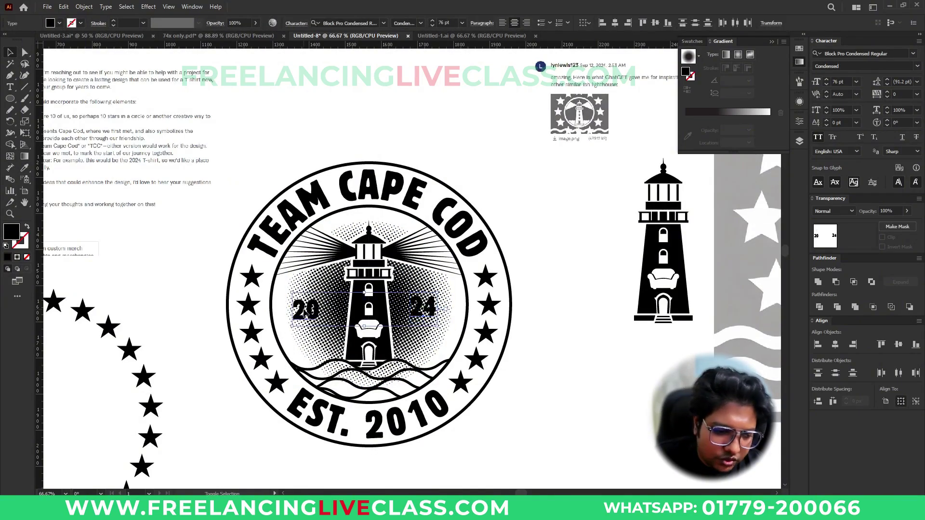
pyautogui.click(345, 158)
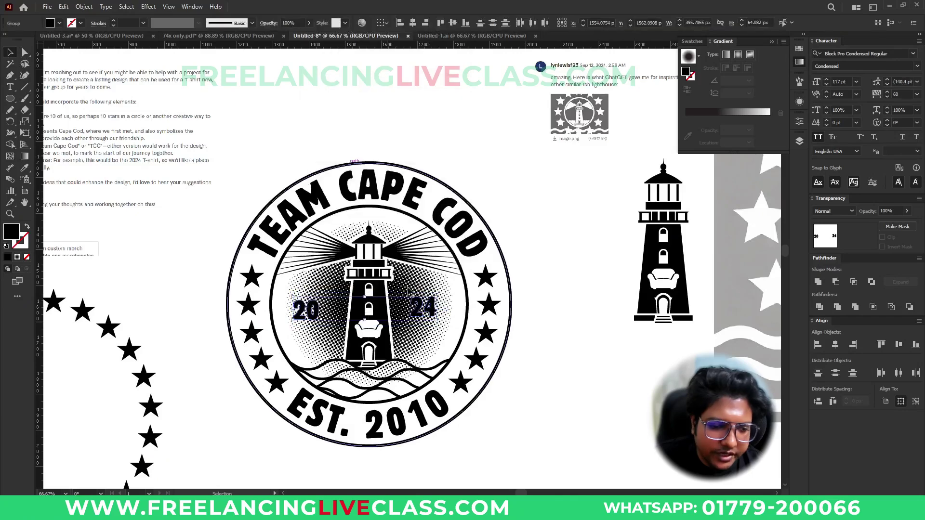
# Step: Create a 7 px round-joined offset path around the 20 and 24 numerals and cut the offset shapes
pyautogui.hotkey('alt', 'o')
pyautogui.press('p')
pyautogui.press('o')
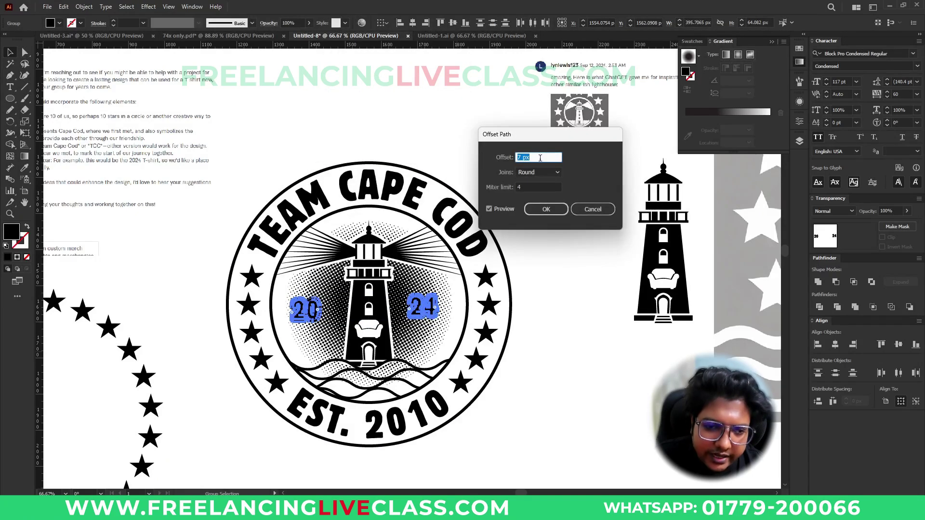
pyautogui.click(546, 209)
pyautogui.click(530, 229)
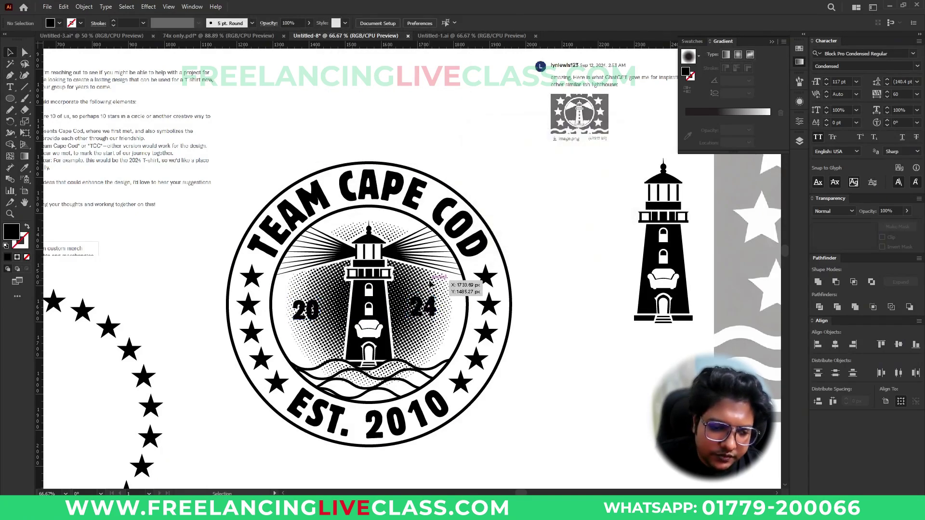
# Step: Paste the numerals' offset shapes in place into the halftone circle's opacity mask and leave the isolated group
pyautogui.click(431, 284)
pyautogui.doubleClick(431, 284)
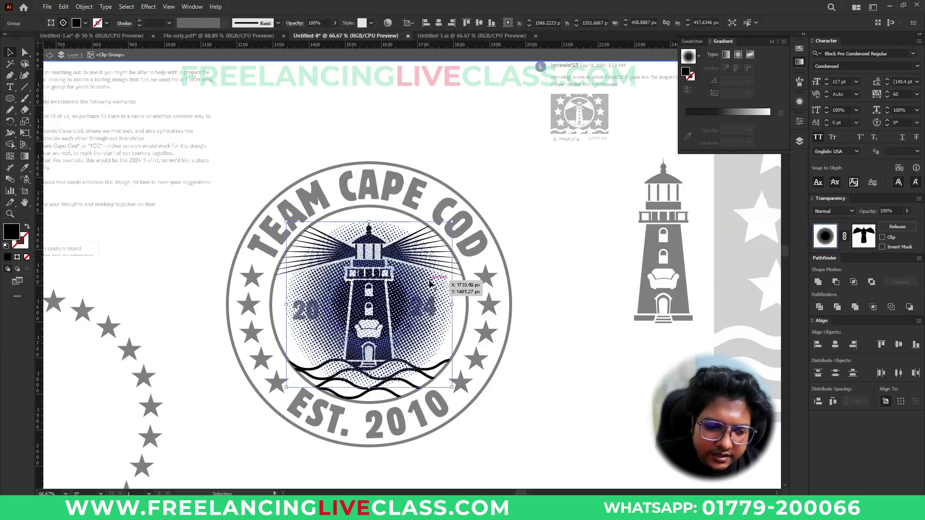
pyautogui.click(863, 237)
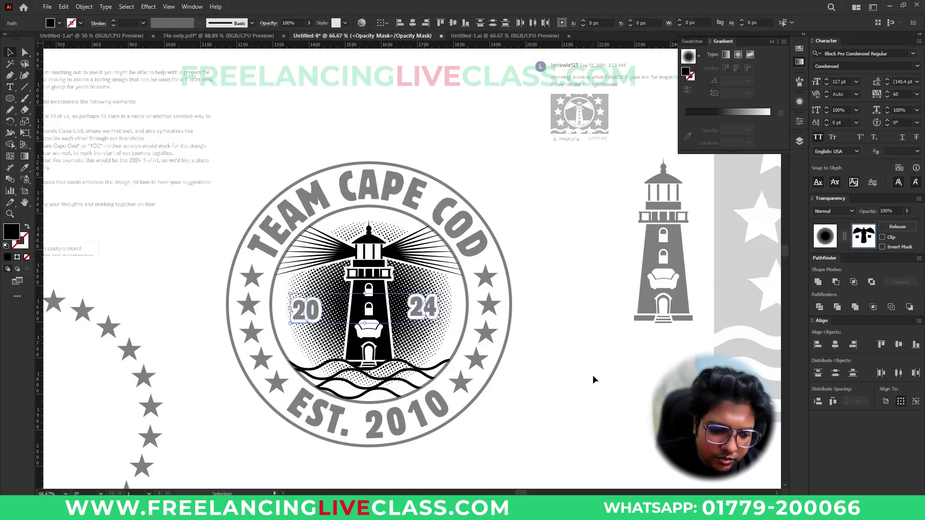
pyautogui.click(546, 381)
# Step: Isolate the halftone circle's clip group inside the badge and open its opacity mask for editing
pyautogui.keyDown('alt'); pyautogui.scroll(-1, 544, 379); pyautogui.keyUp('alt')
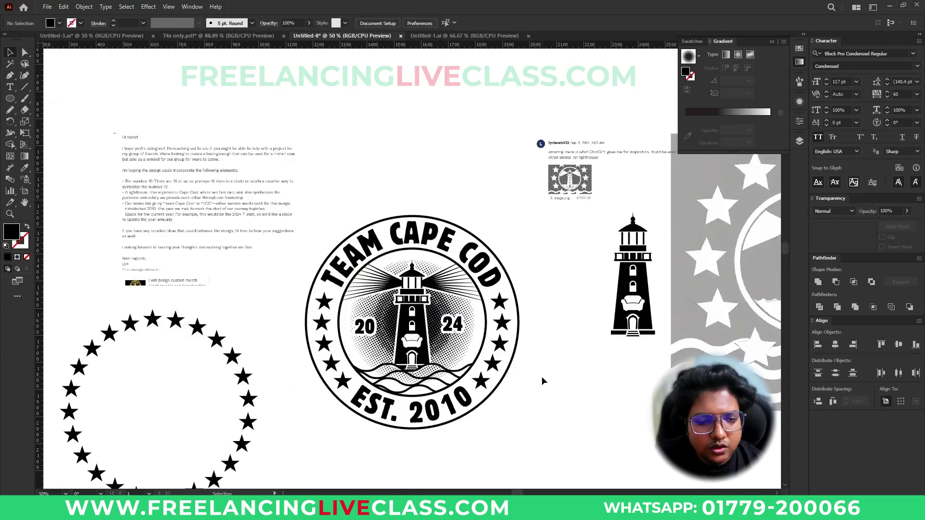
pyautogui.keyDown('alt'); pyautogui.scroll(3, 462, 322); pyautogui.keyUp('alt')
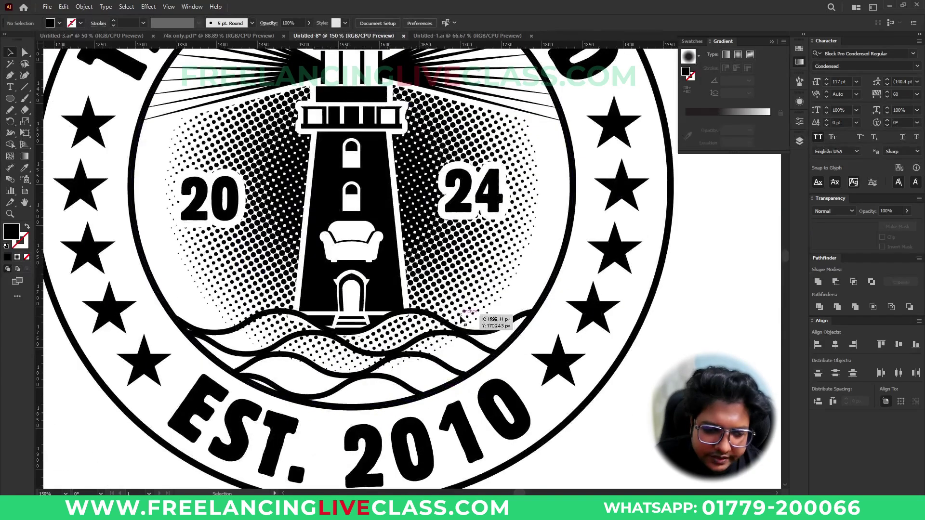
pyautogui.doubleClick(495, 321)
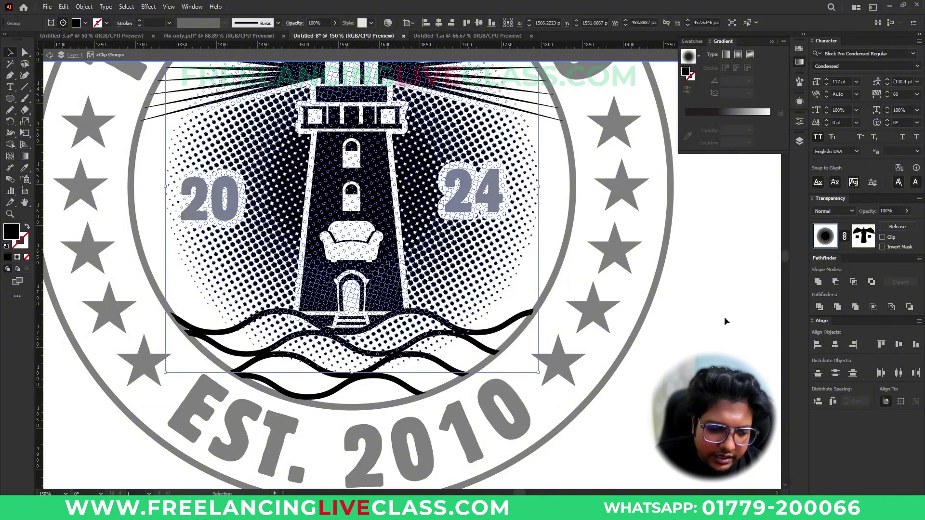
pyautogui.click(863, 236)
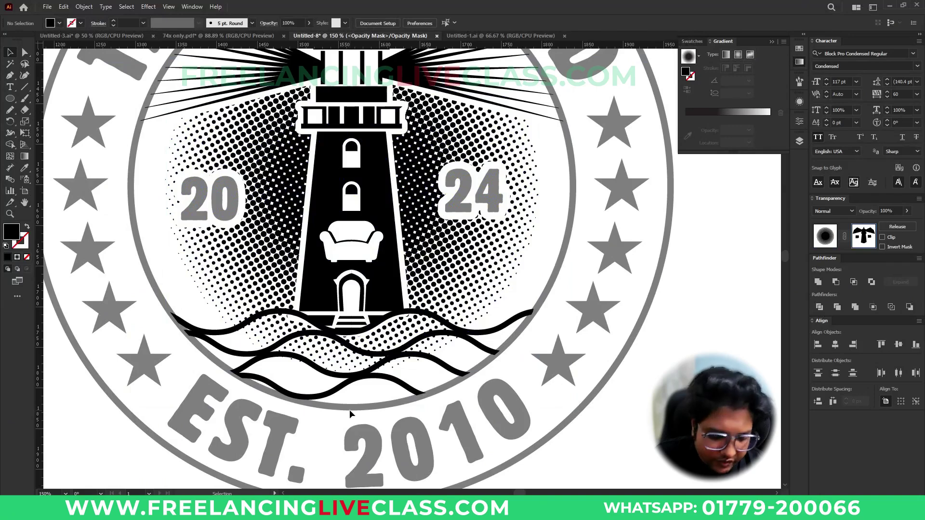
# Step: Draw a closed black Pencil shape in the mask, following the top wave line and enclosing the waves area, to hide the halftone there
pyautogui.press('n')
pyautogui.keyDown('alt'); pyautogui.scroll(1, 337, 365); pyautogui.keyUp('alt')
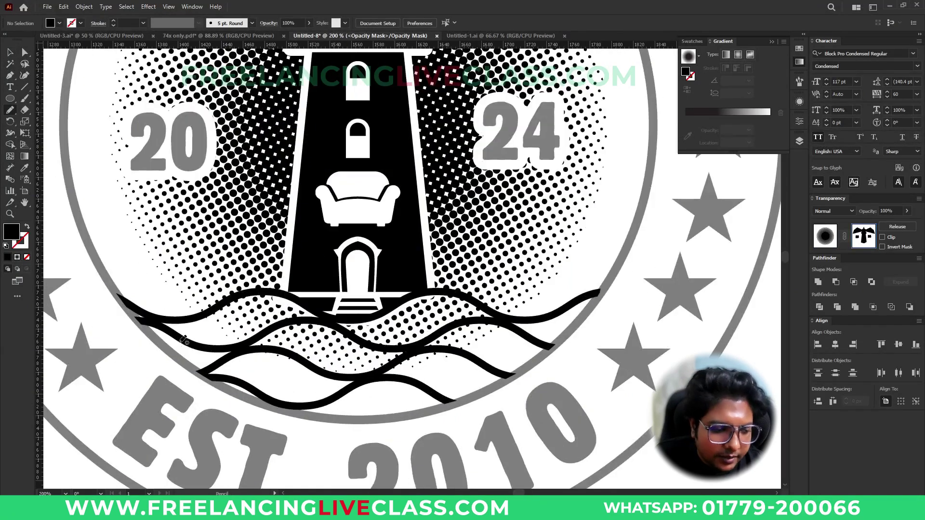
pyautogui.moveTo(210, 310); pyautogui.dragTo(254, 290)
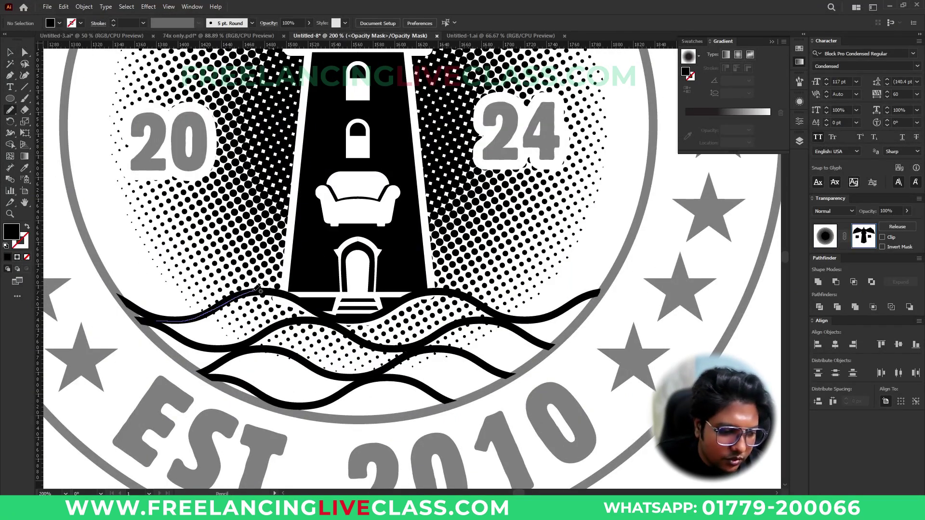
pyautogui.moveTo(364, 302); pyautogui.dragTo(407, 297)
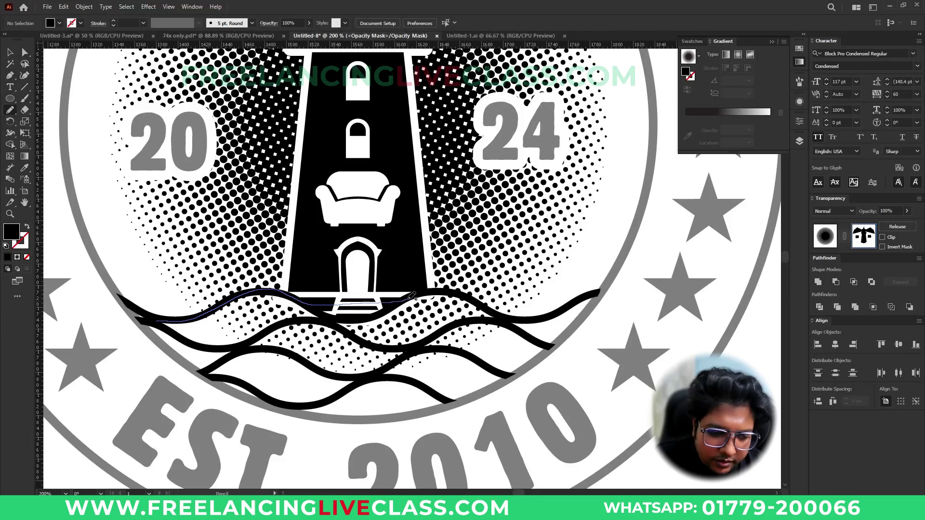
pyautogui.moveTo(524, 320)
pyautogui.mouseDown()
pyautogui.moveTo(563, 432)
pyautogui.moveTo(298, 445)
pyautogui.moveTo(151, 366)
pyautogui.moveTo(130, 329)
pyautogui.mouseUp()
pyautogui.keyDown('alt'); pyautogui.scroll(-1, 399, 373); pyautogui.keyUp('alt')
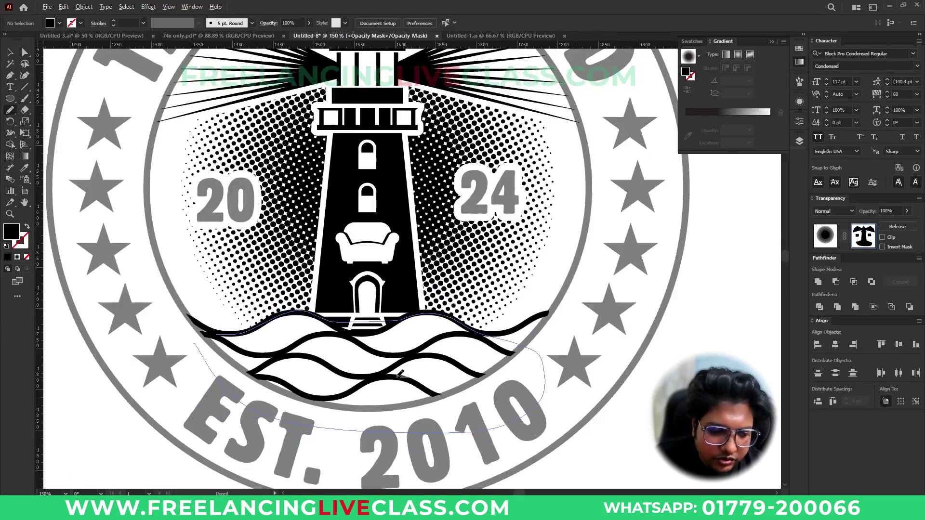
pyautogui.keyDown('alt'); pyautogui.scroll(-1, 400, 373); pyautogui.keyUp('alt')
# Step: Return from the opacity mask to the halftone artwork, deselect it, and exit the isolated clip group
pyautogui.click(824, 237)
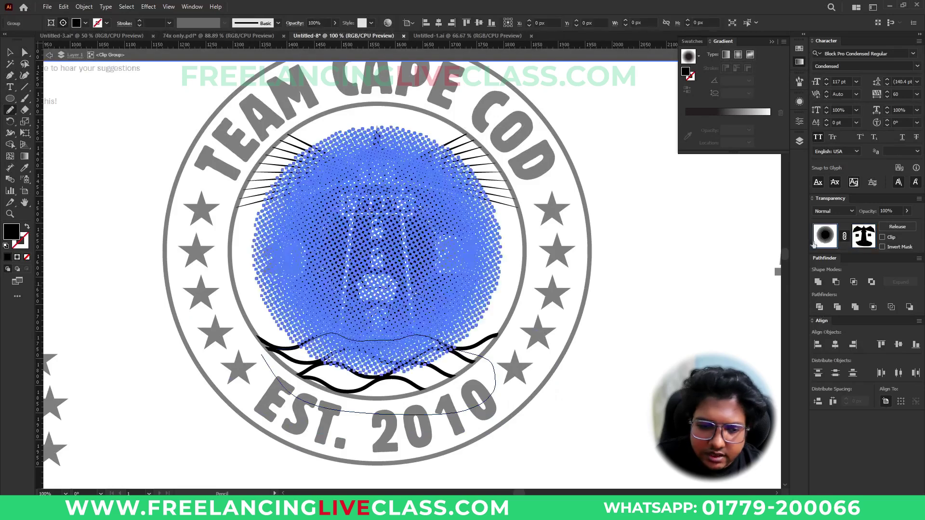
pyautogui.press('v')
pyautogui.click(626, 352)
pyautogui.keyDown('alt'); pyautogui.scroll(-1, 590, 352); pyautogui.keyUp('alt')
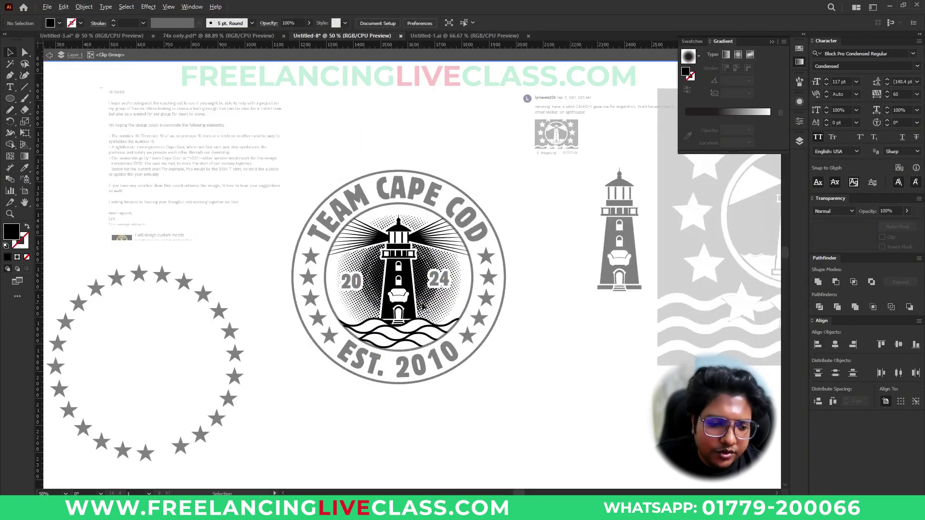
pyautogui.keyDown('alt'); pyautogui.scroll(-1, 516, 393); pyautogui.keyUp('alt')
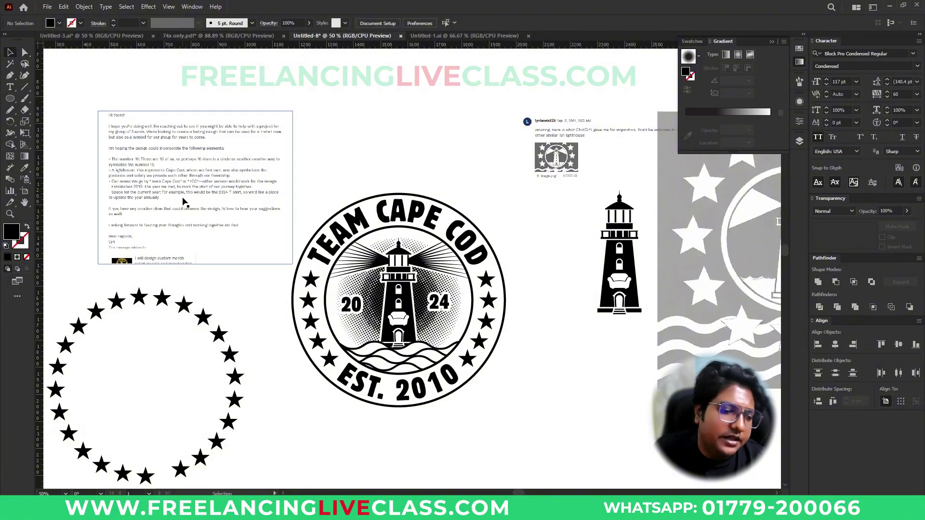
# Step: Move the whole badge up beside the client's brief, scale it proportionally to about 372 px wide, and deselect it
pyautogui.moveTo(544, 173); pyautogui.dragTo(287, 441)
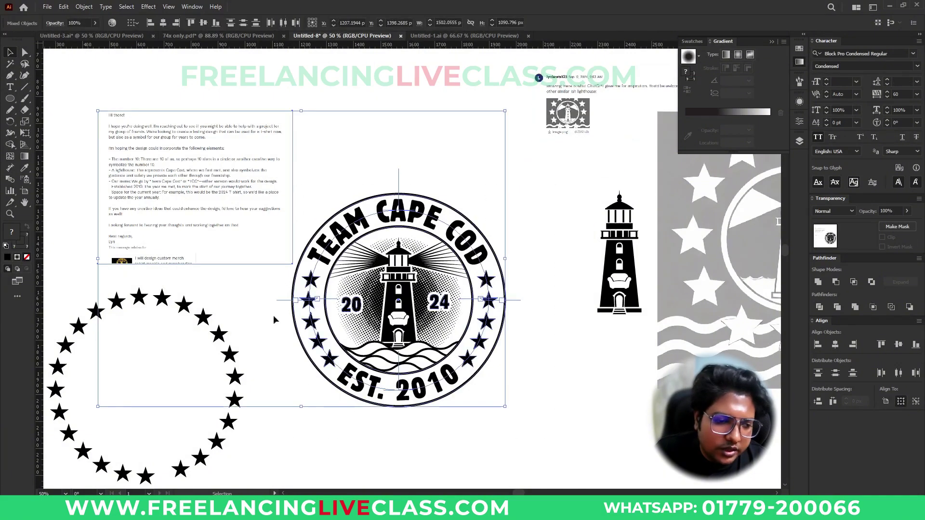
pyautogui.moveTo(381, 296); pyautogui.dragTo(402, 206)
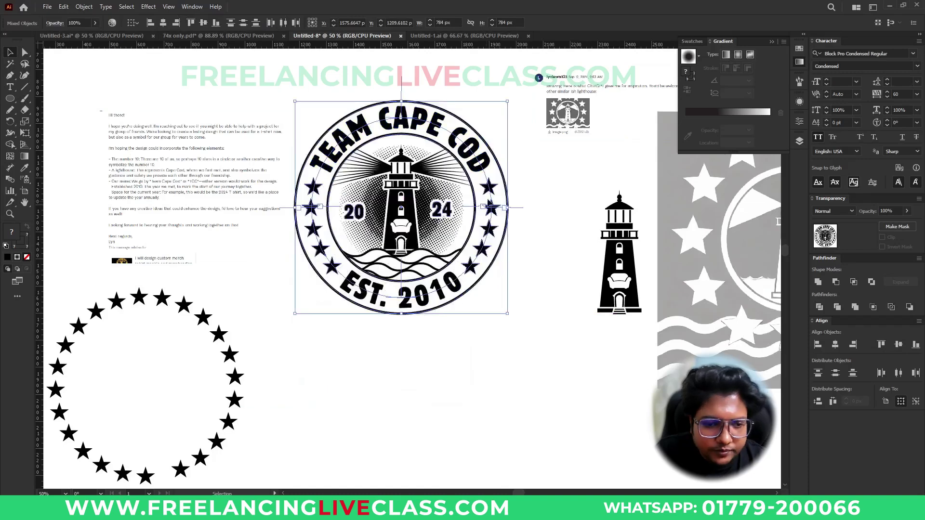
pyautogui.moveTo(506, 209); pyautogui.dragTo(398, 213)
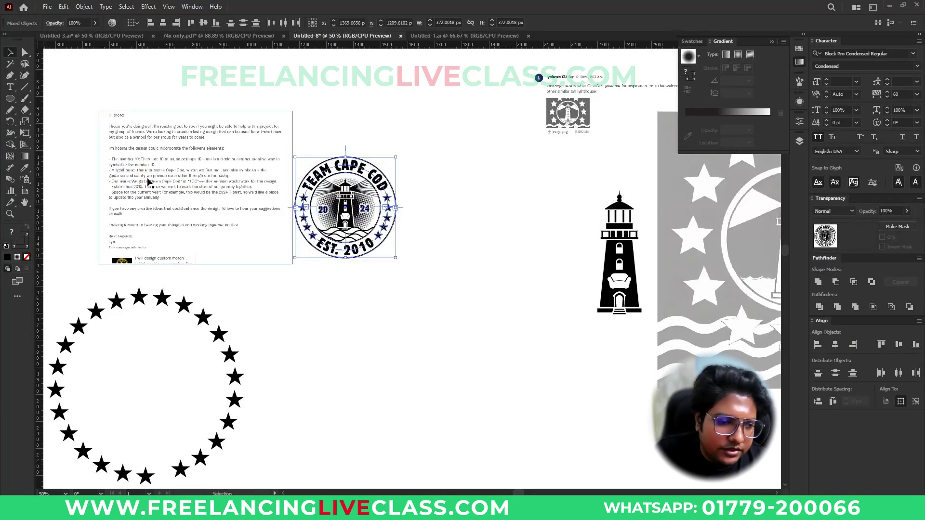
pyautogui.scroll(2, 165, 188)
pyautogui.click(517, 406)
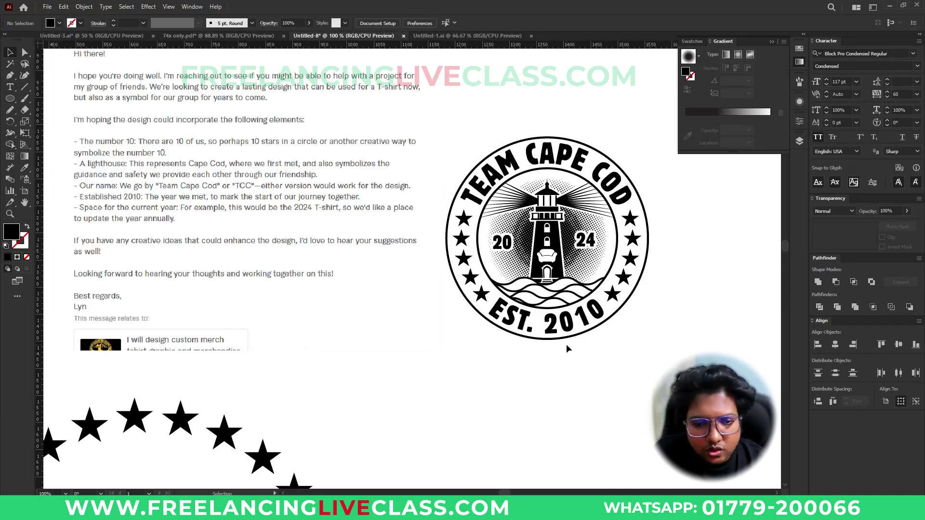
pyautogui.scroll(4, 547, 258)
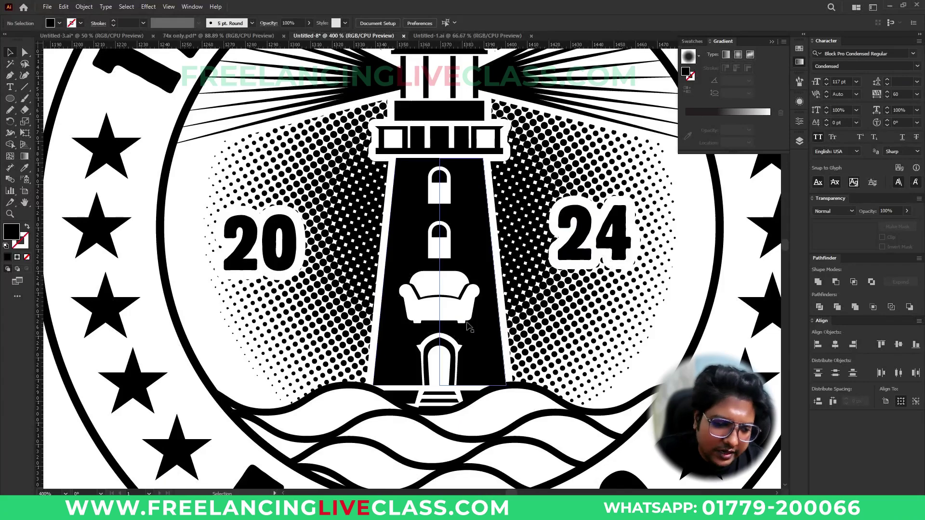
pyautogui.scroll(-2, 453, 314)
pyautogui.scroll(-2, 453, 312)
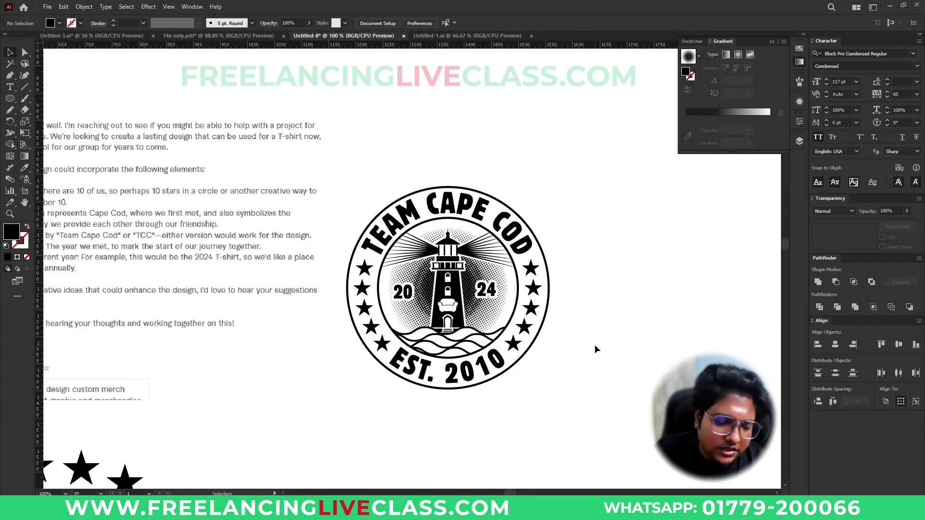